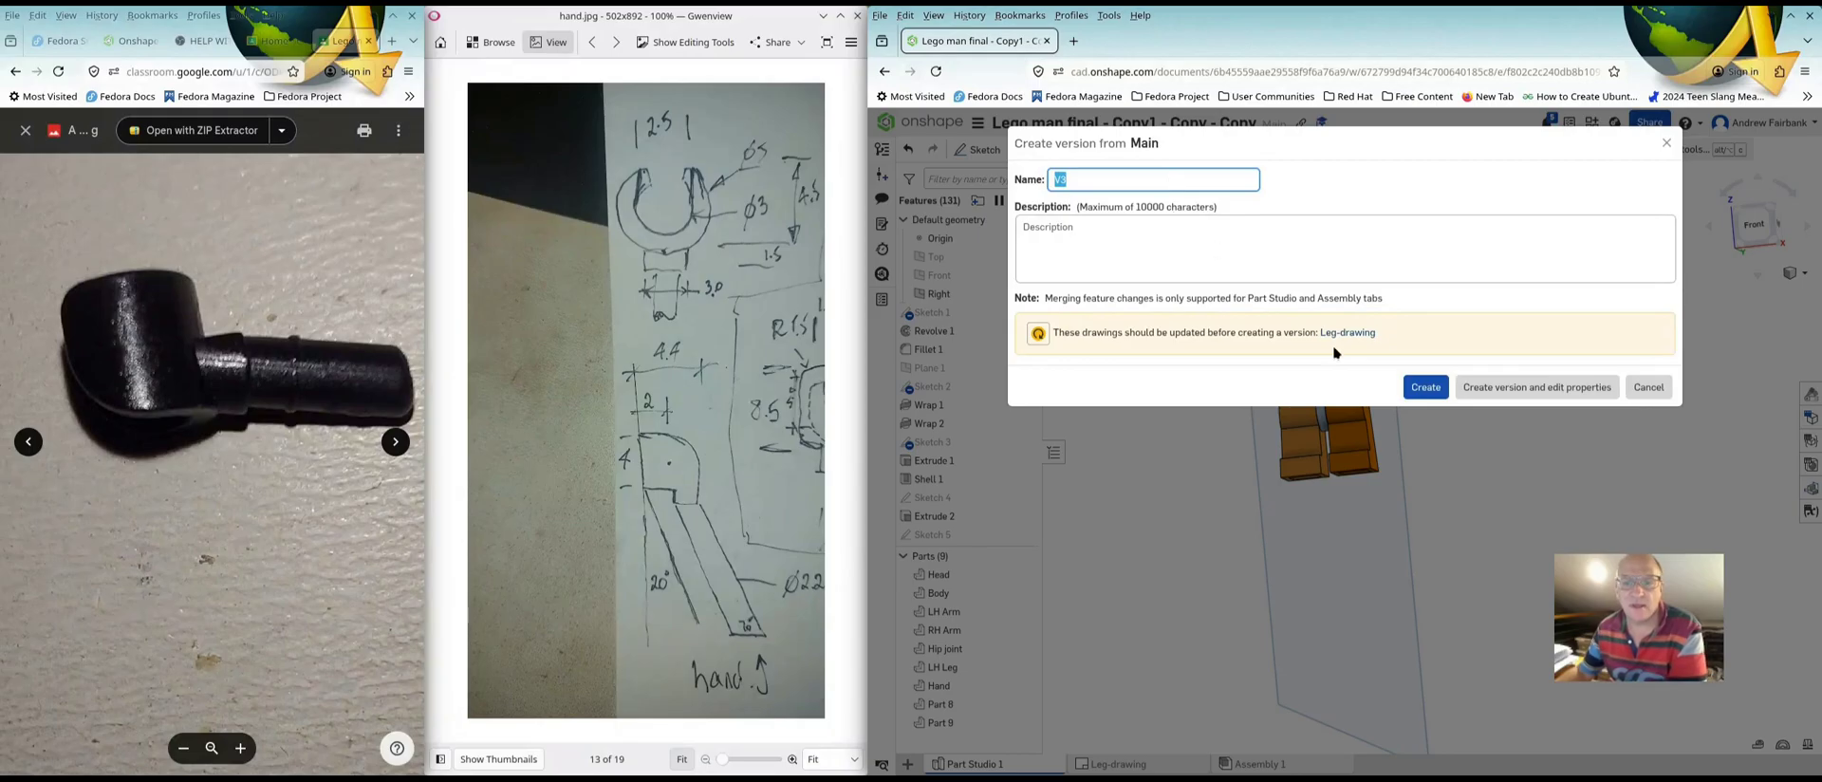
Open the outdated Leg-drawing for updating and create version V3 from the Main workspace
{"action": "left_click", "coordinate": [1342, 334]}
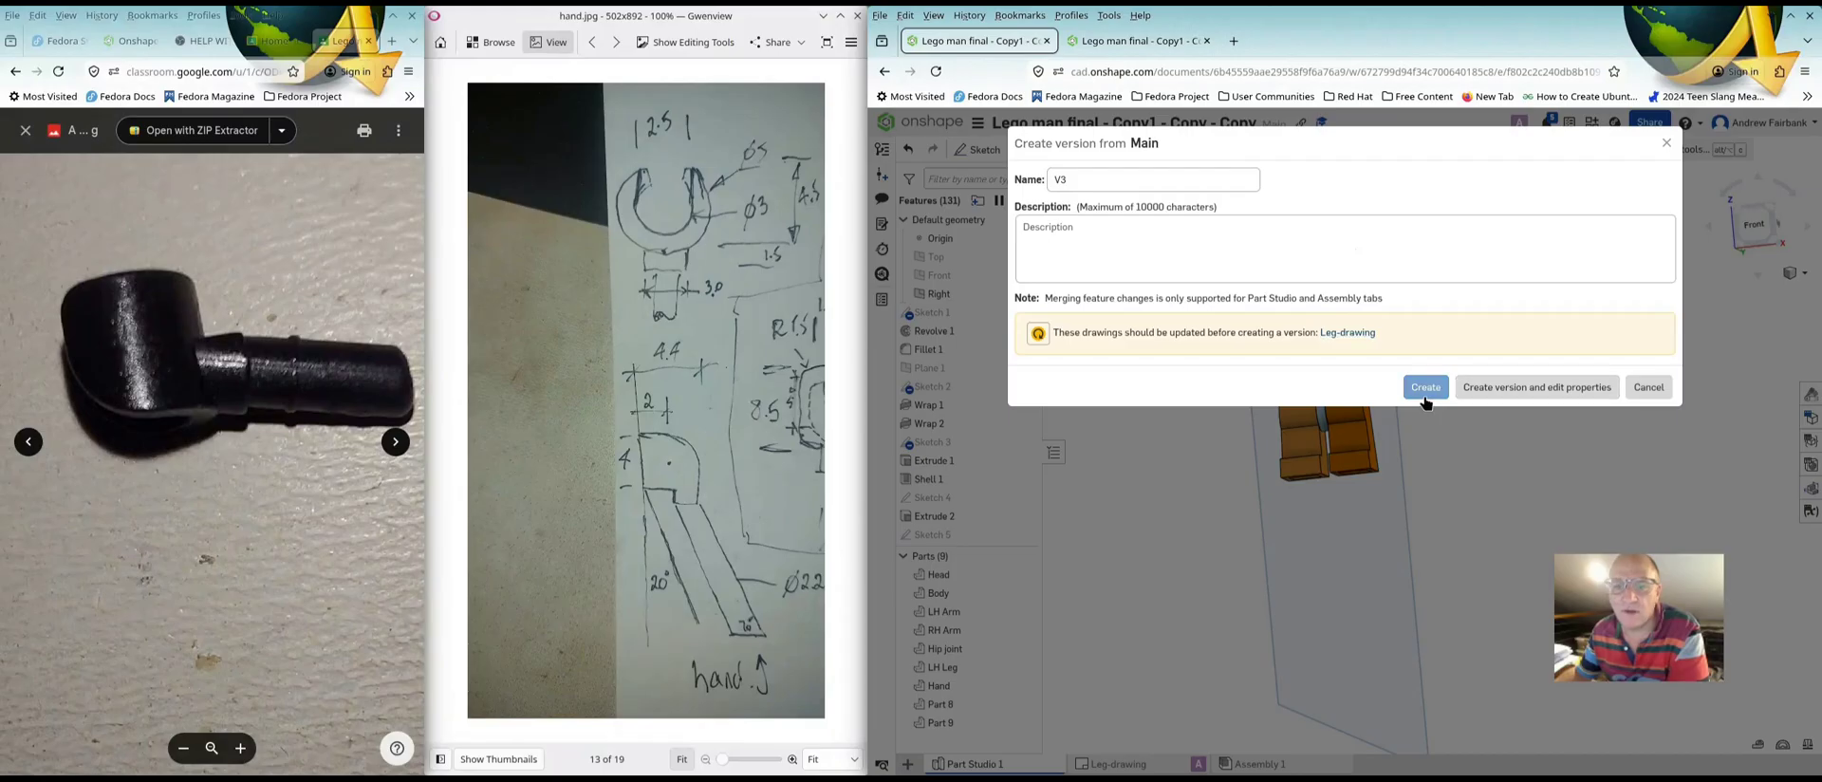
{"action": "left_click", "coordinate": [1424, 393]}
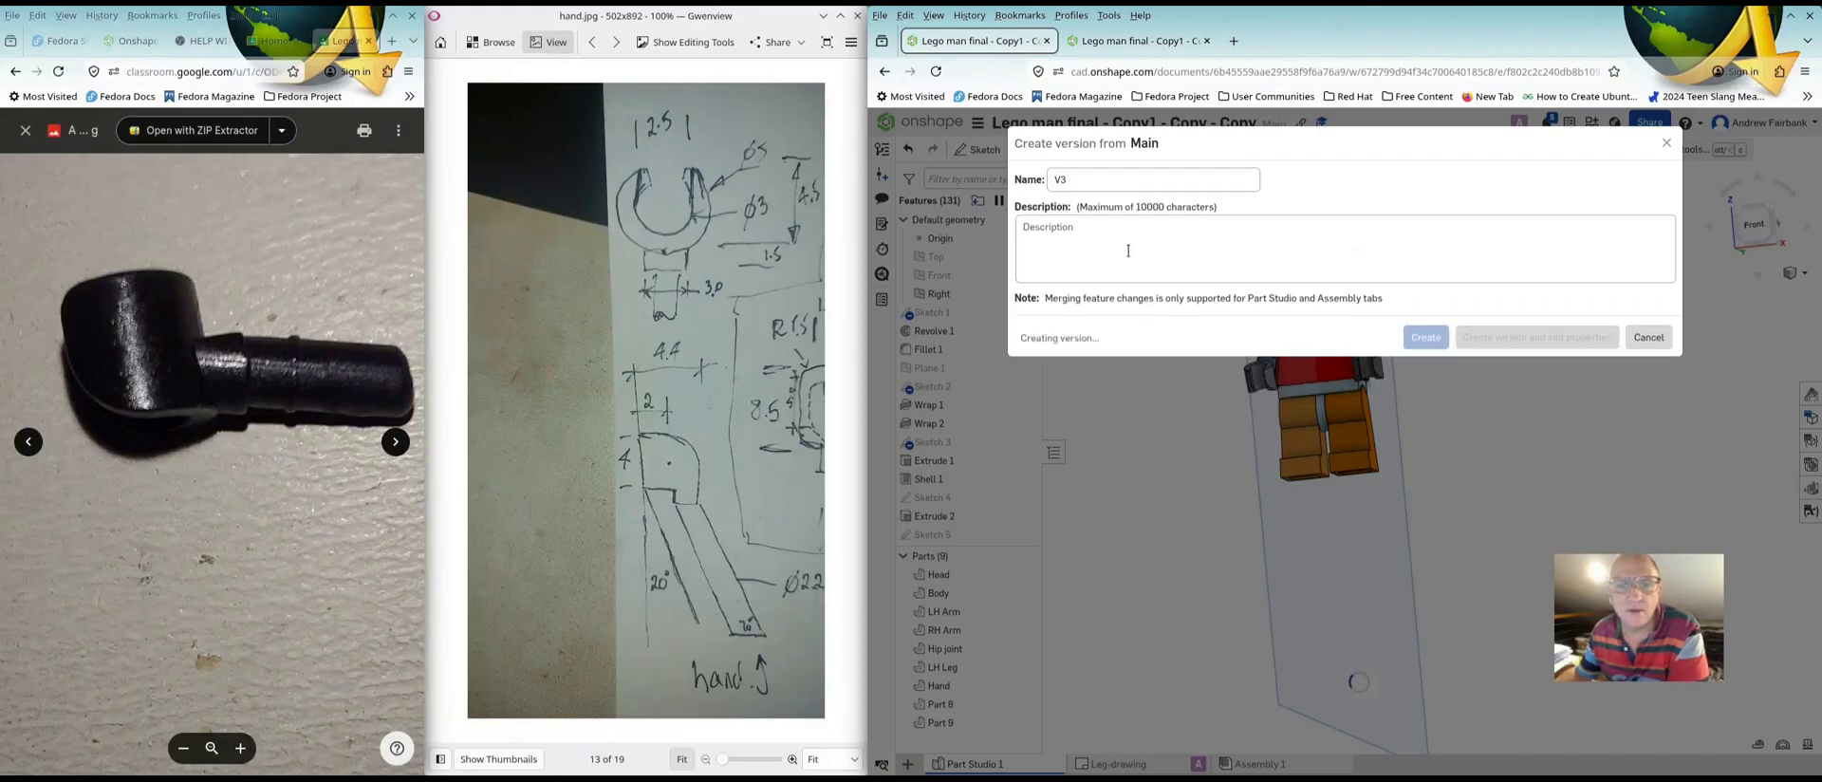
{"action": "left_click", "coordinate": [1099, 168]}
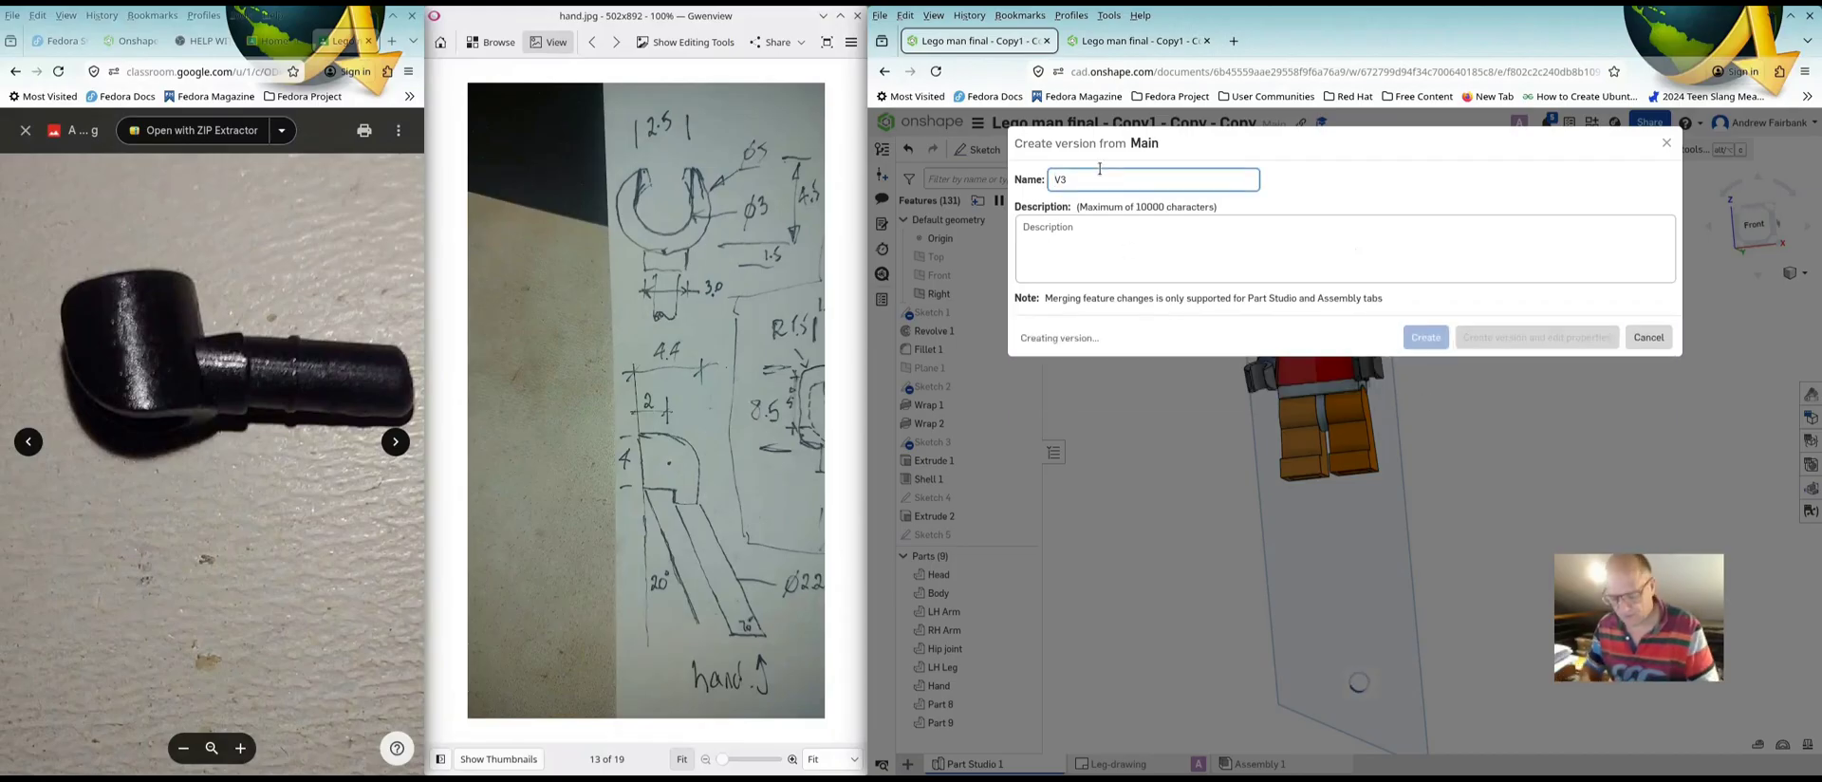
{"action": "type", "text": "Fi"}
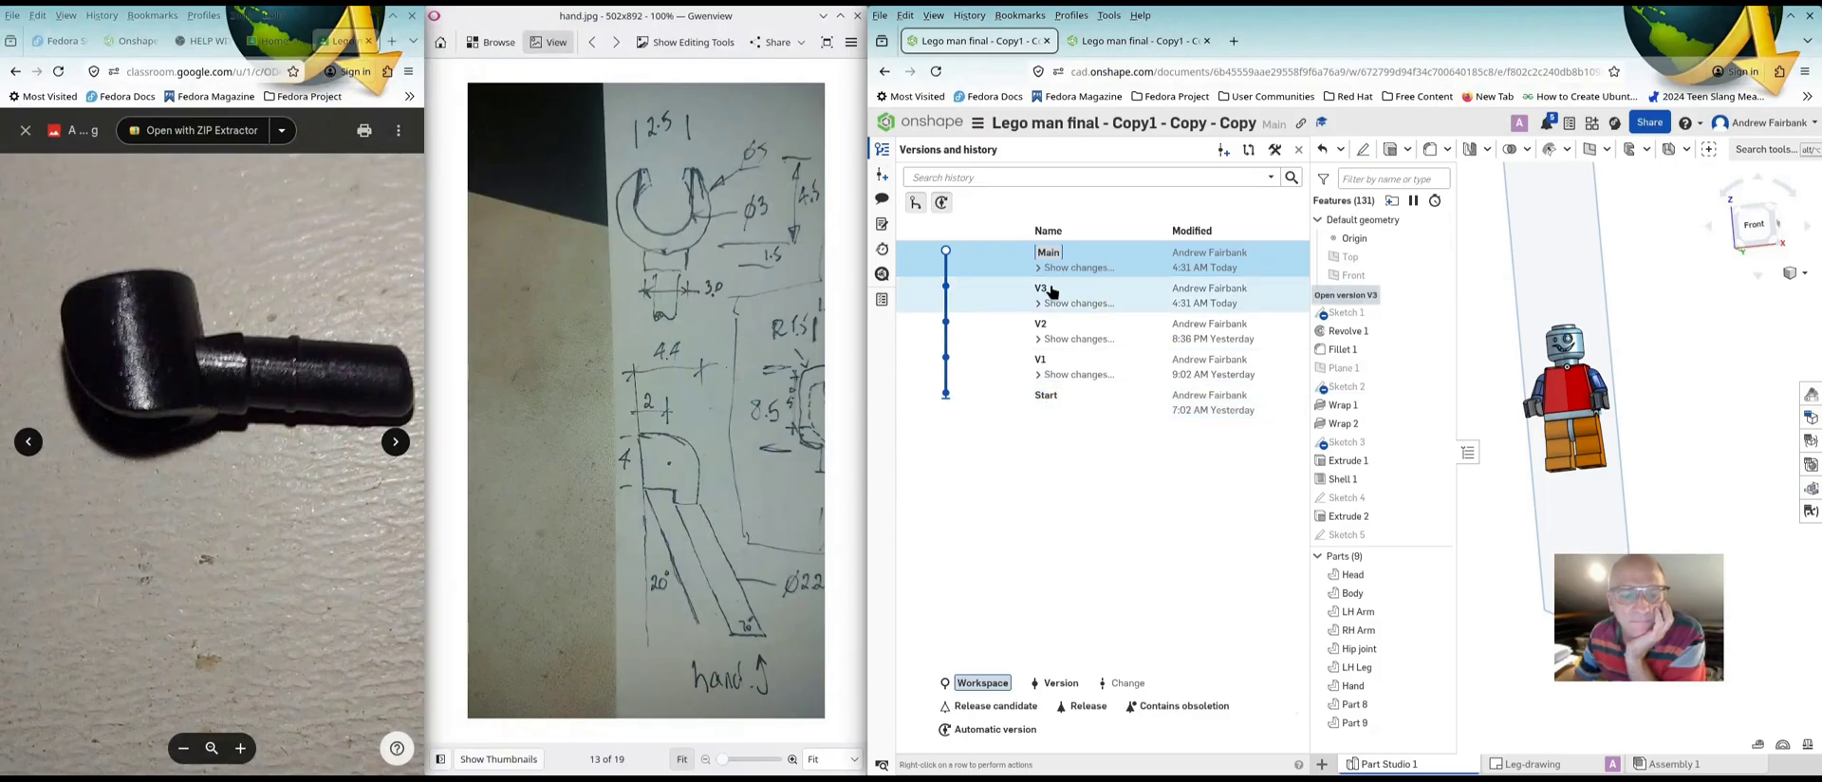
Rename version V3 as "V3 - Final" in its properties and save the change
{"action": "right_click", "coordinate": [1051, 292]}
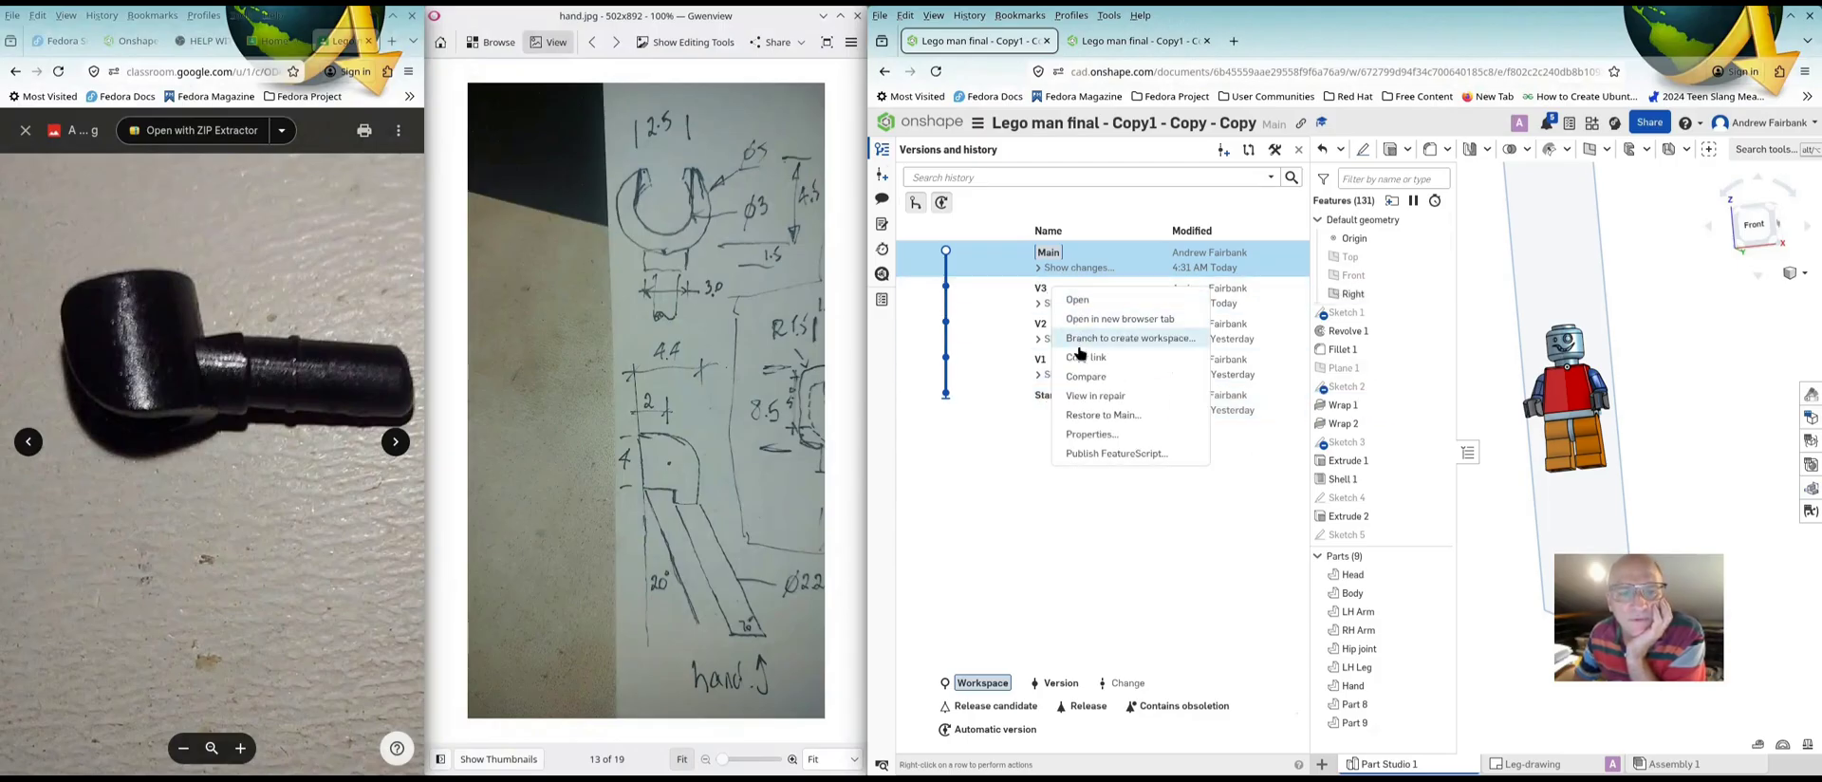
{"action": "left_click", "coordinate": [1081, 437]}
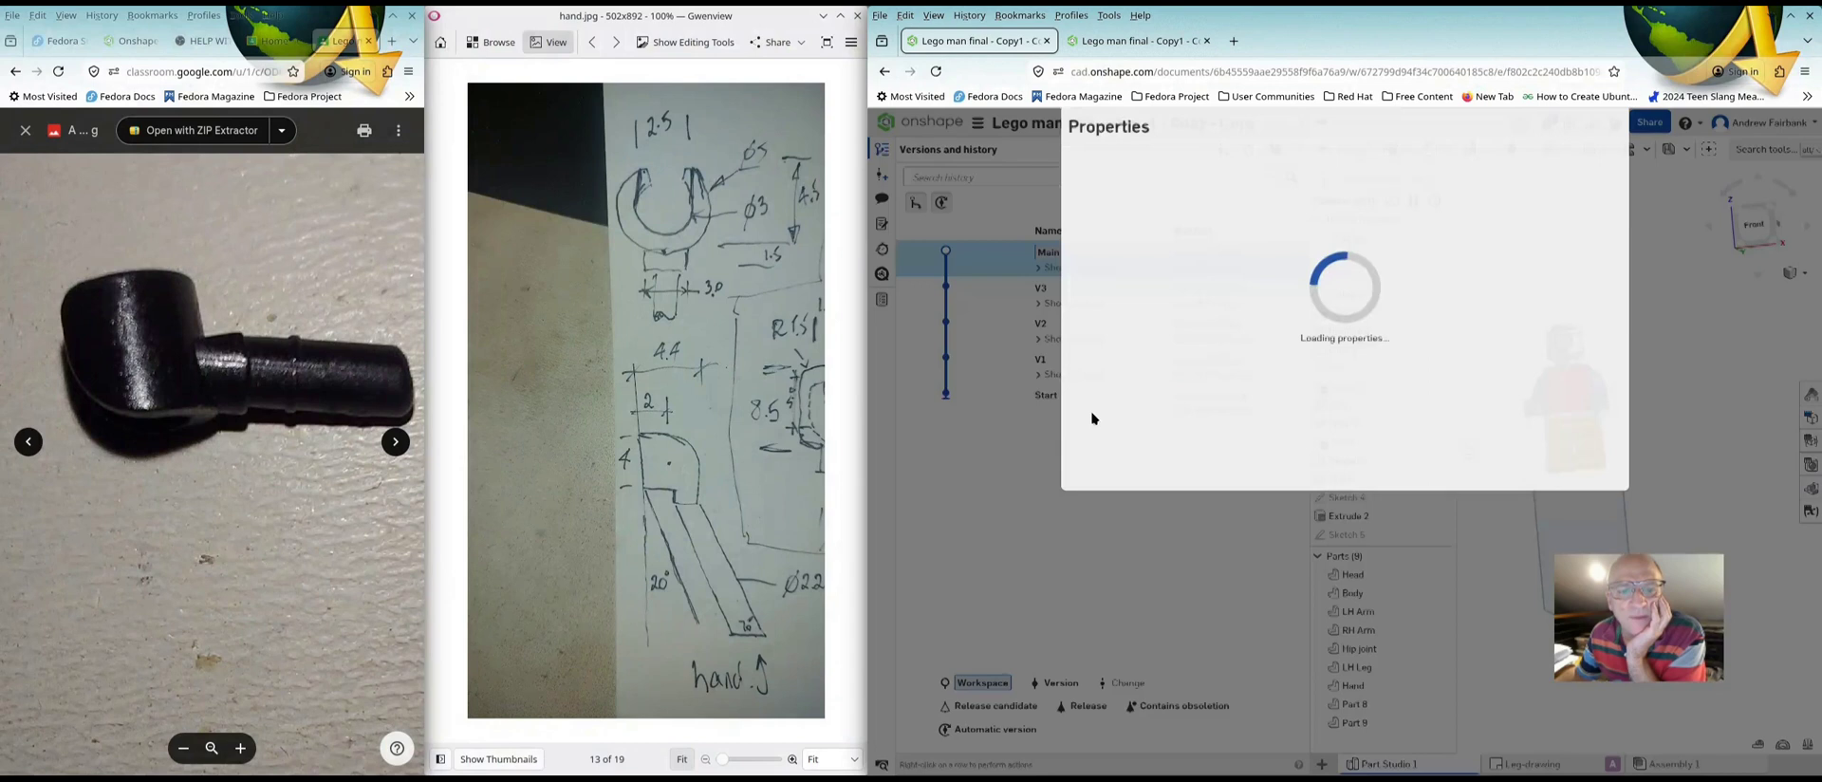
{"action": "left_click", "coordinate": [1315, 227]}
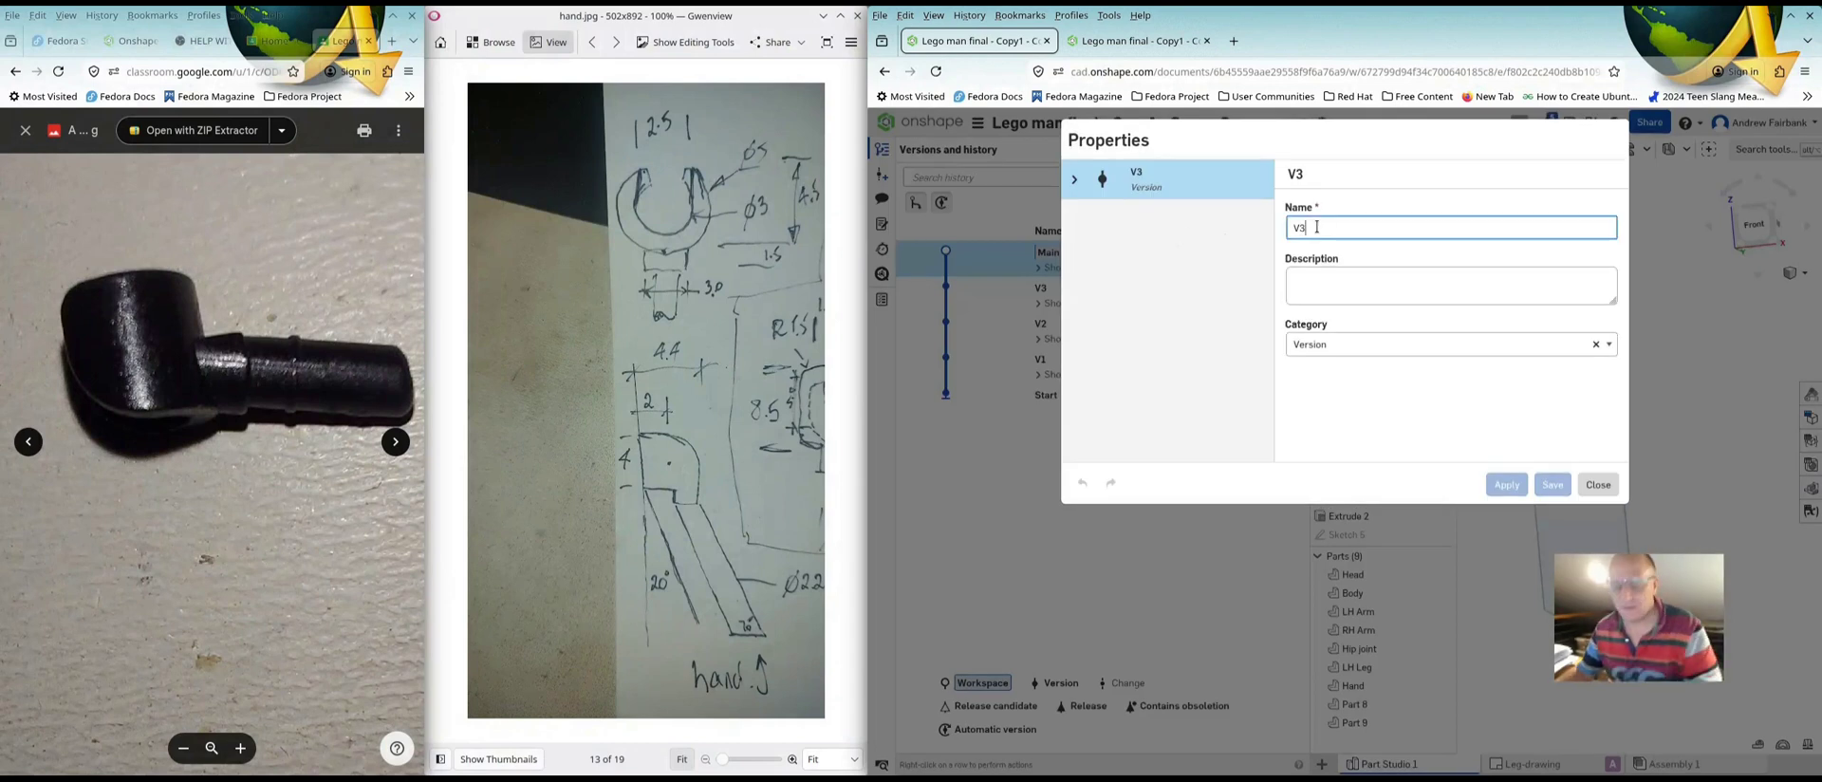
{"action": "type", "text": "- Final"}
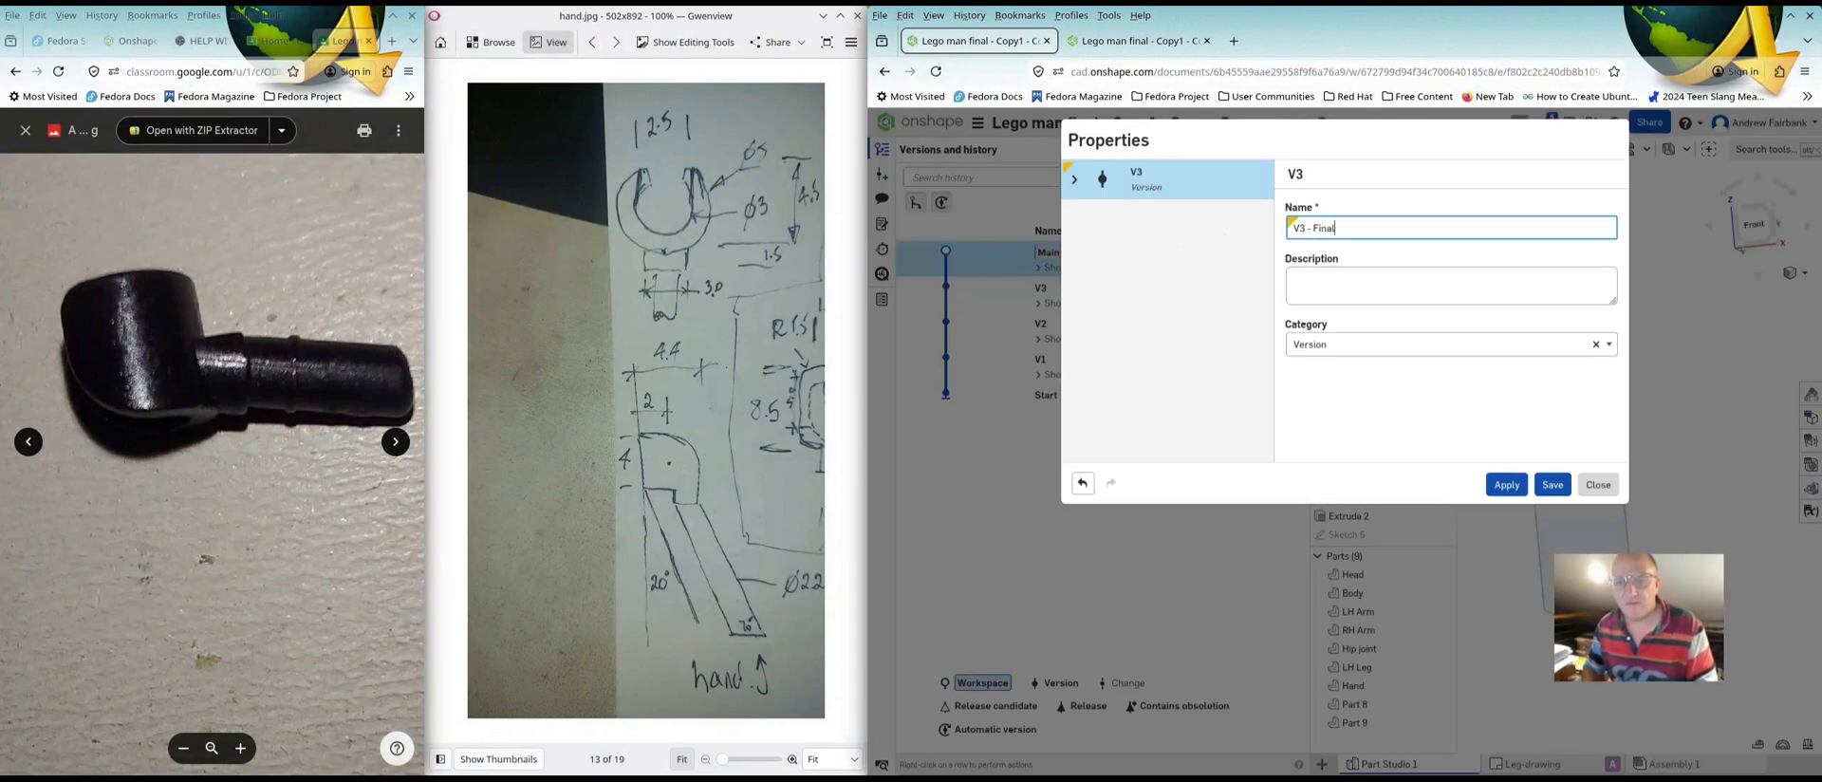
{"action": "left_click", "coordinate": [1552, 483]}
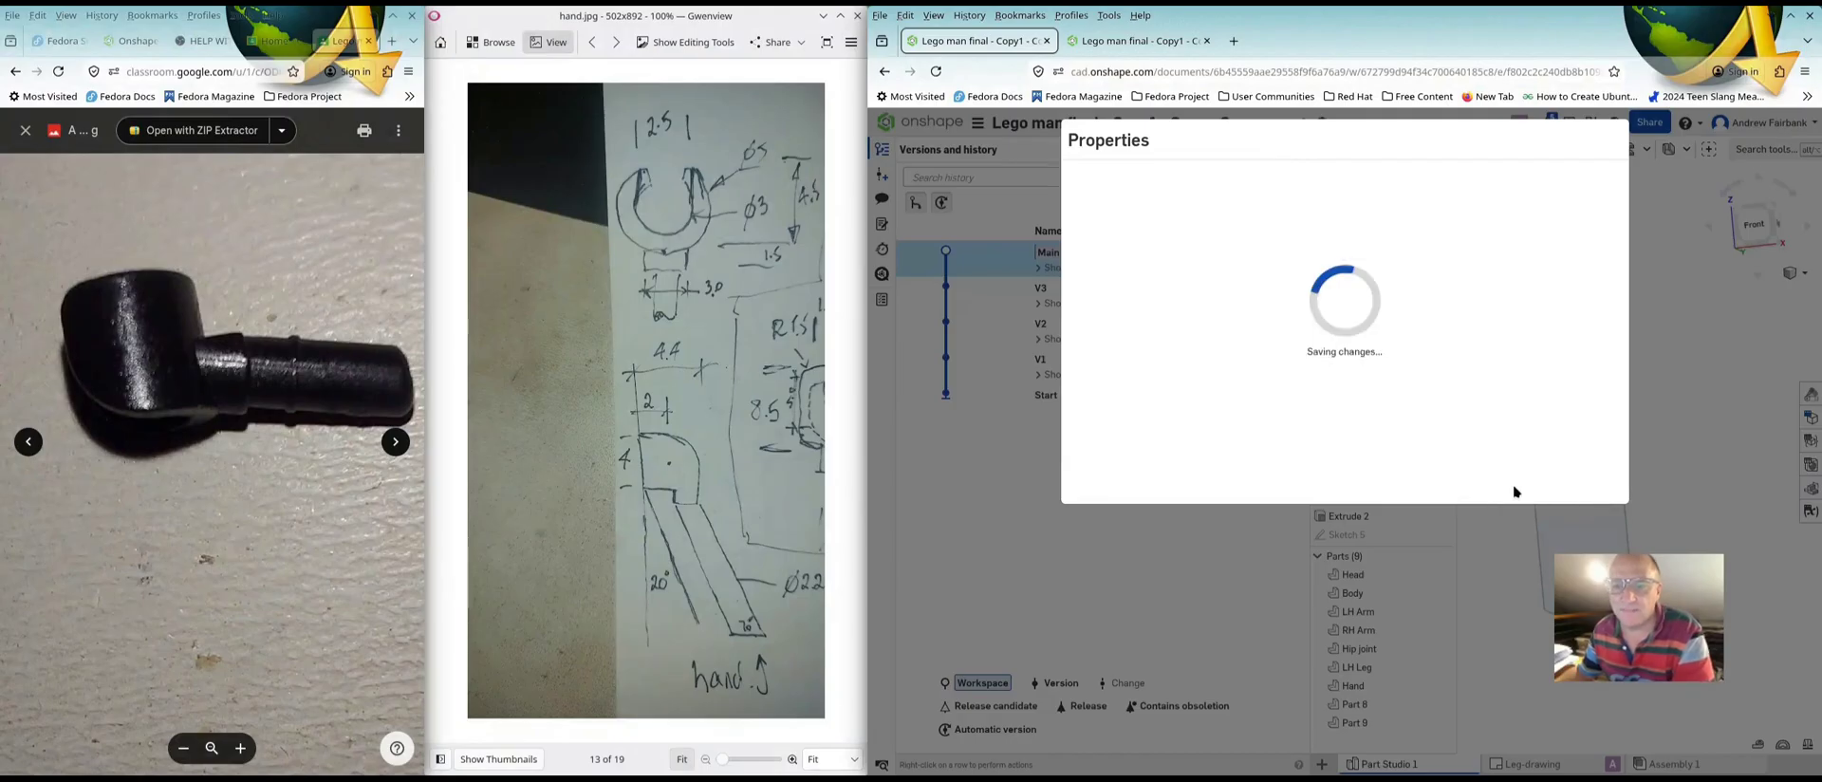
Open Assembly 1 in a maximized browser window with the version history closed
{"action": "left_click", "coordinate": [1679, 764]}
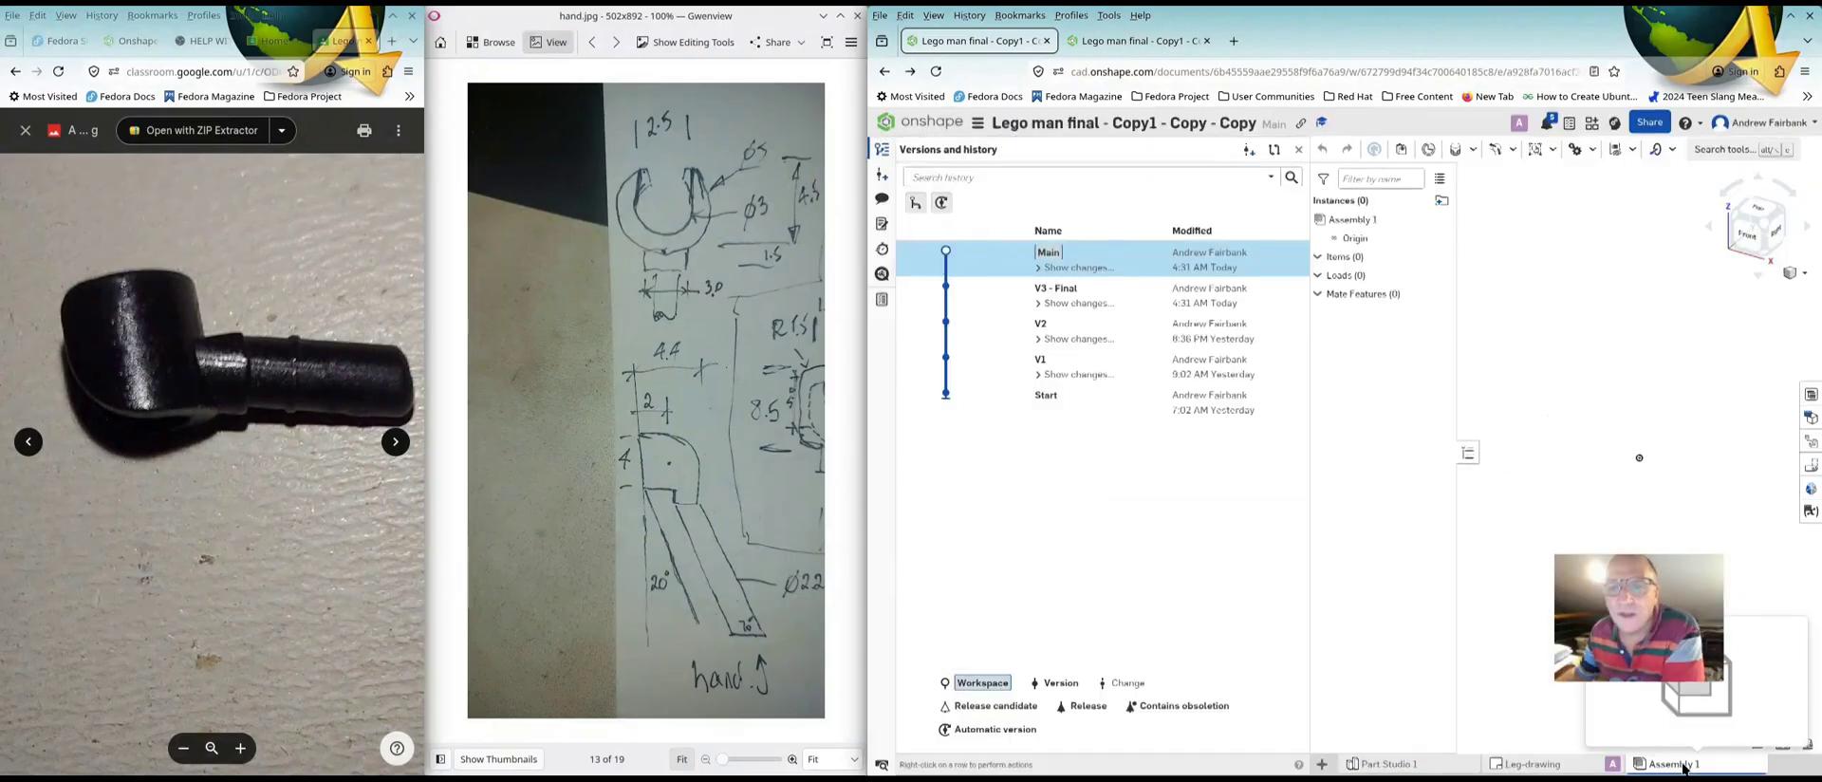
{"action": "left_click", "coordinate": [1789, 15]}
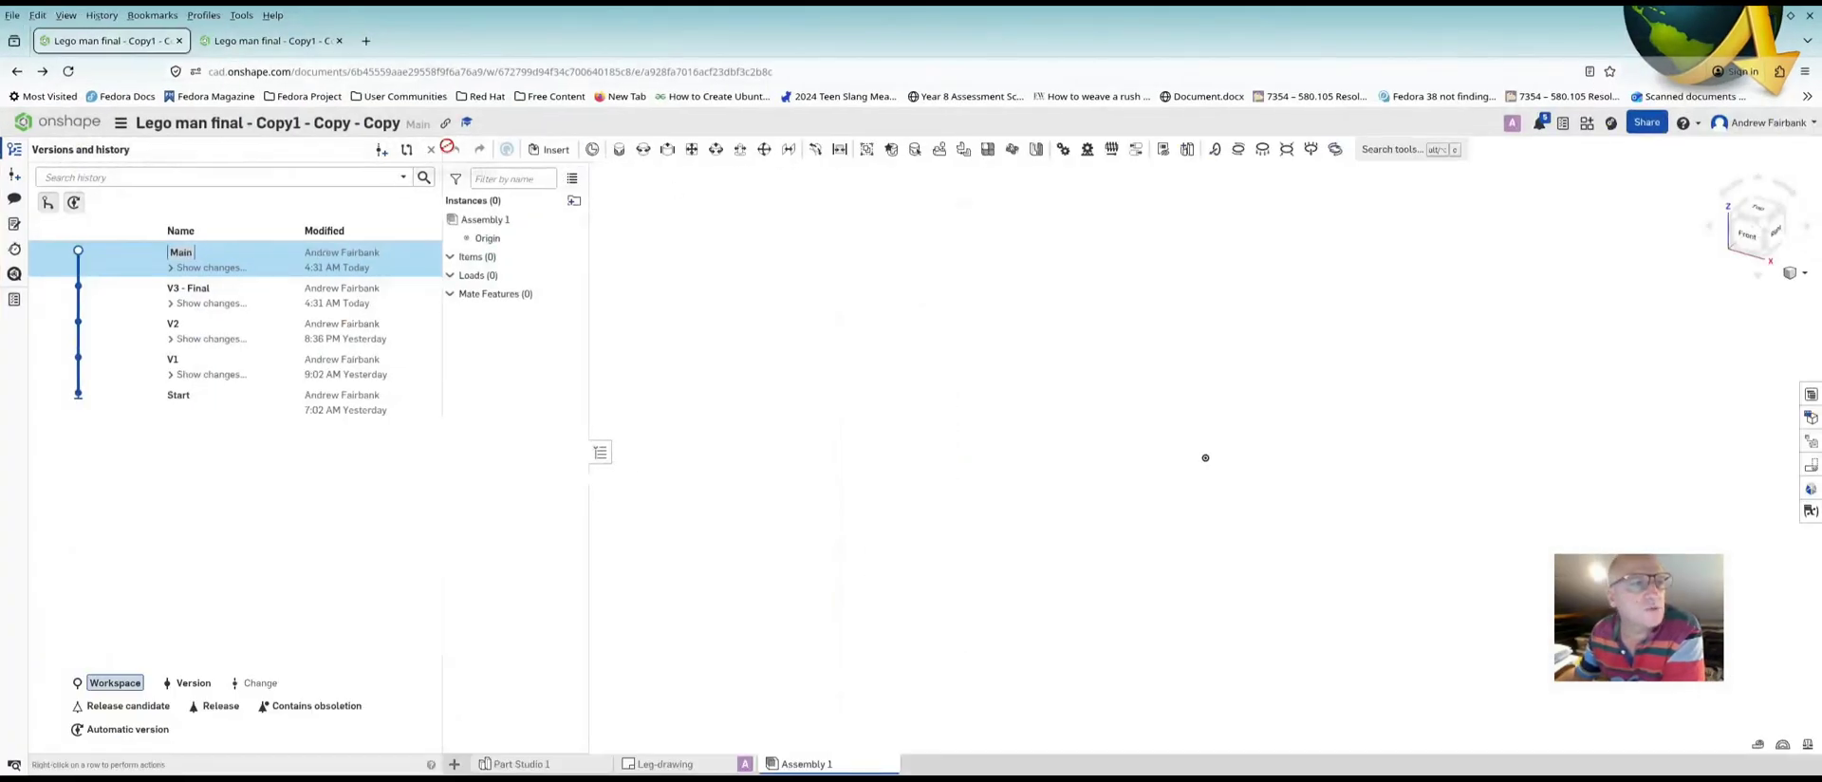
{"action": "left_click", "coordinate": [430, 149]}
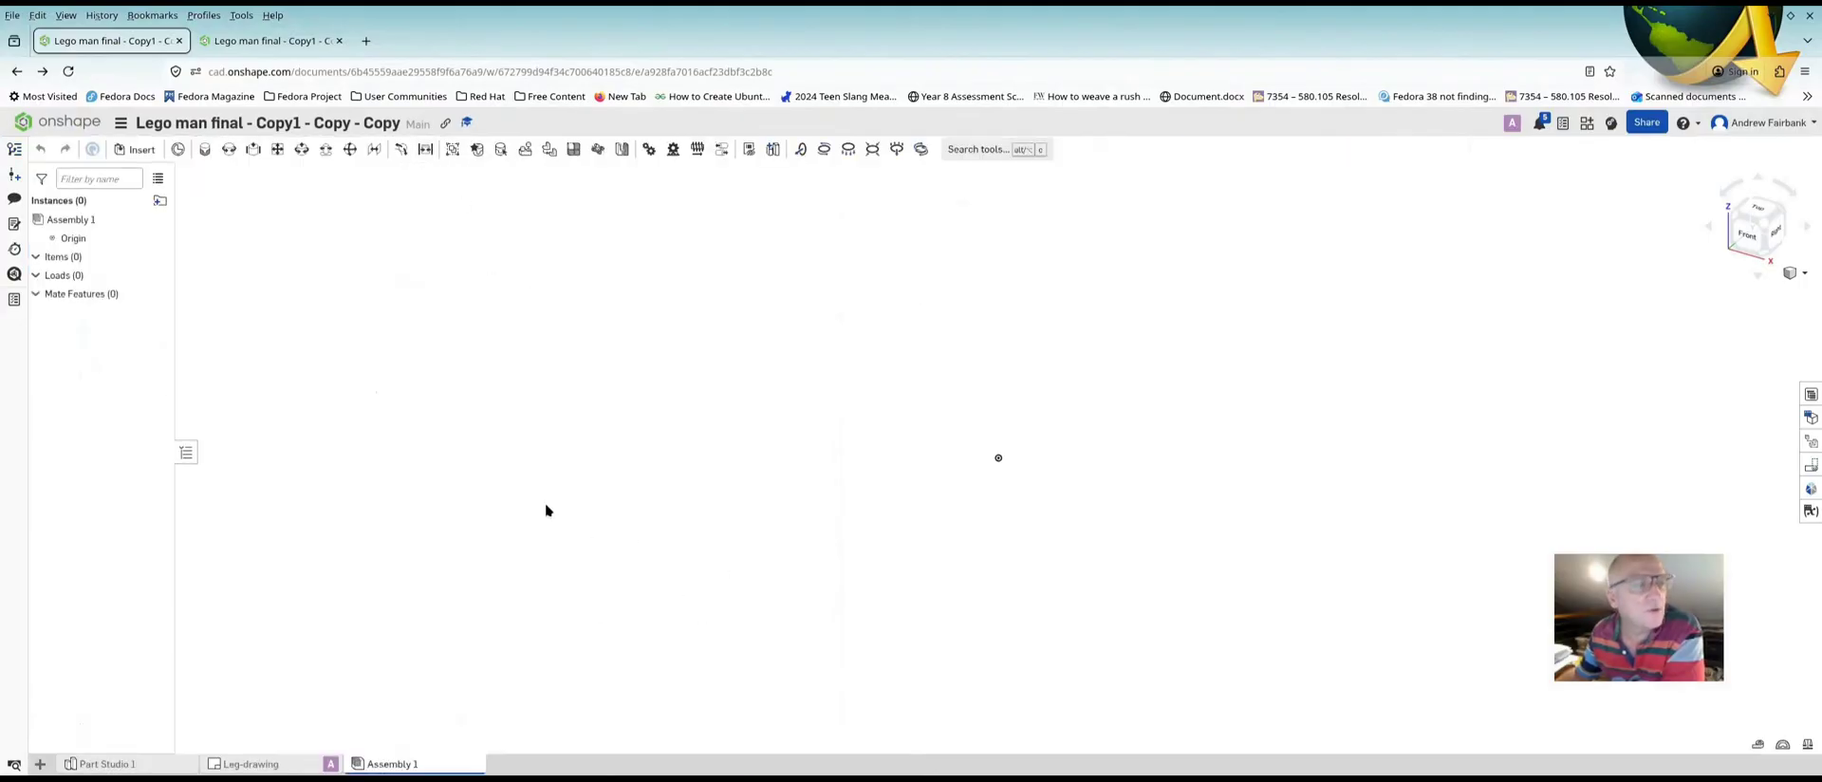
Insert all nine parts of Part Studio 1 into the empty assembly
{"action": "left_click", "coordinate": [140, 149]}
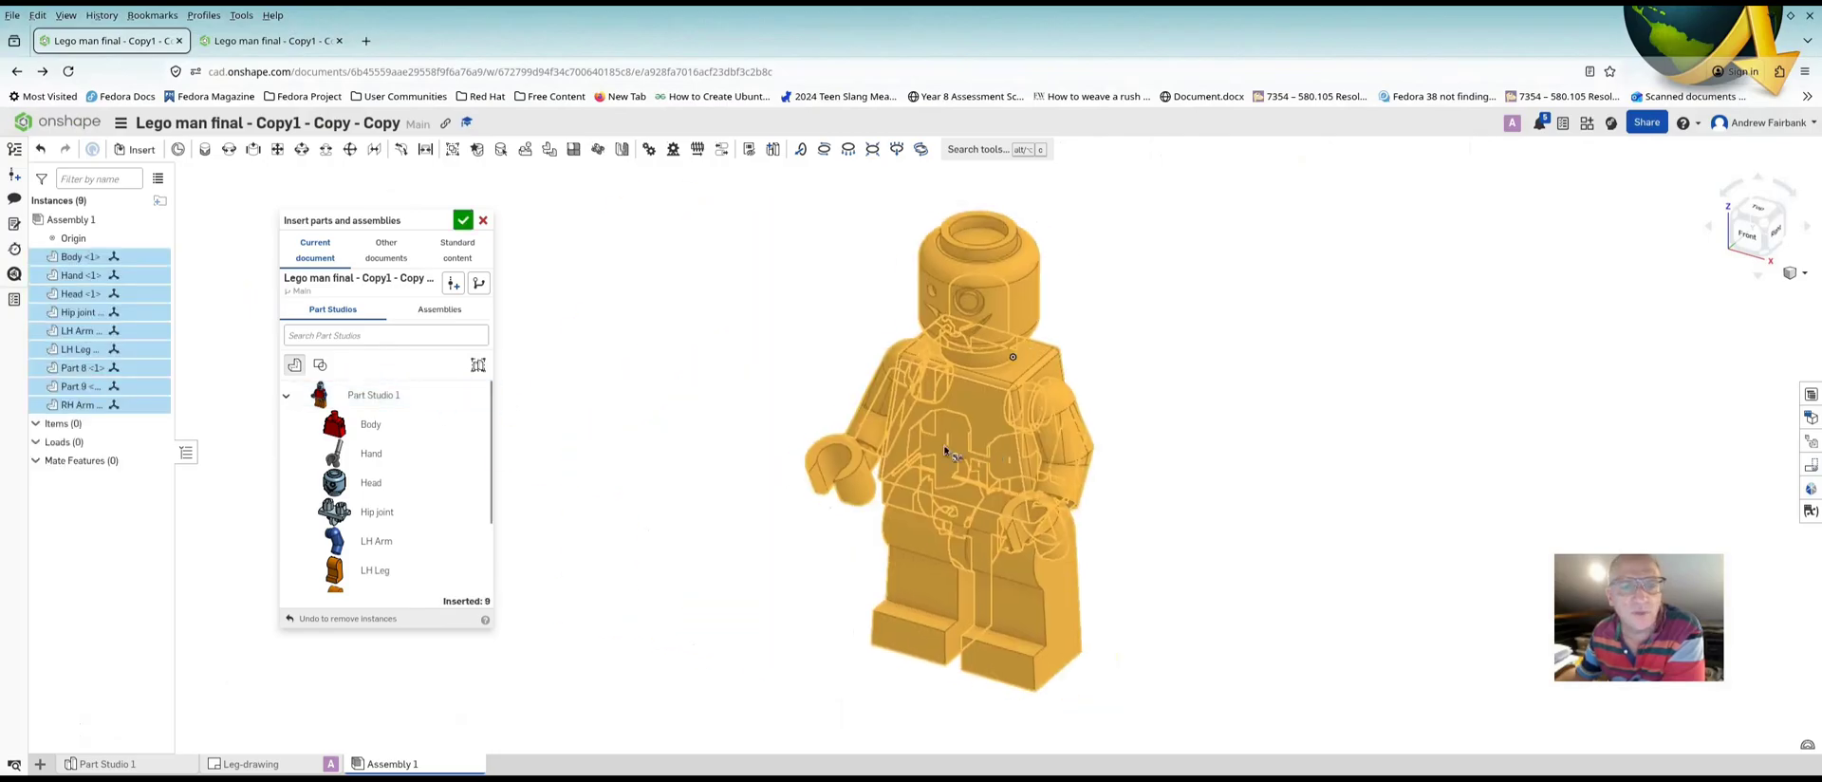
{"action": "left_click", "coordinate": [1381, 467]}
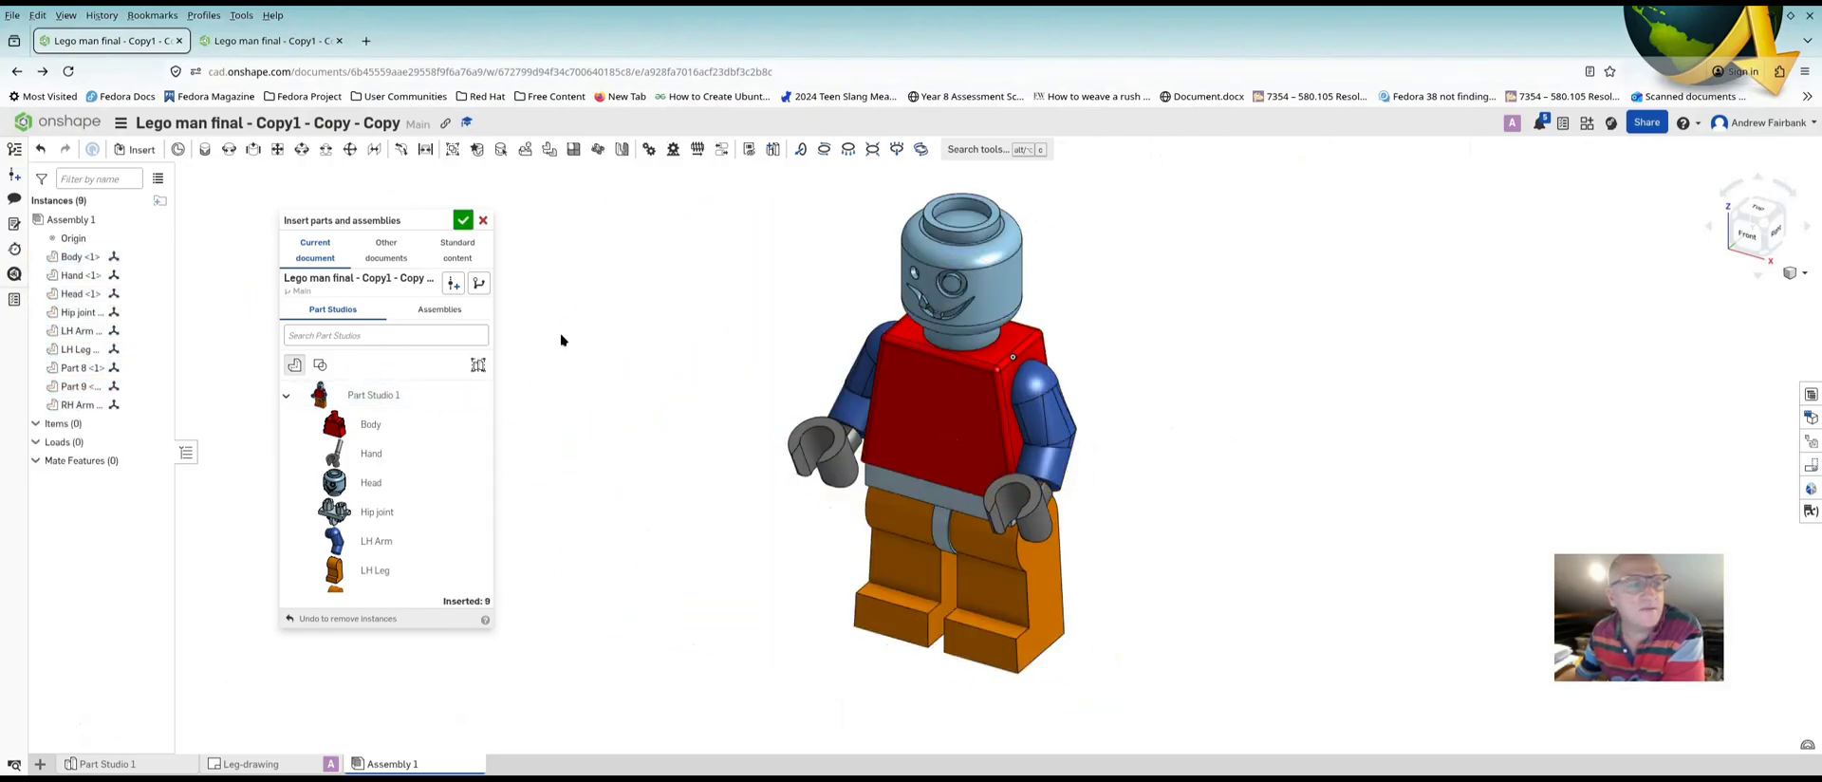
{"action": "left_click", "coordinate": [461, 220]}
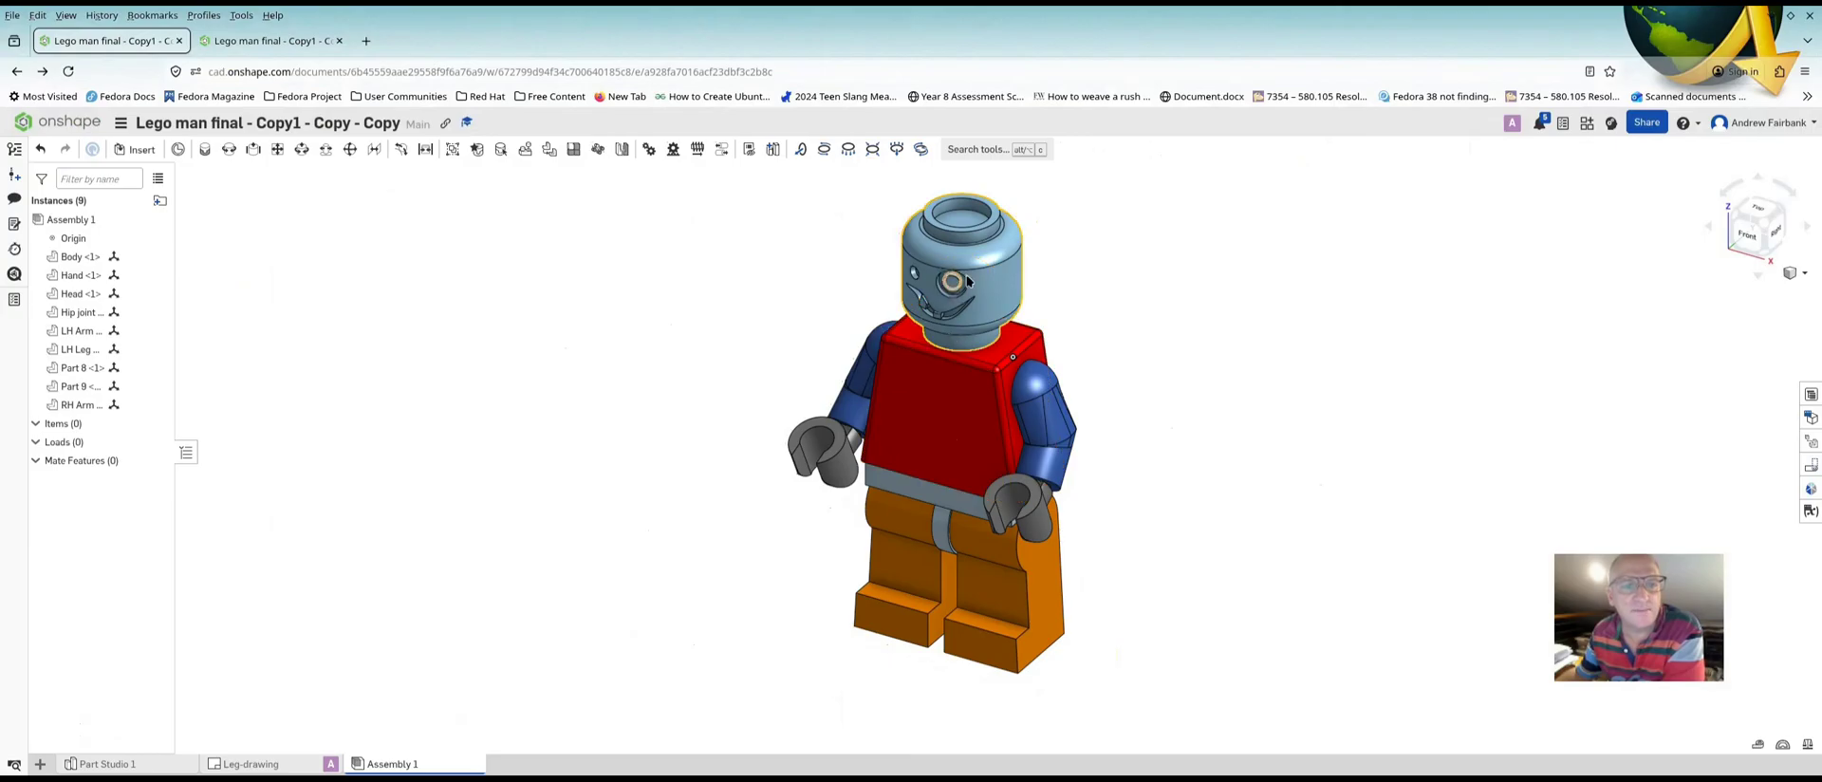
Move the head off the body and join them with a Revolute mate between the head's bottom opening and the base of the neck post
{"action": "left_click_drag", "start_coordinate": [1017, 285], "coordinate": [1303, 270]}
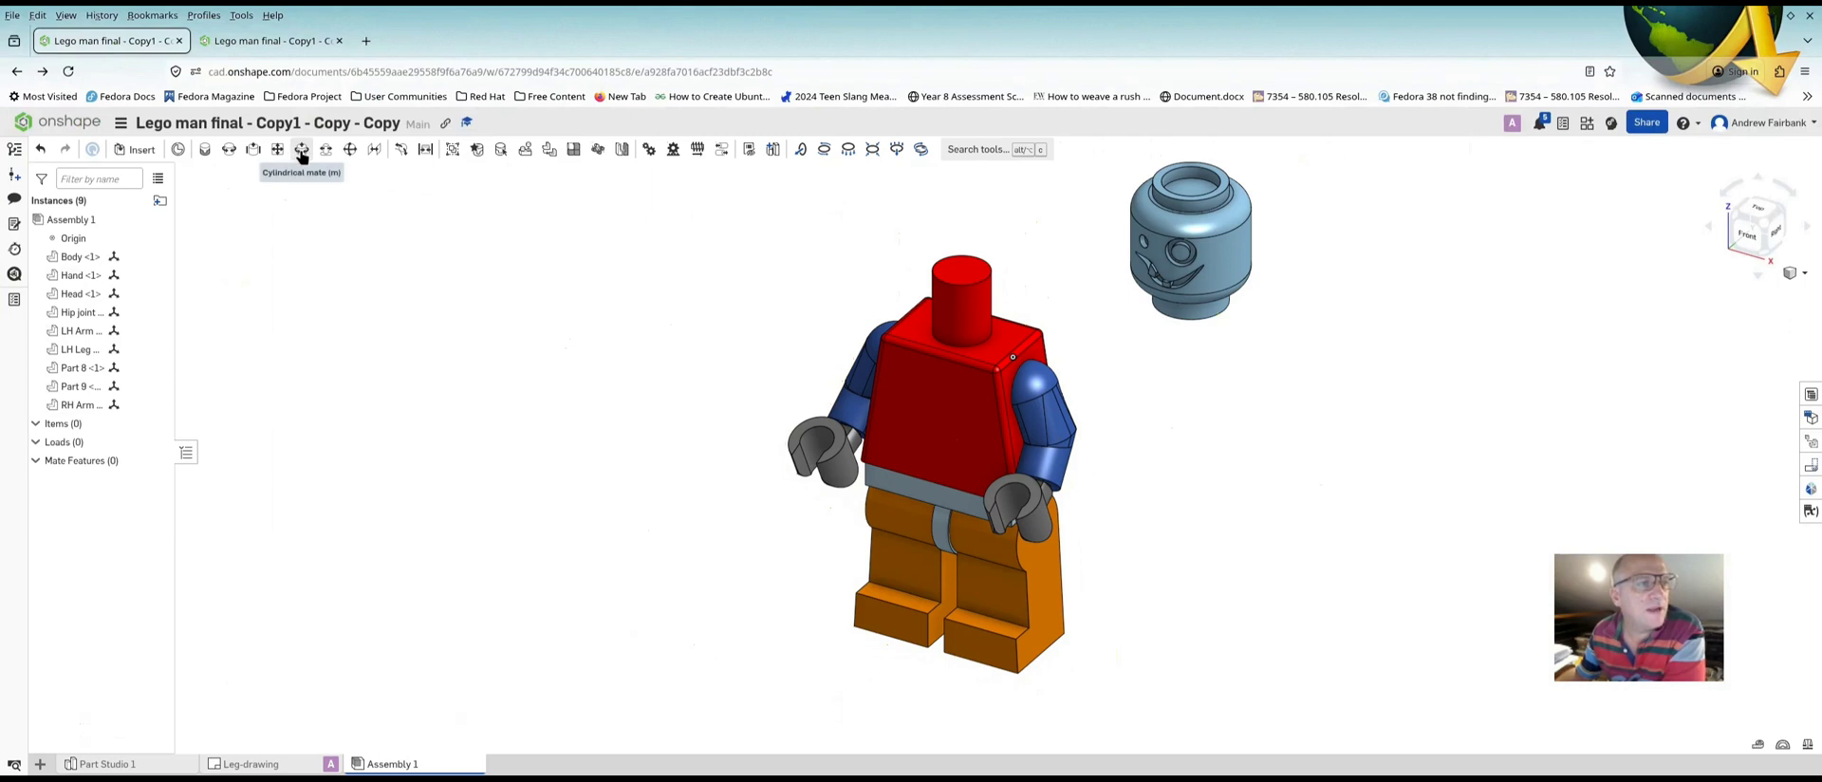
{"action": "left_click", "coordinate": [229, 149]}
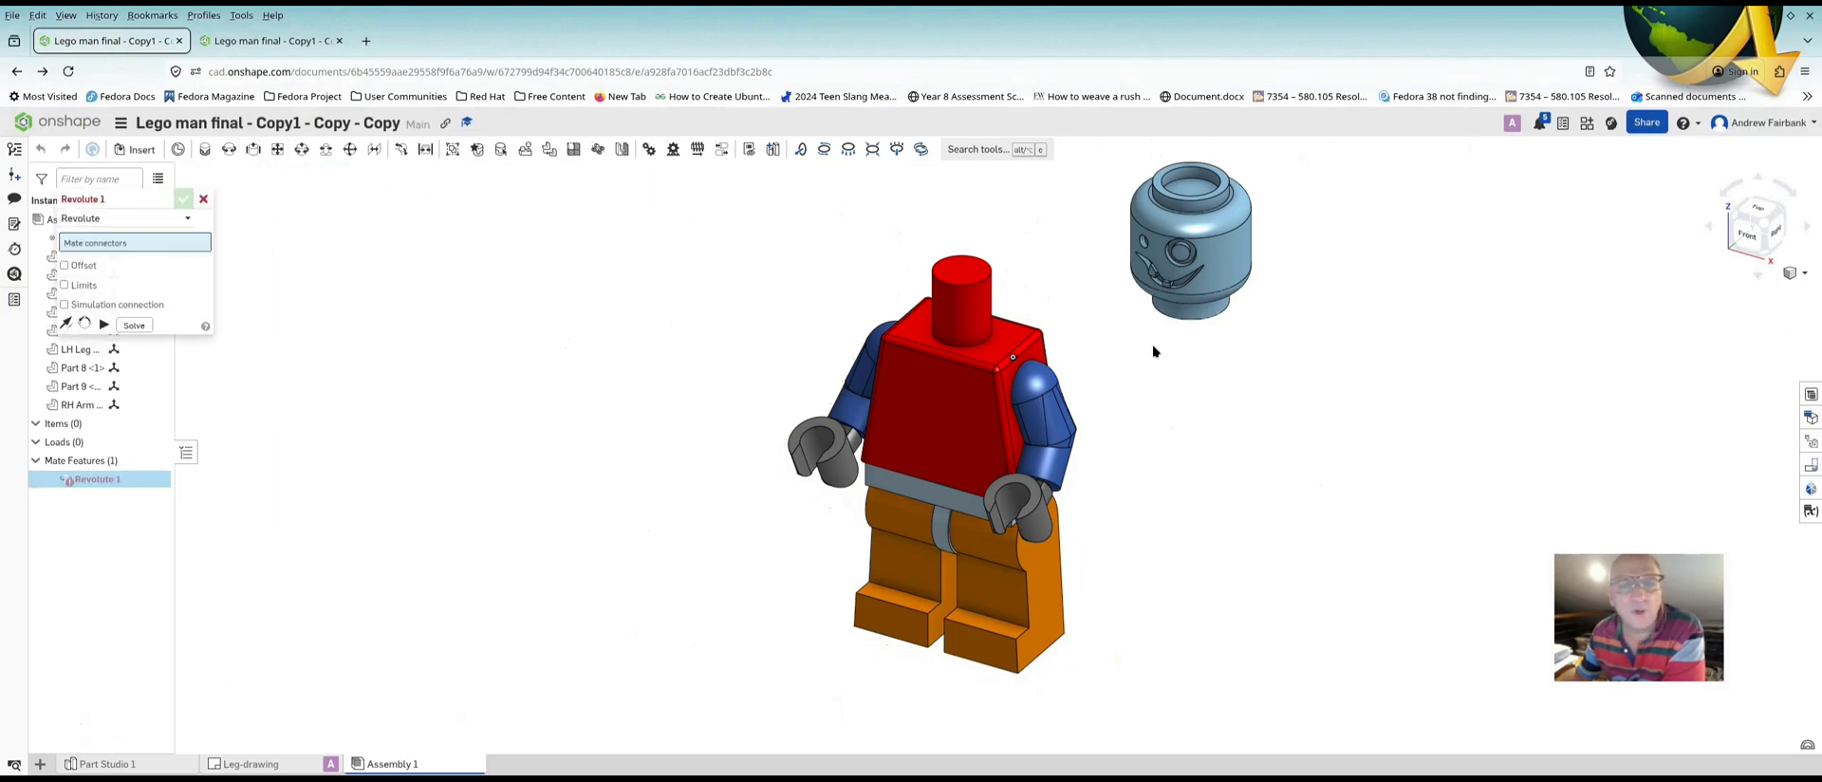
{"action": "right_click_drag", "start_coordinate": [1154, 400], "coordinate": [1177, 320]}
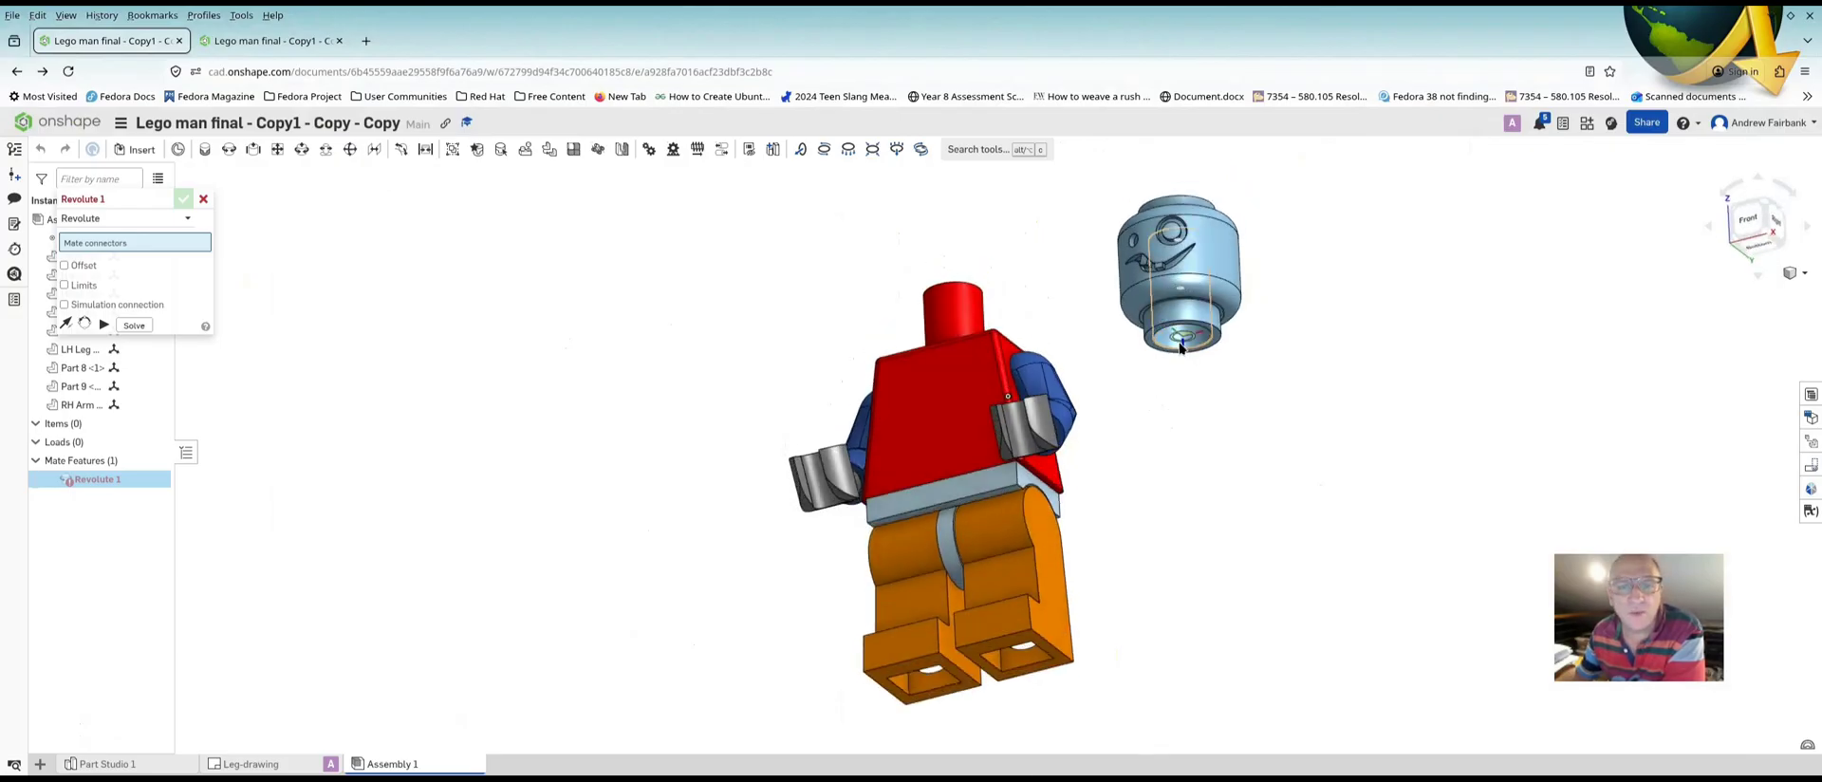
{"action": "scroll", "coordinate": [1181, 348], "scroll_direction": "up", "scroll_amount": 5}
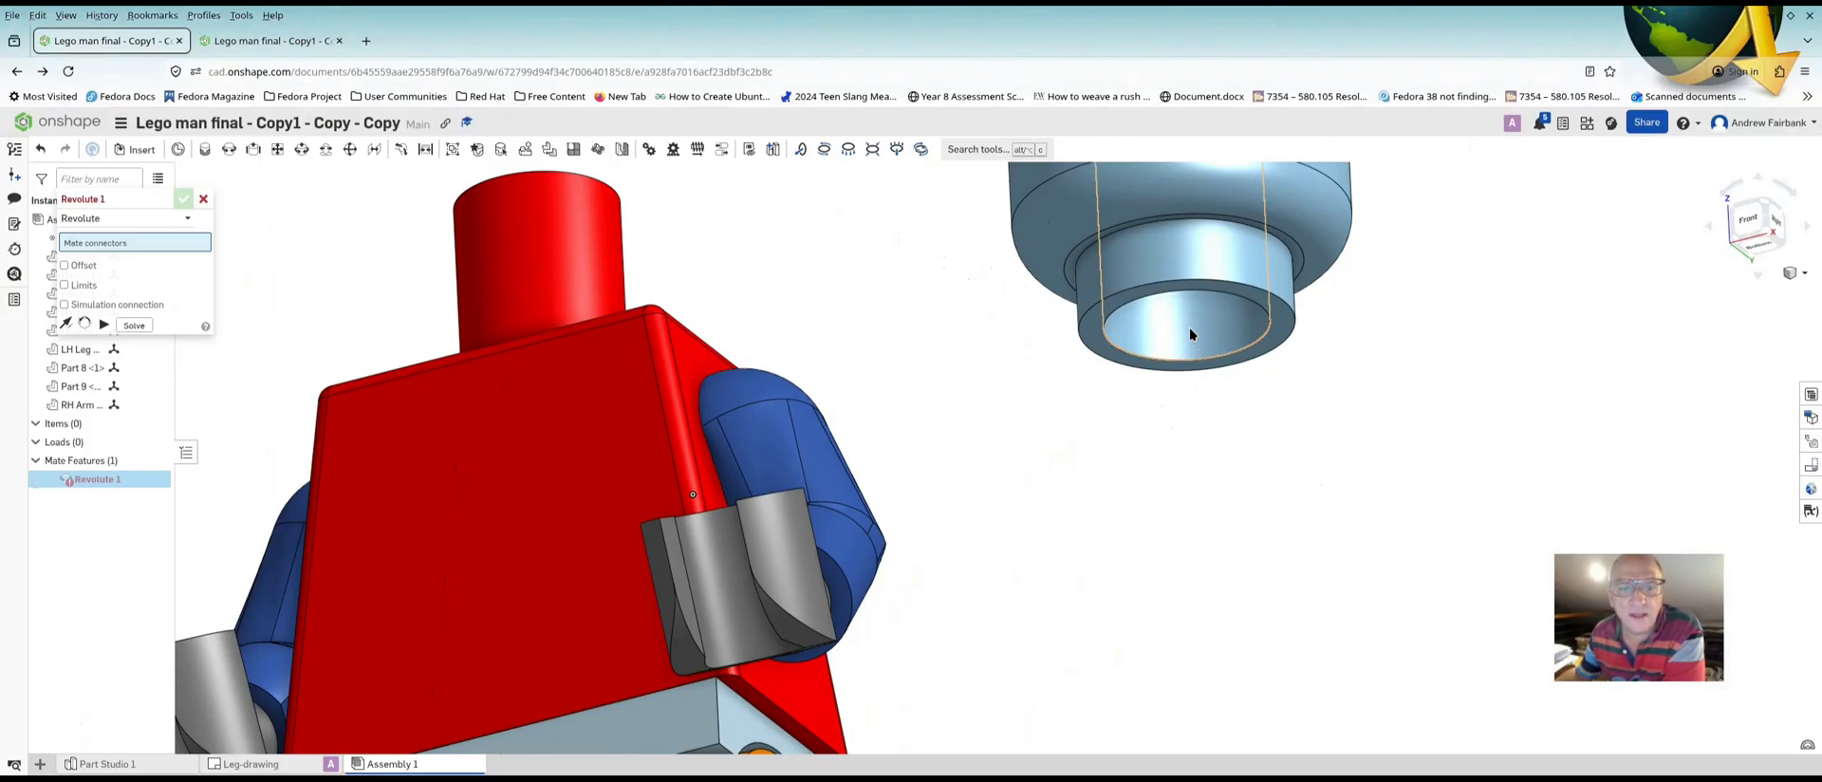
{"action": "left_click", "coordinate": [1188, 327]}
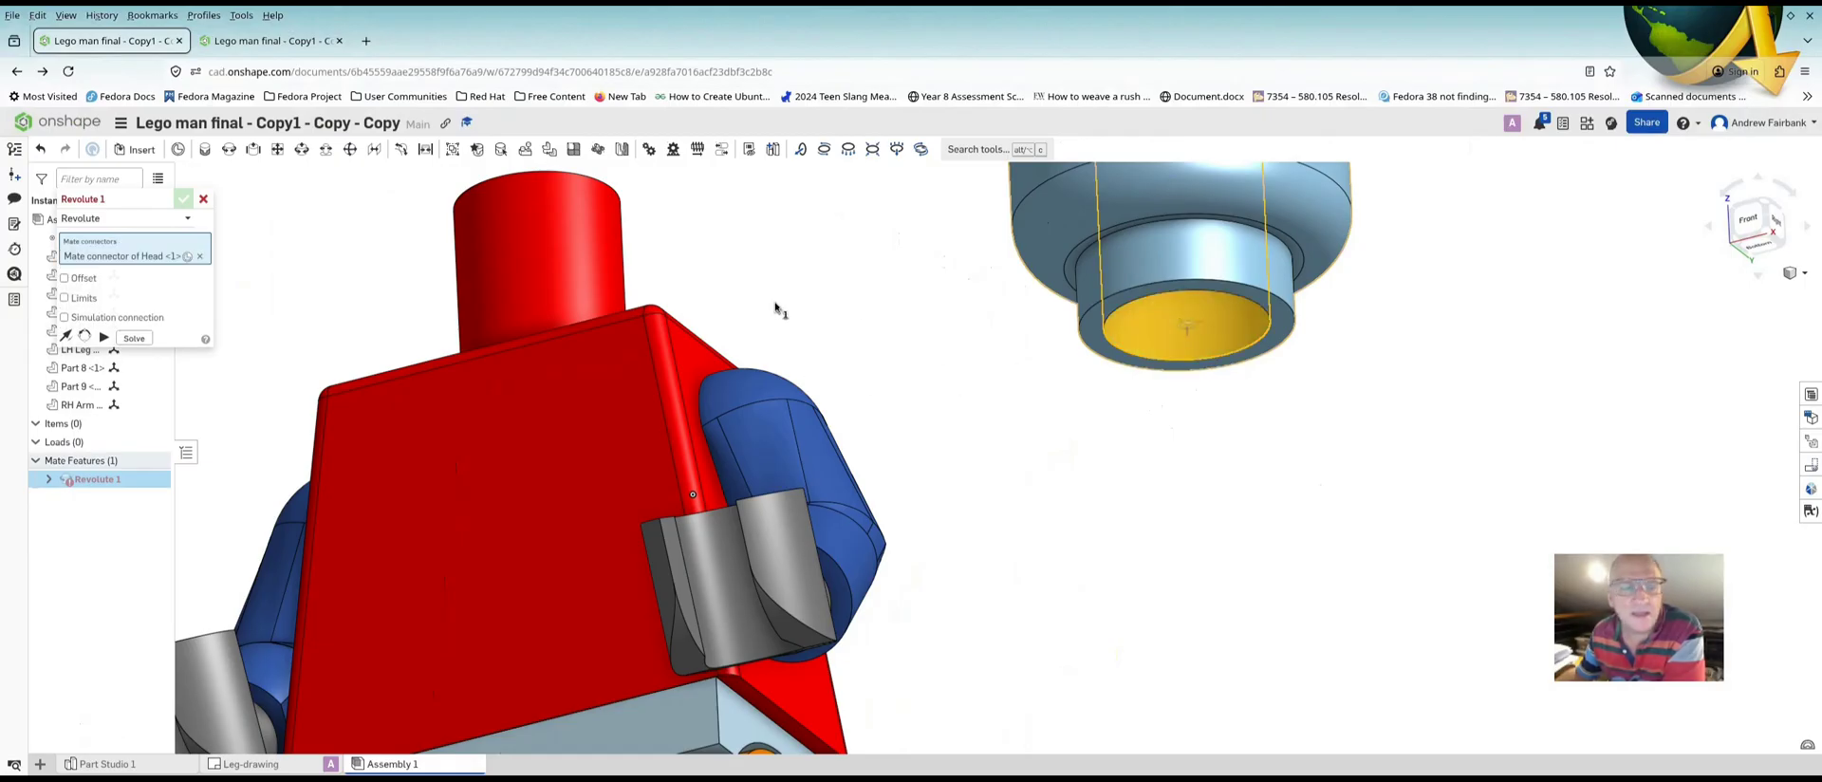
{"action": "left_click_drag", "start_coordinate": [118, 197], "coordinate": [890, 200]}
{"action": "right_click_drag", "start_coordinate": [650, 221], "coordinate": [674, 280]}
{"action": "scroll", "coordinate": [589, 228], "scroll_direction": "down", "scroll_amount": 5}
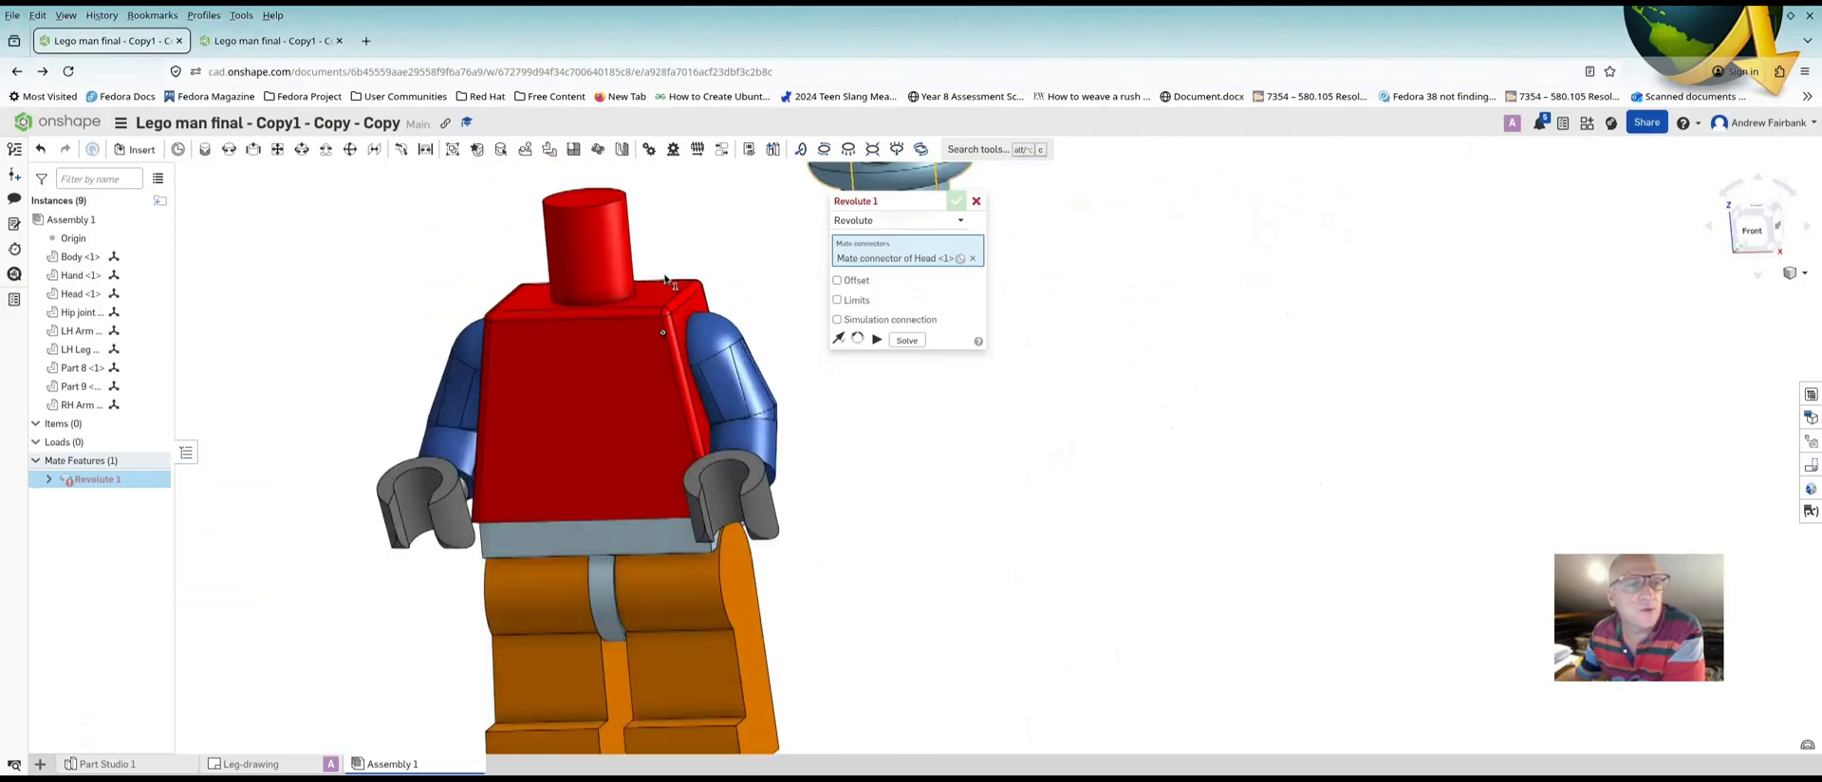
{"action": "scroll", "coordinate": [550, 191], "scroll_direction": "up", "scroll_amount": 6}
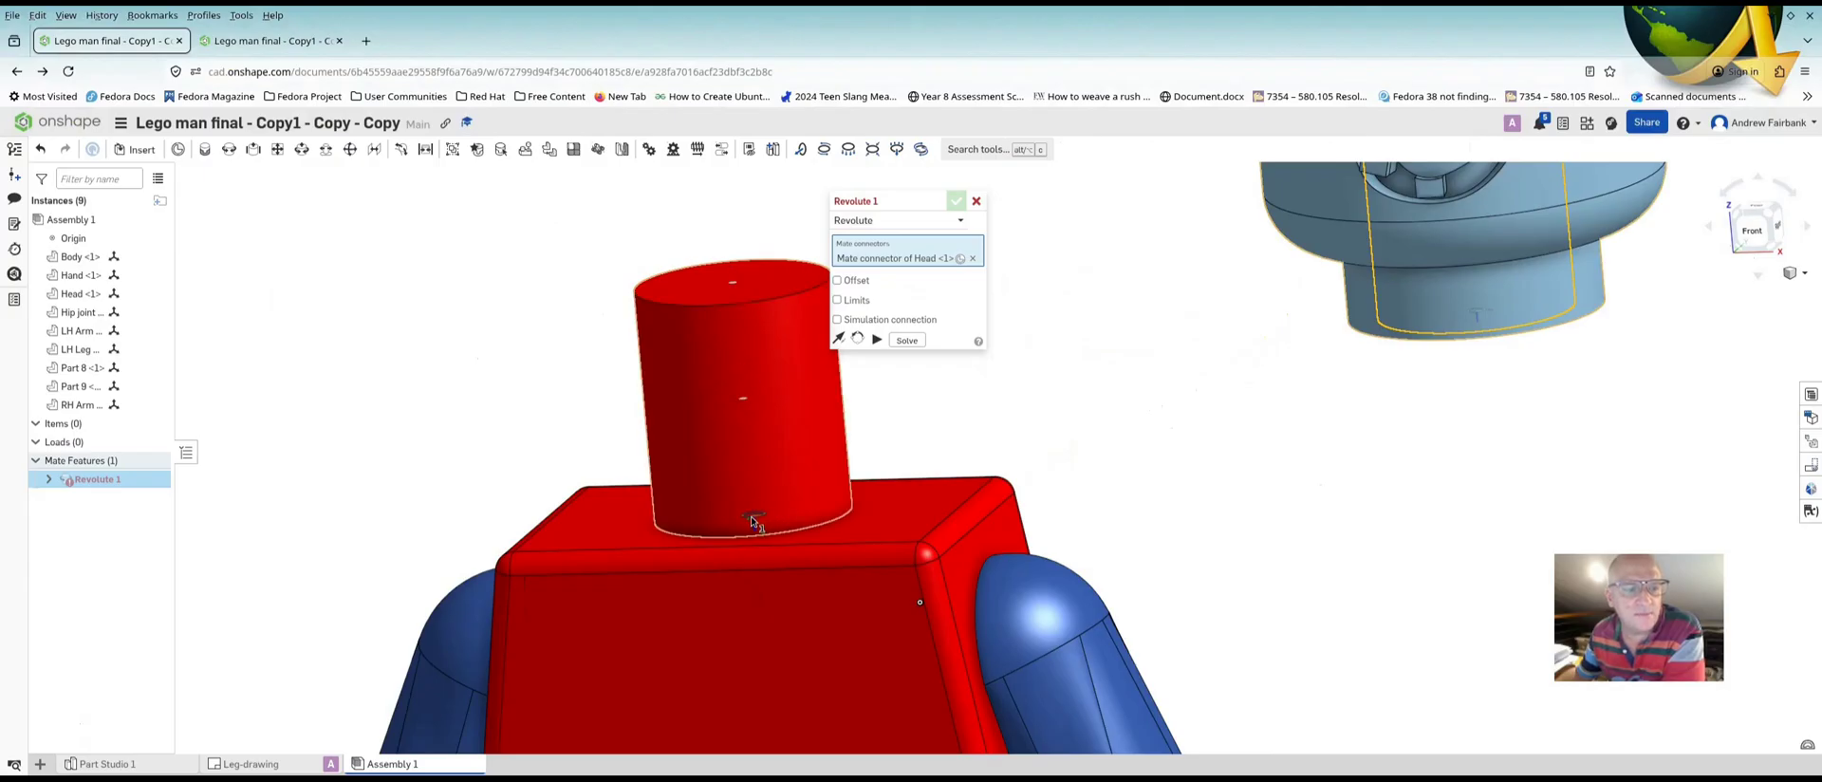
{"action": "scroll", "coordinate": [752, 521], "scroll_direction": "up", "scroll_amount": 3}
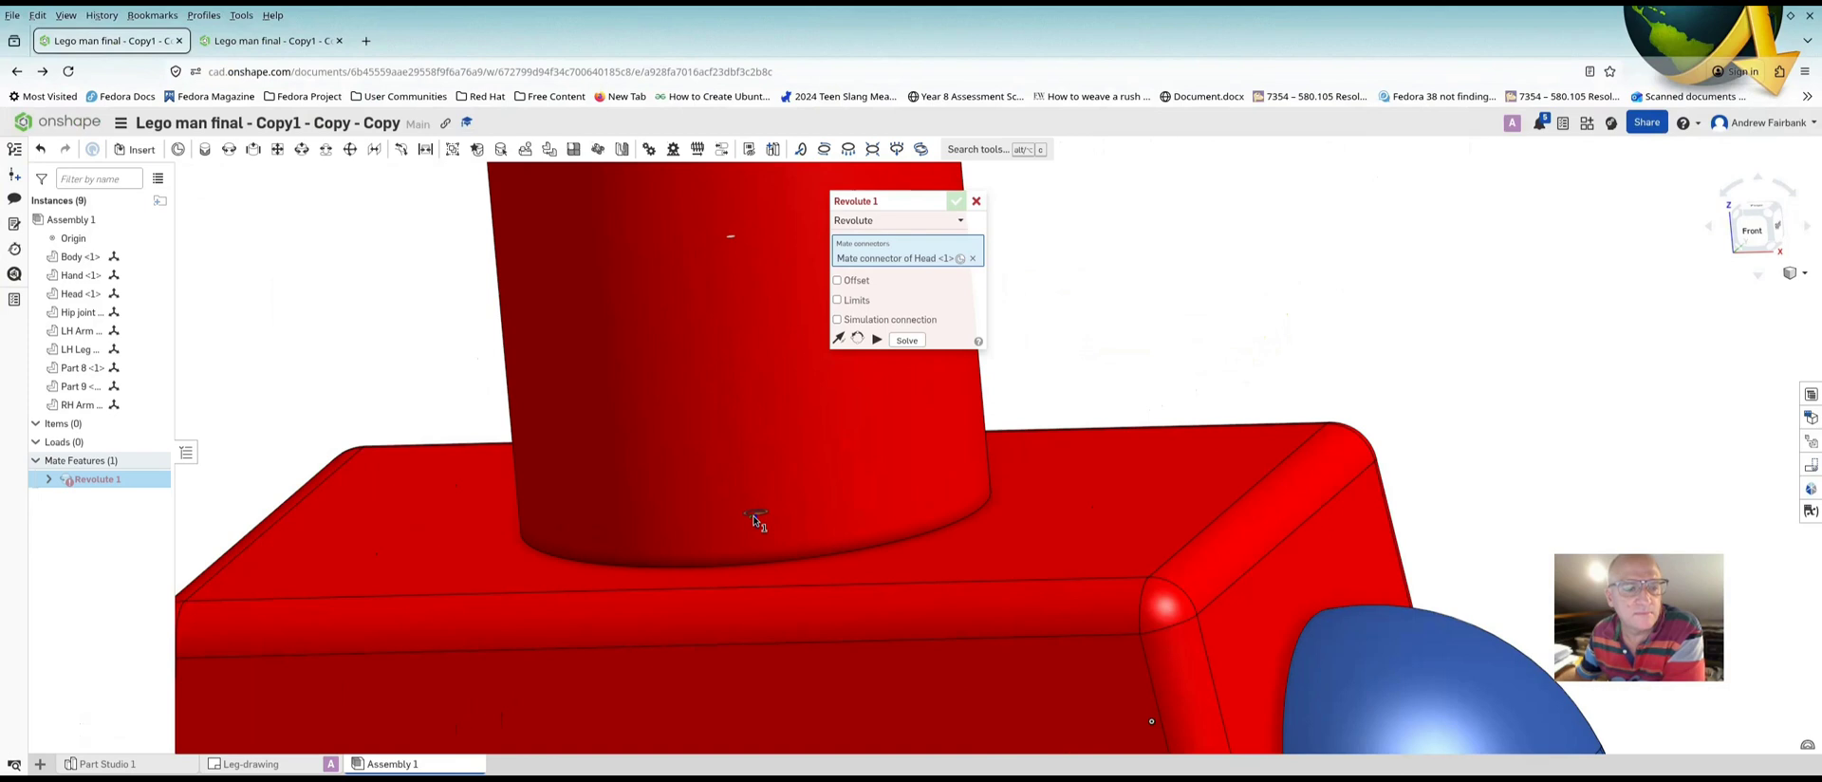
{"action": "left_click", "coordinate": [754, 520]}
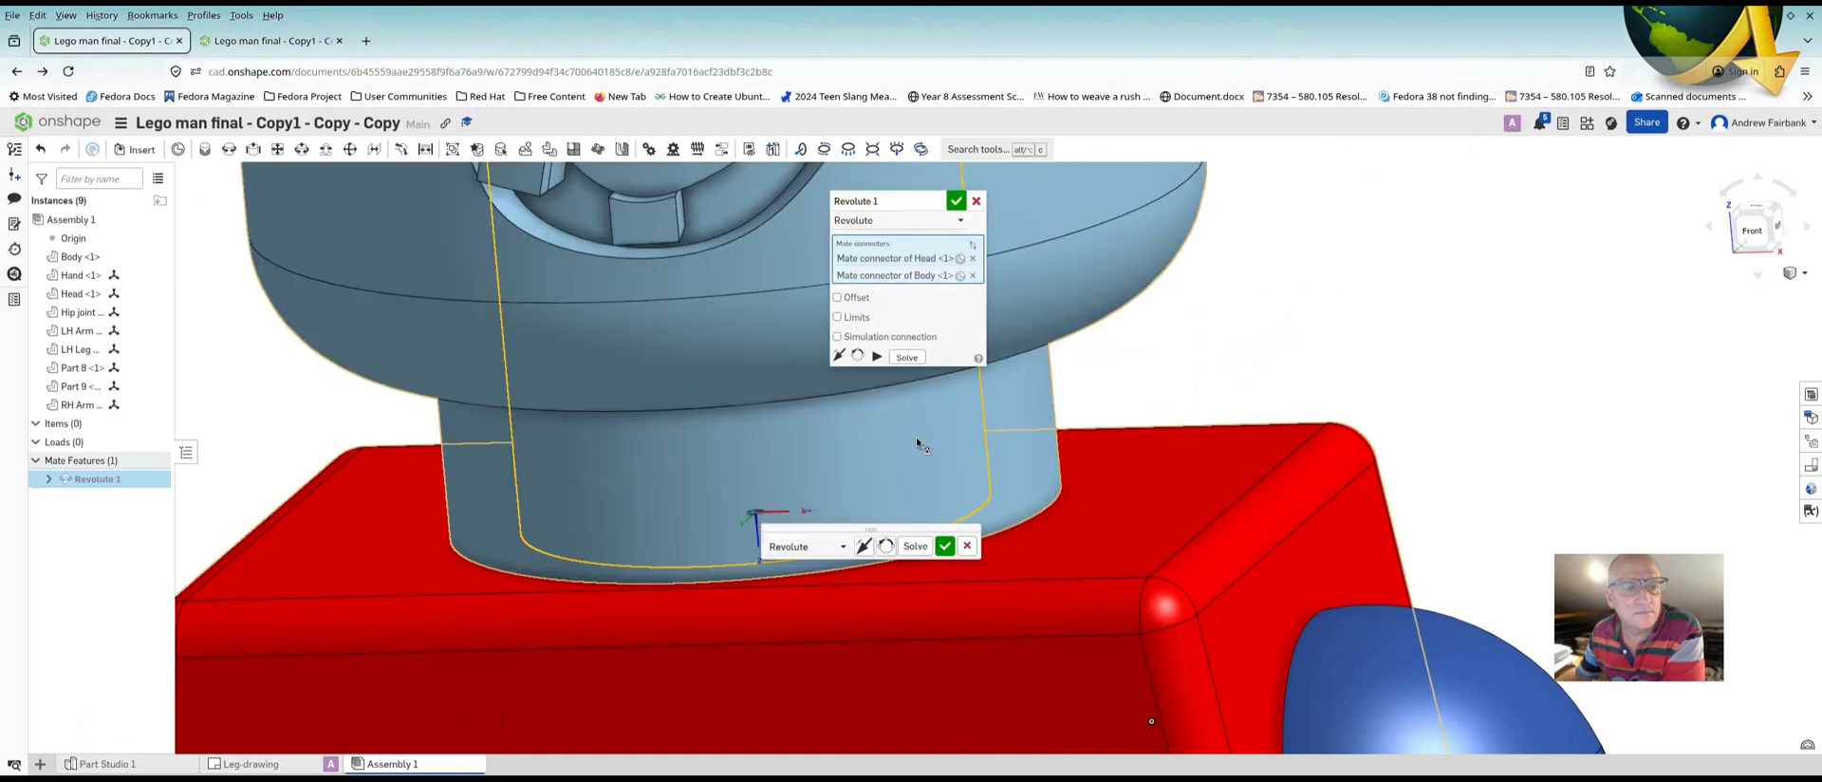
{"action": "left_click", "coordinate": [956, 203]}
{"action": "scroll", "coordinate": [1016, 319], "scroll_direction": "down", "scroll_amount": 10}
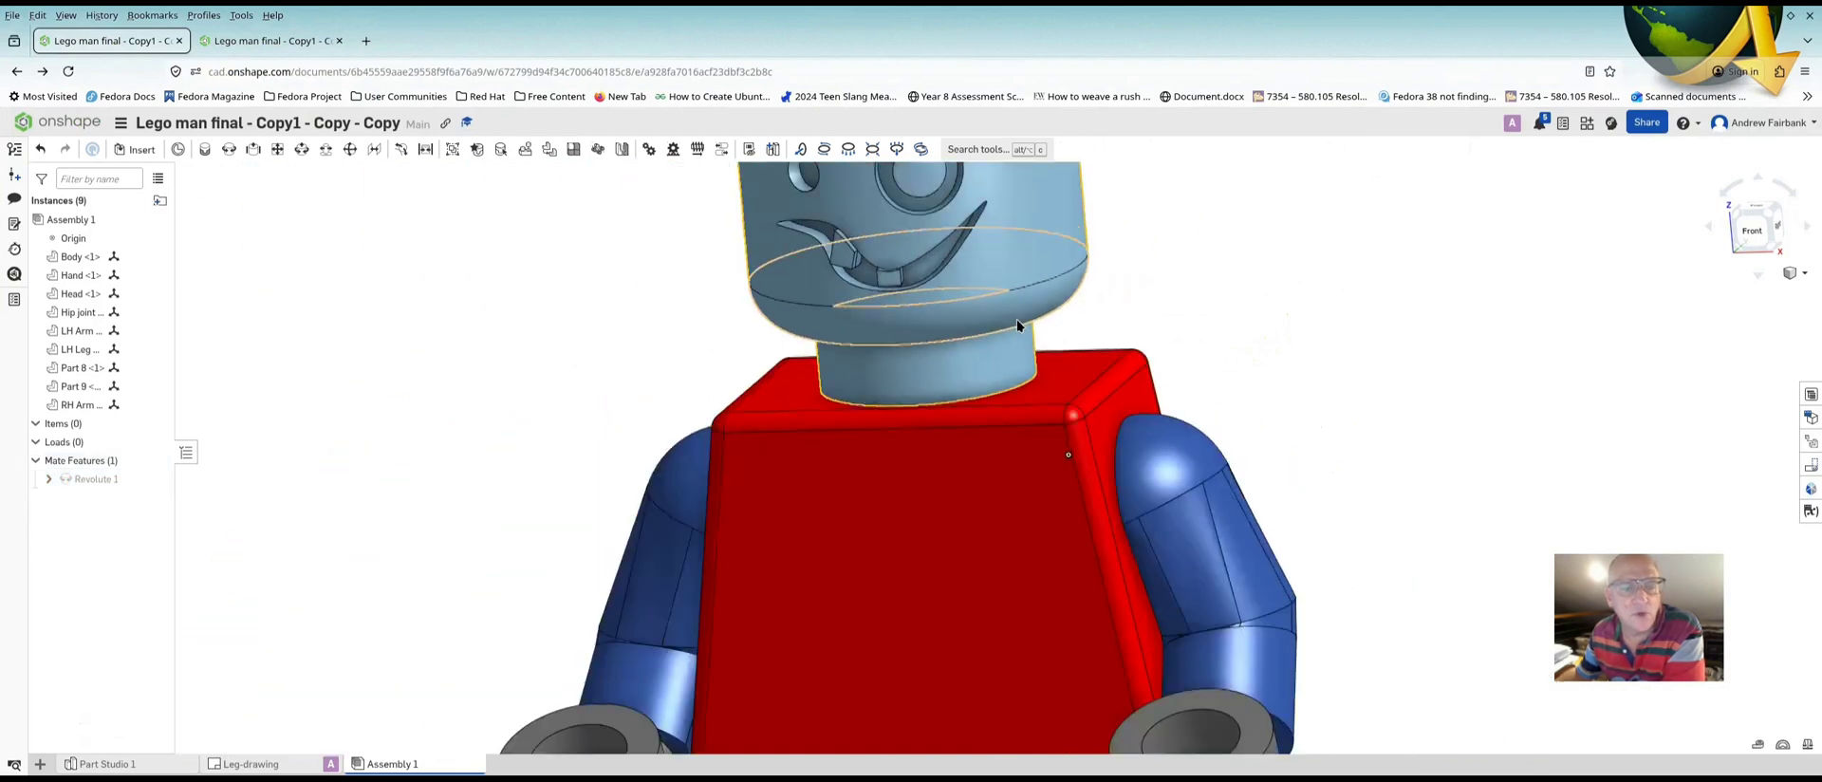
{"action": "scroll", "coordinate": [1014, 328], "scroll_direction": "down", "scroll_amount": 3}
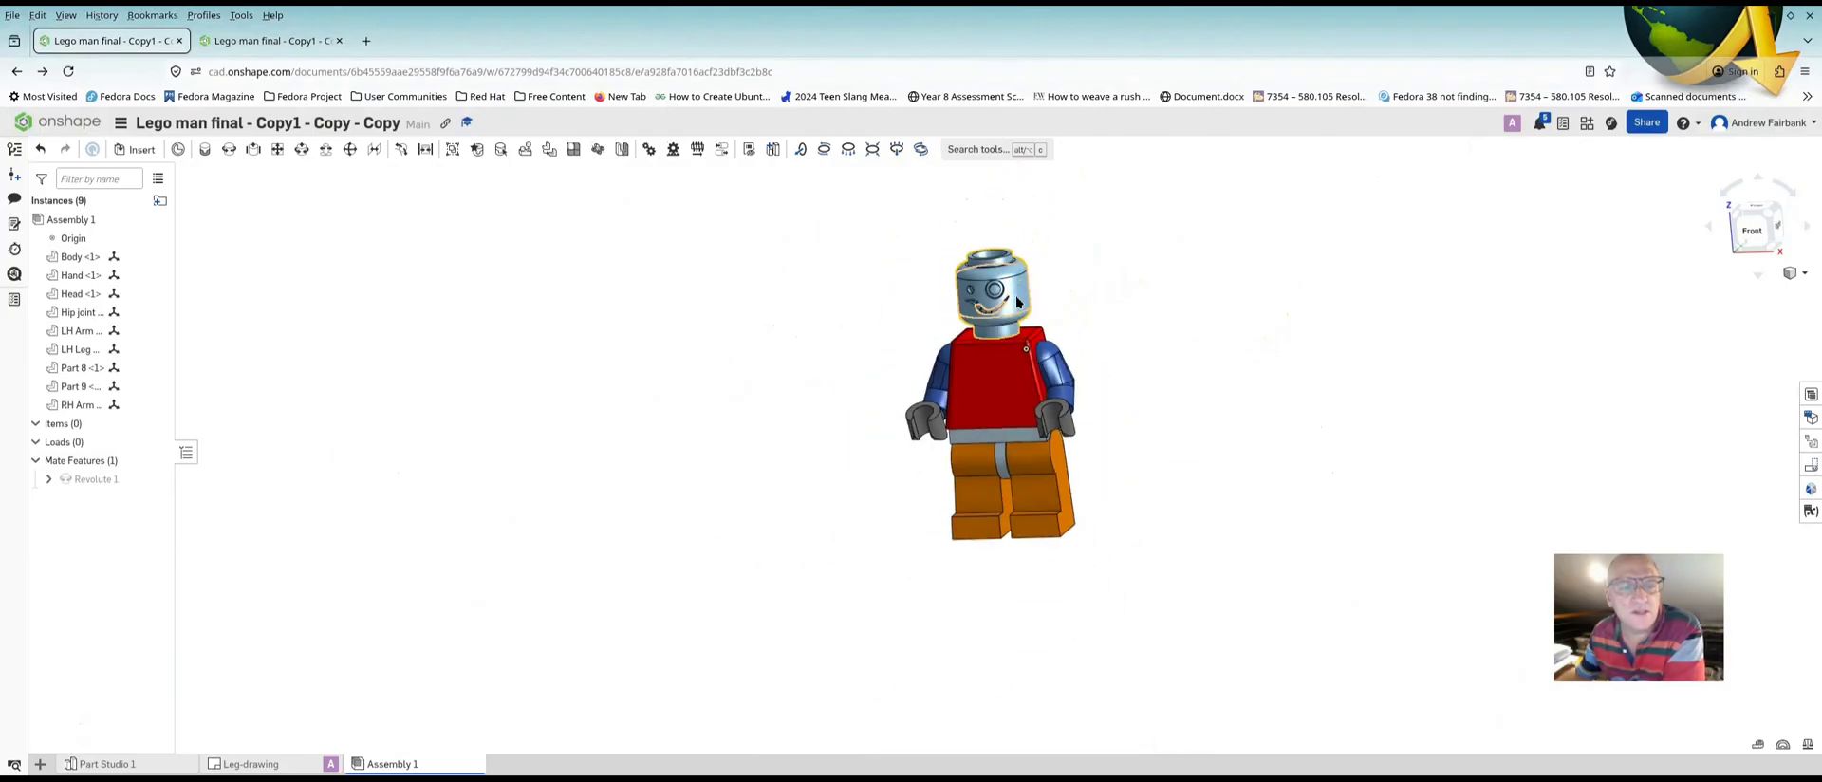
{"action": "left_click", "coordinate": [1018, 295]}
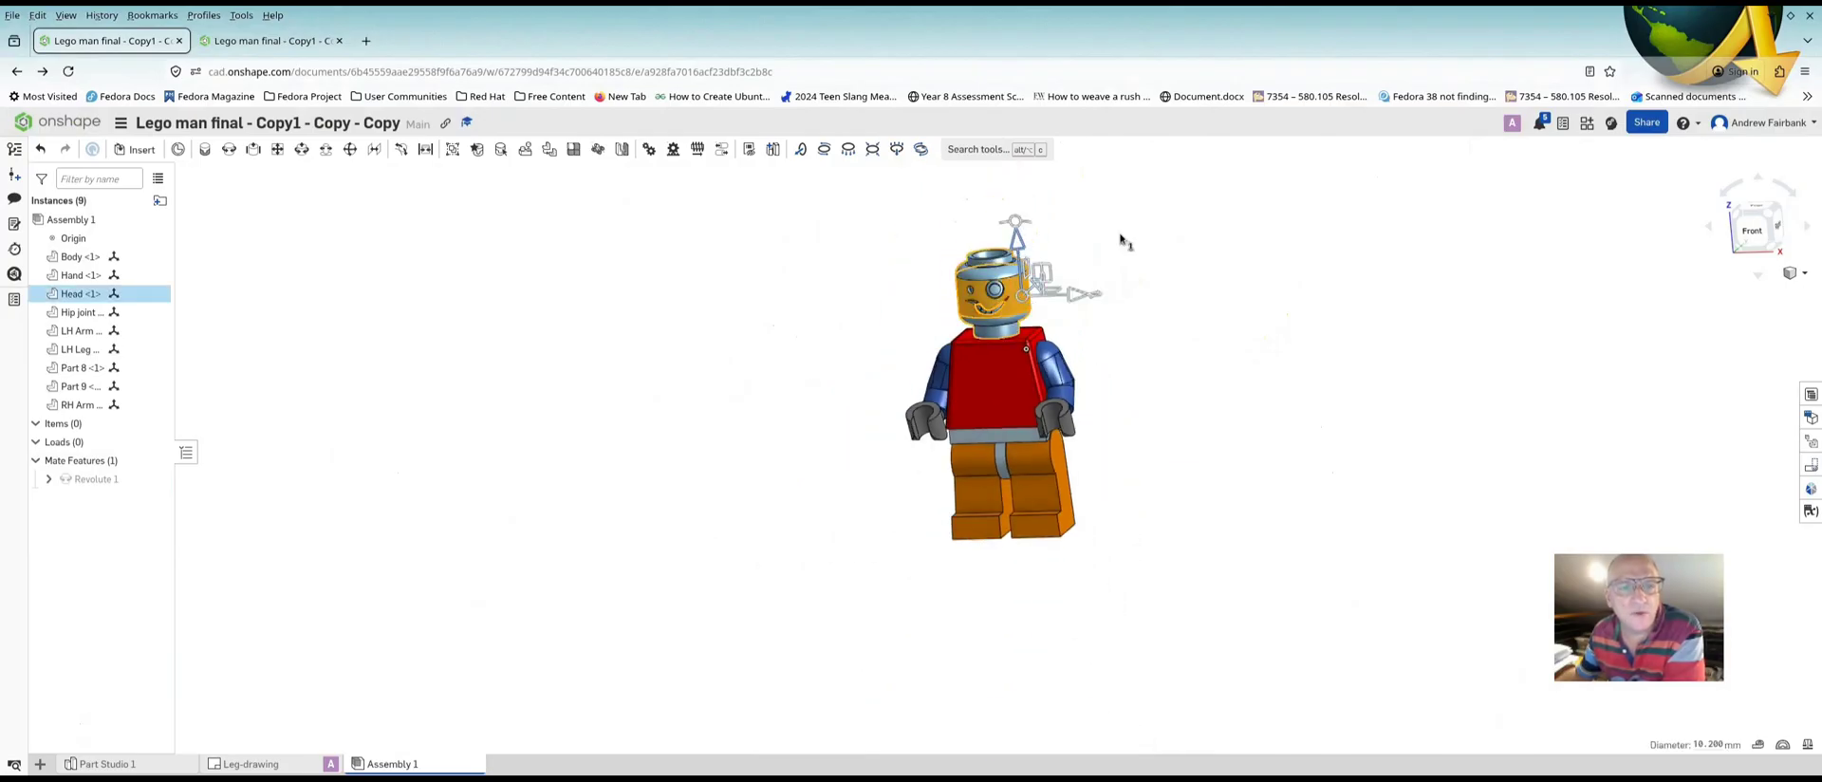
{"action": "left_click", "coordinate": [1129, 302]}
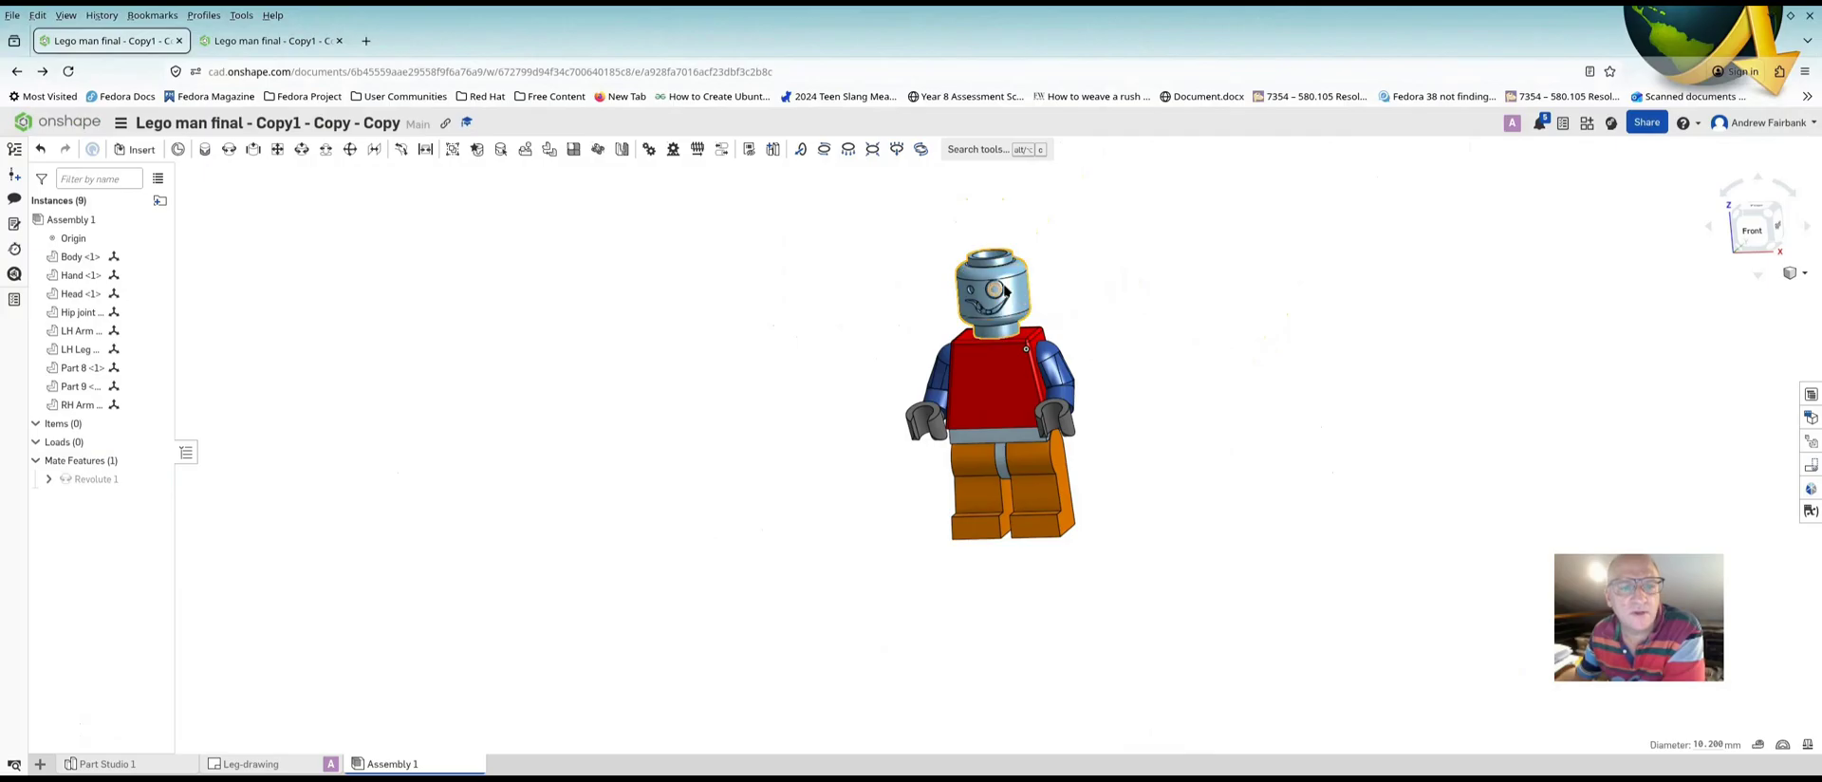
Move the body up off the hip joint and spread both arms and both legs outward to separate the parts
{"action": "left_click_drag", "start_coordinate": [1026, 360], "coordinate": [1026, 297]}
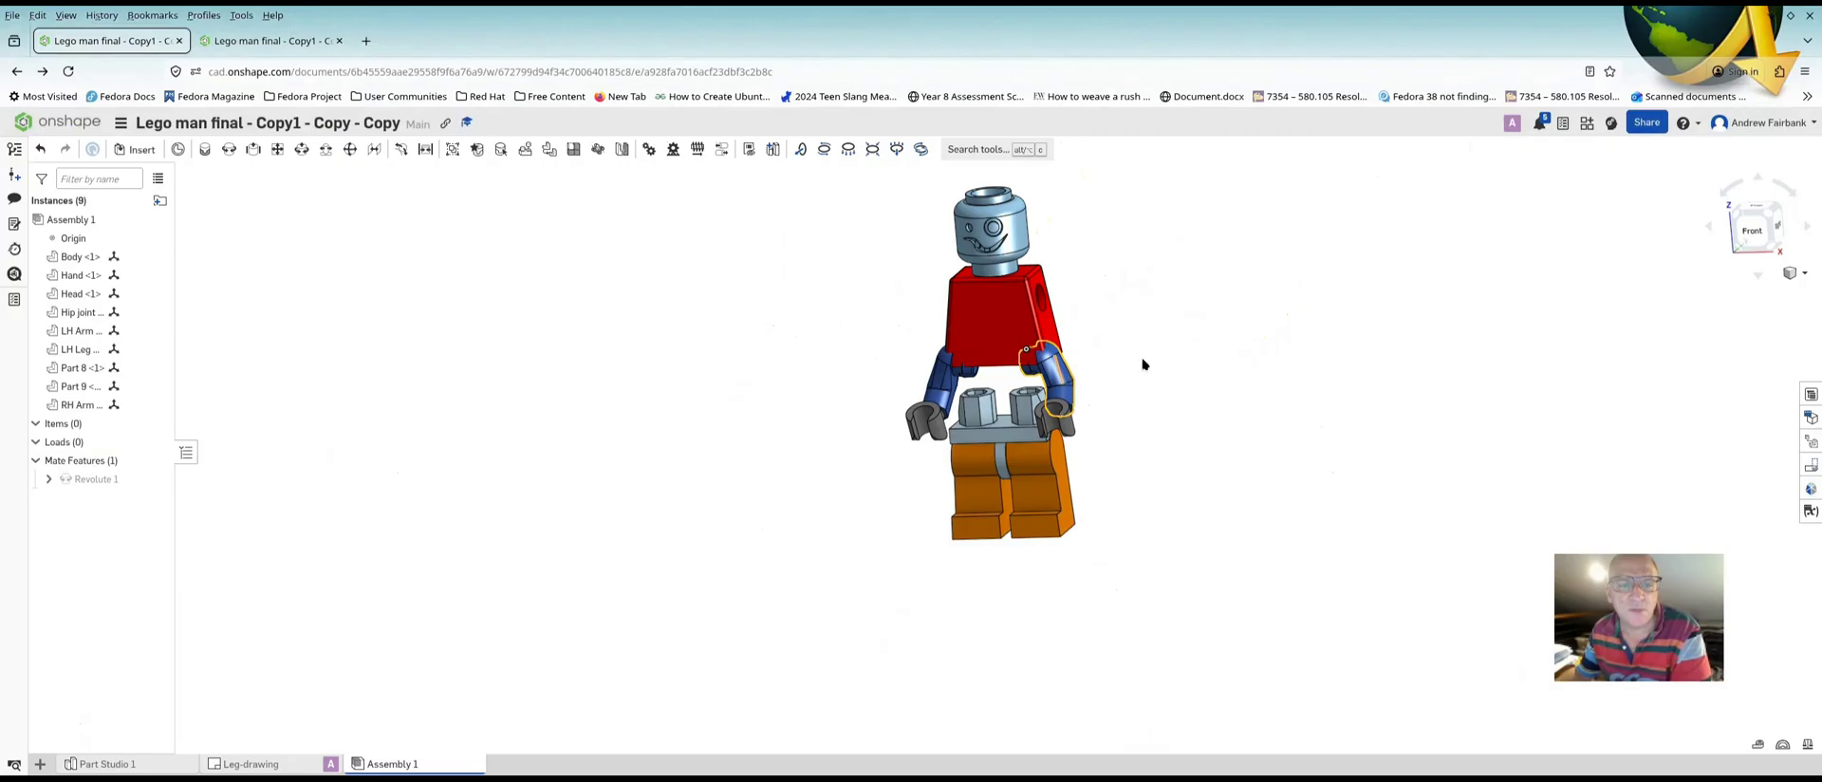
{"action": "left_click_drag", "start_coordinate": [1057, 381], "coordinate": [1260, 323]}
{"action": "left_click_drag", "start_coordinate": [945, 380], "coordinate": [755, 289]}
{"action": "left_click_drag", "start_coordinate": [981, 493], "coordinate": [903, 555]}
{"action": "left_click_drag", "start_coordinate": [1037, 492], "coordinate": [1135, 572]}
Fasten the outer rear bottom corner of the LH Leg's foot to the assembly origin with a Fastened mate
{"action": "scroll", "coordinate": [957, 514], "scroll_direction": "down", "scroll_amount": 5}
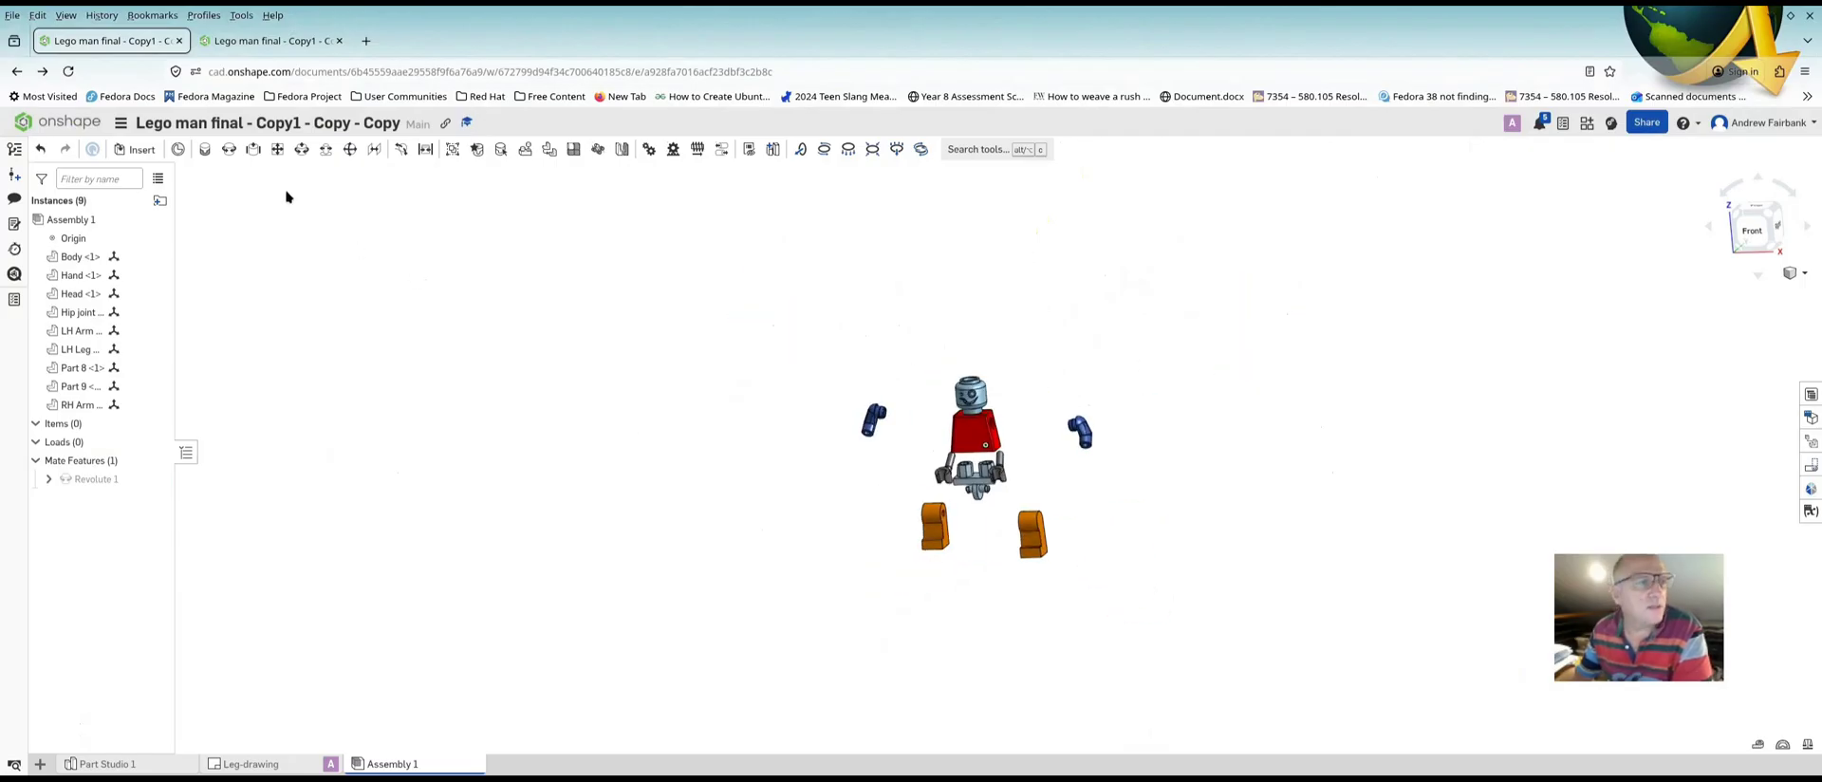
{"action": "left_click", "coordinate": [207, 154]}
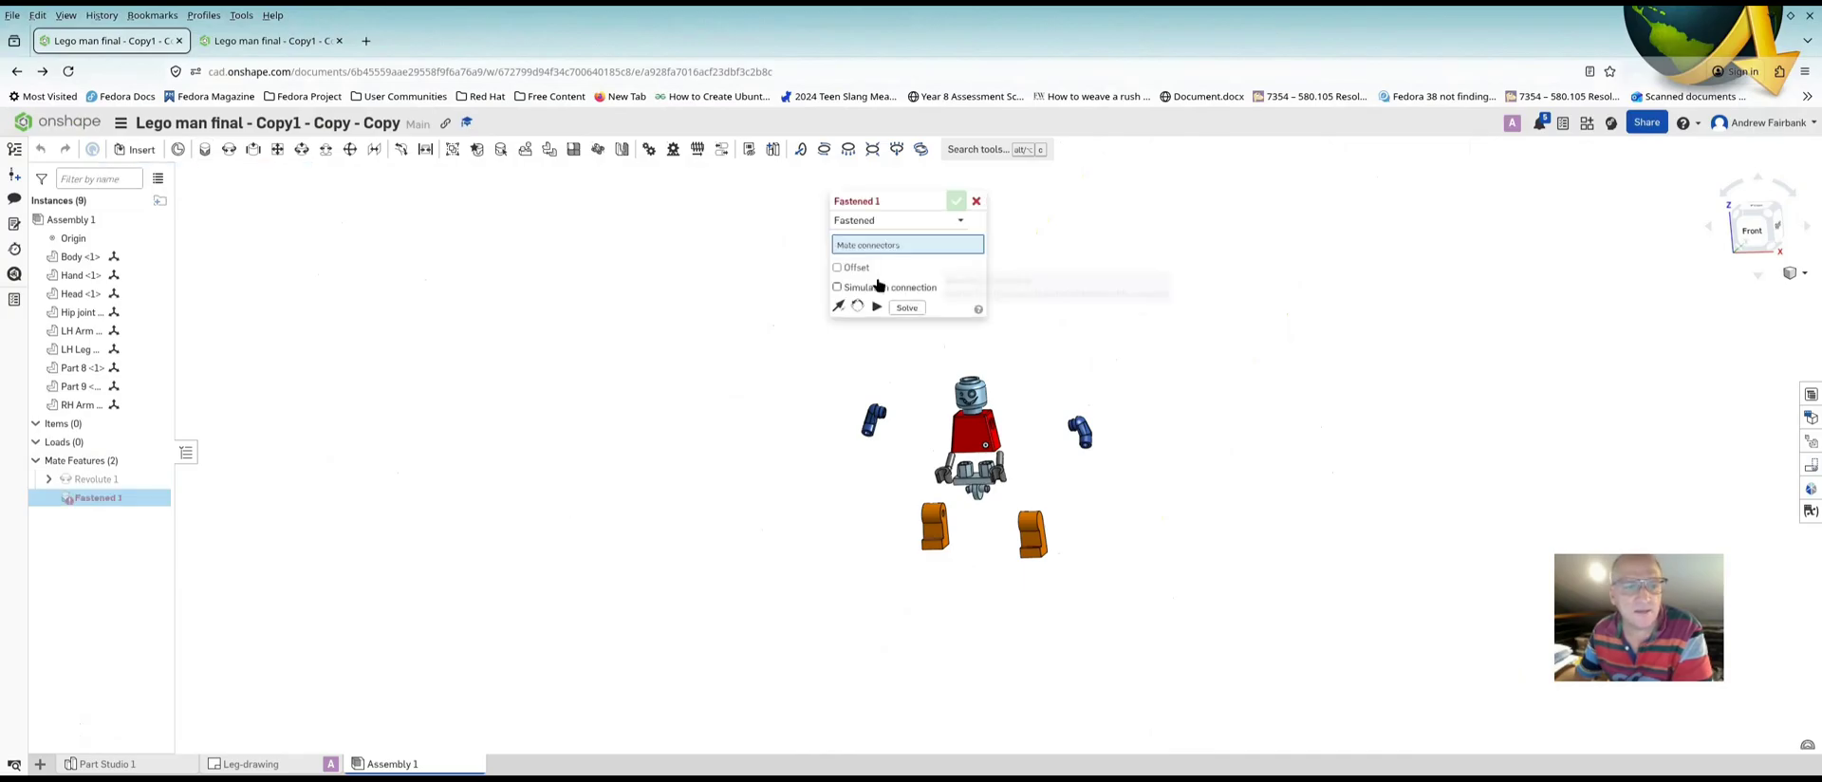
{"action": "scroll", "coordinate": [1067, 612], "scroll_direction": "up", "scroll_amount": 5}
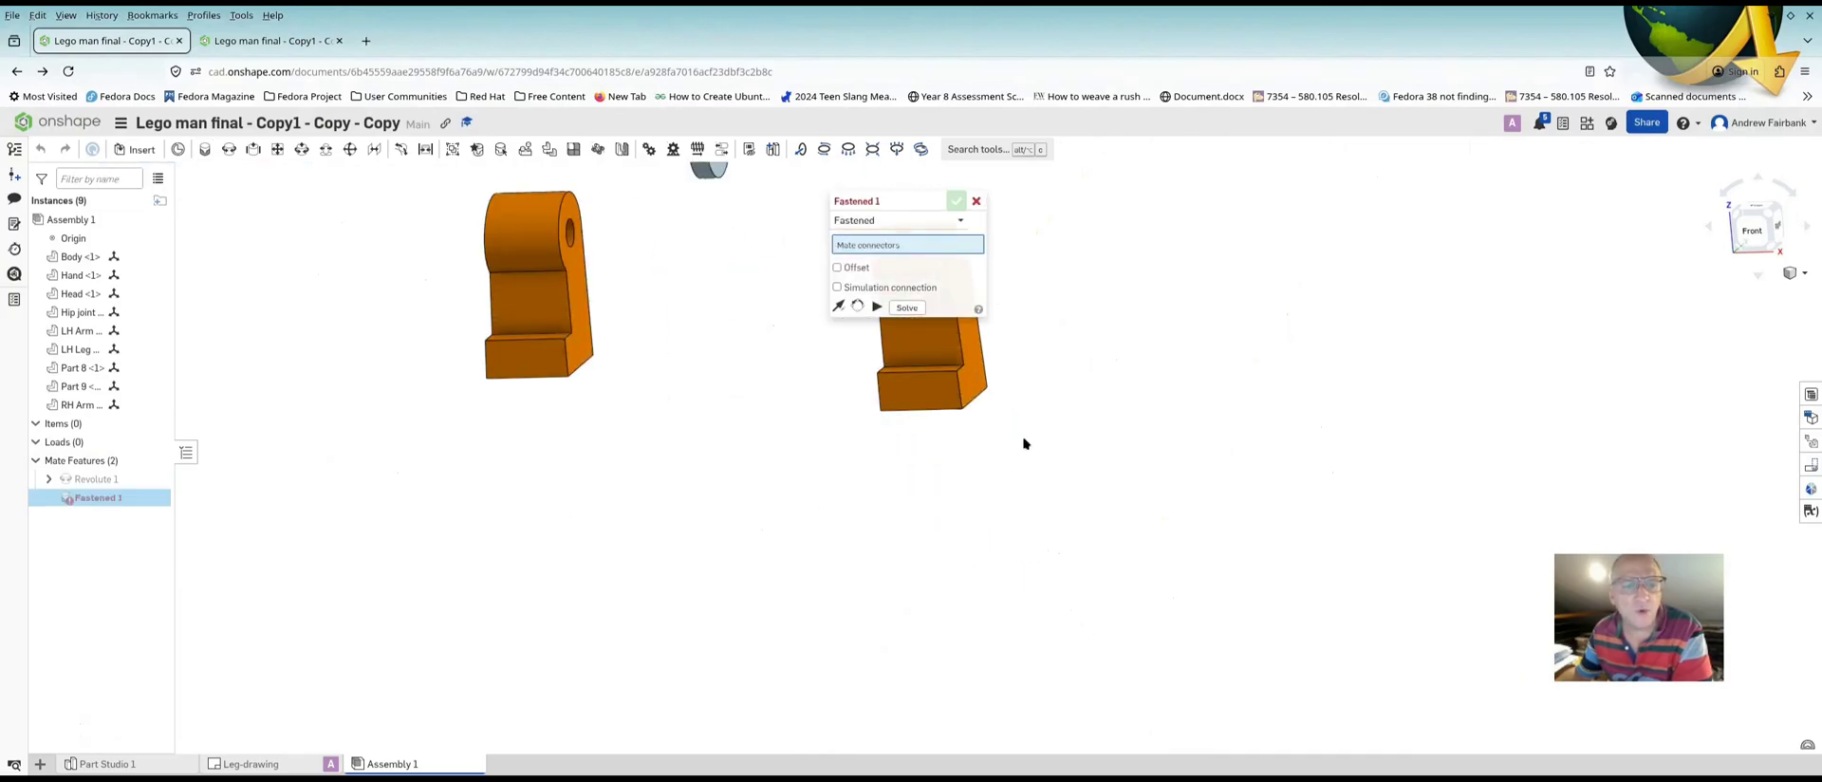
{"action": "left_click", "coordinate": [987, 394]}
{"action": "scroll", "coordinate": [1025, 441], "scroll_direction": "down", "scroll_amount": 5}
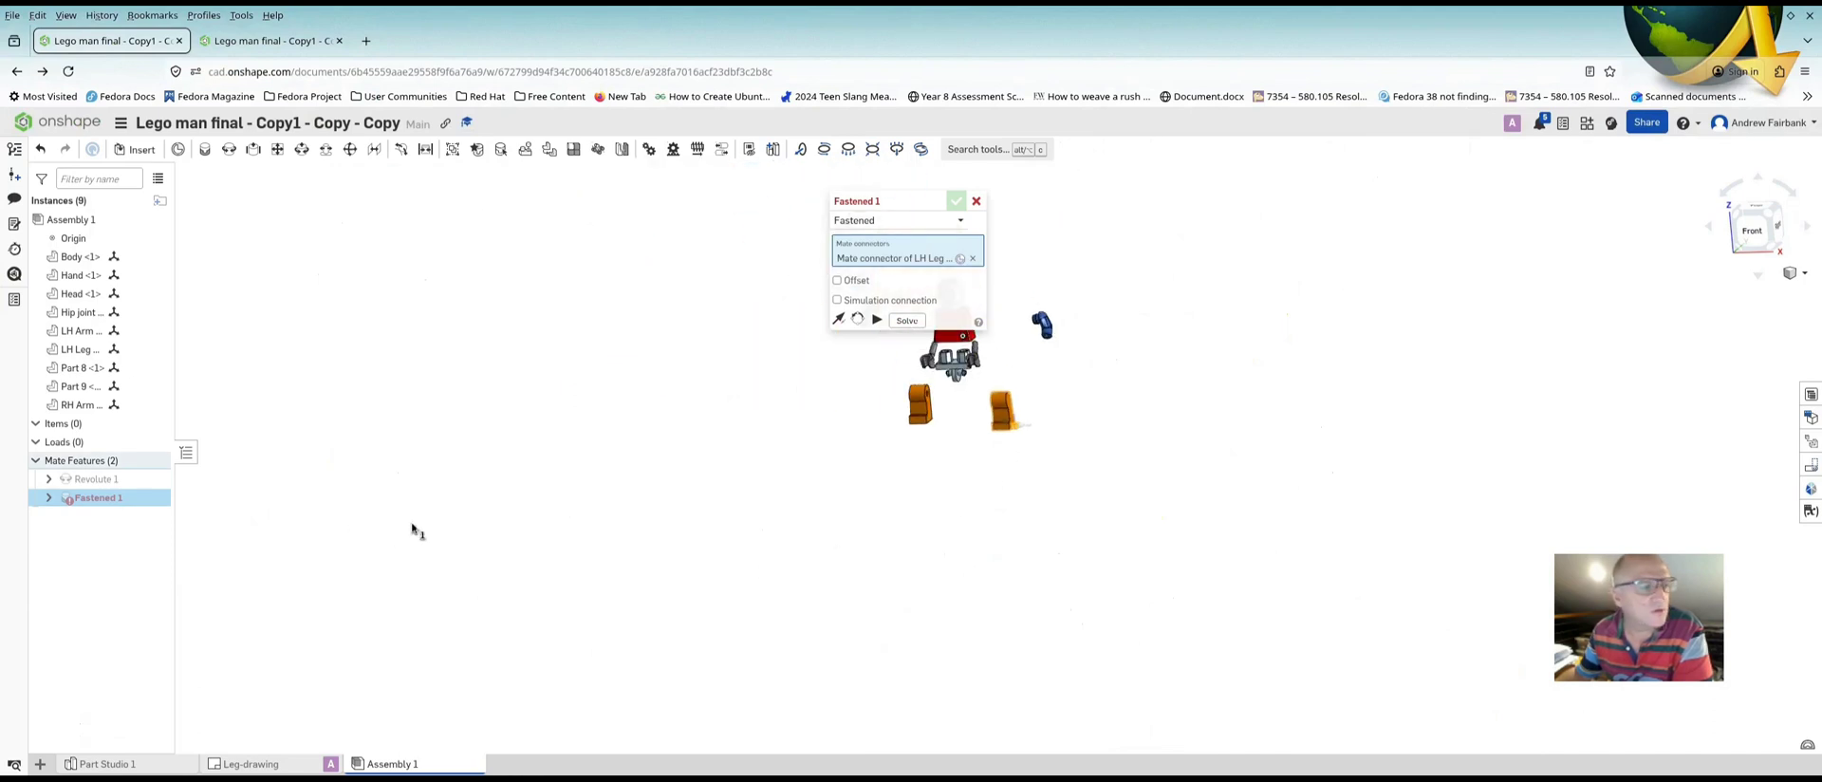
{"action": "scroll", "coordinate": [907, 574], "scroll_direction": "down", "scroll_amount": 3}
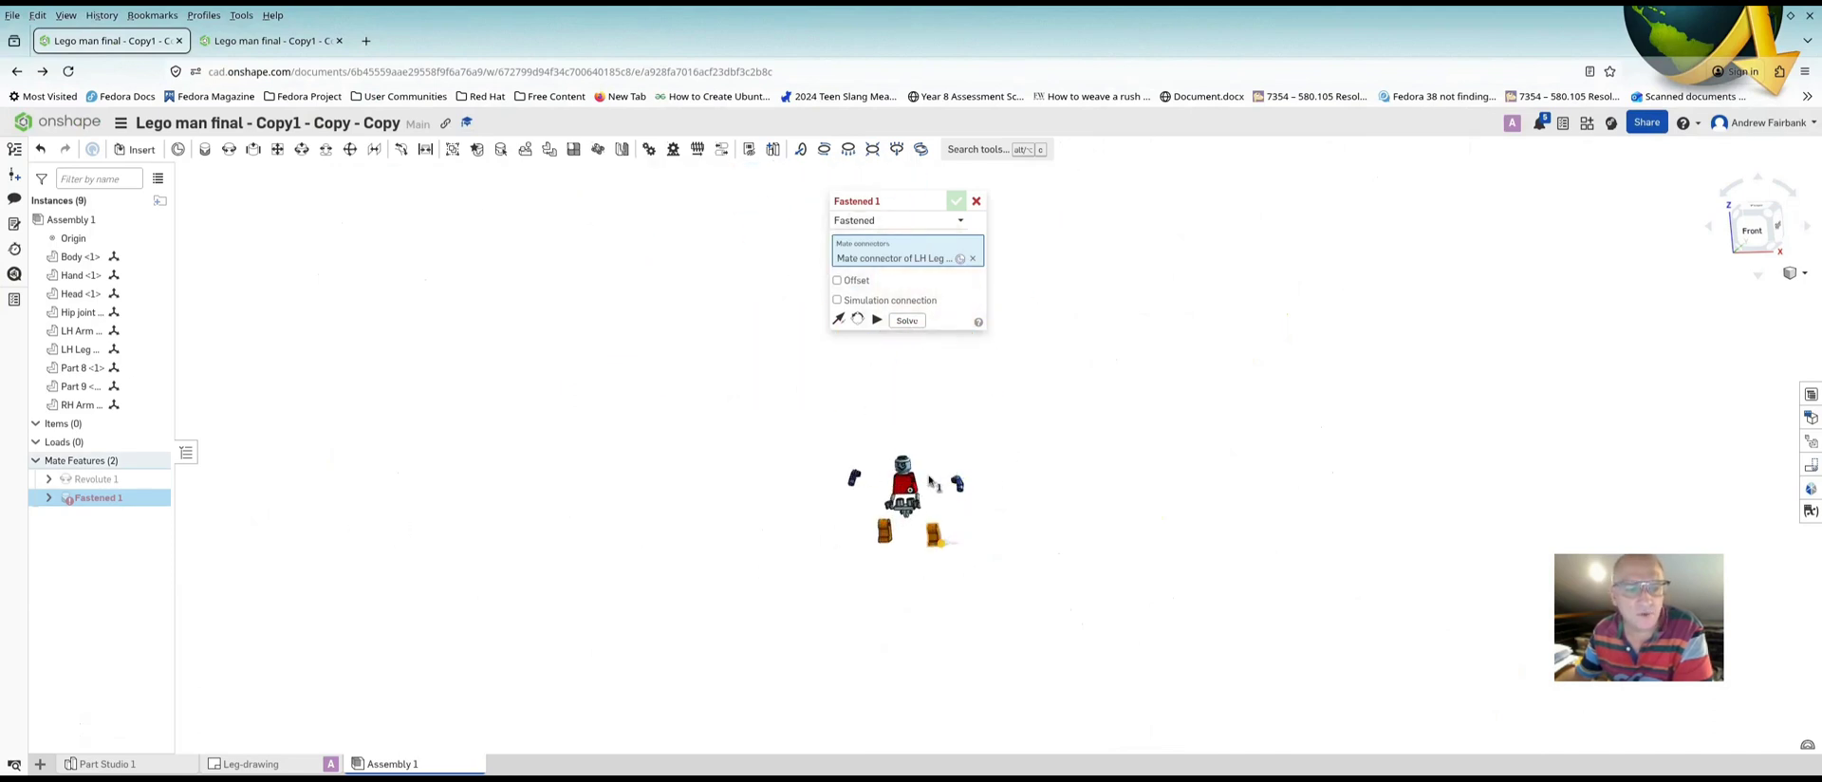
{"action": "scroll", "coordinate": [930, 480], "scroll_direction": "up", "scroll_amount": 5}
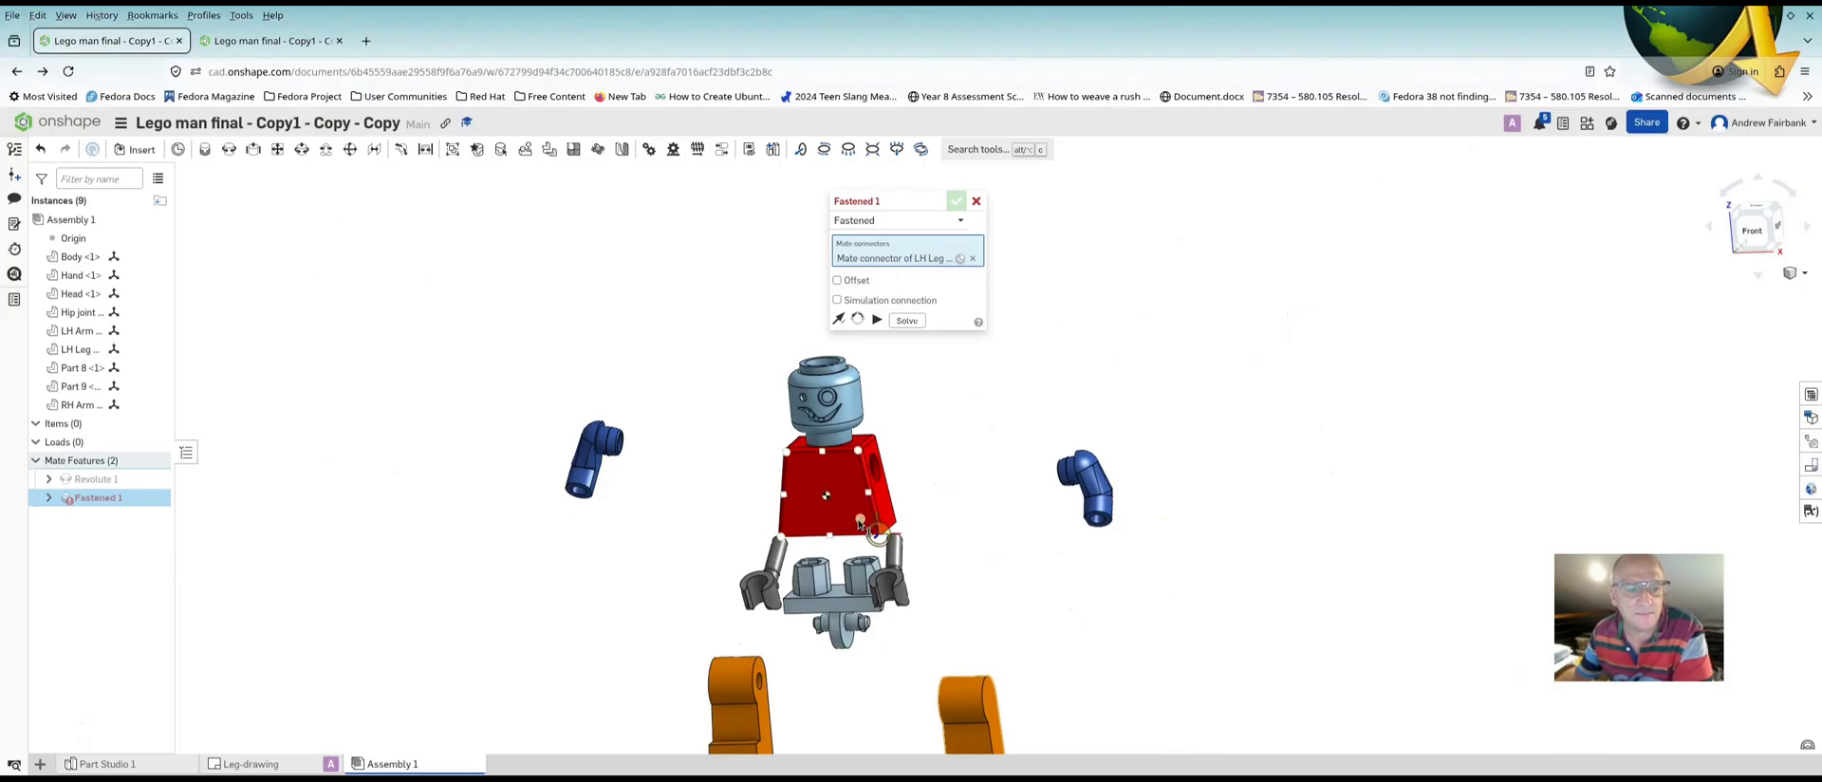
{"action": "left_click", "coordinate": [859, 524]}
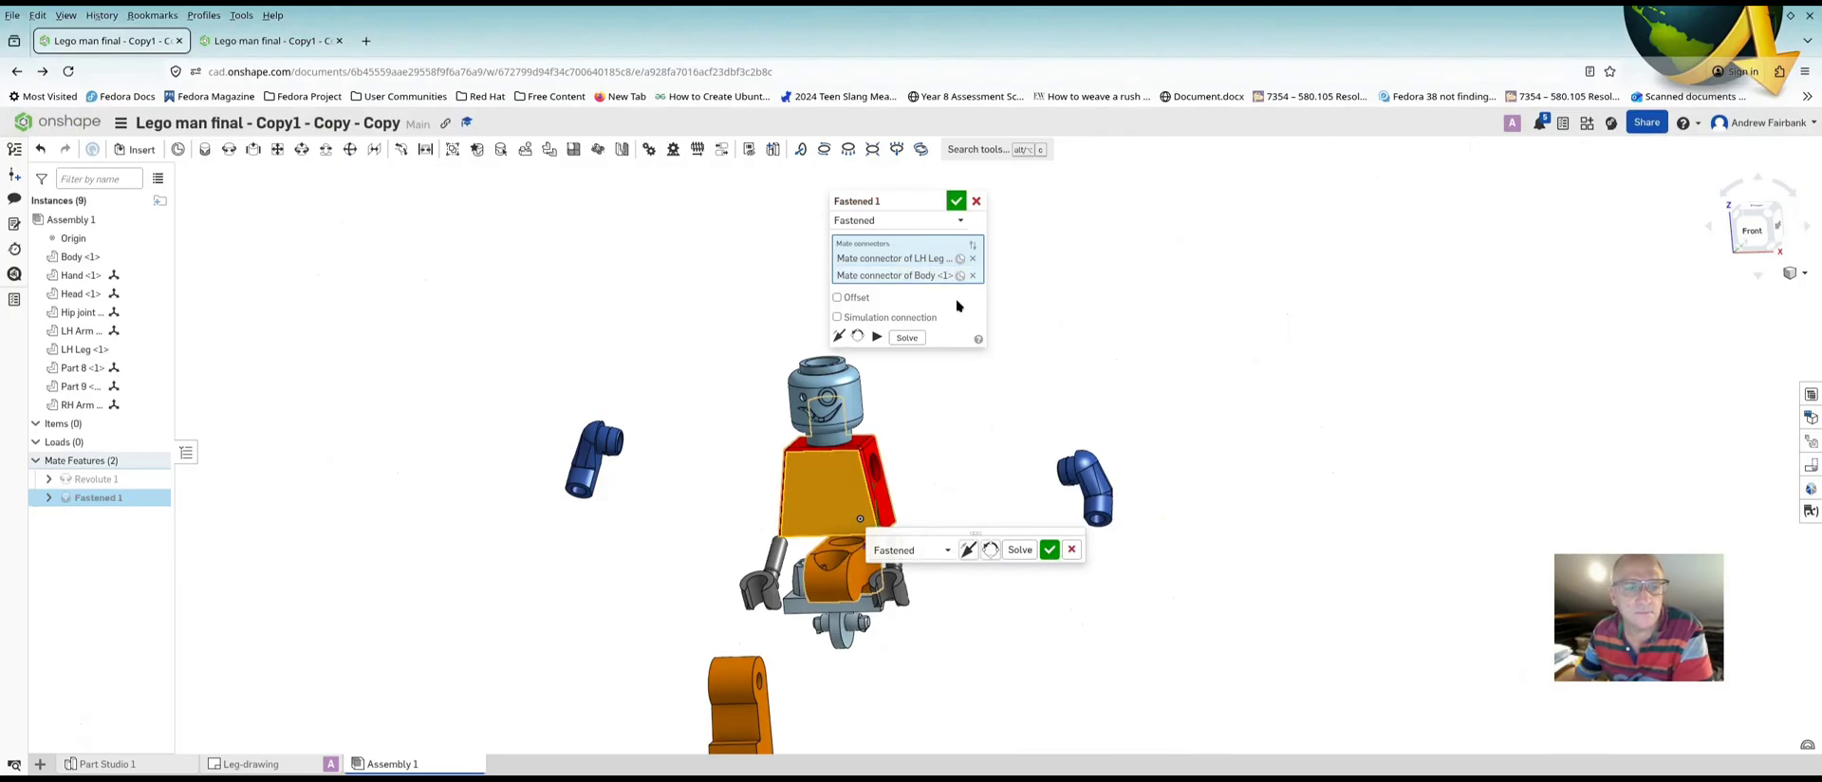
{"action": "left_click", "coordinate": [971, 275]}
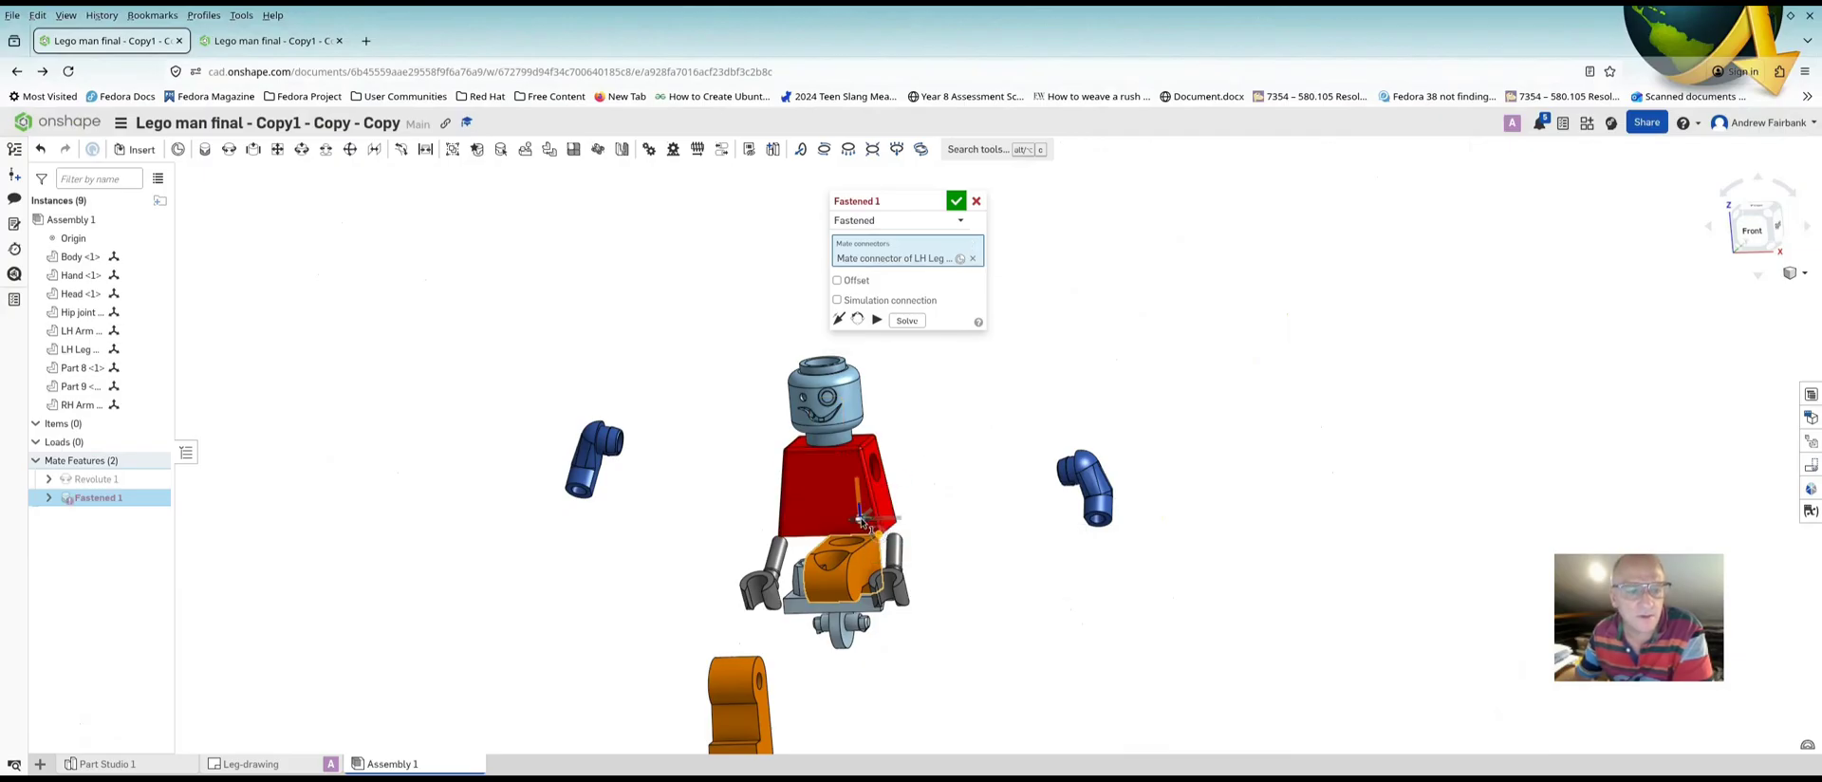
{"action": "left_click", "coordinate": [861, 520]}
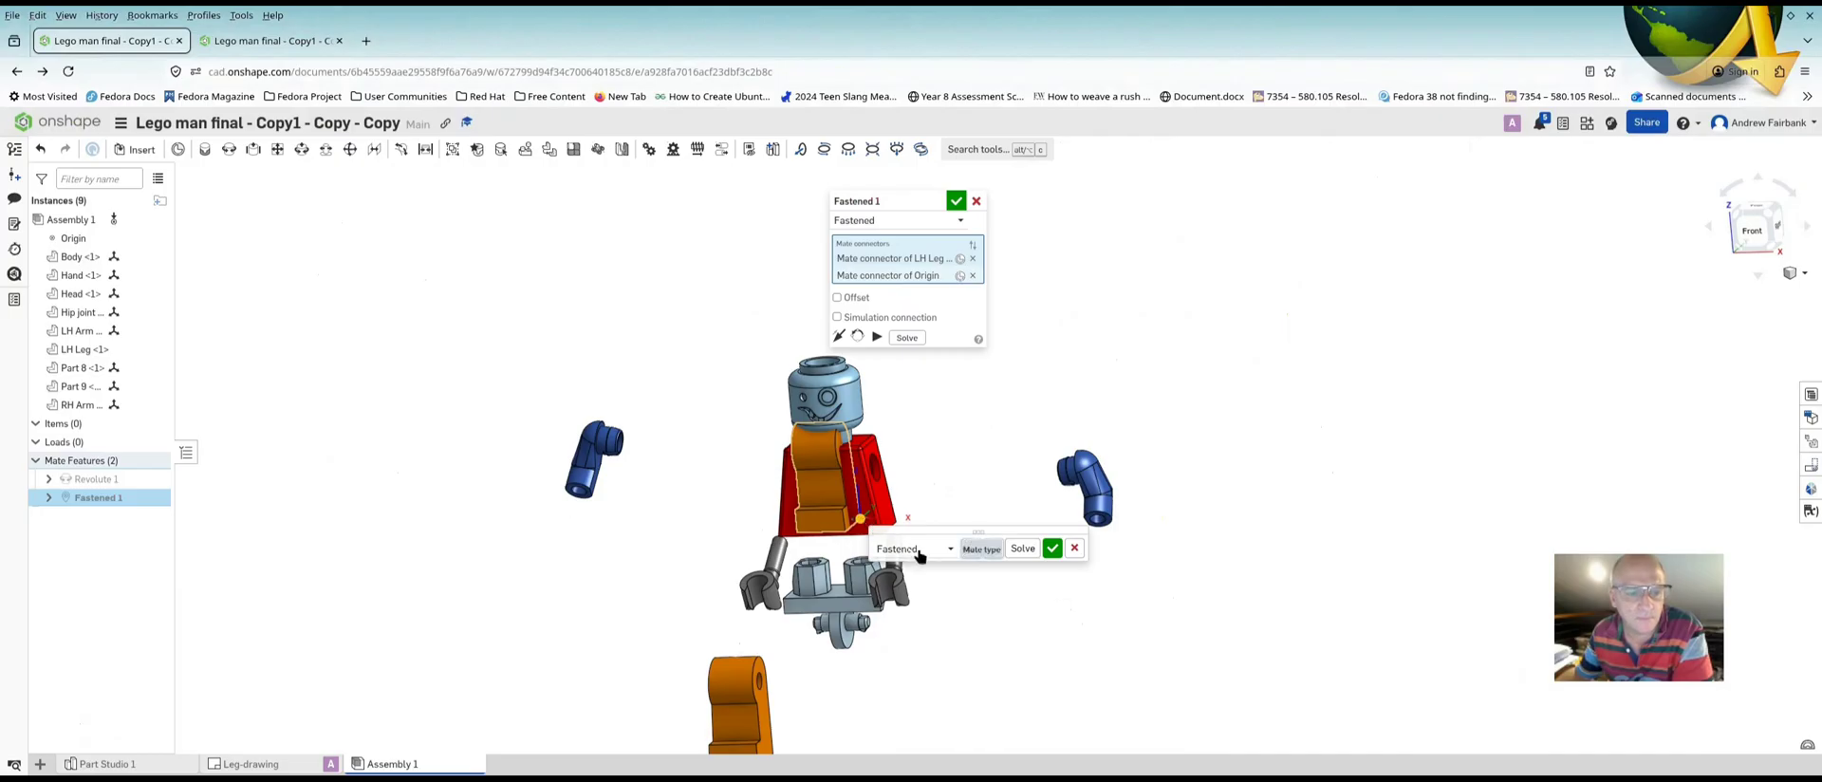
{"action": "left_click", "coordinate": [1052, 548]}
Move the body with its head upward, shift both arms up and outward, and move the hip joint clear of the fixed leg
{"action": "scroll", "coordinate": [948, 419], "scroll_direction": "down", "scroll_amount": 3}
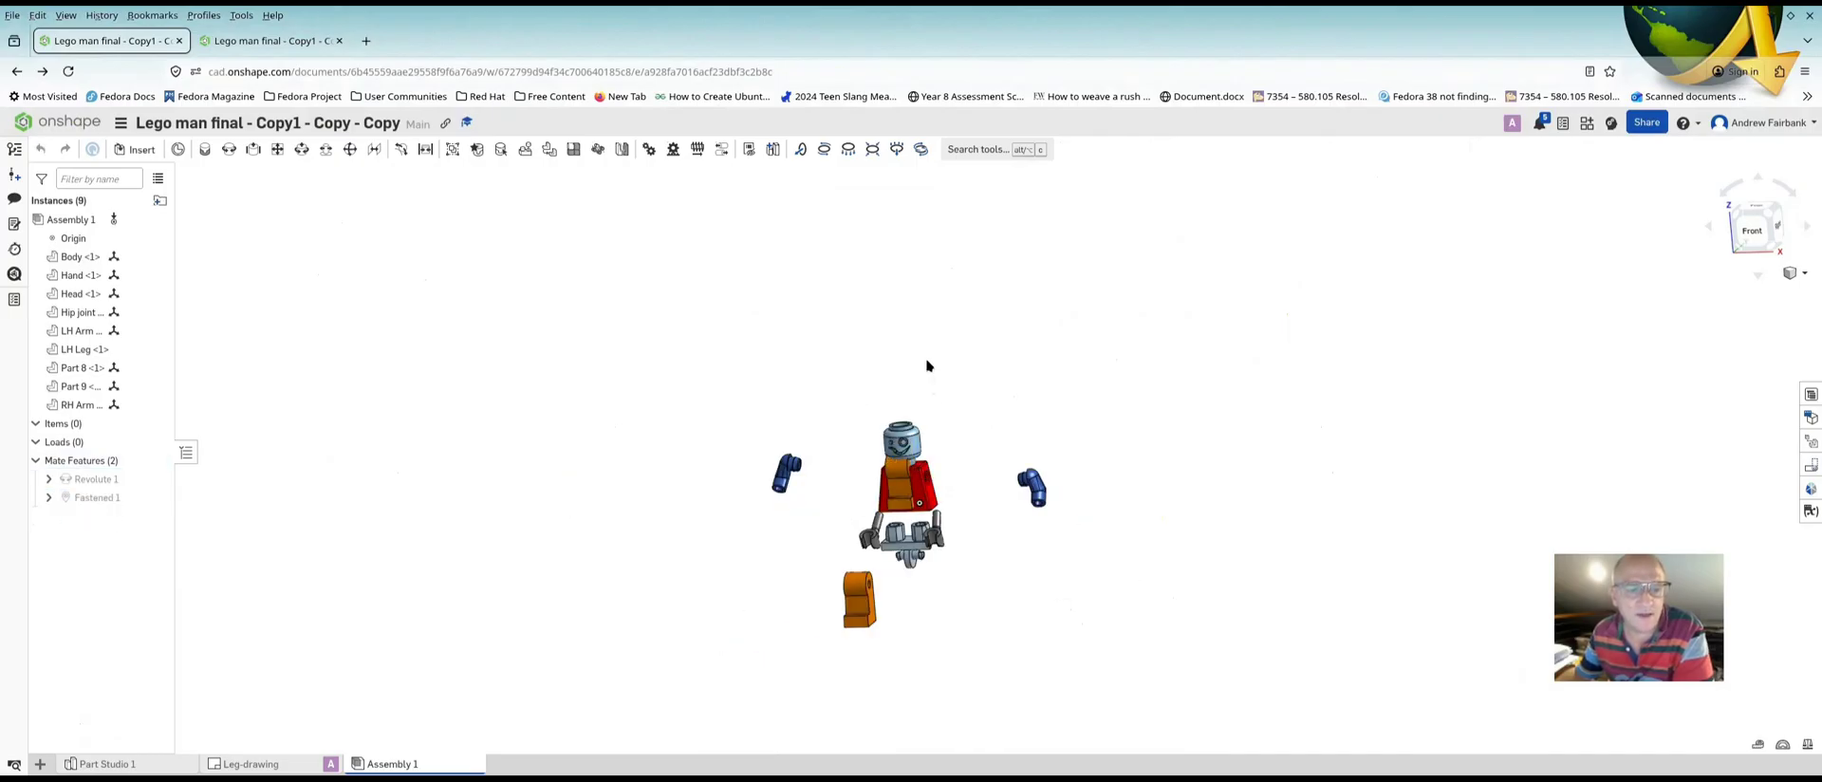
{"action": "left_click_drag", "start_coordinate": [926, 495], "coordinate": [926, 361]}
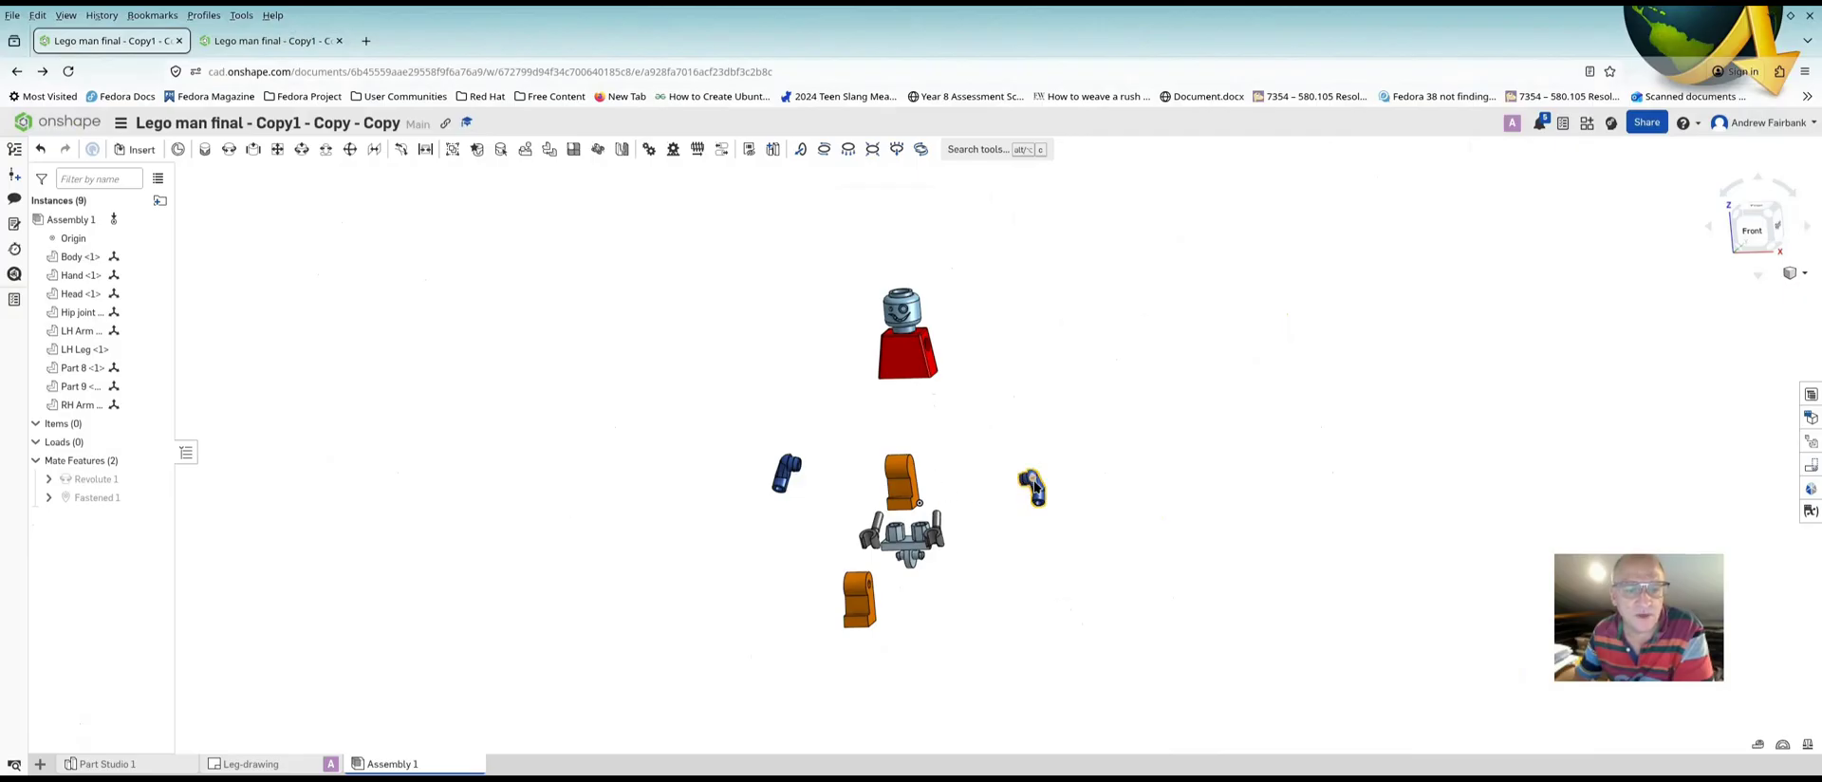
{"action": "left_click_drag", "start_coordinate": [1032, 486], "coordinate": [1061, 382]}
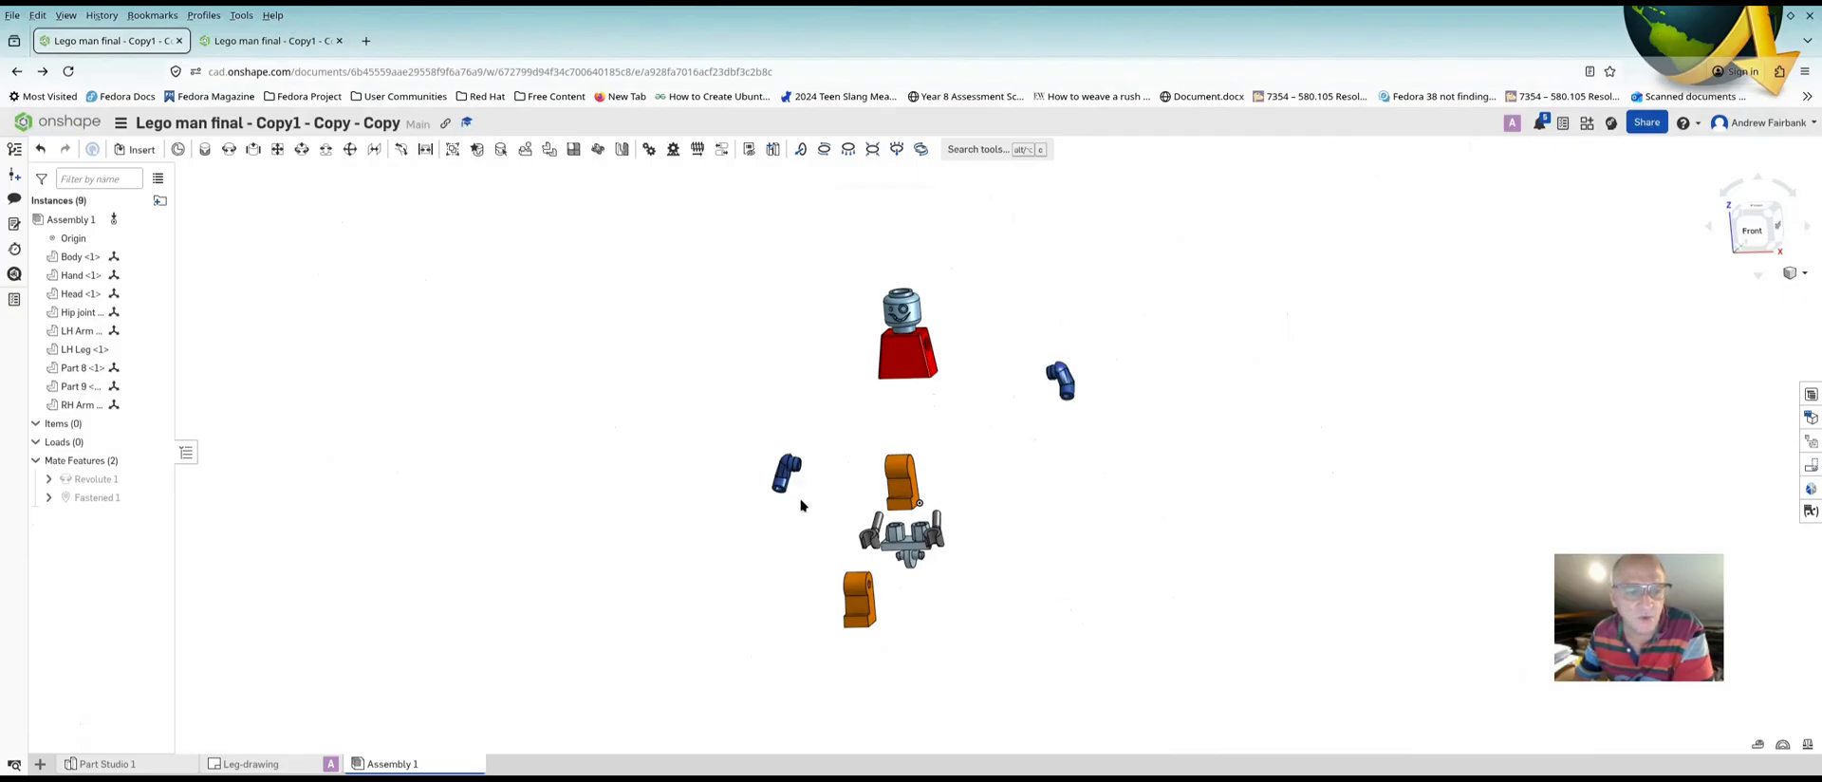
{"action": "left_click_drag", "start_coordinate": [786, 474], "coordinate": [748, 423]}
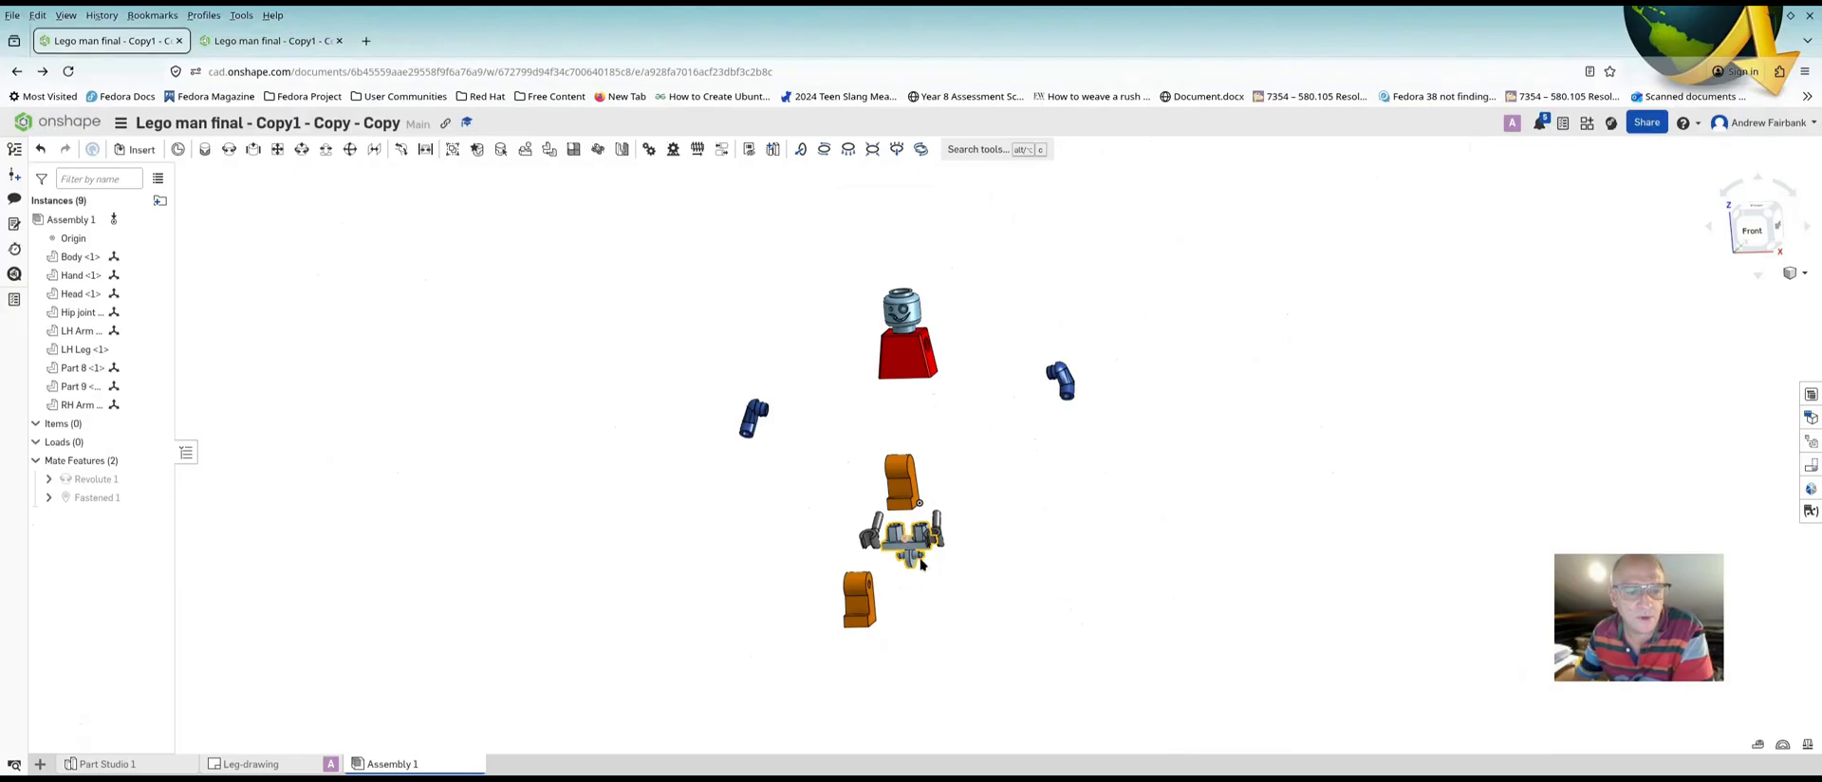
{"action": "left_click_drag", "start_coordinate": [902, 533], "coordinate": [998, 447]}
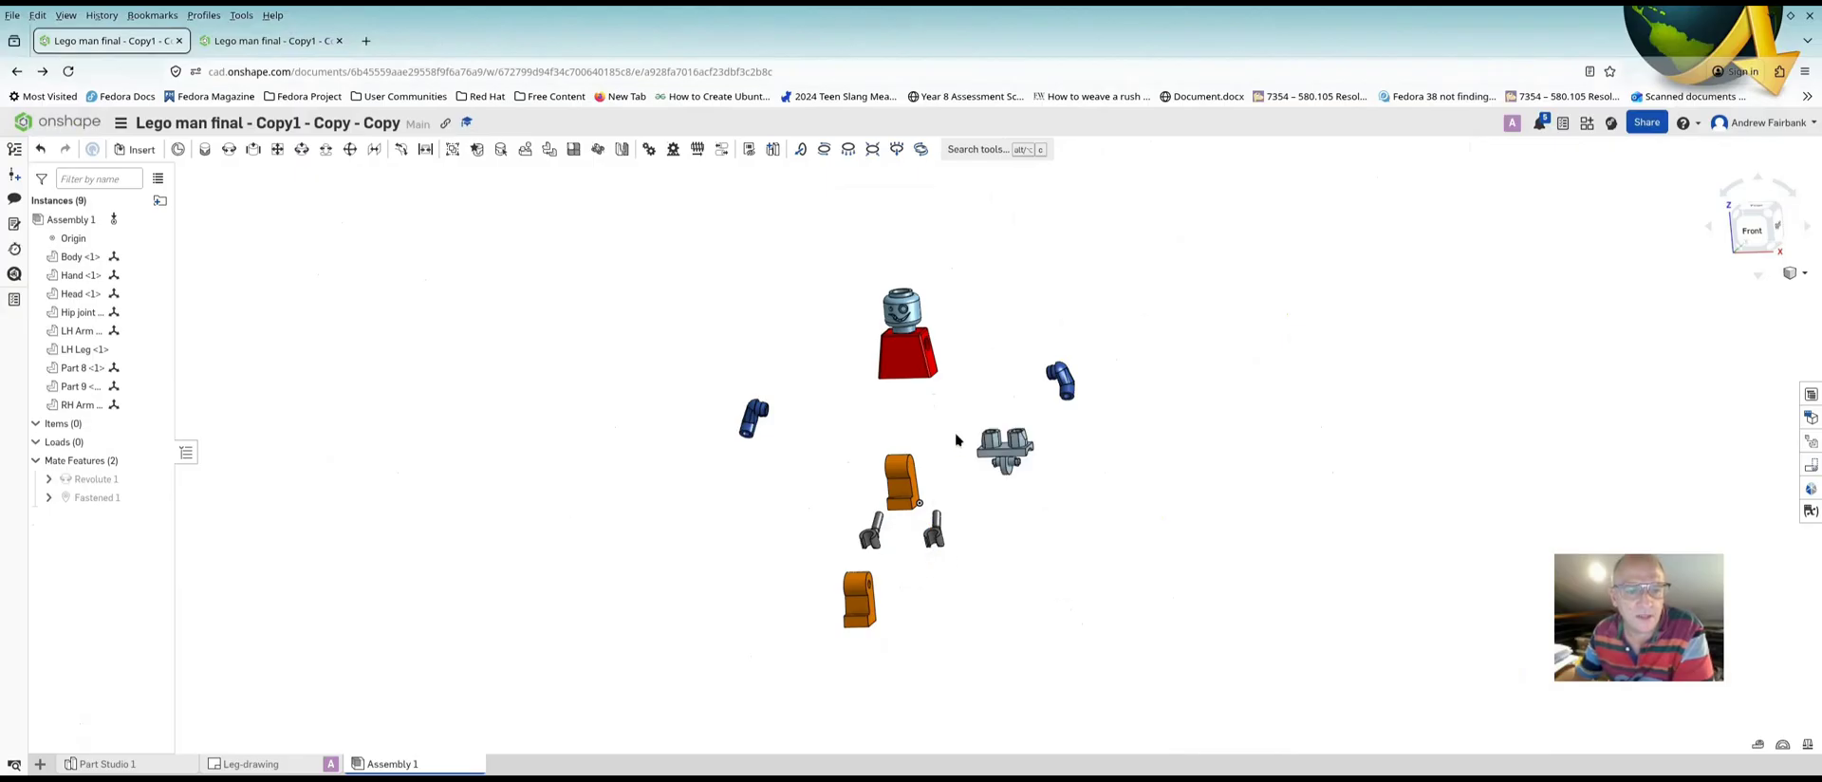
{"action": "scroll", "coordinate": [986, 385], "scroll_direction": "up", "scroll_amount": 5}
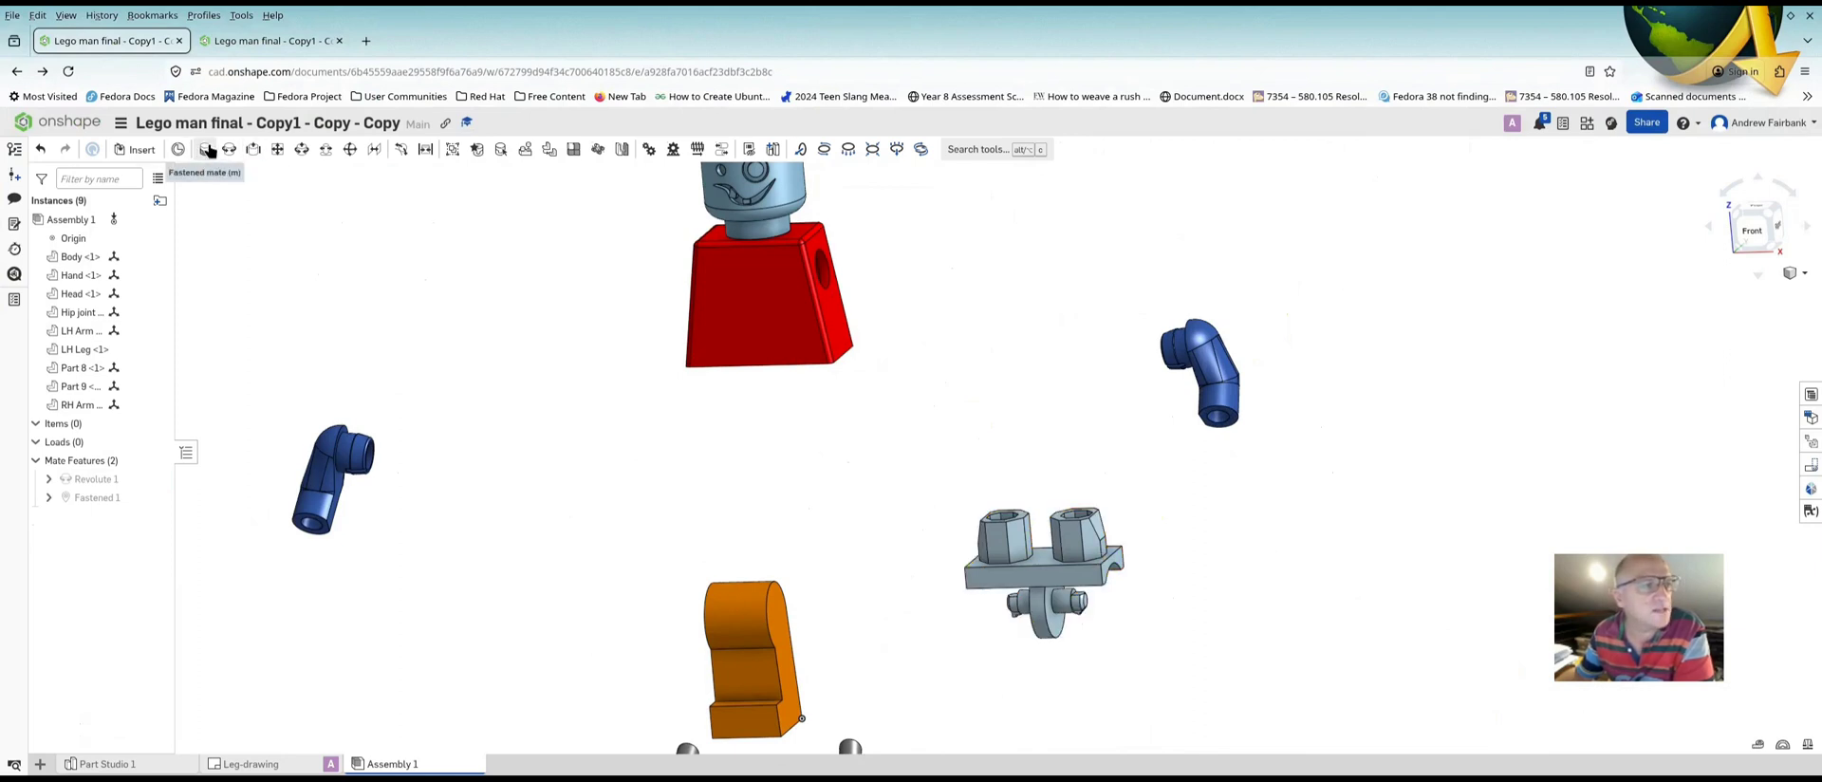
{"action": "left_click", "coordinate": [252, 151]}
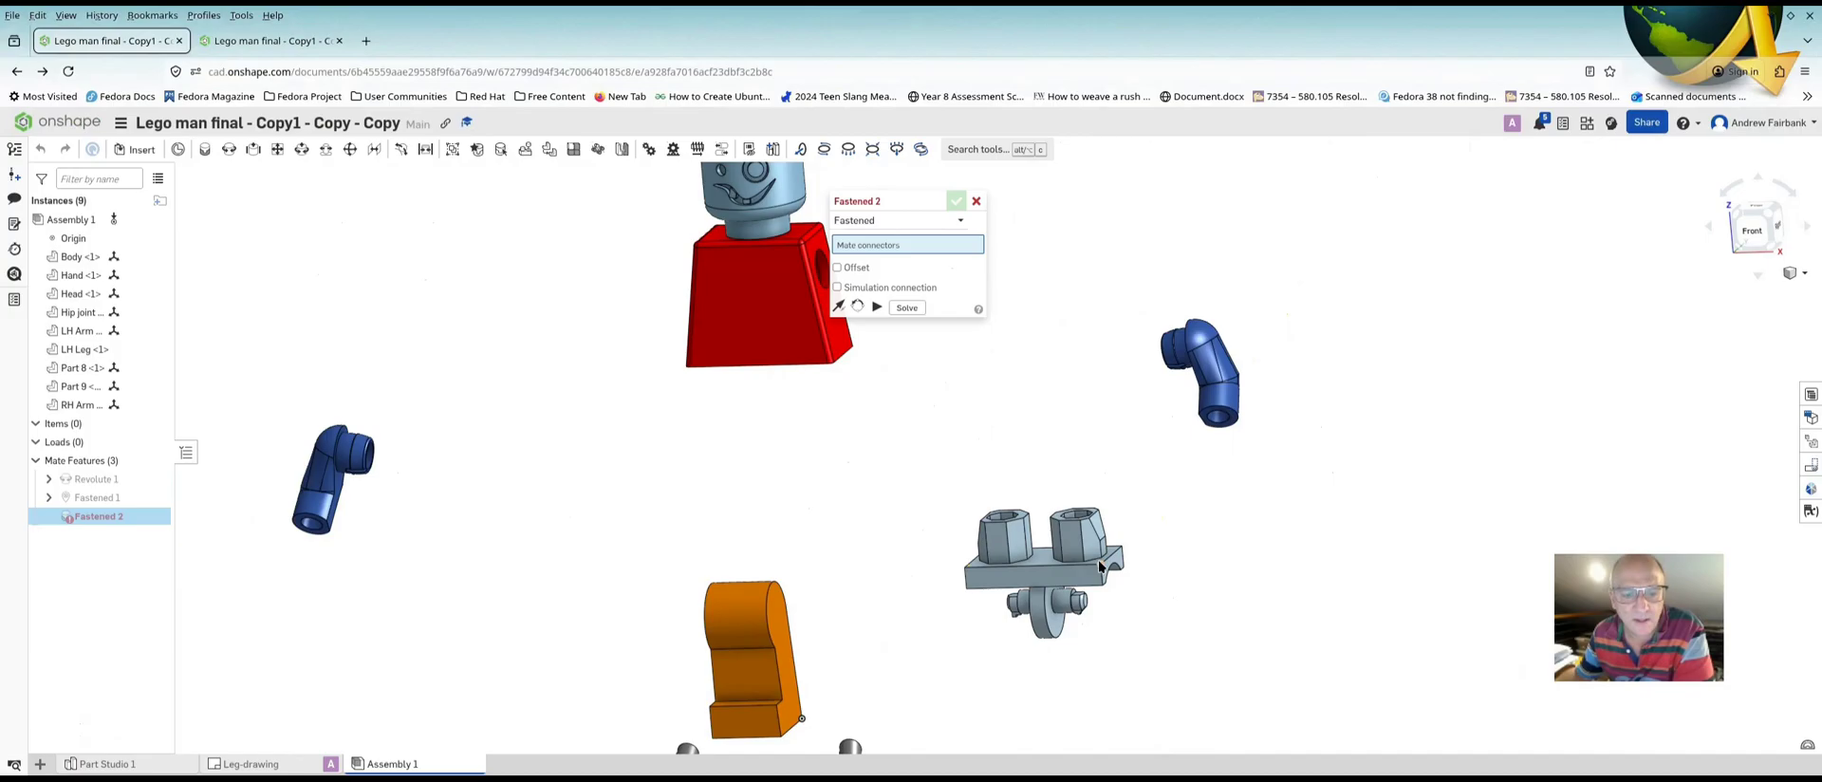
{"action": "left_click", "coordinate": [1096, 564]}
{"action": "scroll", "coordinate": [825, 372], "scroll_direction": "up", "scroll_amount": 5}
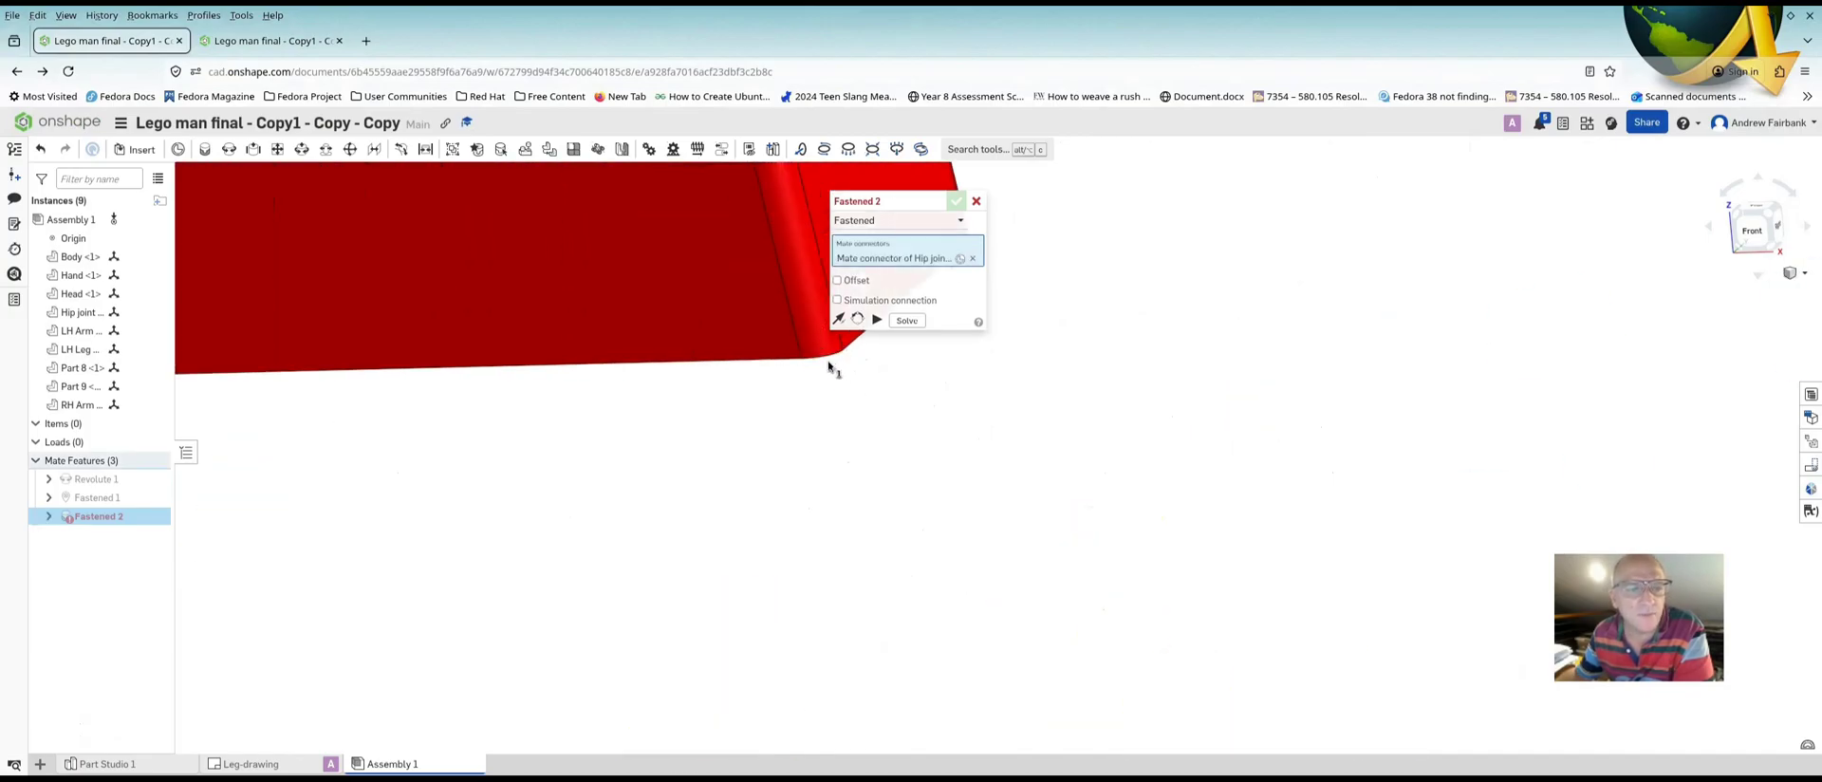
{"action": "scroll", "coordinate": [835, 368], "scroll_direction": "up", "scroll_amount": 2}
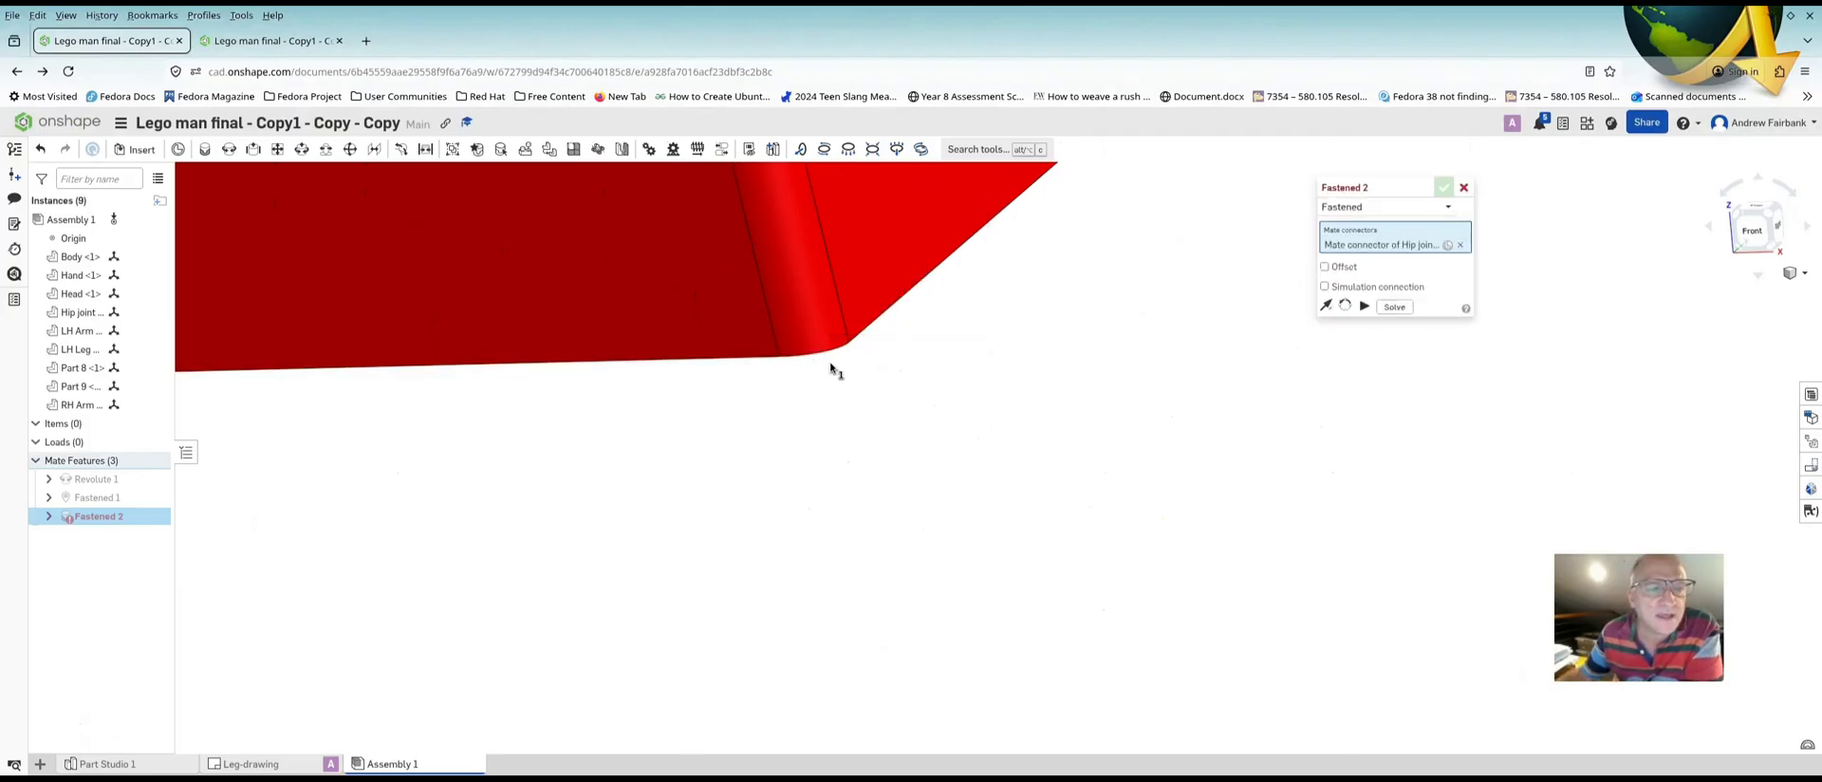
{"action": "scroll", "coordinate": [835, 374], "scroll_direction": "down", "scroll_amount": 5}
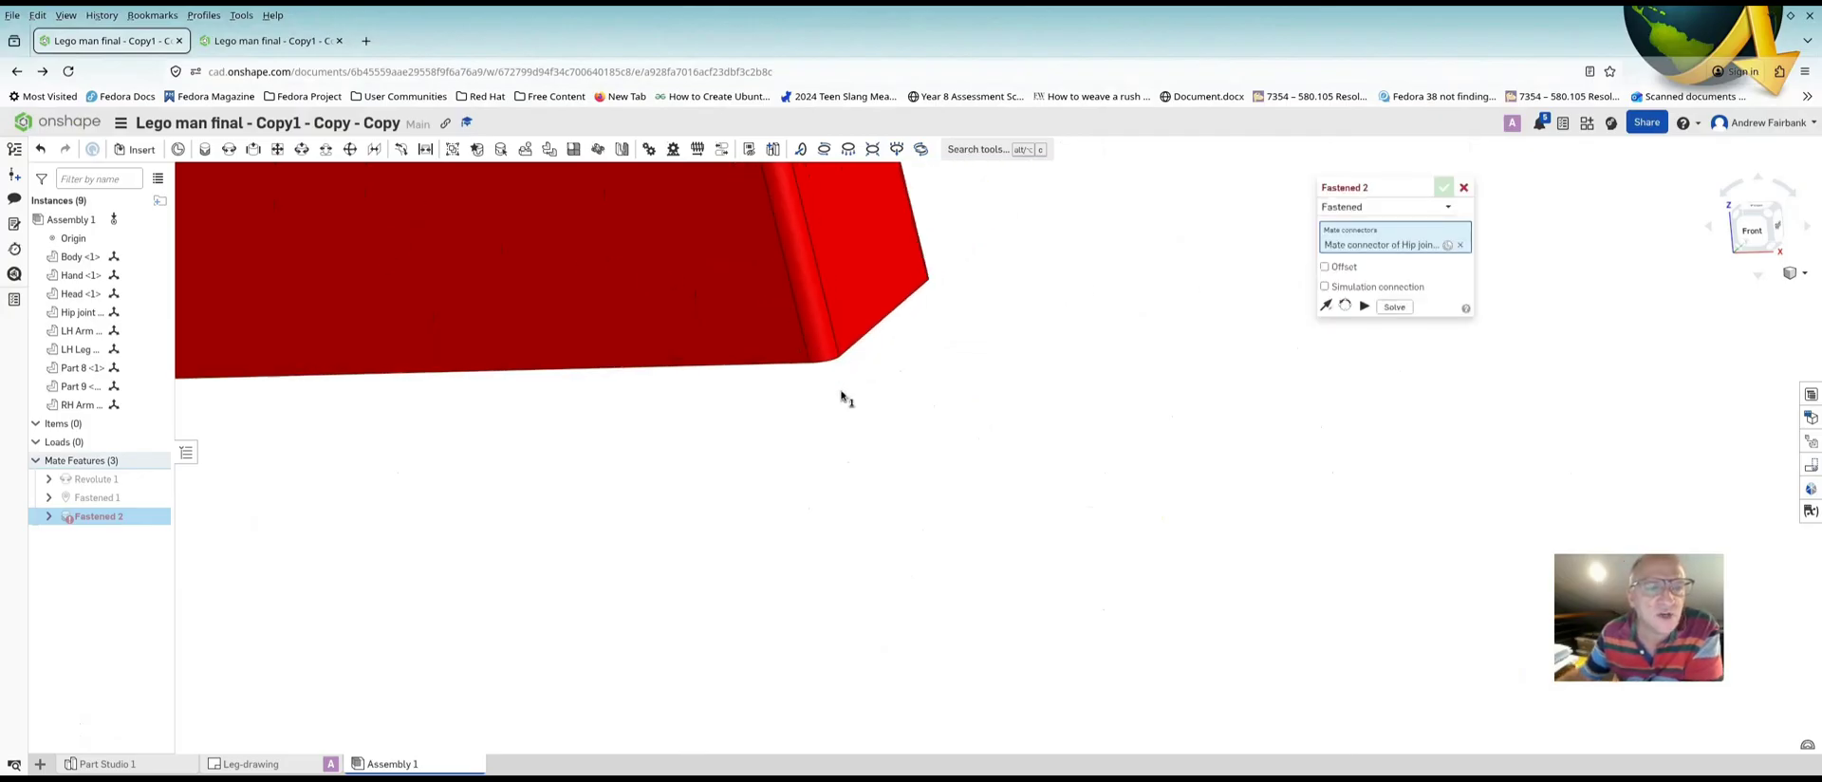
{"action": "scroll", "coordinate": [992, 560], "scroll_direction": "down", "scroll_amount": 2}
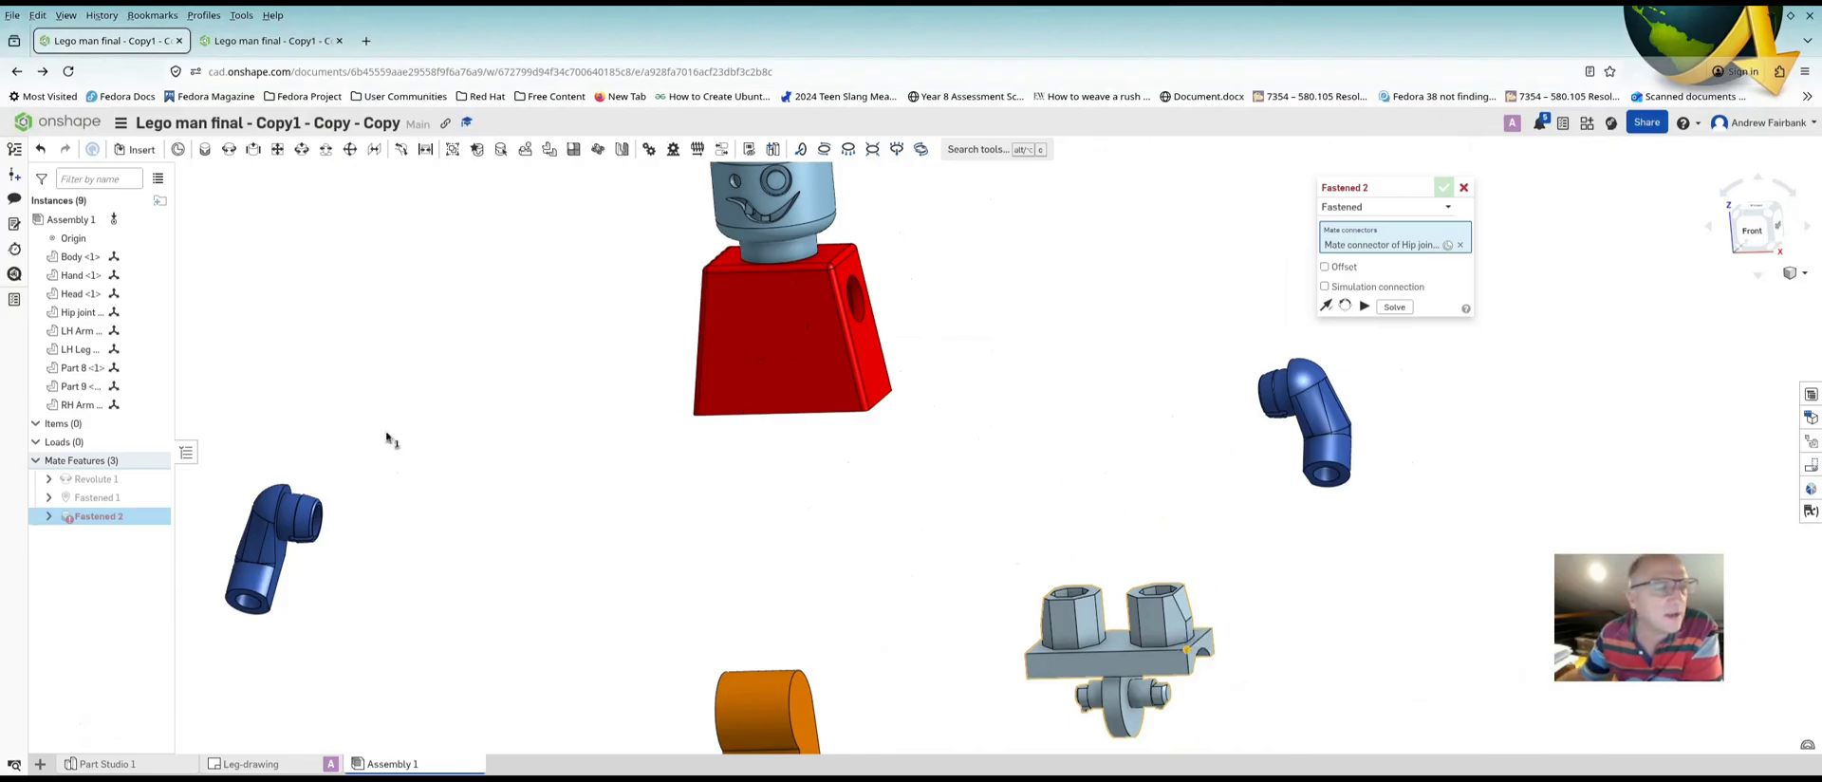
{"action": "left_click", "coordinate": [1461, 245]}
{"action": "scroll", "coordinate": [1284, 463], "scroll_direction": "up", "scroll_amount": 3}
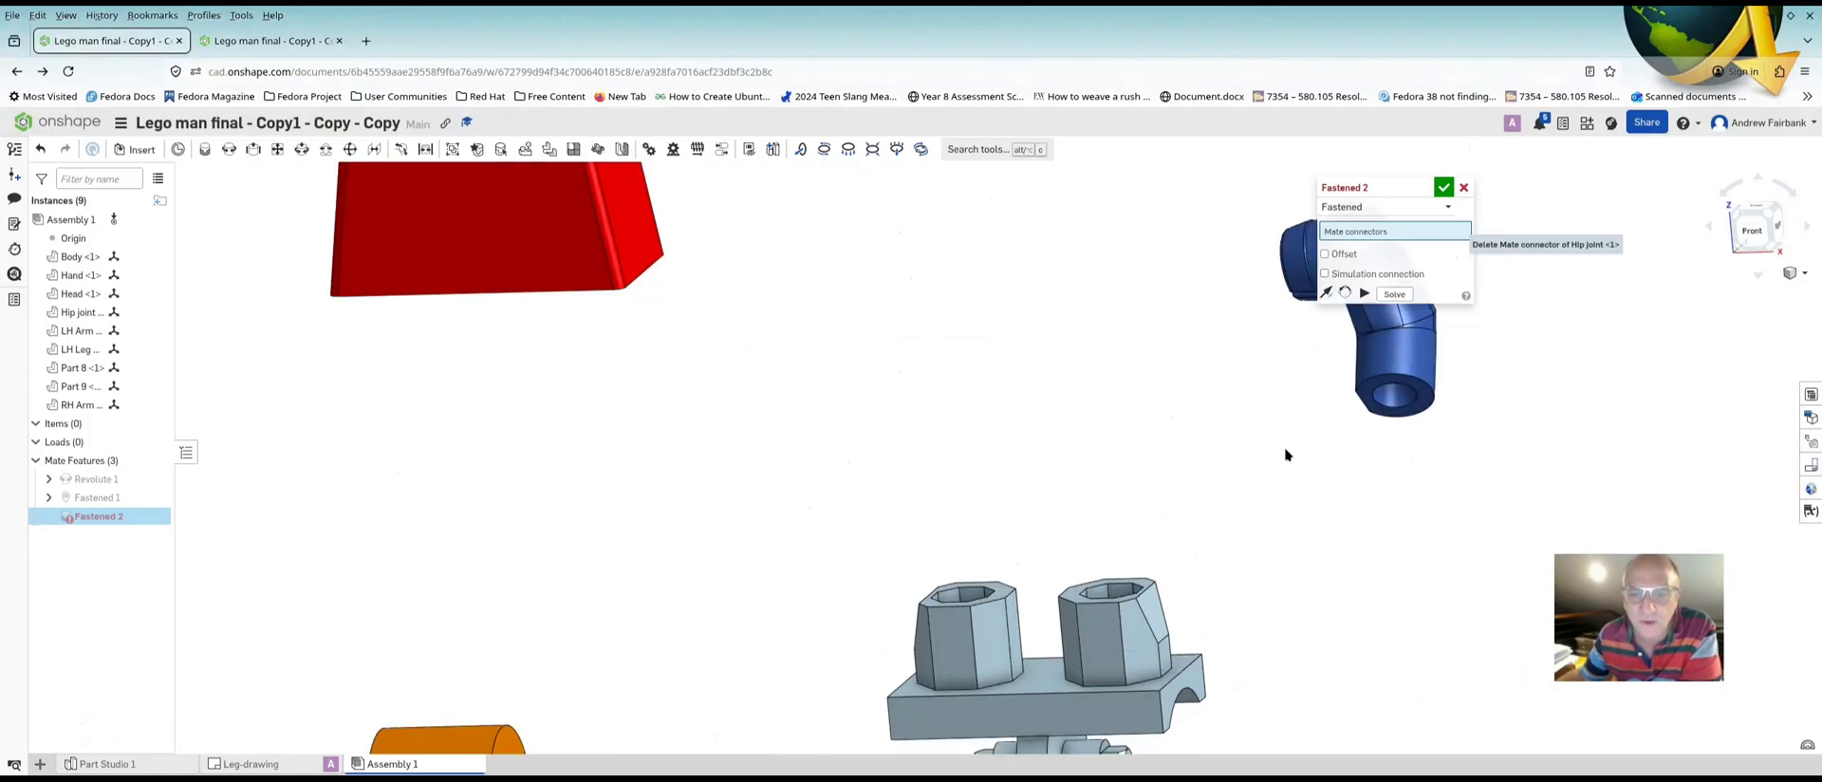
Fasten the midpoint of the hip joint plate's upper side edge to the midpoint of the body's lower side edge
{"action": "left_click", "coordinate": [207, 151]}
{"action": "scroll", "coordinate": [1006, 626], "scroll_direction": "down", "scroll_amount": 5}
{"action": "scroll", "coordinate": [1044, 664], "scroll_direction": "up", "scroll_amount": 8}
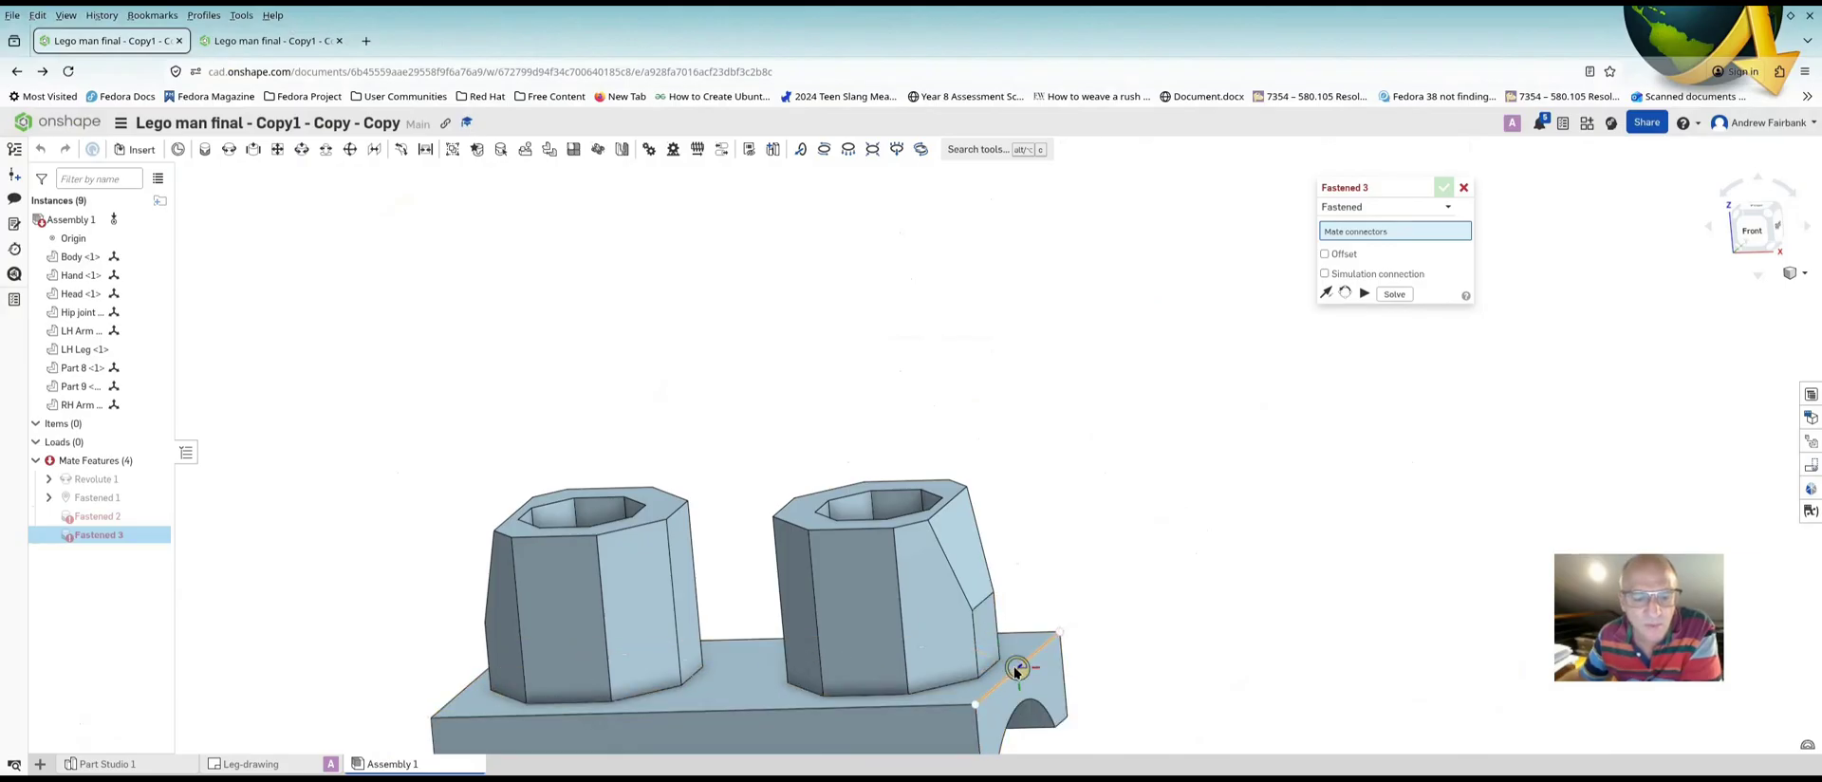
{"action": "left_click", "coordinate": [1013, 666]}
{"action": "scroll", "coordinate": [813, 407], "scroll_direction": "down", "scroll_amount": 5}
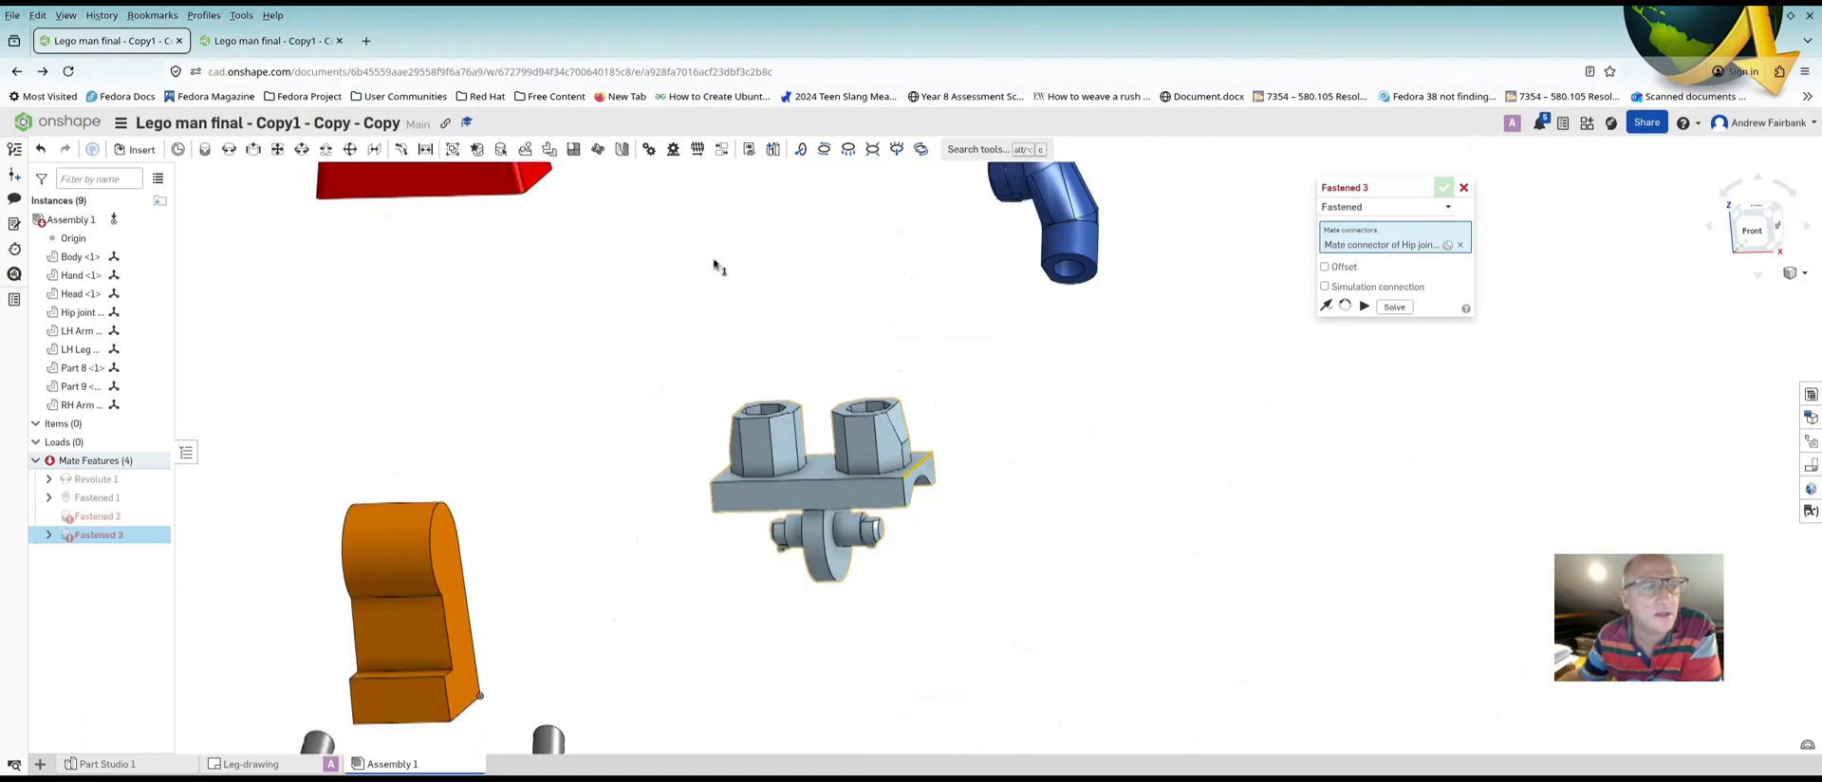
{"action": "scroll", "coordinate": [592, 180], "scroll_direction": "up", "scroll_amount": 10}
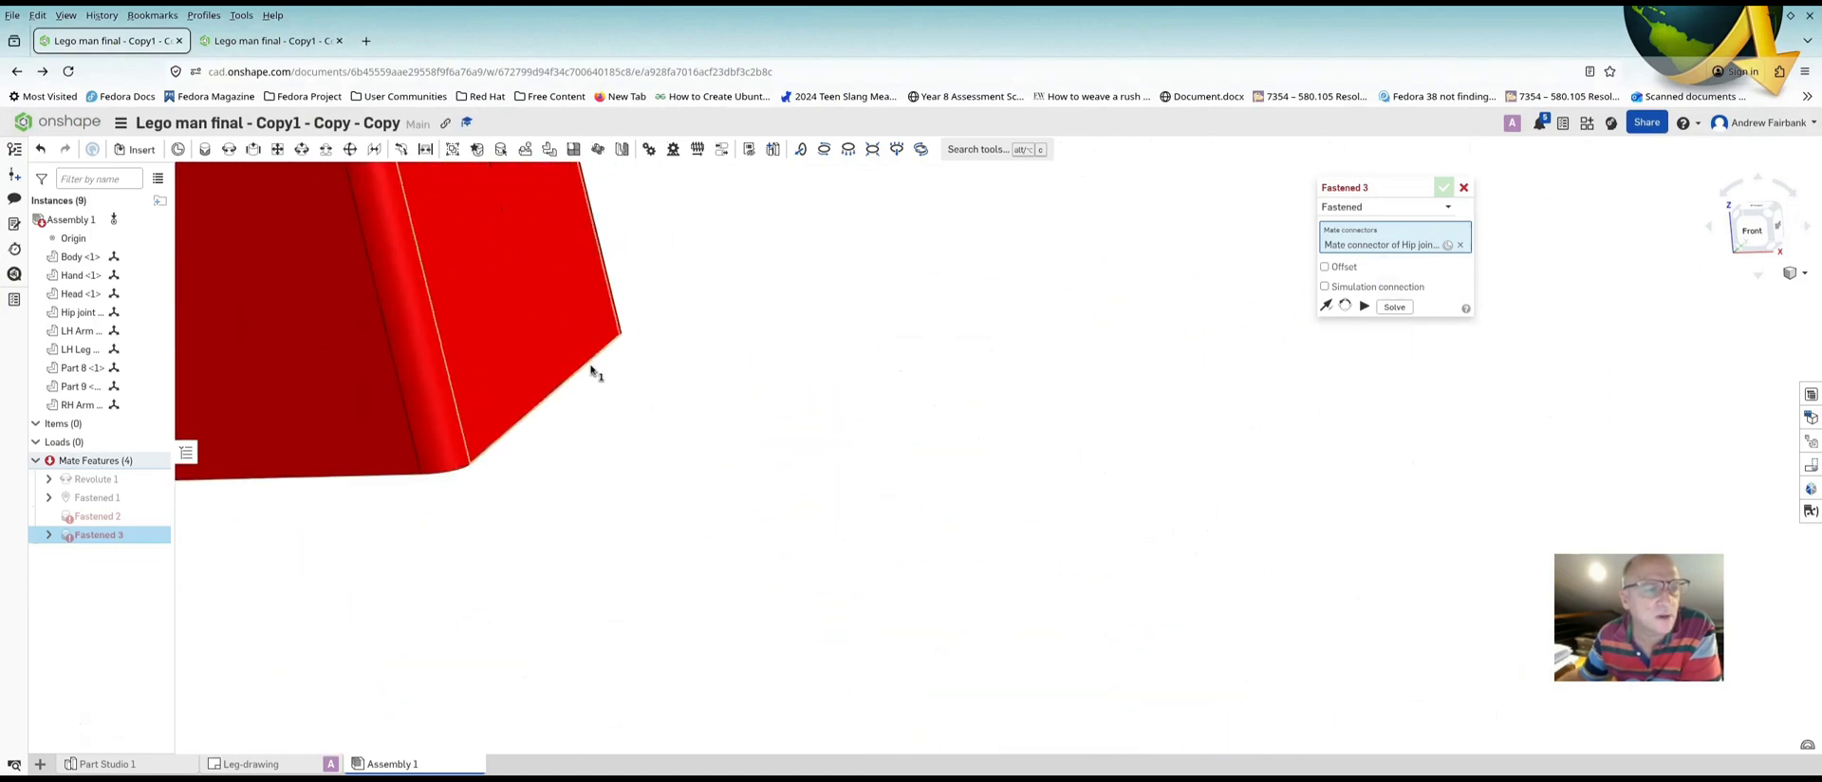
{"action": "left_click", "coordinate": [553, 395]}
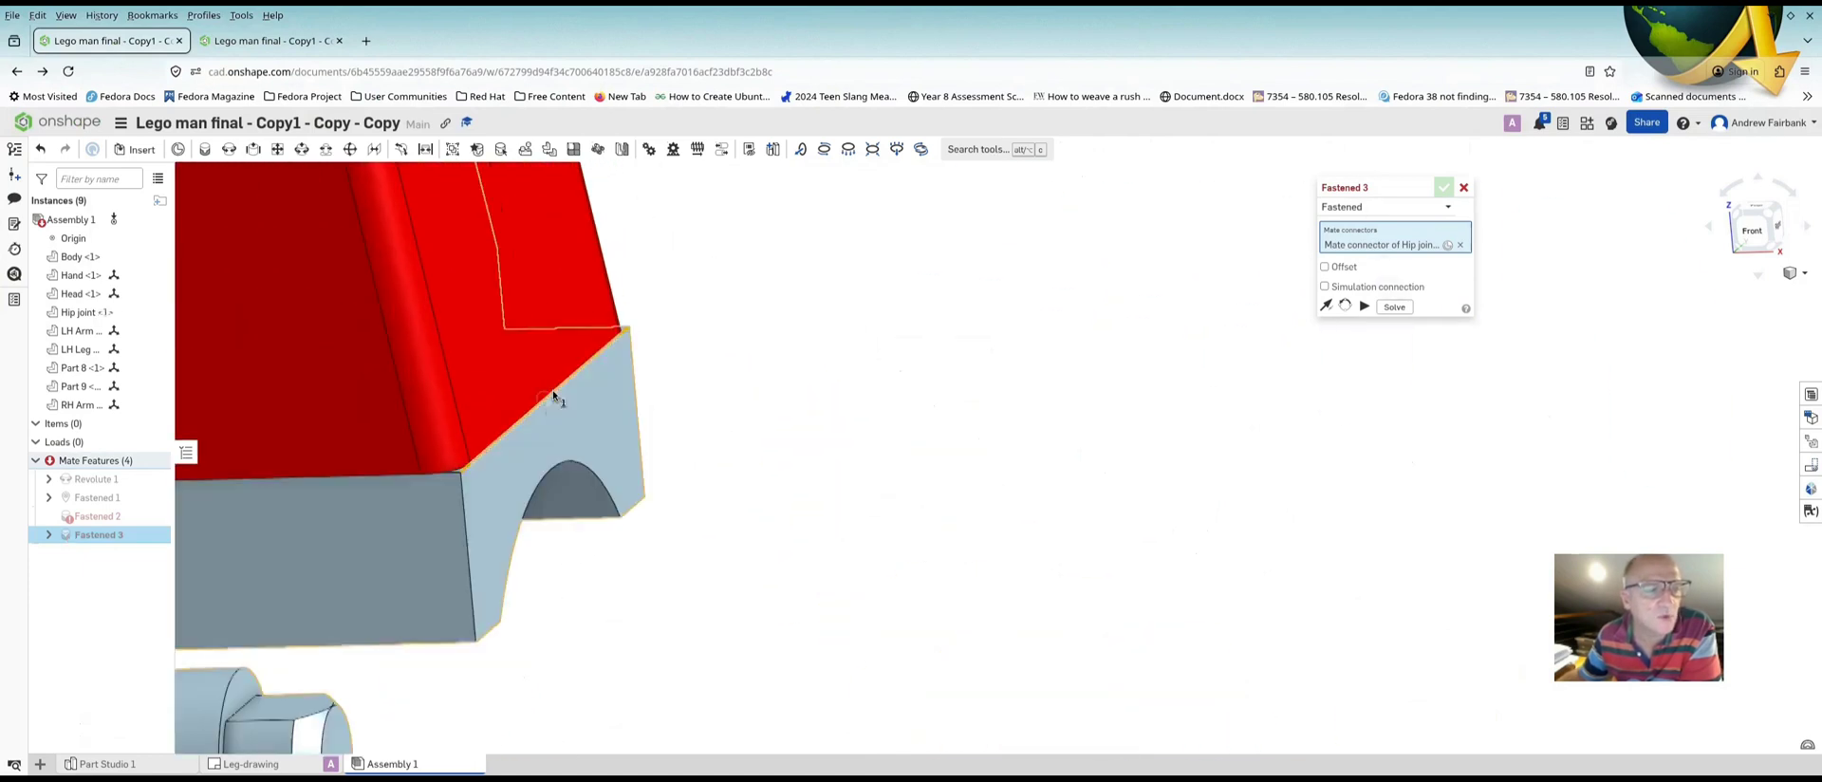
{"action": "left_click", "coordinate": [745, 420]}
{"action": "scroll", "coordinate": [603, 415], "scroll_direction": "down", "scroll_amount": 5}
{"action": "right_click_drag", "start_coordinate": [575, 371], "coordinate": [570, 423]}
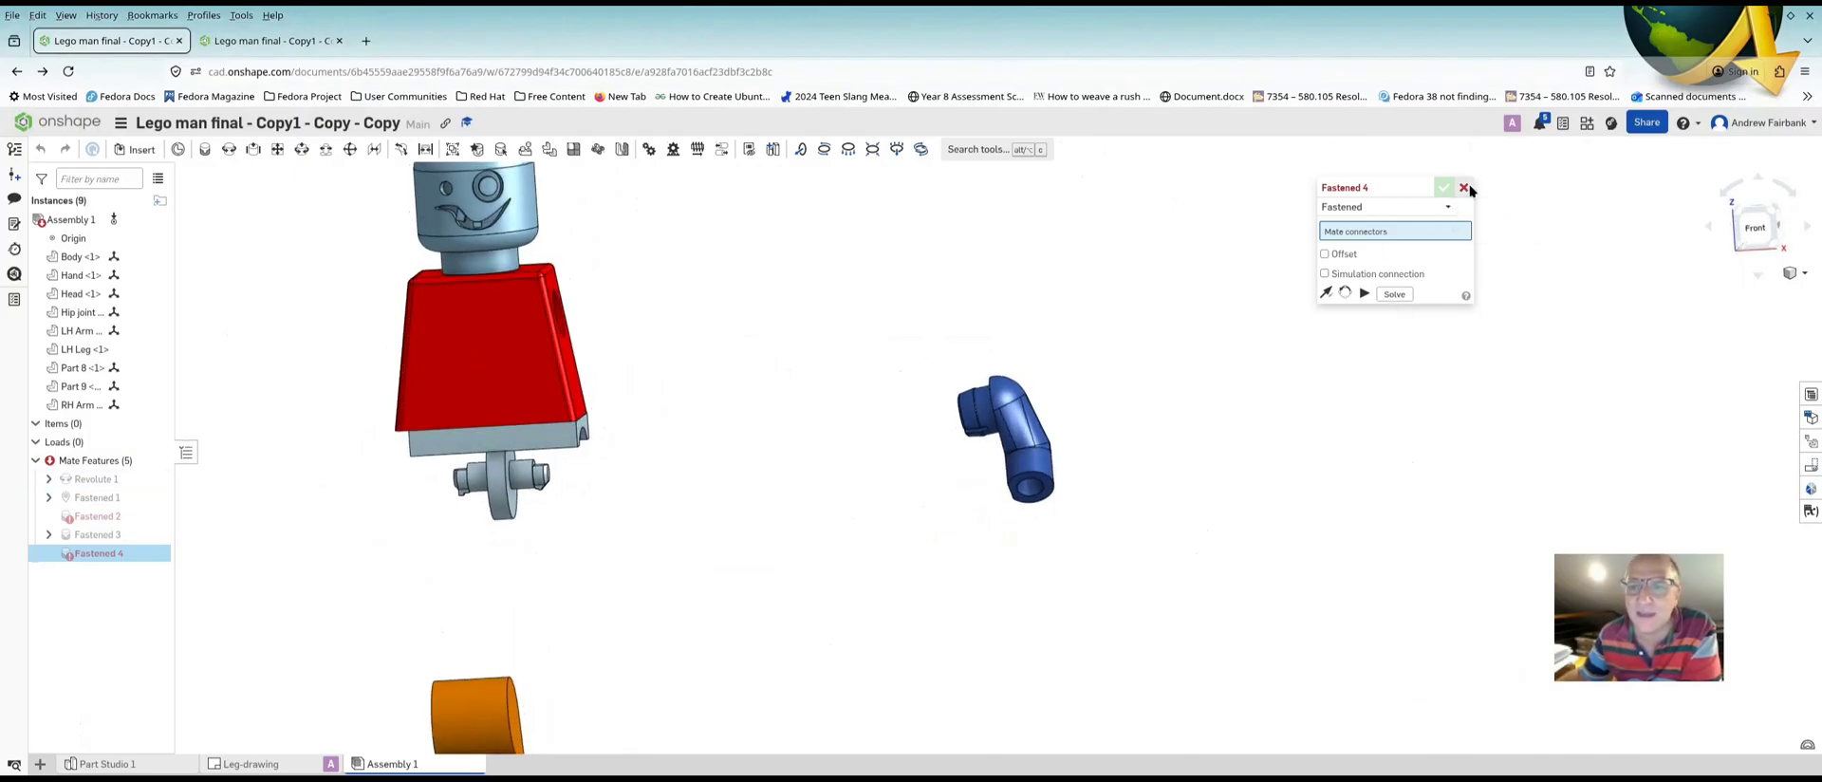
{"action": "left_click", "coordinate": [1467, 189]}
Delete the empty Fastened 2 mate from the assembly's mate features
{"action": "left_click", "coordinate": [113, 517]}
{"action": "right_click", "coordinate": [113, 517]}
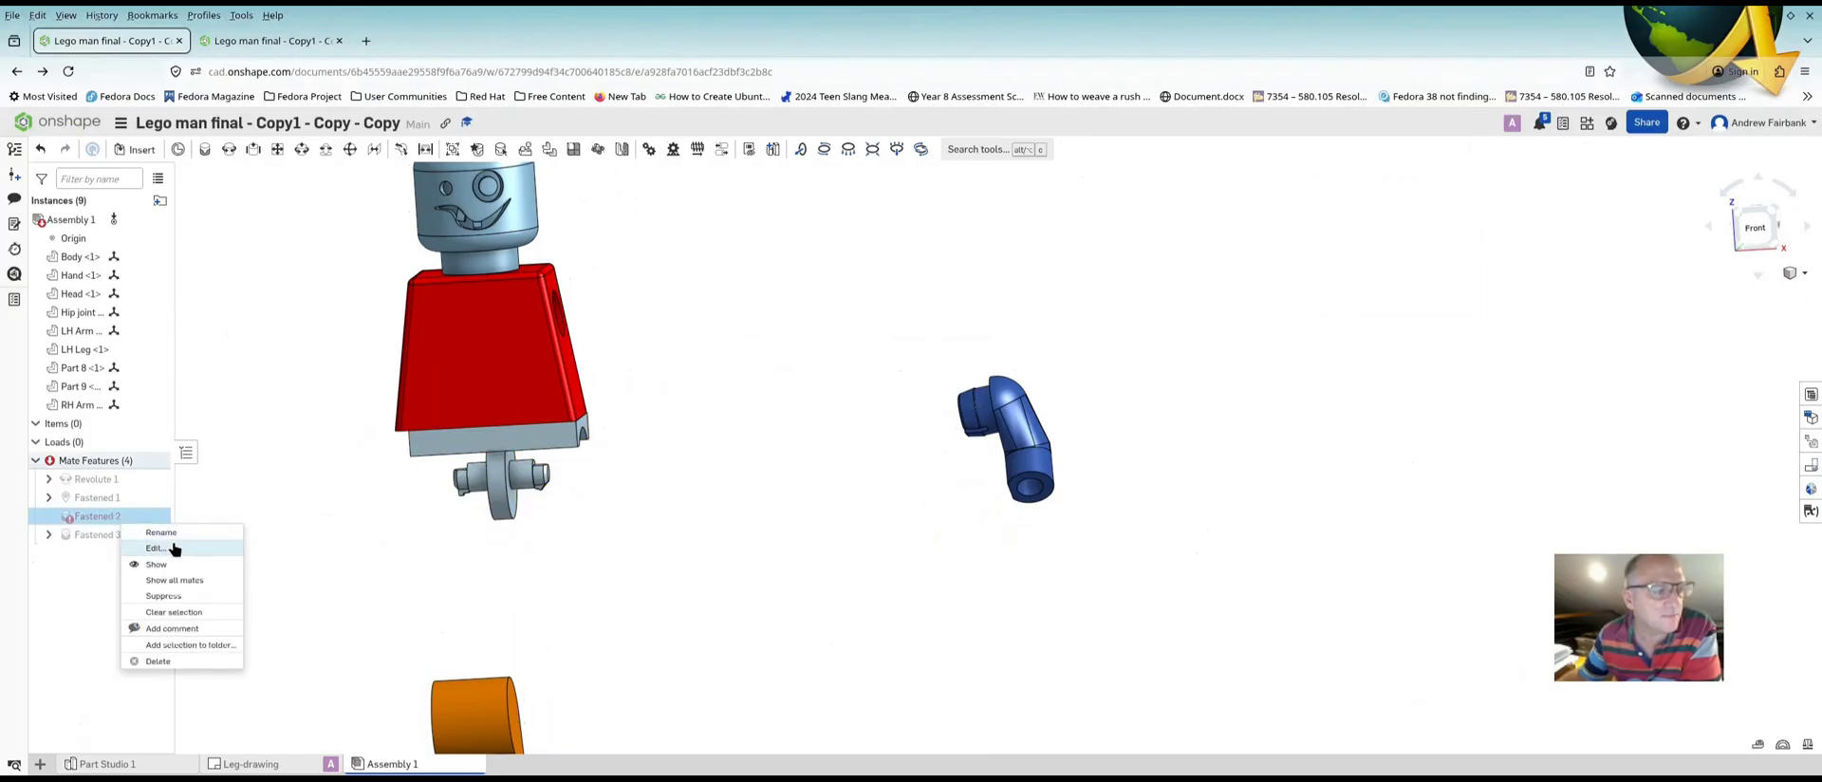
{"action": "left_click", "coordinate": [153, 548]}
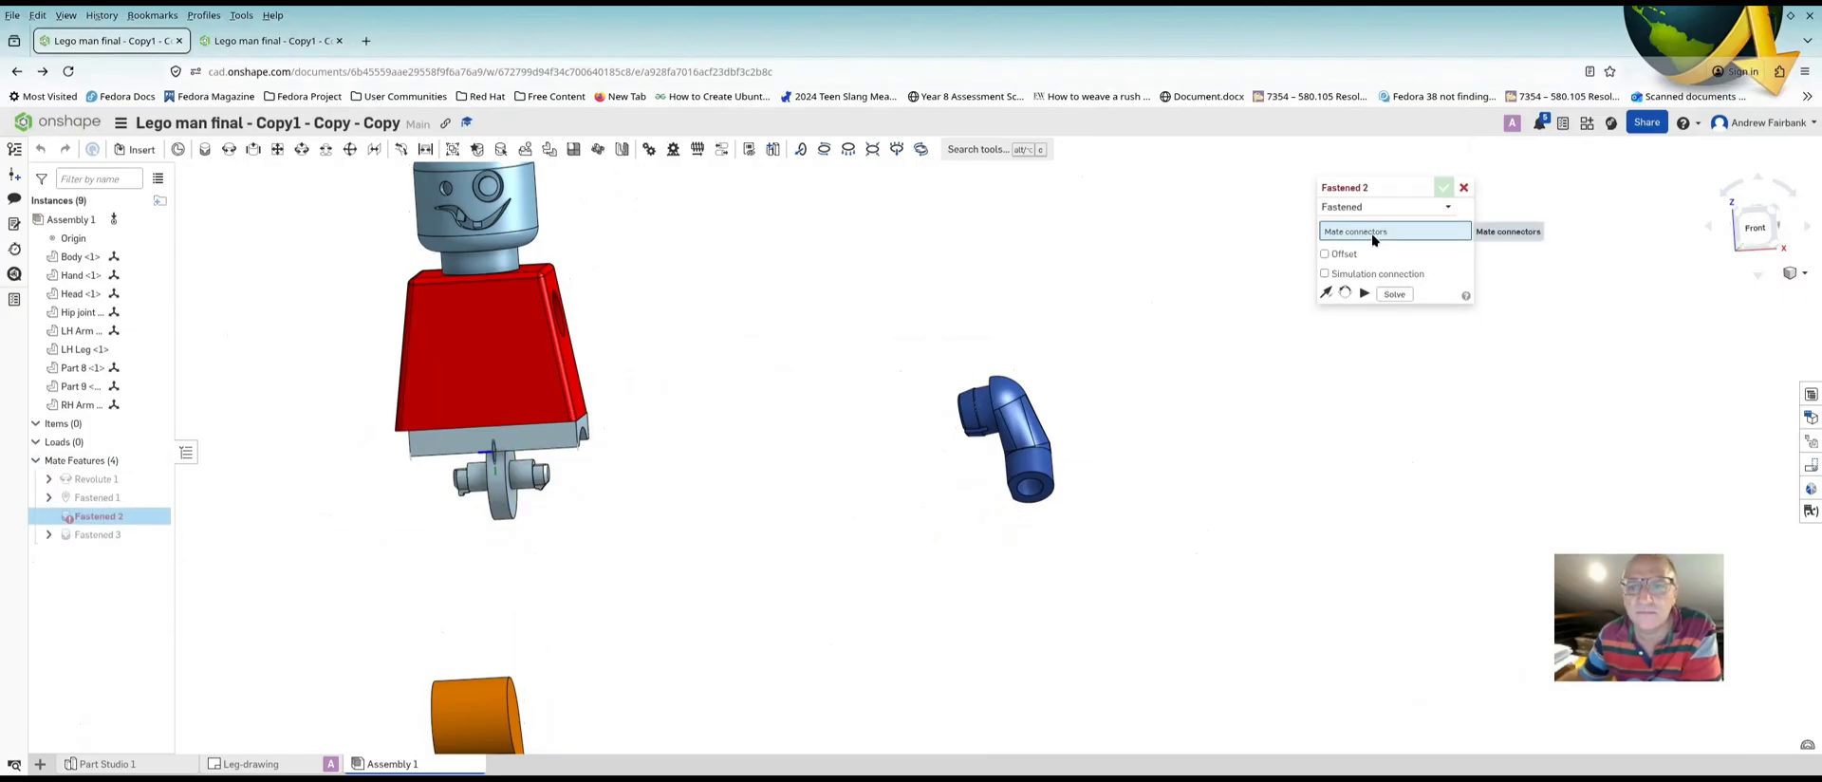
{"action": "left_click", "coordinate": [1463, 187]}
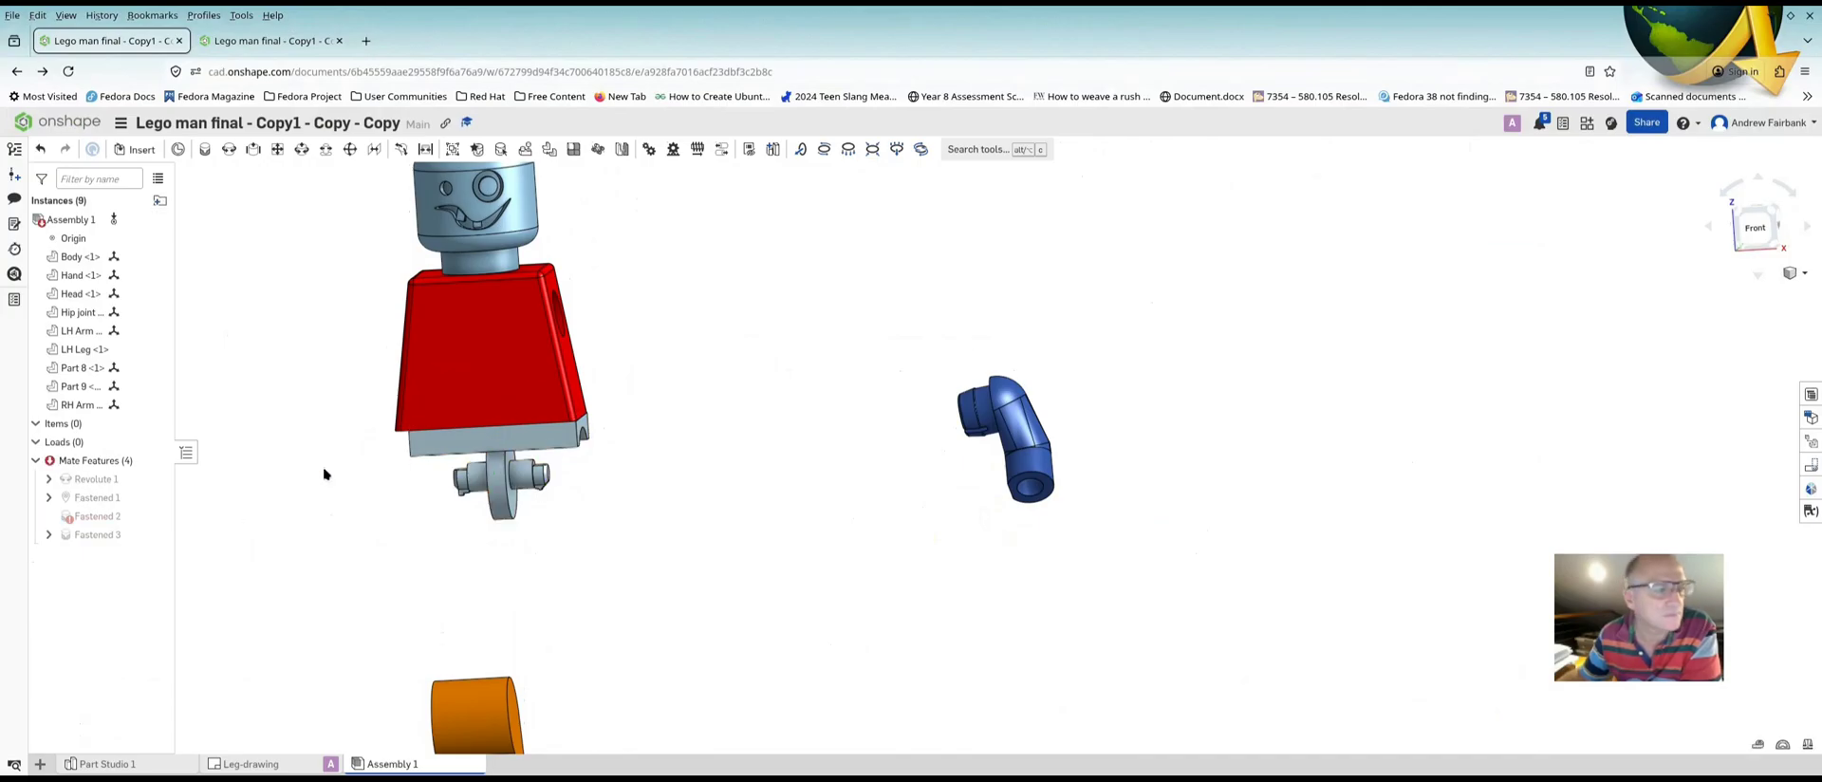
{"action": "right_click", "coordinate": [98, 520]}
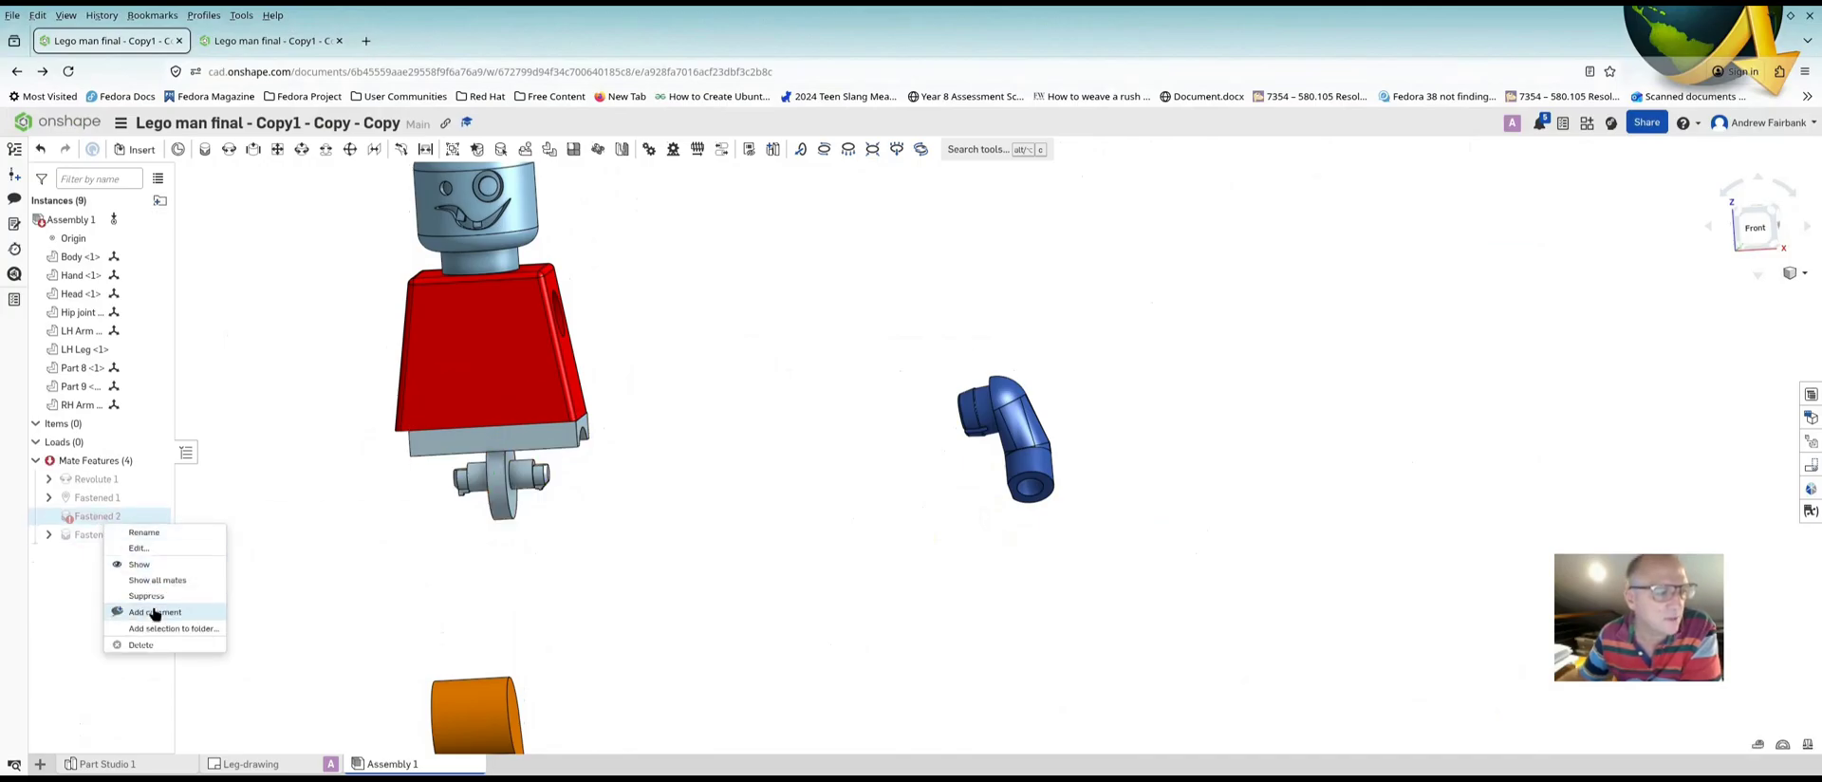
{"action": "left_click", "coordinate": [142, 646]}
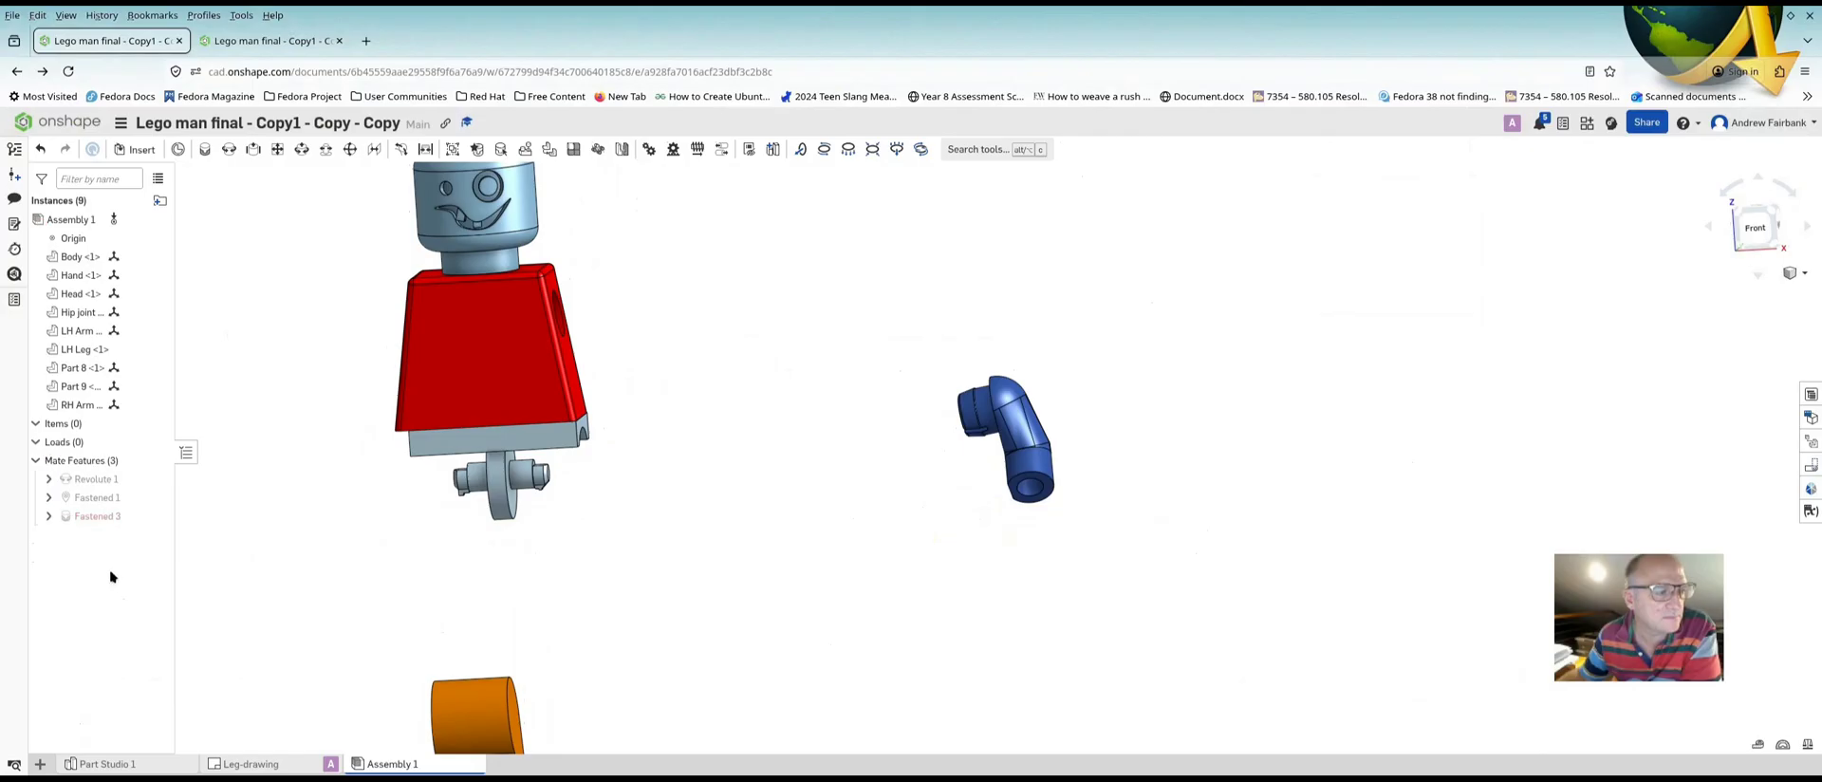
Edit the Fastened 3 mate, clear both connectors and pick the centre of the hip joint plate's upper face
{"action": "right_click", "coordinate": [97, 515]}
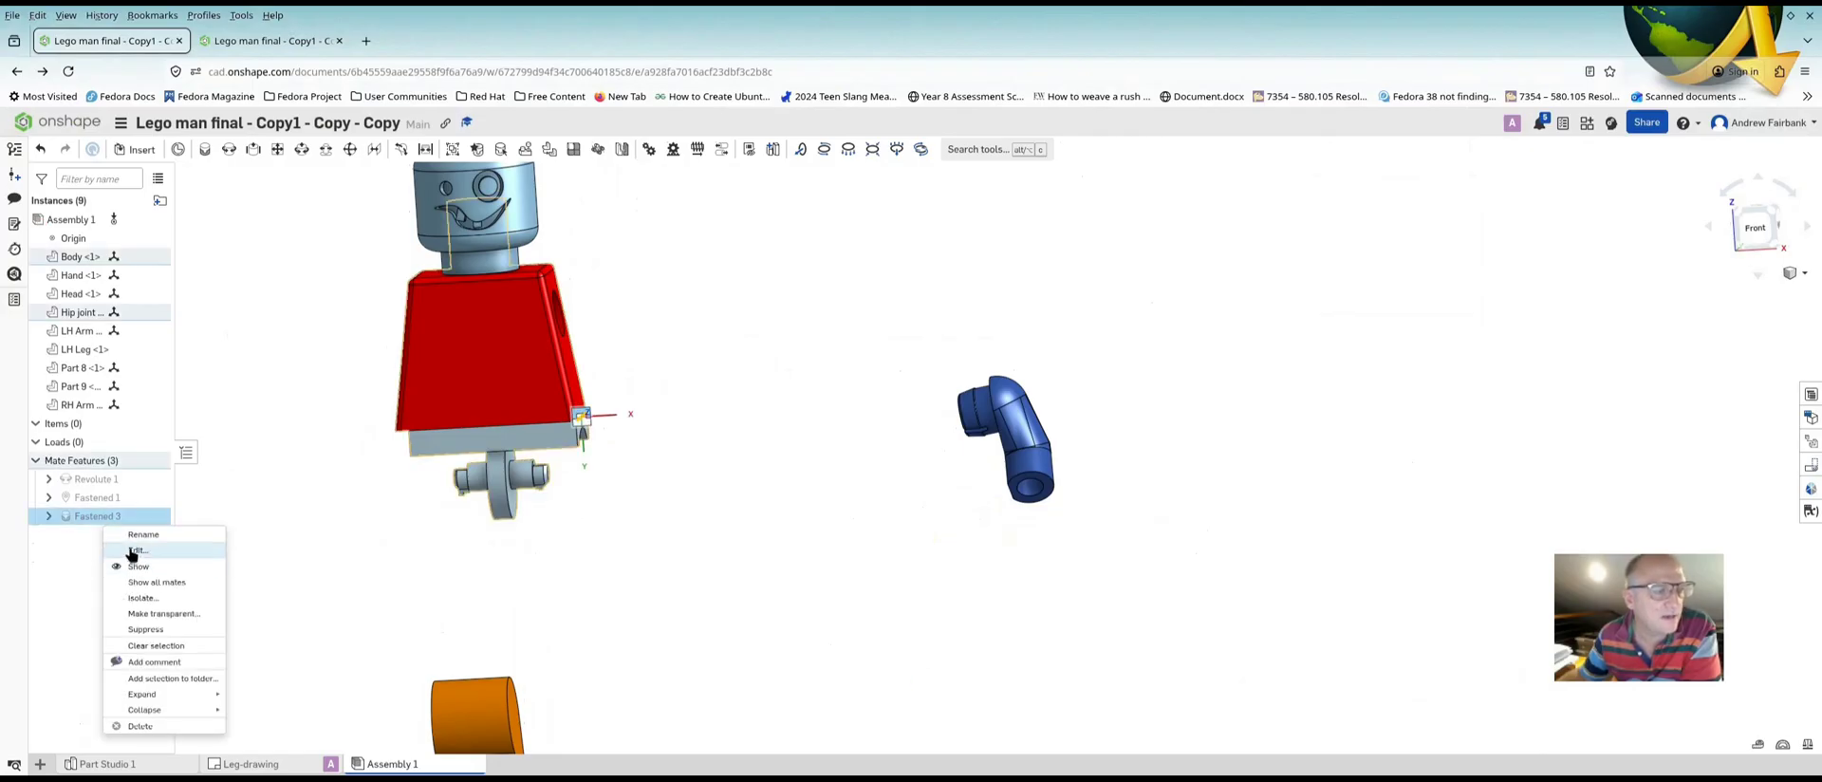
{"action": "left_click", "coordinate": [137, 549]}
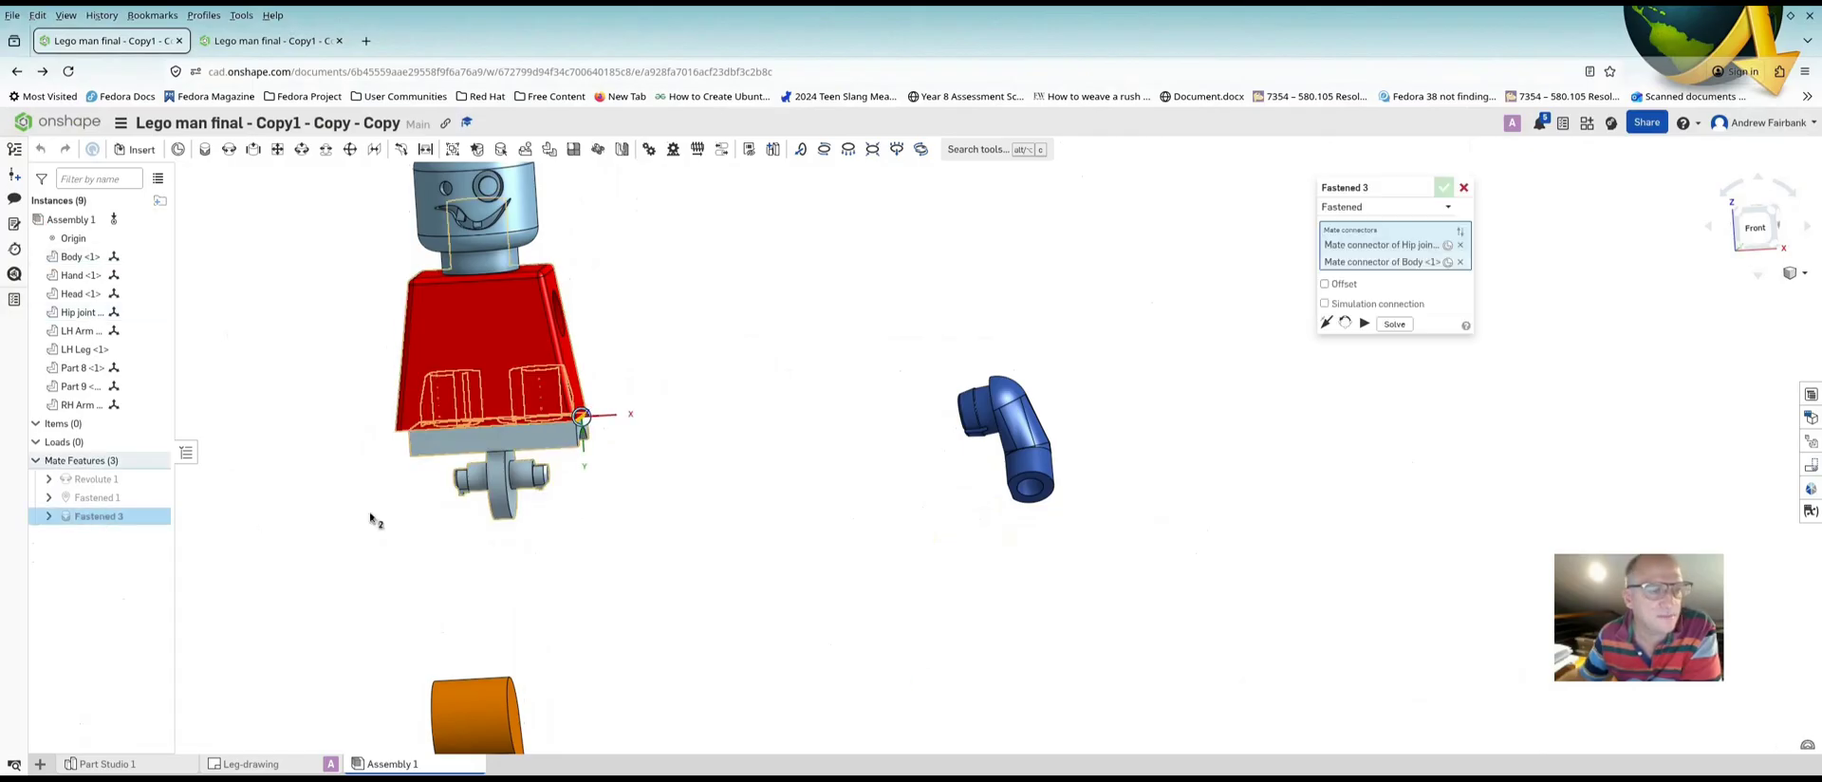
{"action": "left_click", "coordinate": [1461, 245]}
{"action": "left_click", "coordinate": [1460, 245]}
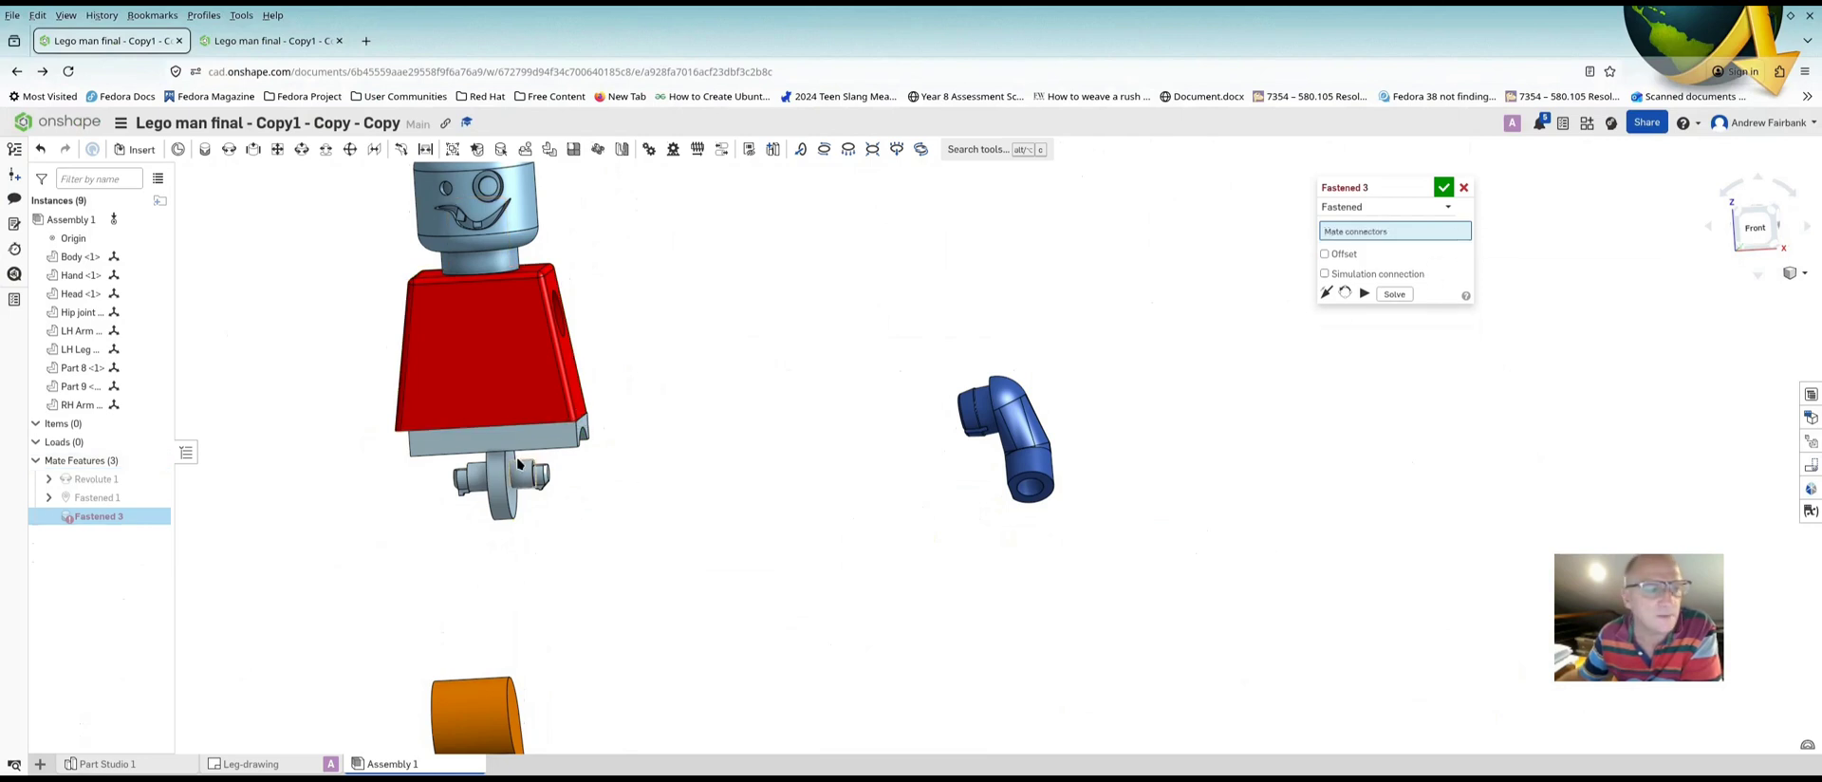
{"action": "scroll", "coordinate": [517, 460], "scroll_direction": "up", "scroll_amount": 10}
{"action": "left_click_drag", "start_coordinate": [661, 370], "coordinate": [716, 709]}
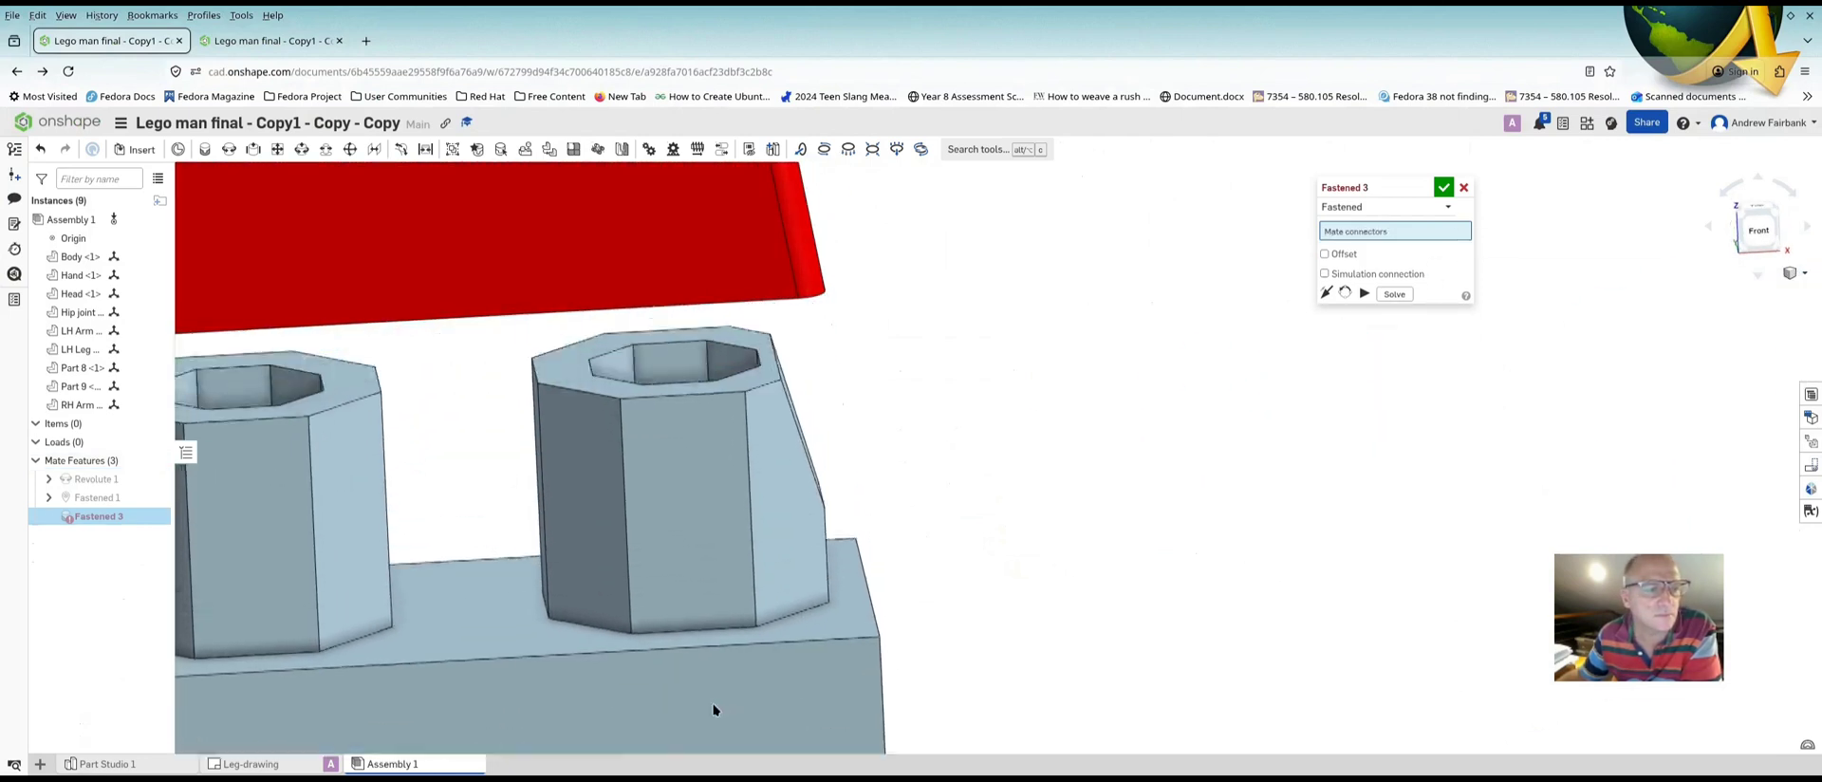
{"action": "left_click", "coordinate": [474, 612]}
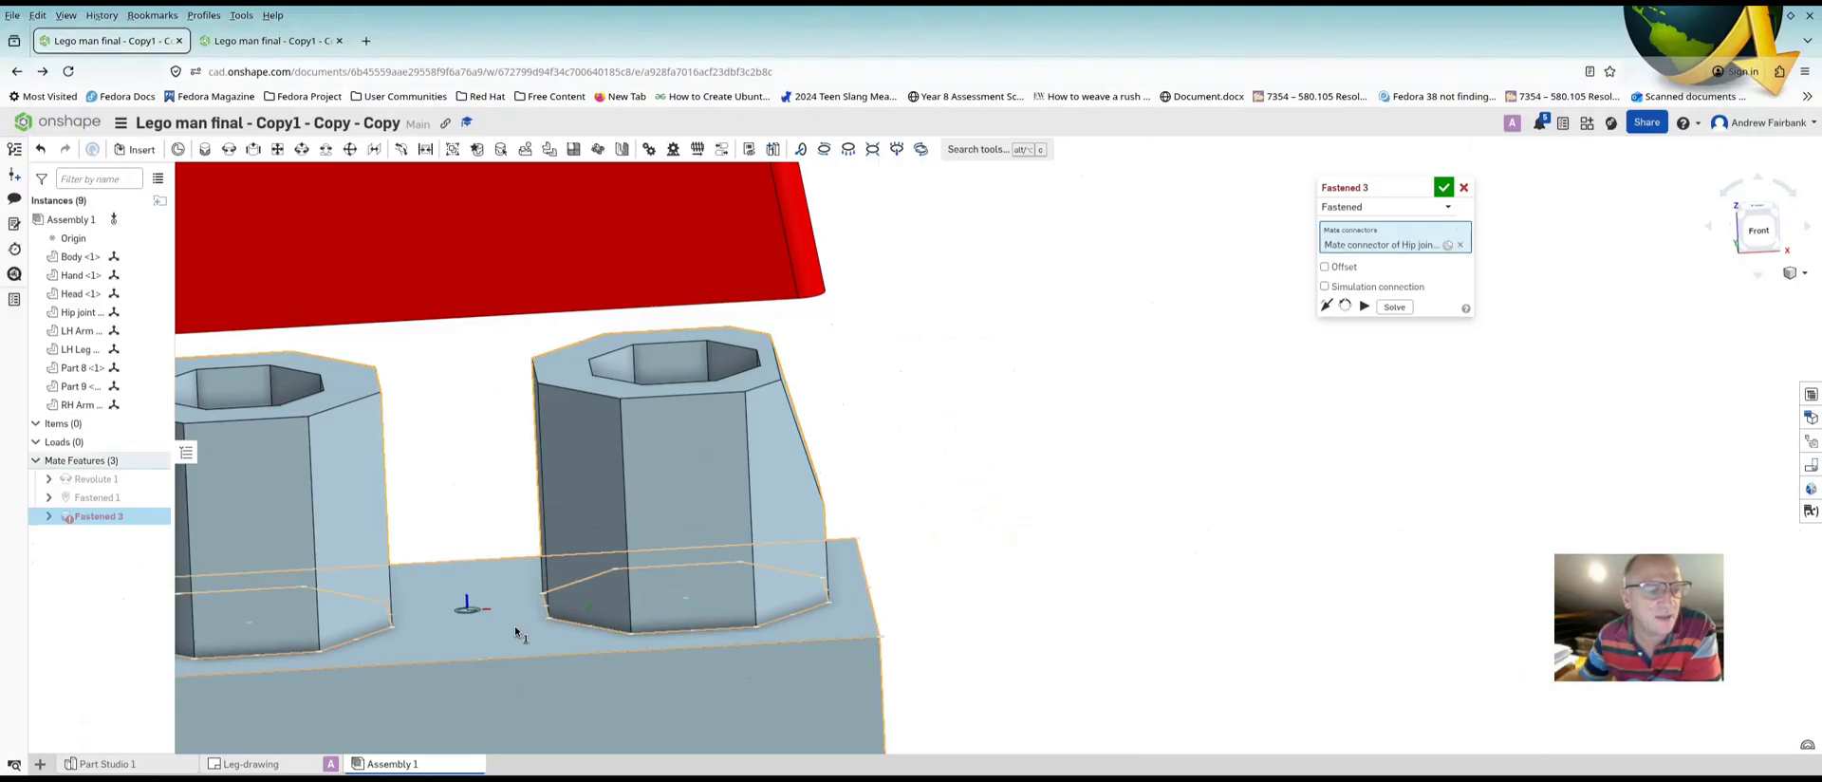
Use the centre of the body's underside as the other connector of Fastened 3 and accept the mate
{"action": "scroll", "coordinate": [503, 512], "scroll_direction": "down", "scroll_amount": 5}
{"action": "right_click_drag", "start_coordinate": [479, 500], "coordinate": [465, 438]}
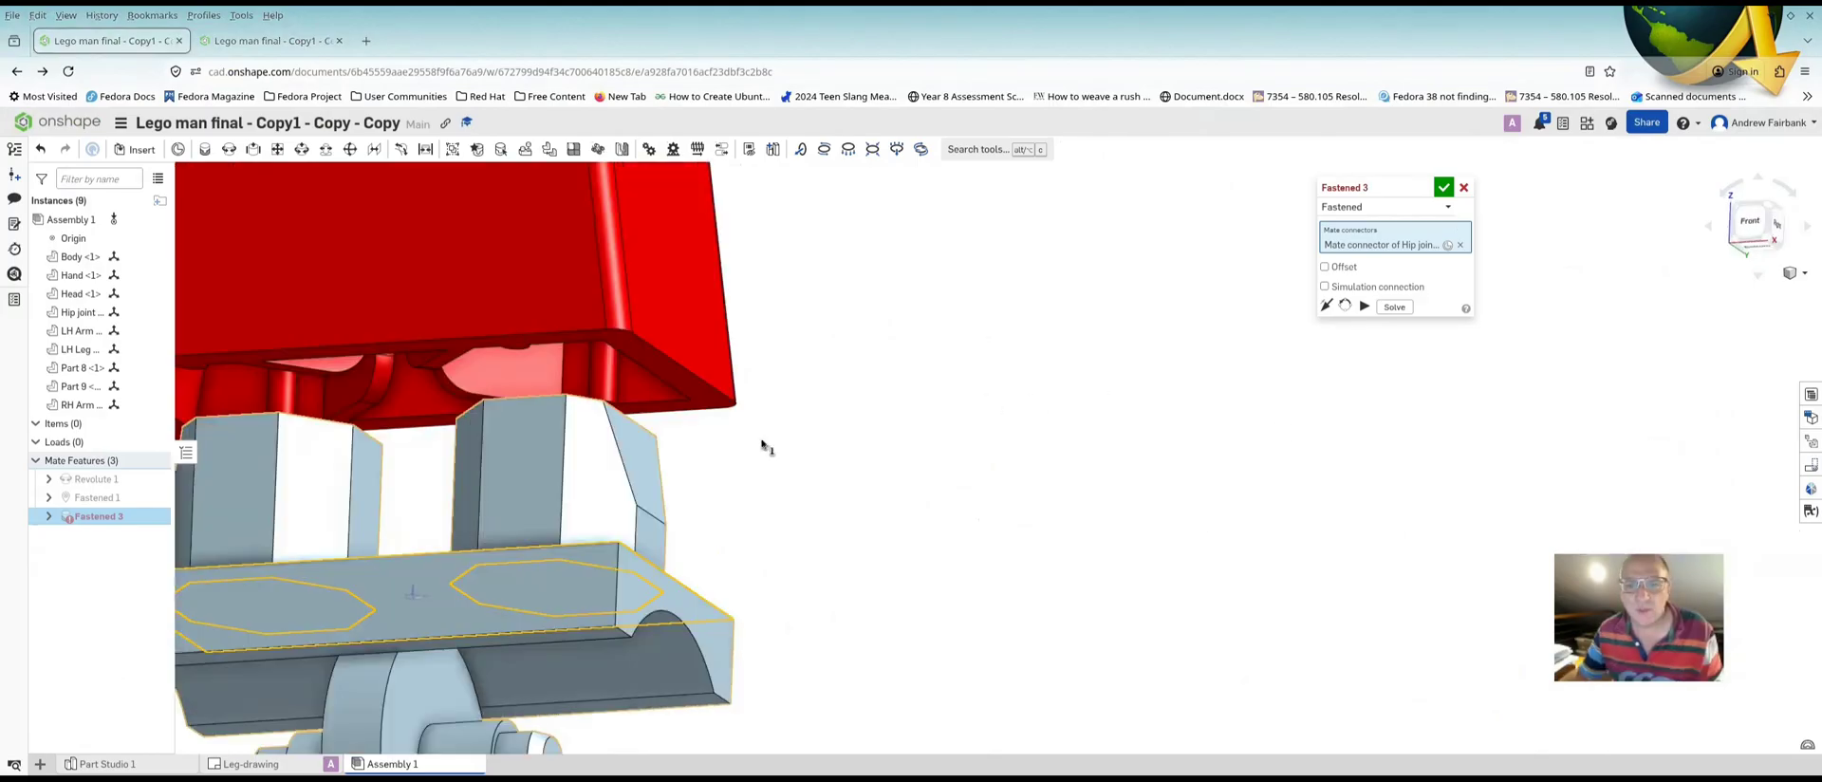
{"action": "right_click_drag", "start_coordinate": [762, 443], "coordinate": [740, 513]}
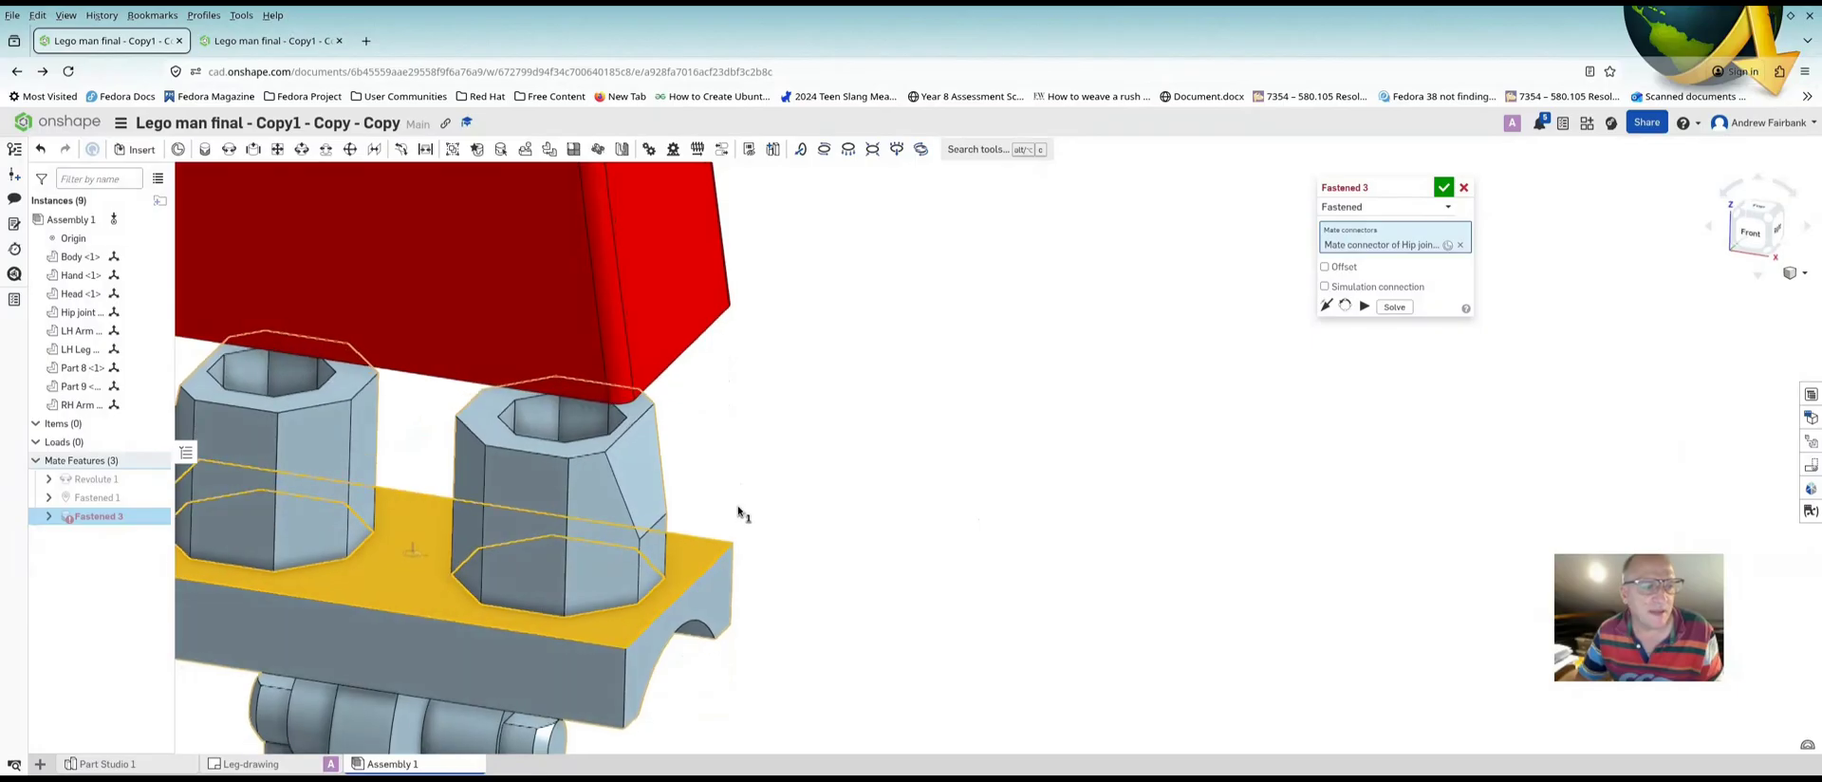
{"action": "right_click_drag", "start_coordinate": [903, 533], "coordinate": [895, 464]}
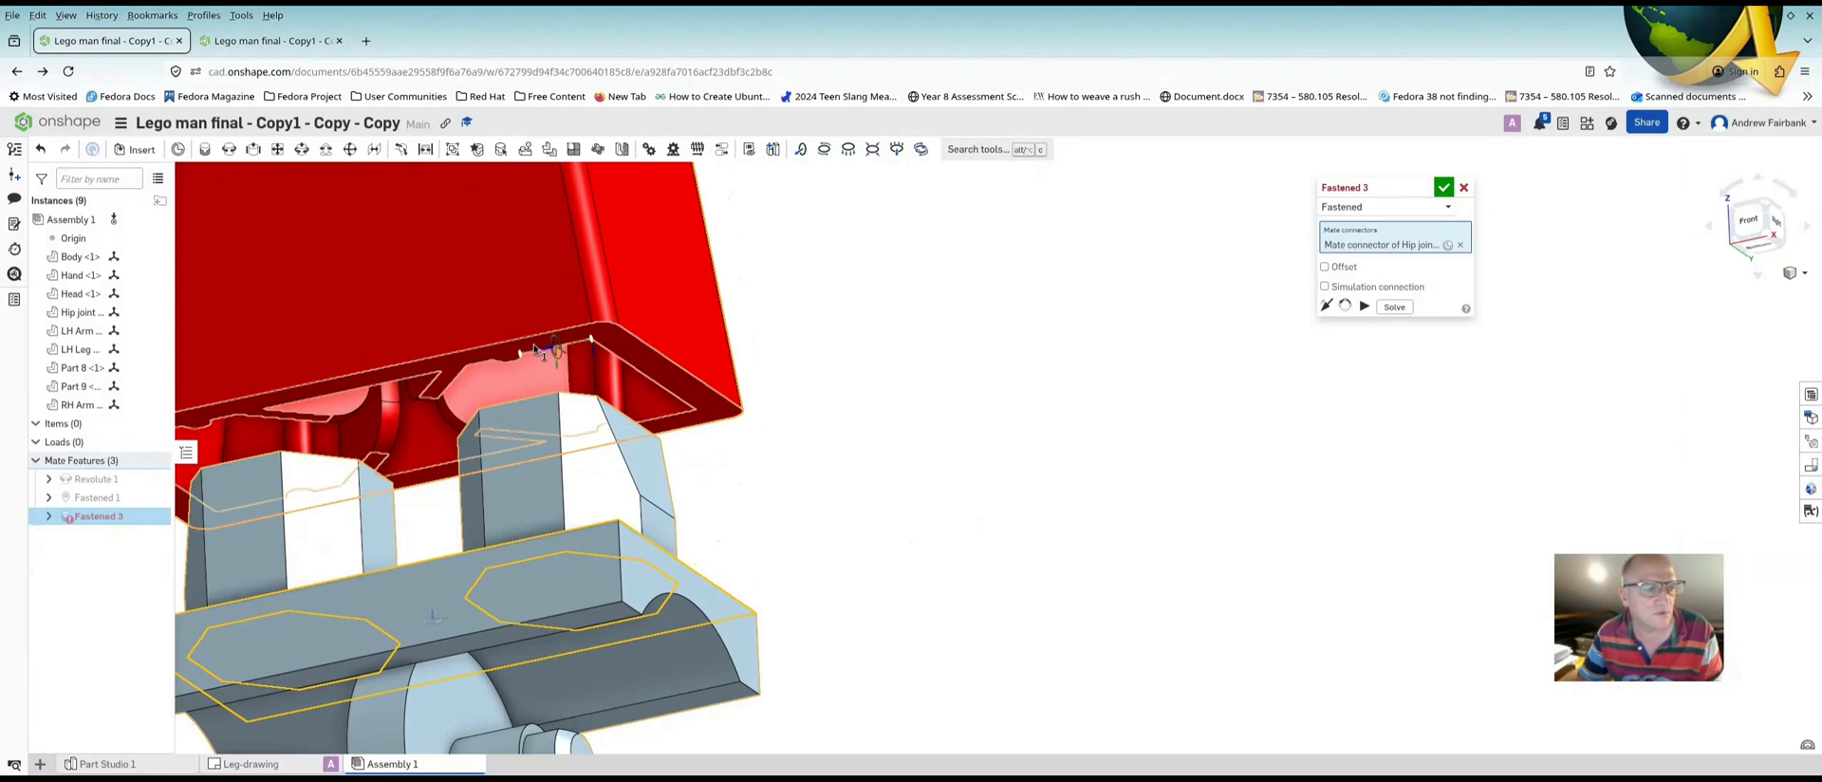
{"action": "left_click", "coordinate": [406, 430]}
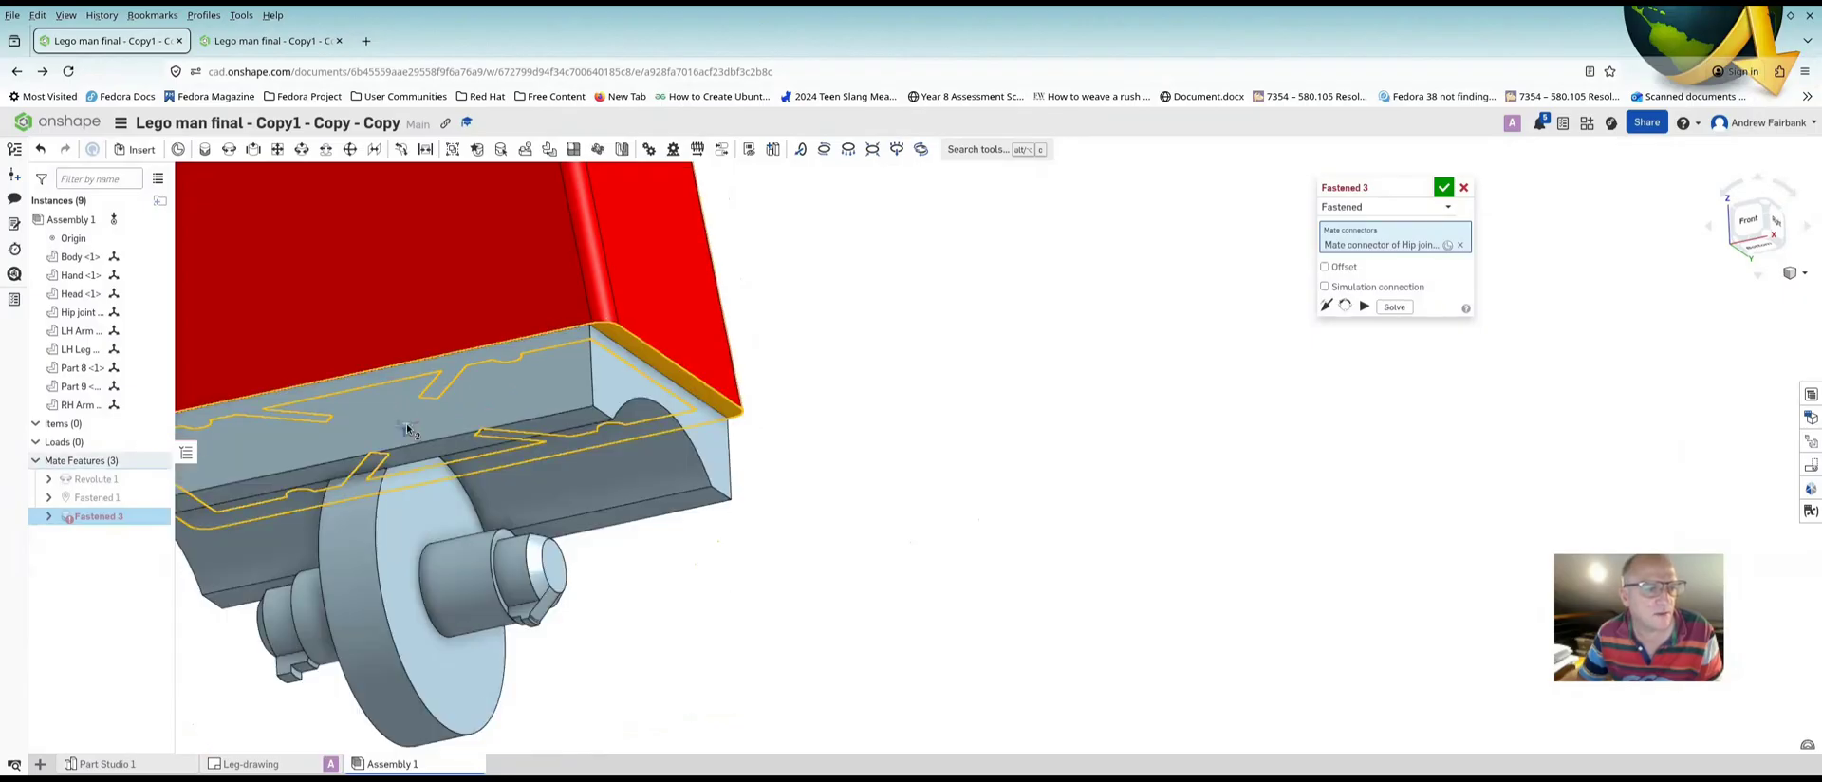
{"action": "left_click", "coordinate": [1440, 191]}
Start a Revolute mate at the centre of the circular edge where the hip joint's pin meets its central disc
{"action": "right_click_drag", "start_coordinate": [804, 435], "coordinate": [878, 443]}
{"action": "scroll", "coordinate": [780, 406], "scroll_direction": "down", "scroll_amount": 5}
{"action": "scroll", "coordinate": [635, 542], "scroll_direction": "up", "scroll_amount": 5}
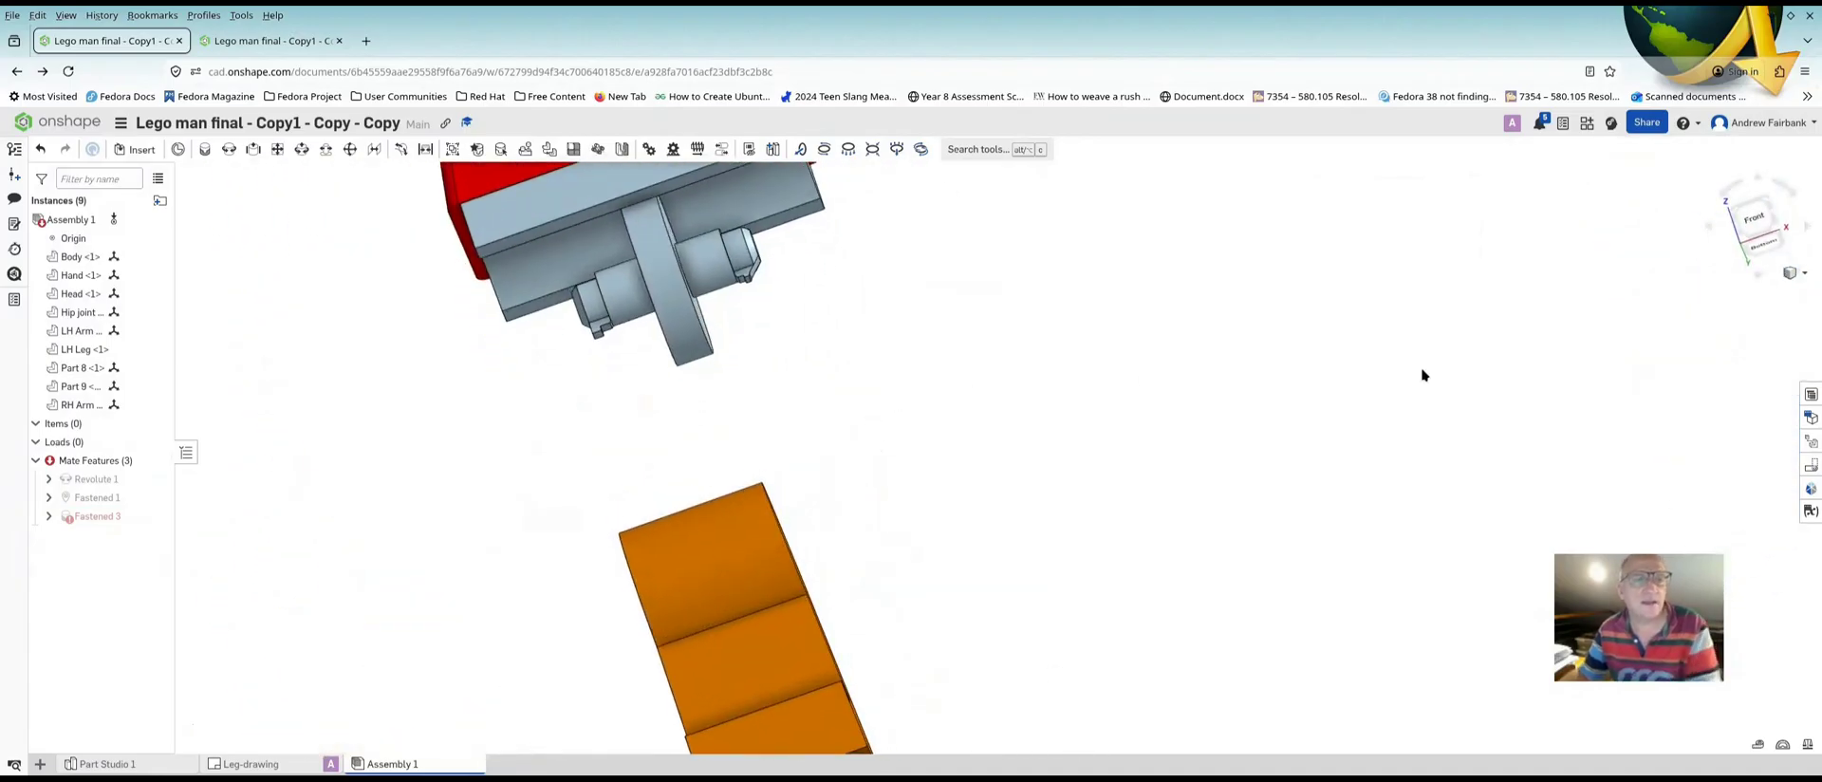
{"action": "scroll", "coordinate": [1293, 528], "scroll_direction": "down", "scroll_amount": 5}
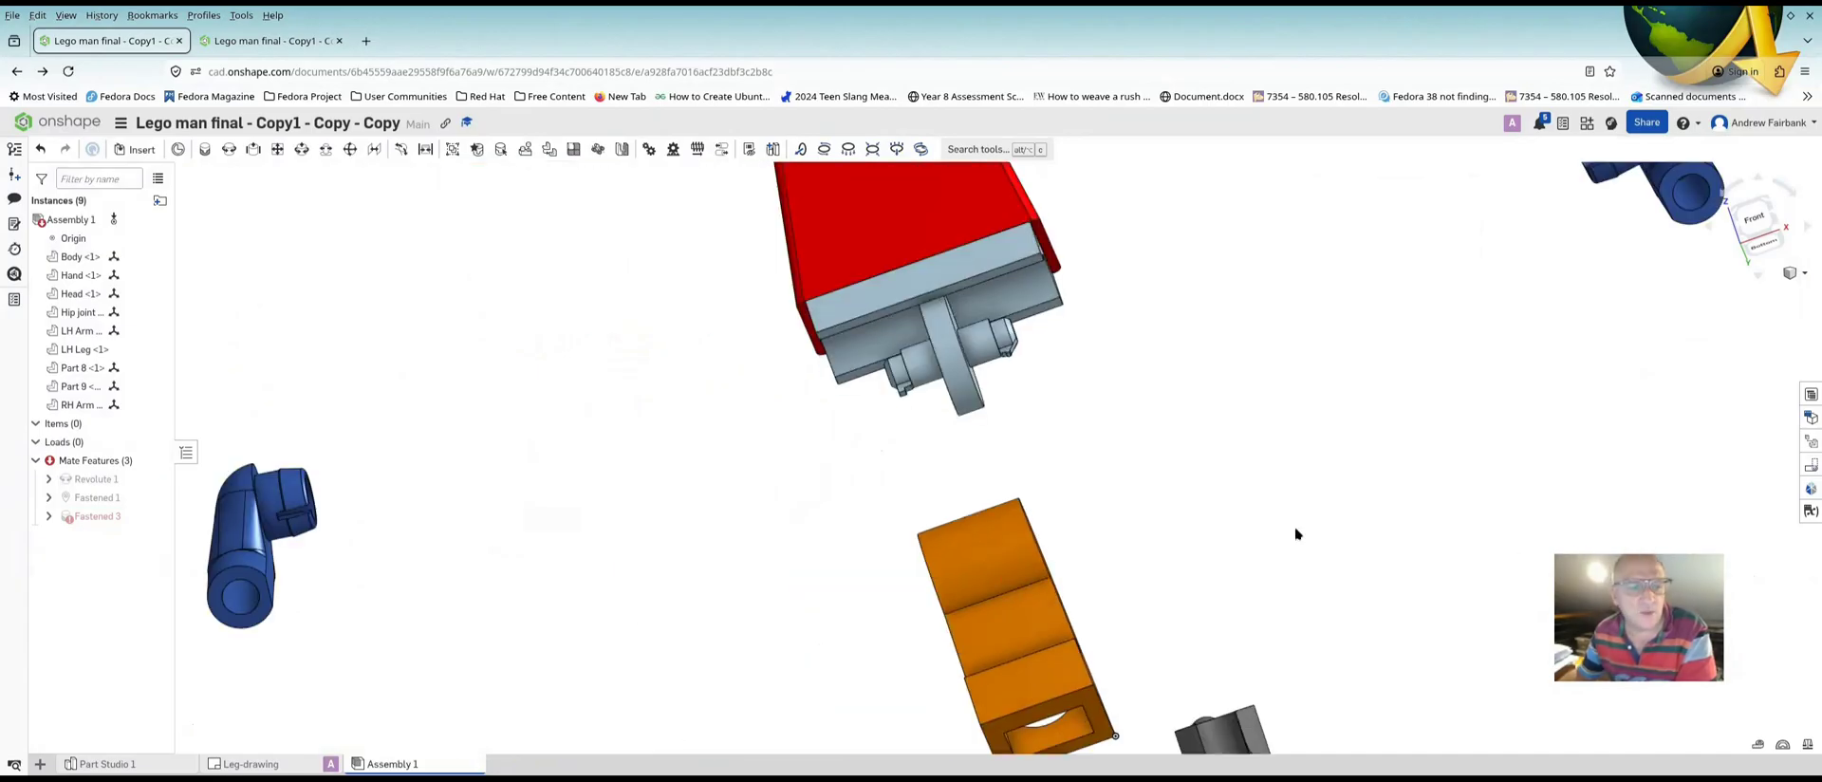
{"action": "right_click_drag", "start_coordinate": [1229, 500], "coordinate": [1294, 480]}
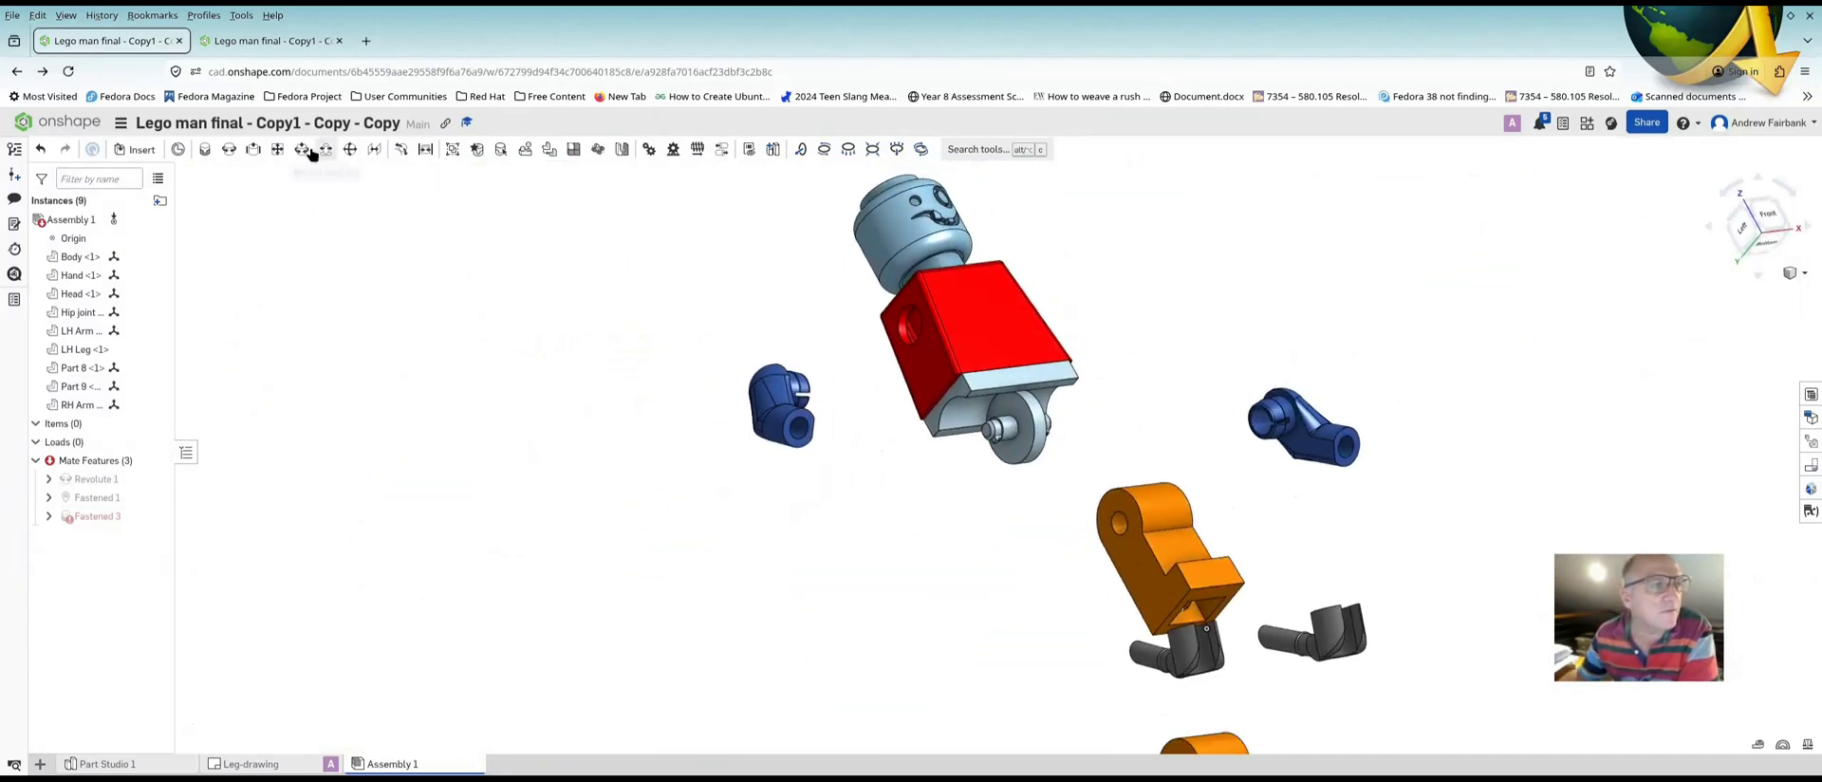
{"action": "left_click", "coordinate": [230, 152]}
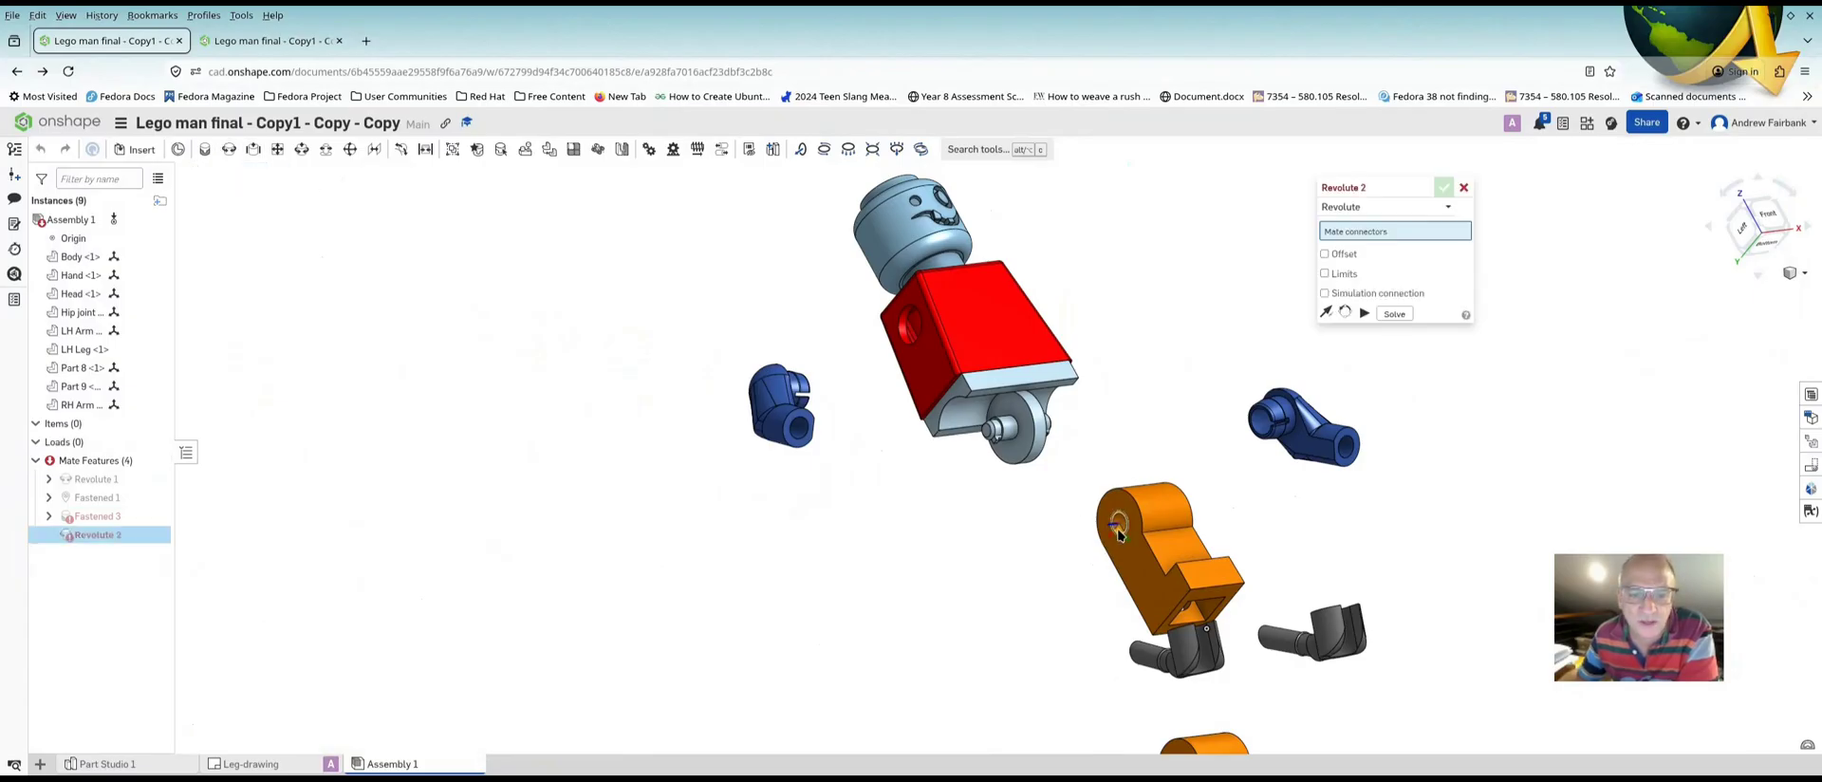
{"action": "scroll", "coordinate": [1187, 378], "scroll_direction": "up", "scroll_amount": 3}
{"action": "scroll", "coordinate": [1113, 389], "scroll_direction": "up", "scroll_amount": 4}
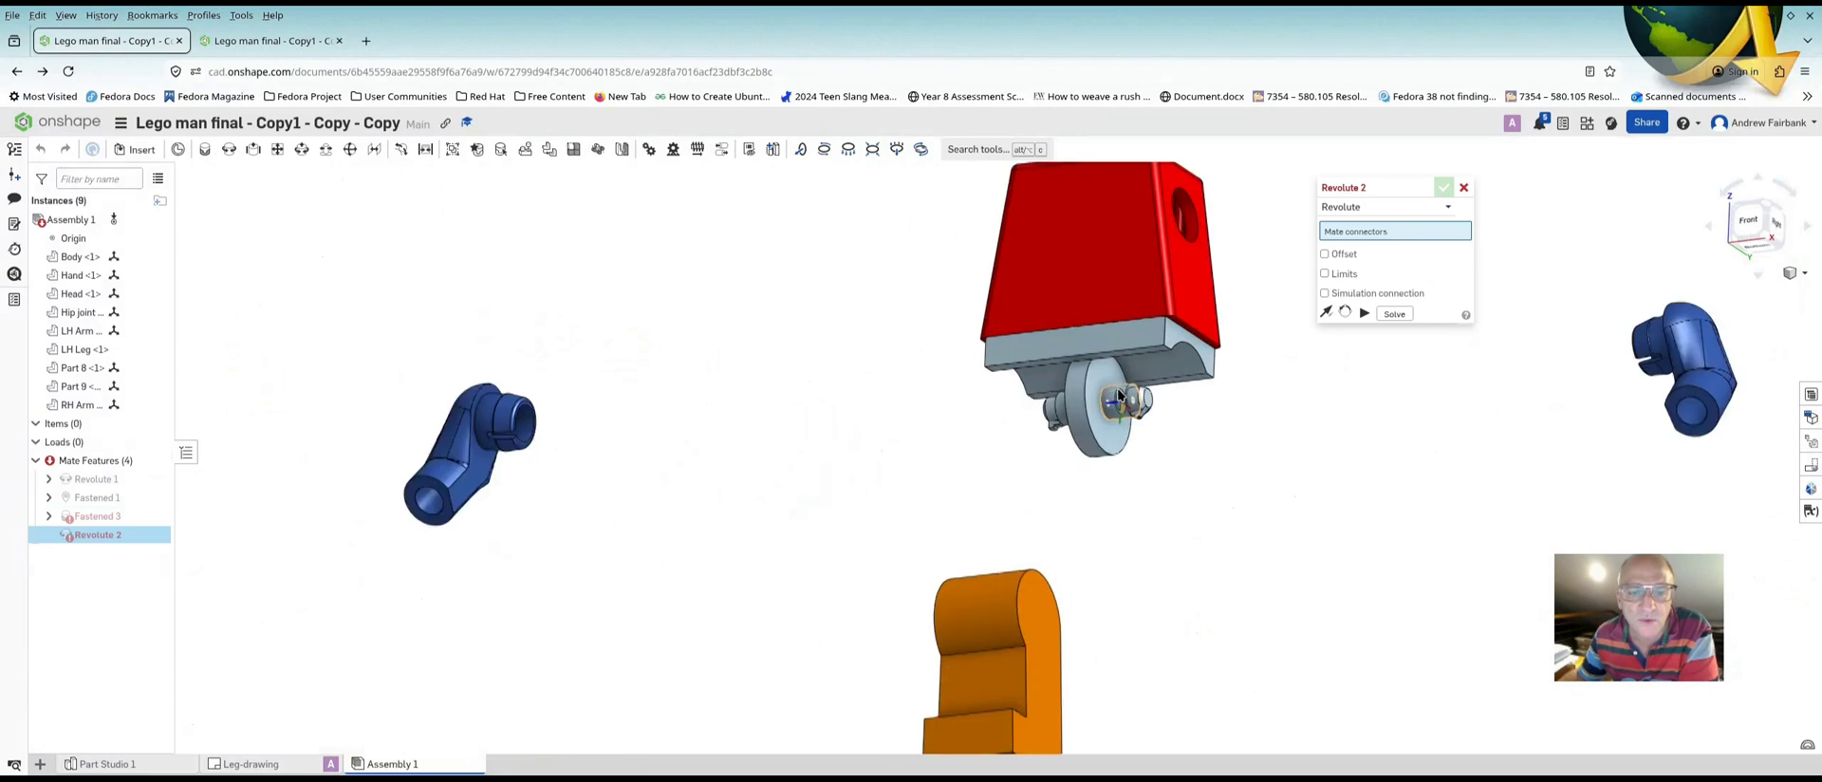
{"action": "scroll", "coordinate": [1113, 389], "scroll_direction": "up", "scroll_amount": 2}
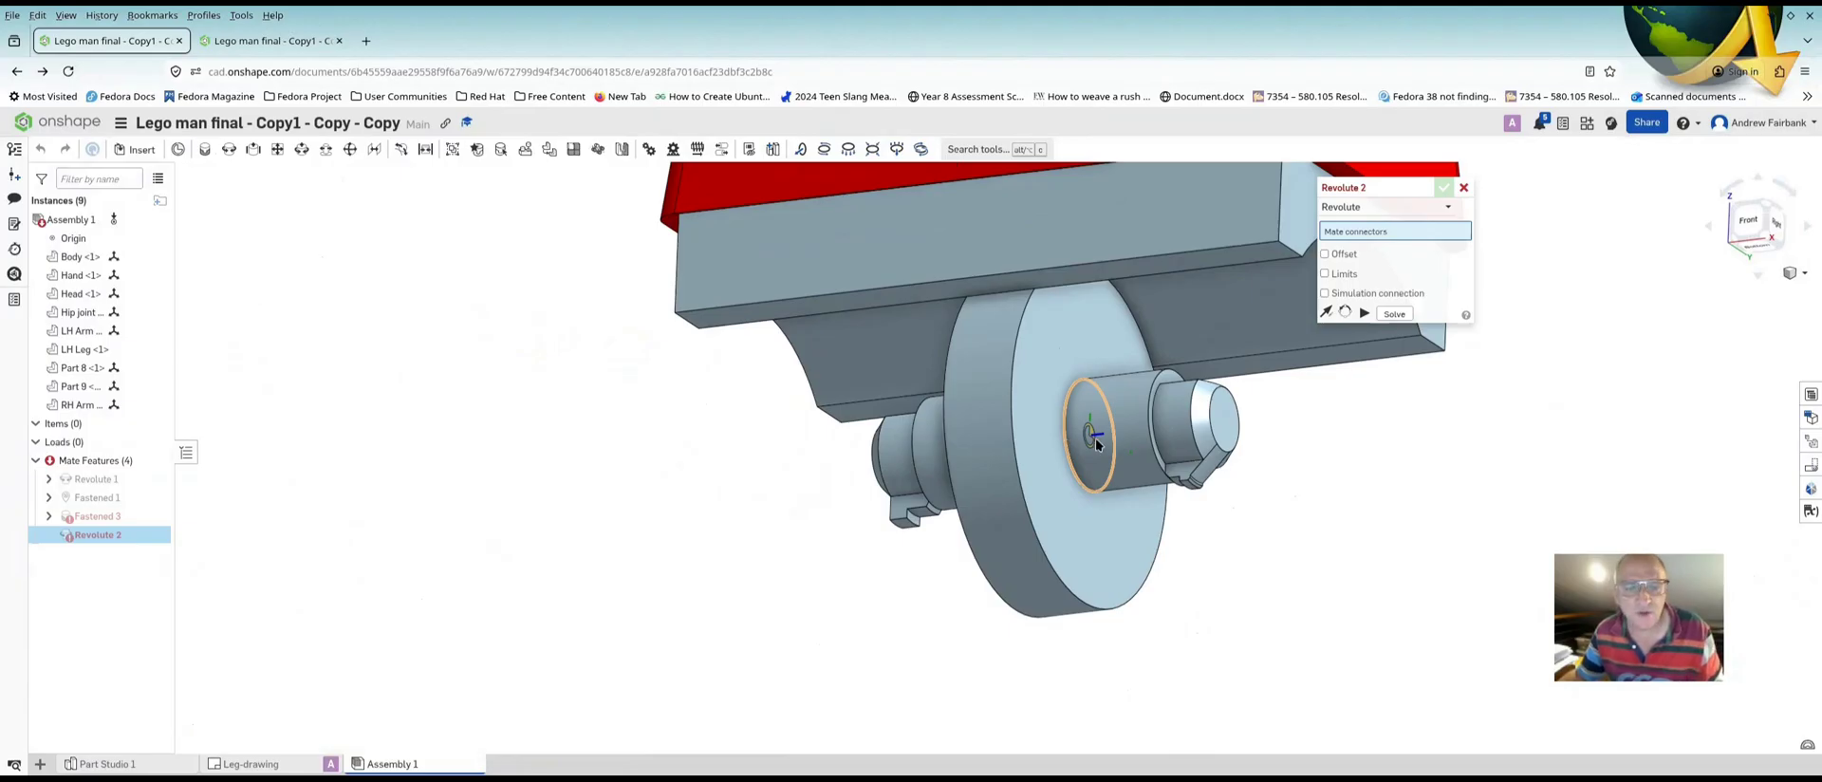
{"action": "left_click", "coordinate": [1091, 438]}
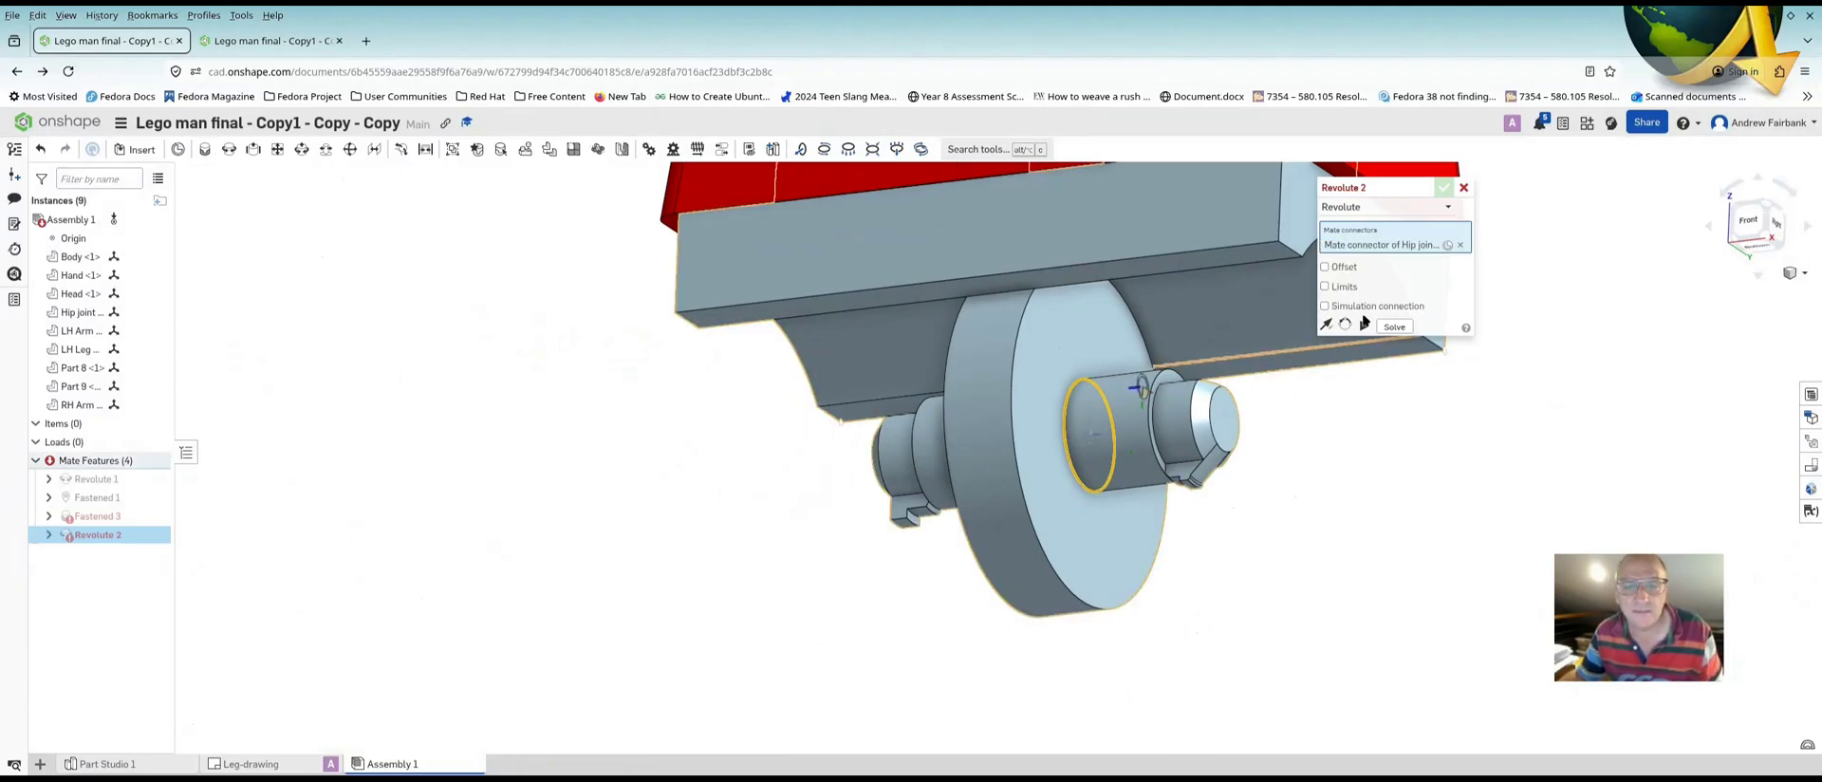
Complete the Revolute mate with the circular edge of the LH Leg's hip hole, seating the leg on the pin
{"action": "right_click_drag", "start_coordinate": [1077, 489], "coordinate": [1336, 582]}
{"action": "scroll", "coordinate": [1469, 711], "scroll_direction": "down", "scroll_amount": 6}
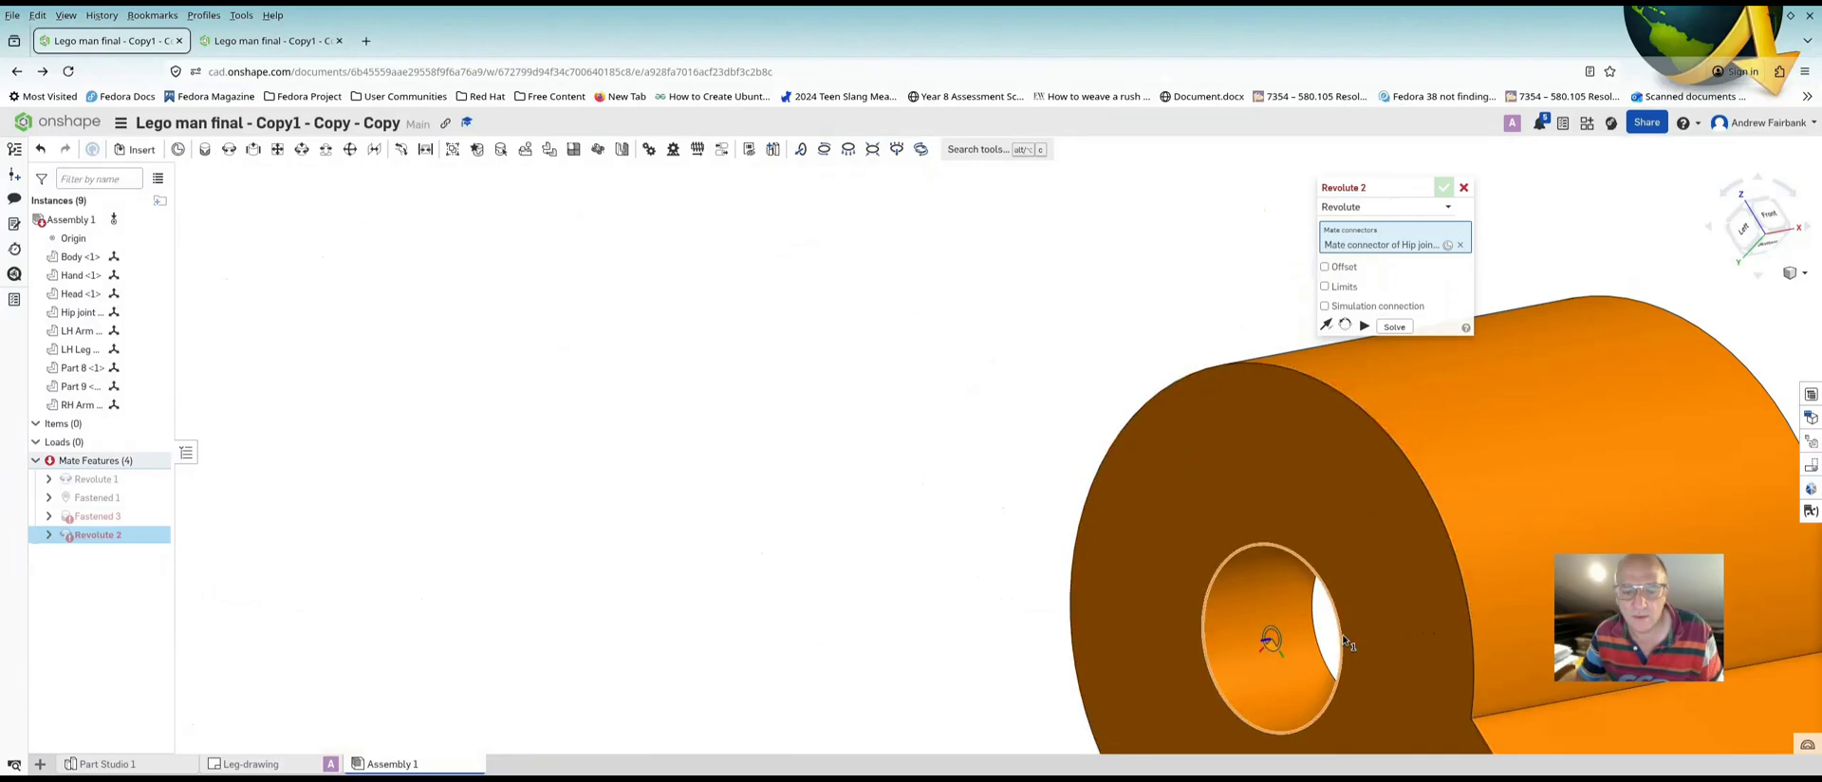
{"action": "left_click", "coordinate": [1275, 643]}
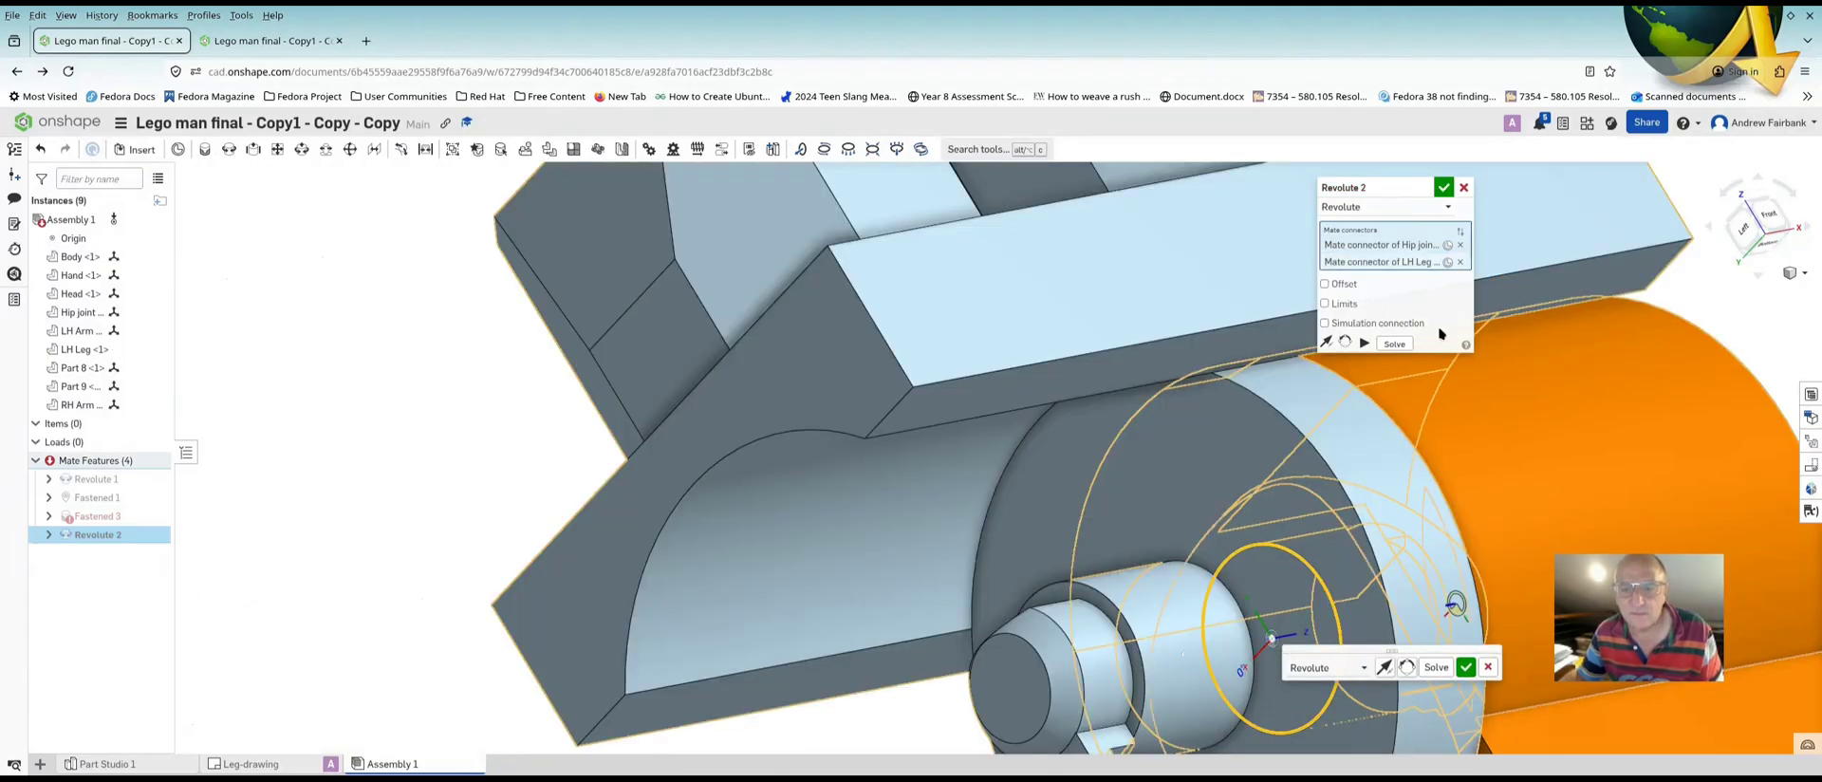
{"action": "left_click", "coordinate": [1443, 188]}
Start a Slider mate at the circular edge of the hip hole in the loose leg, Part 8
{"action": "right_click_drag", "start_coordinate": [1472, 260], "coordinate": [1475, 403]}
{"action": "scroll", "coordinate": [1474, 405], "scroll_direction": "down", "scroll_amount": 5}
{"action": "scroll", "coordinate": [1472, 402], "scroll_direction": "down", "scroll_amount": 5}
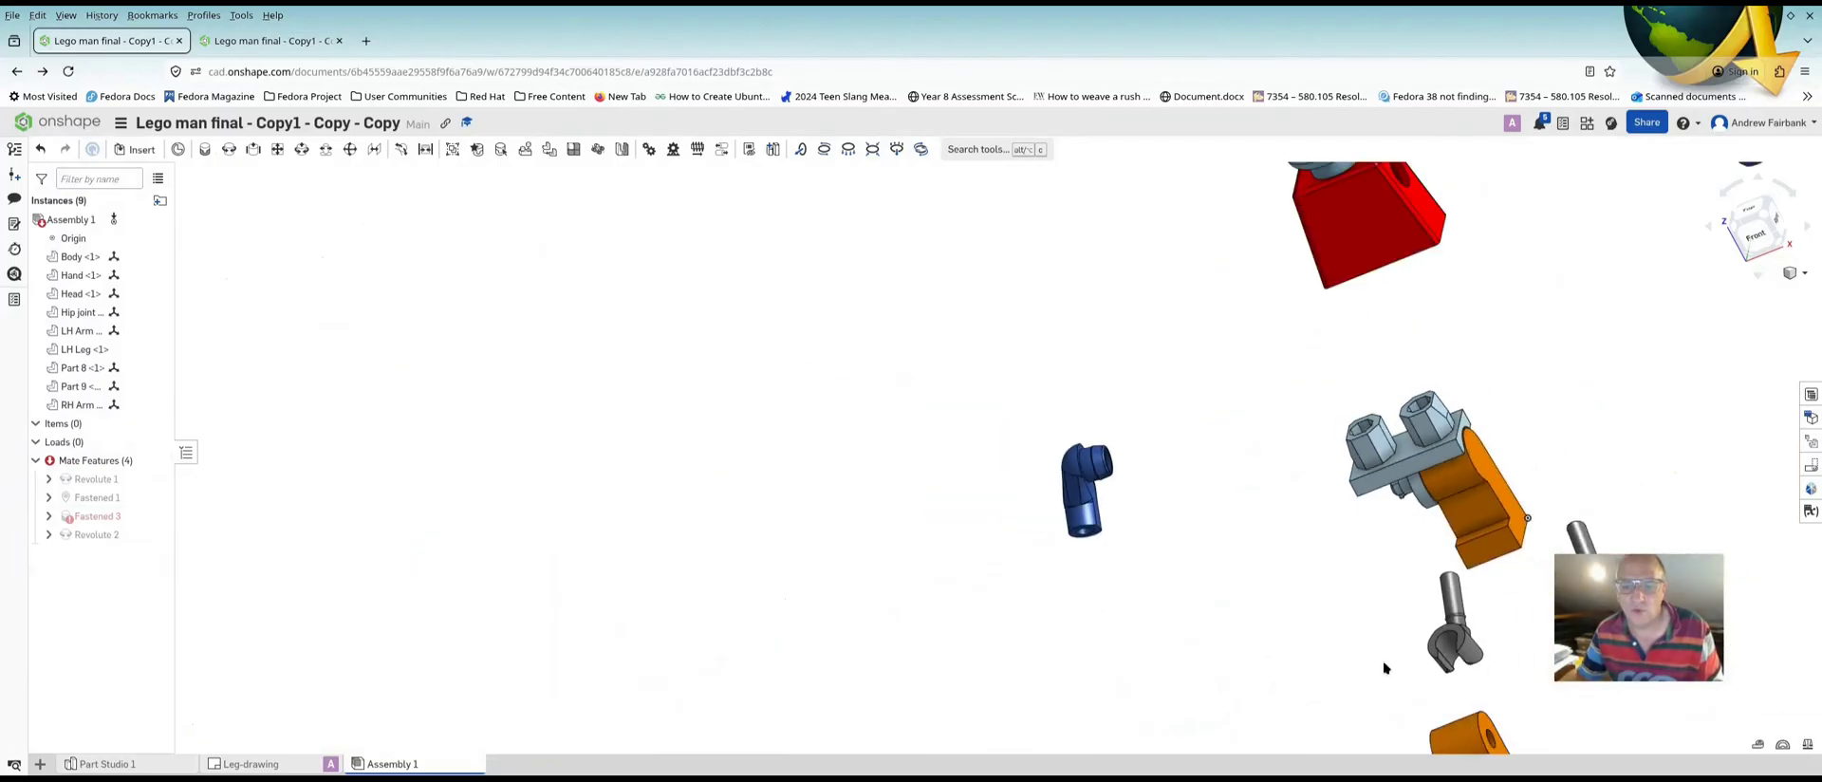
{"action": "right_click_drag", "start_coordinate": [1383, 649], "coordinate": [1277, 649]}
{"action": "scroll", "coordinate": [1565, 649], "scroll_direction": "down", "scroll_amount": 4}
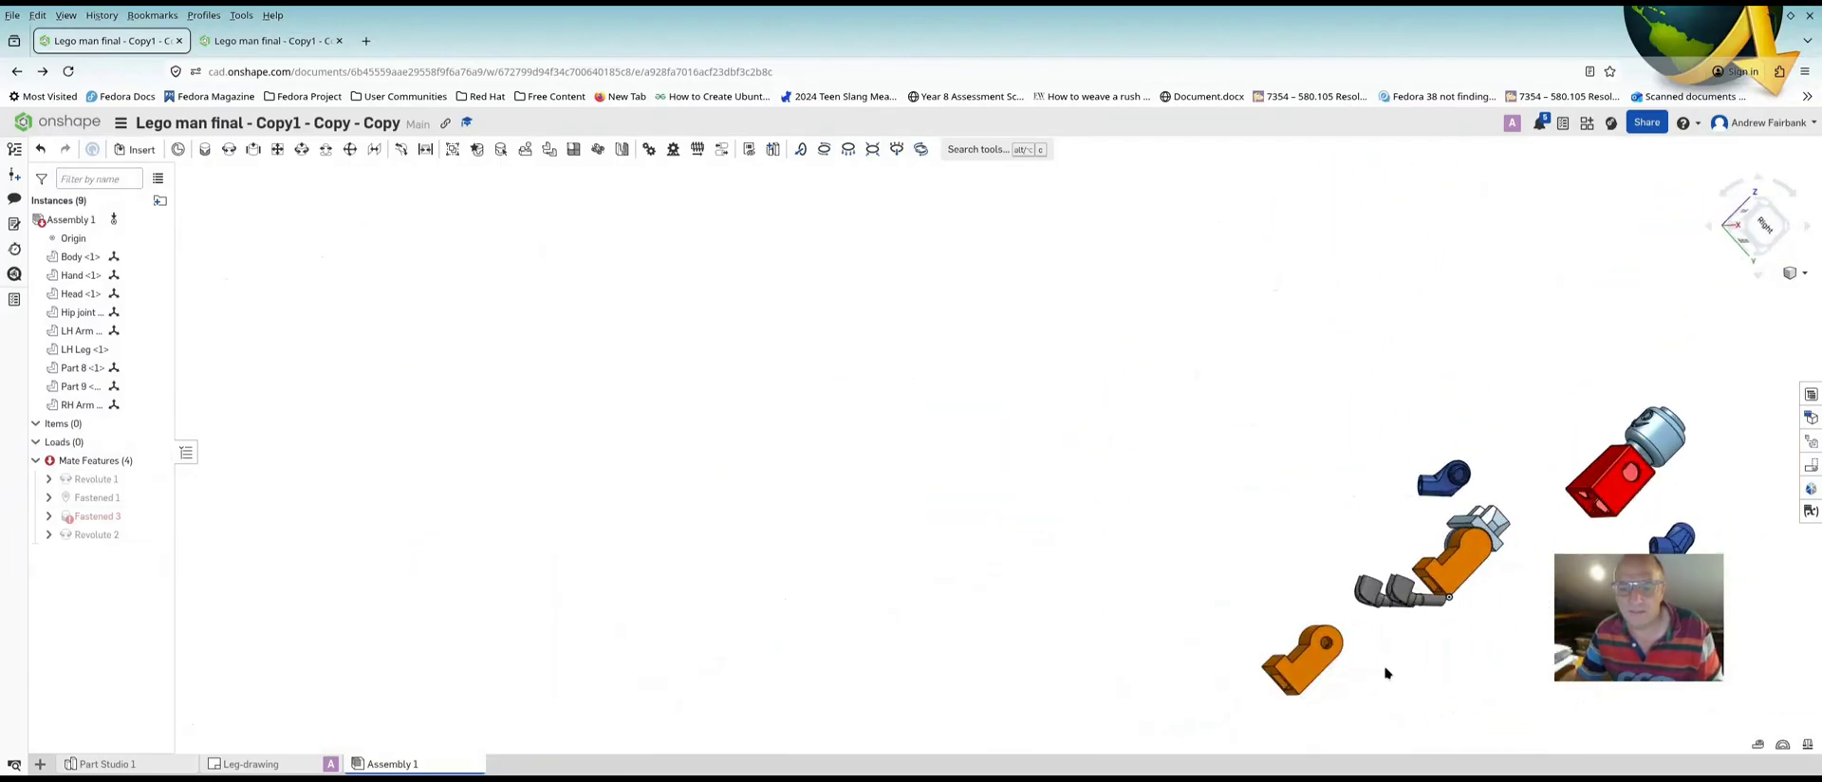
{"action": "scroll", "coordinate": [1295, 651], "scroll_direction": "up", "scroll_amount": 5}
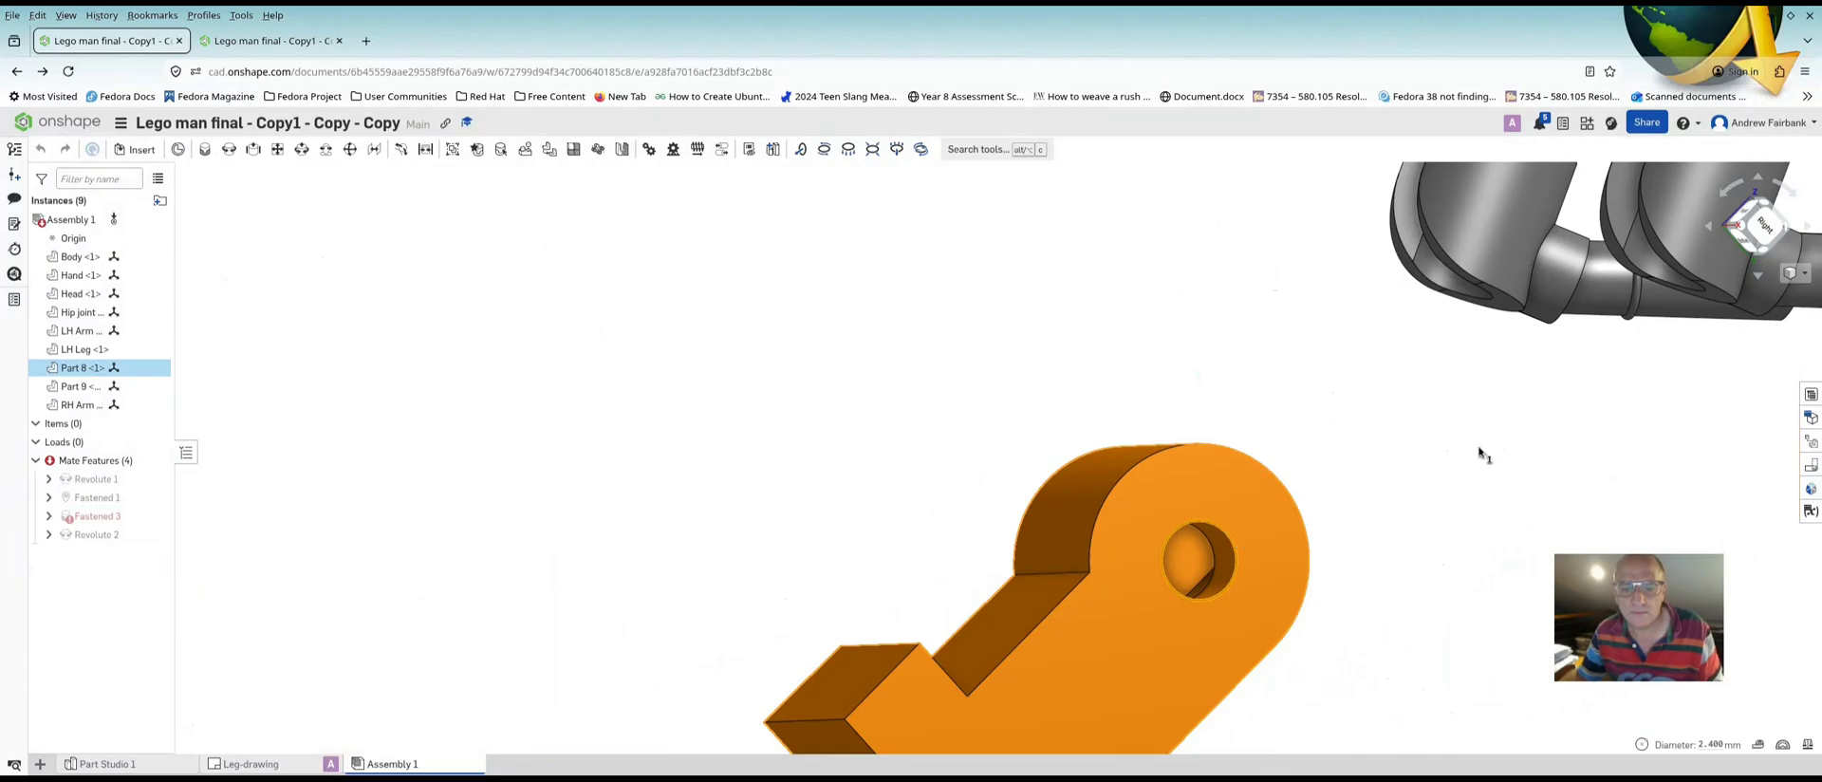
{"action": "left_click", "coordinate": [254, 152]}
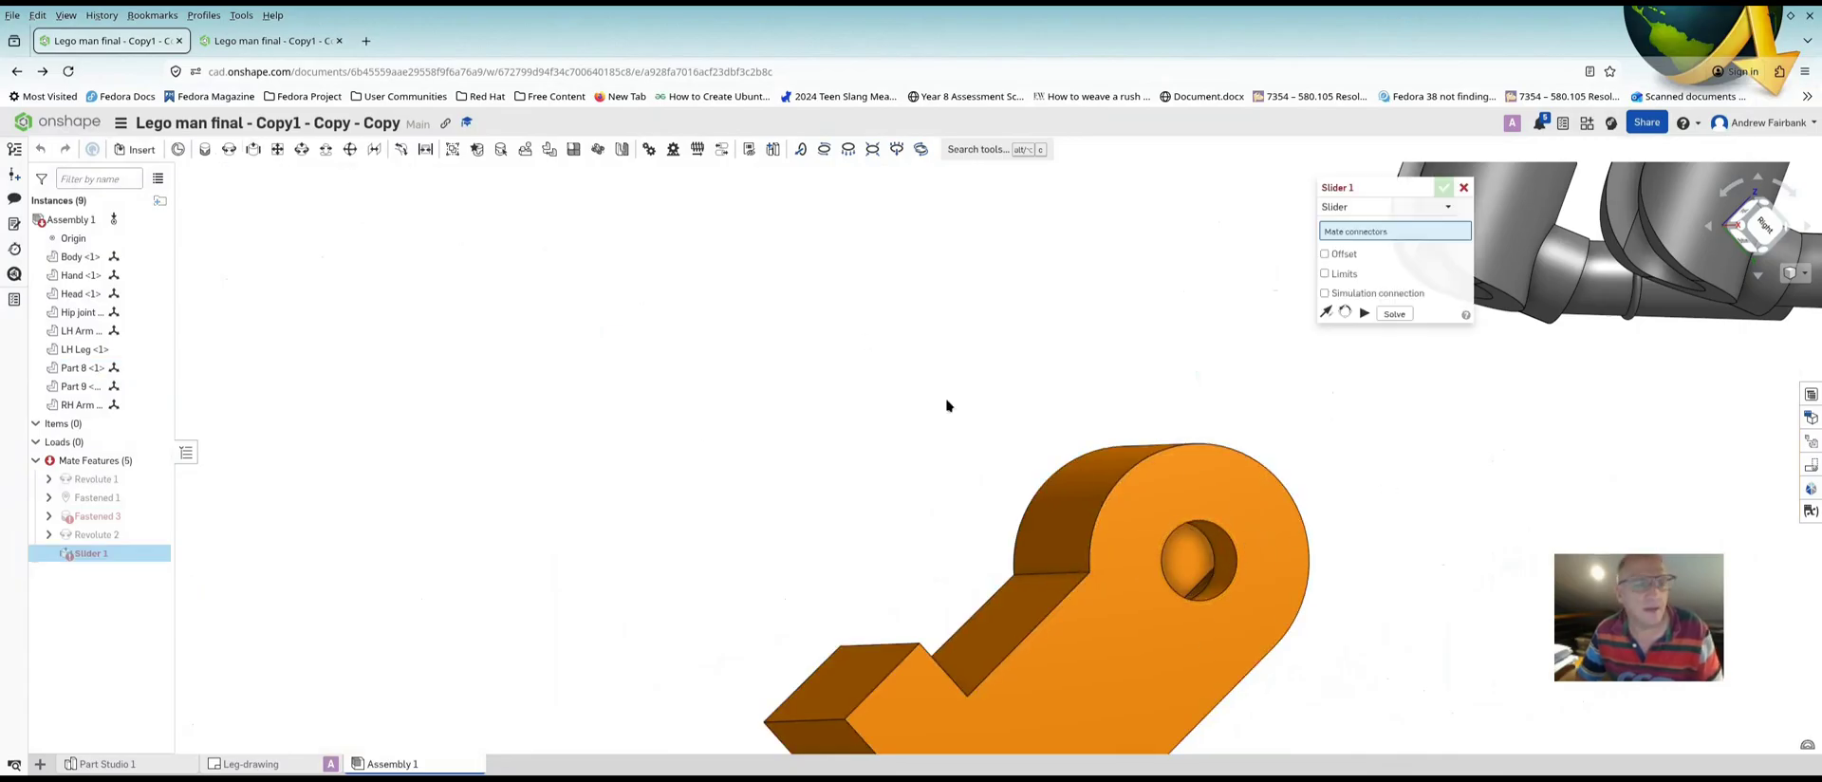
{"action": "left_click", "coordinate": [1200, 568]}
Complete the Slider mate with a circular edge on the hip joint's free pin, then leave the mate command
{"action": "right_click_drag", "start_coordinate": [1420, 397], "coordinate": [1471, 465]}
{"action": "scroll", "coordinate": [1472, 465], "scroll_direction": "down", "scroll_amount": 5}
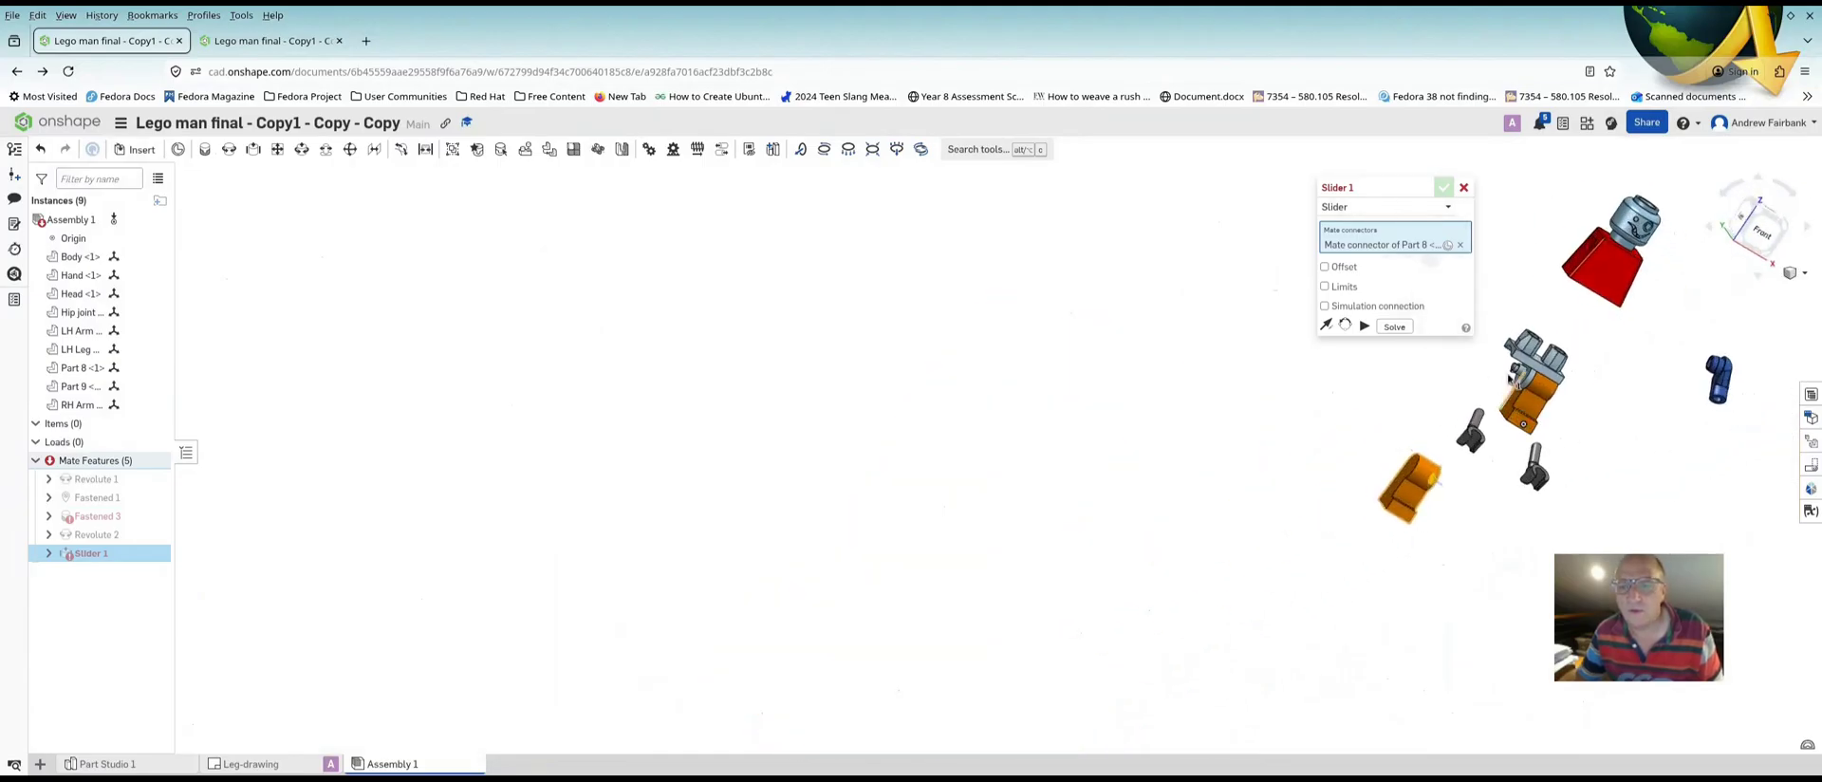
{"action": "scroll", "coordinate": [1514, 370], "scroll_direction": "up", "scroll_amount": 5}
{"action": "scroll", "coordinate": [1513, 370], "scroll_direction": "up", "scroll_amount": 4}
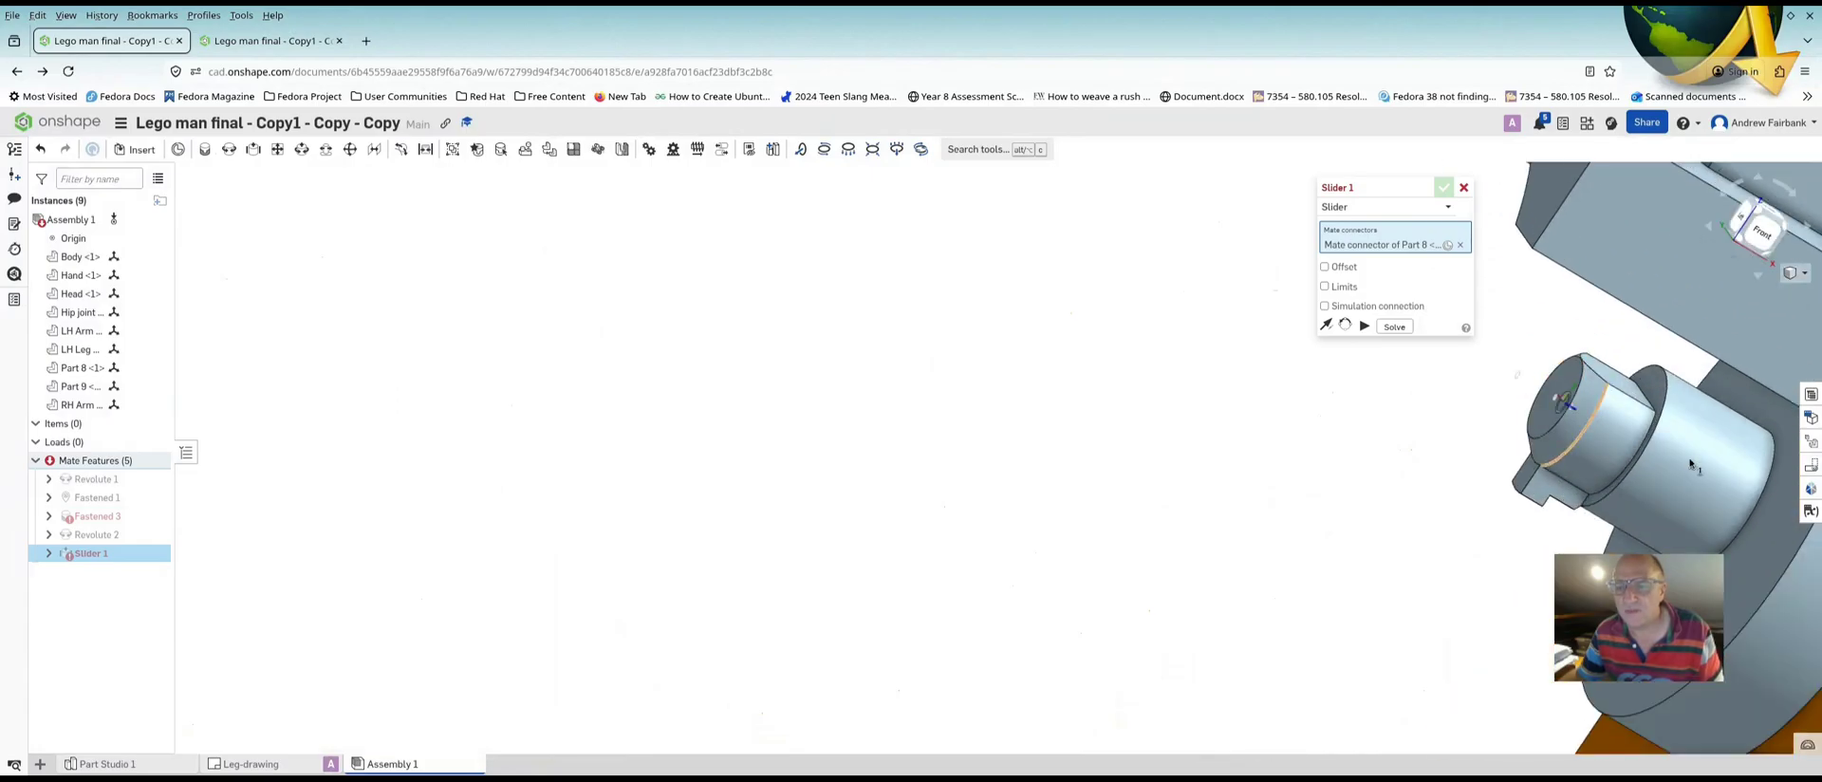
{"action": "left_click", "coordinate": [1616, 438]}
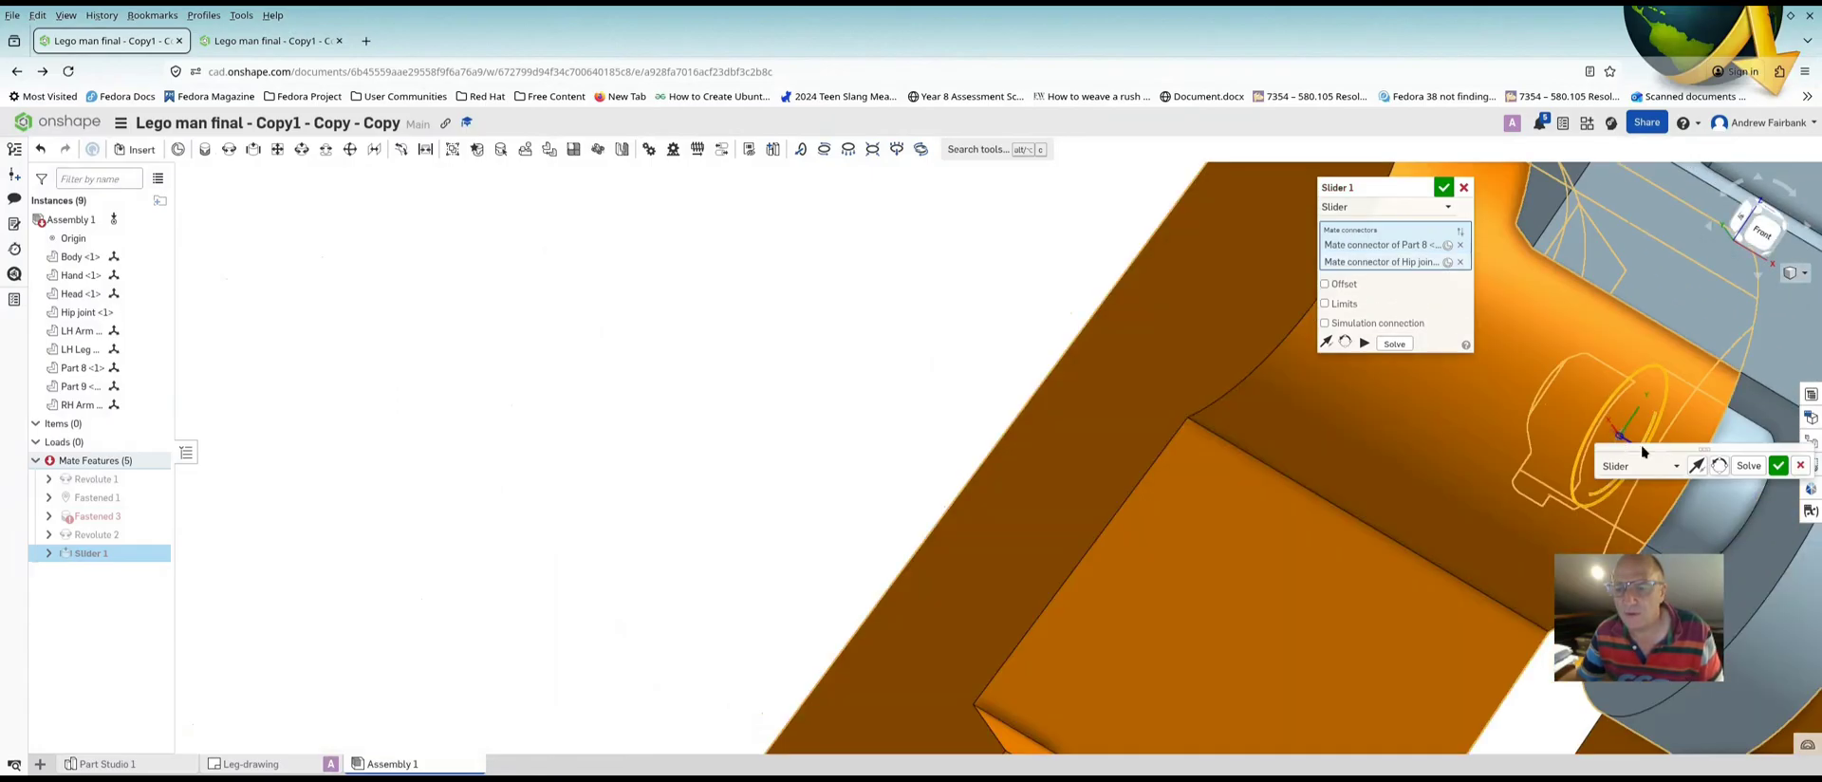
{"action": "left_click", "coordinate": [1778, 465]}
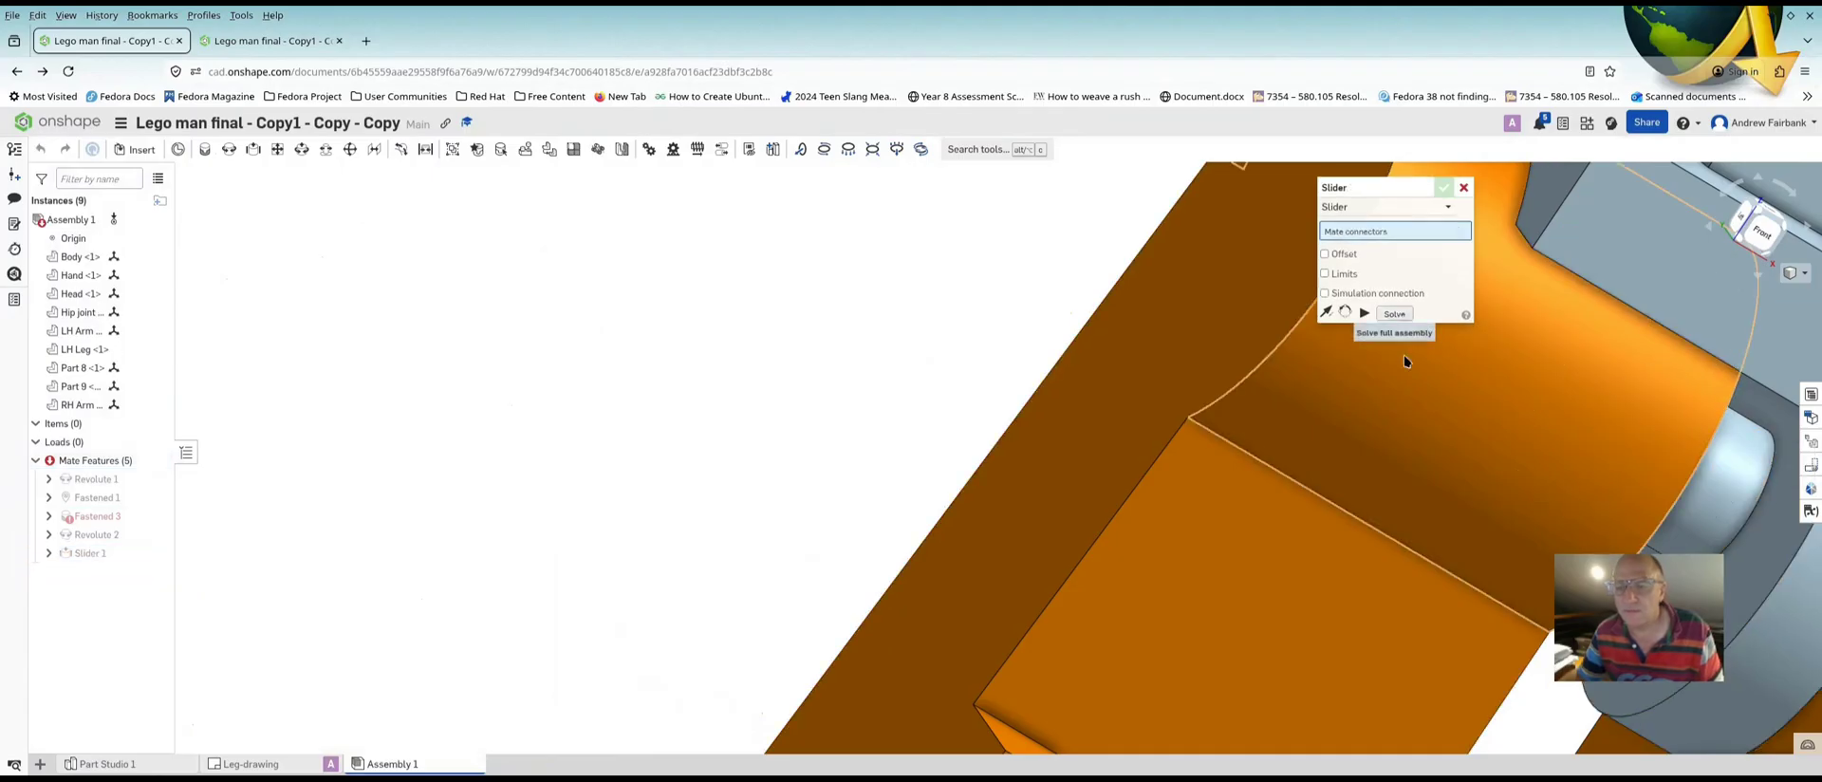
{"action": "scroll", "coordinate": [1435, 436], "scroll_direction": "down", "scroll_amount": 8}
{"action": "mouse_move", "coordinate": [1594, 437]}
{"action": "right_mouse_down"}
{"action": "mouse_move", "coordinate": [1581, 401]}
{"action": "mouse_move", "coordinate": [1524, 379]}
{"action": "mouse_move", "coordinate": [1581, 460]}
{"action": "right_mouse_up"}
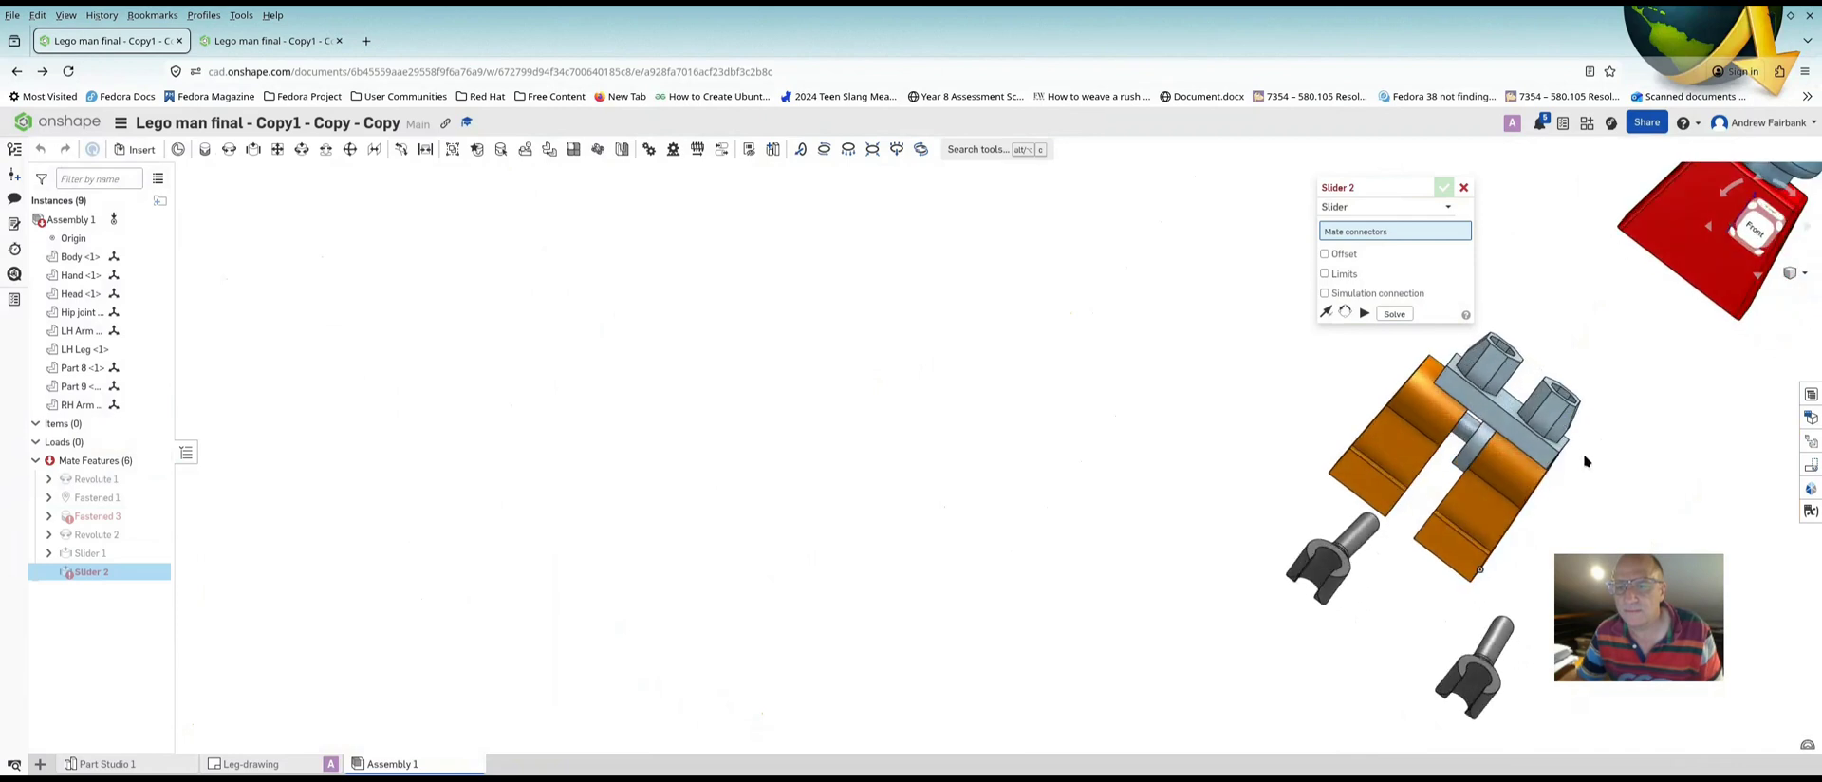
{"action": "left_click", "coordinate": [1462, 188]}
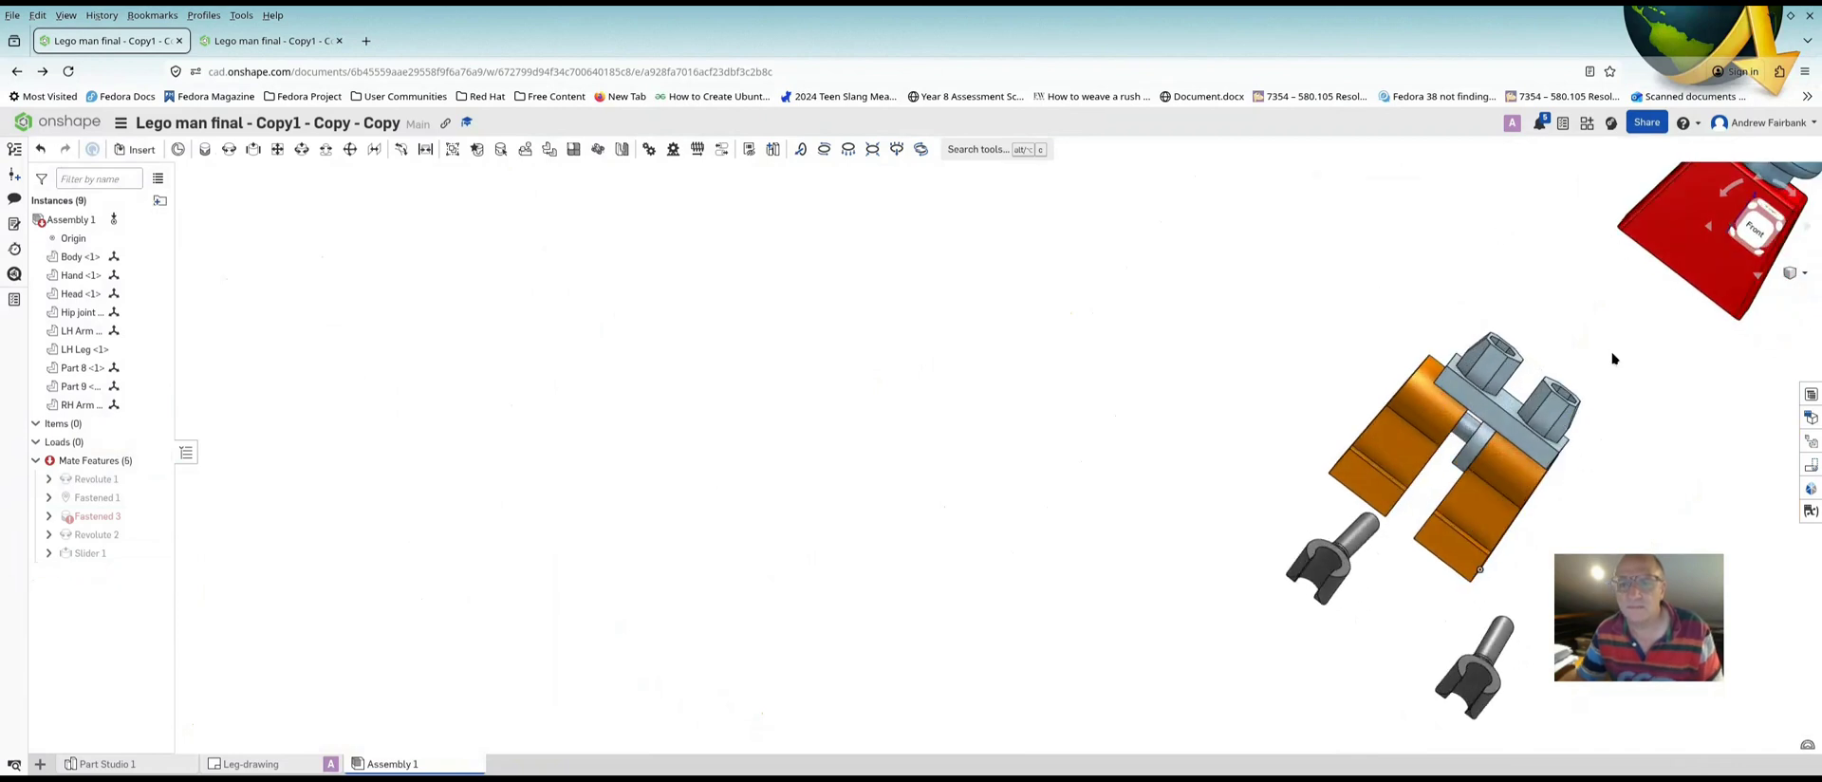
Repair the Fastened 3 mate by replacing its second Body connector with the centre of the hip joint plate's upper face
{"action": "left_click", "coordinate": [122, 520]}
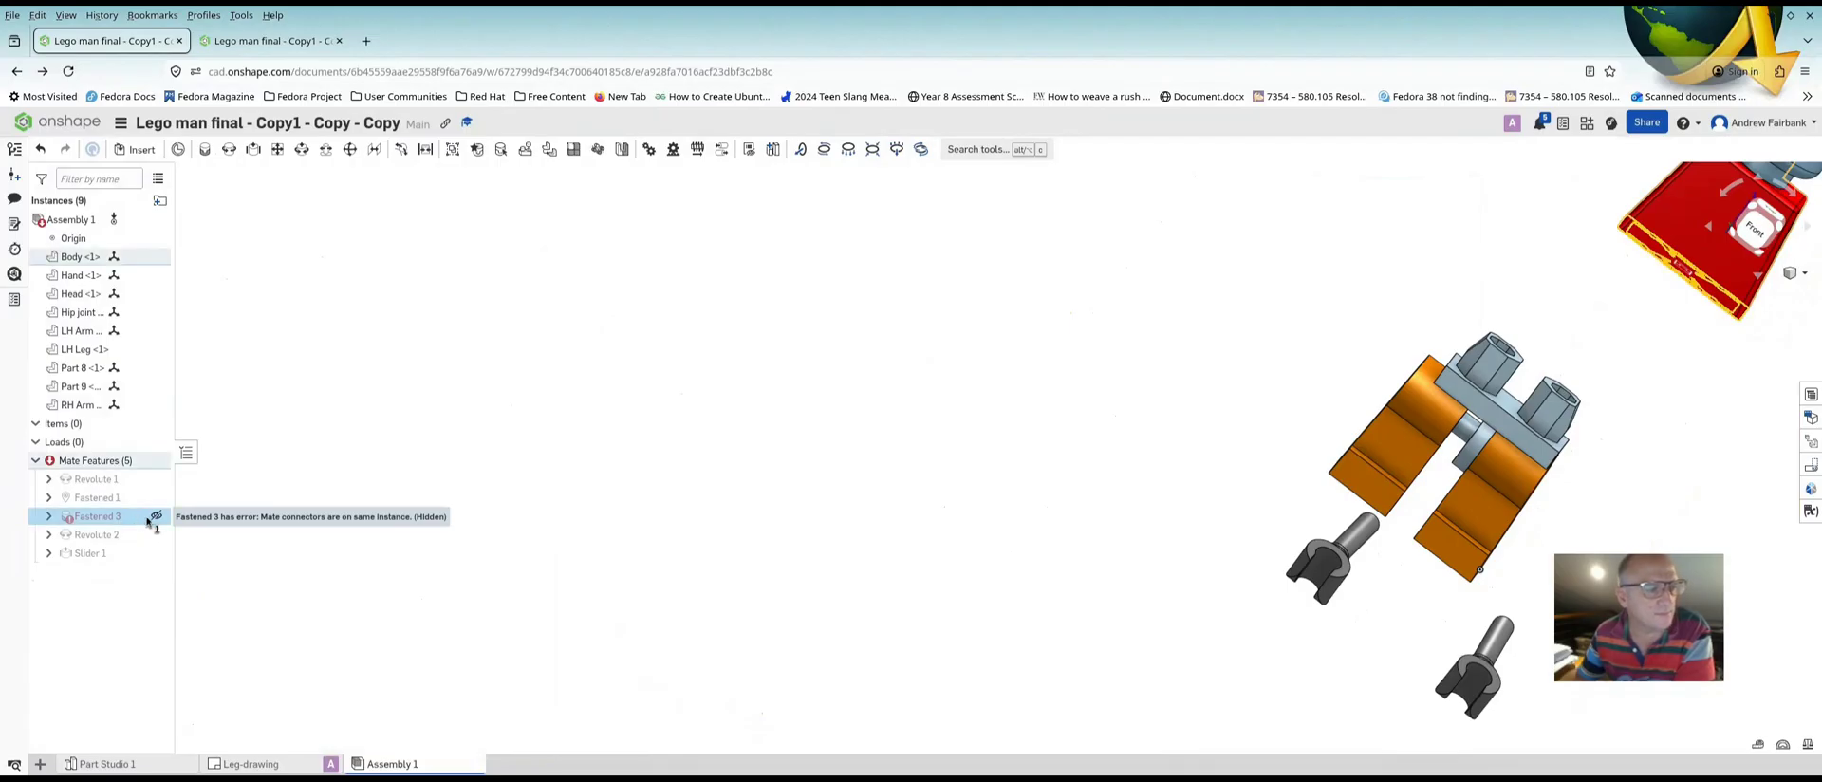
{"action": "right_click", "coordinate": [127, 520]}
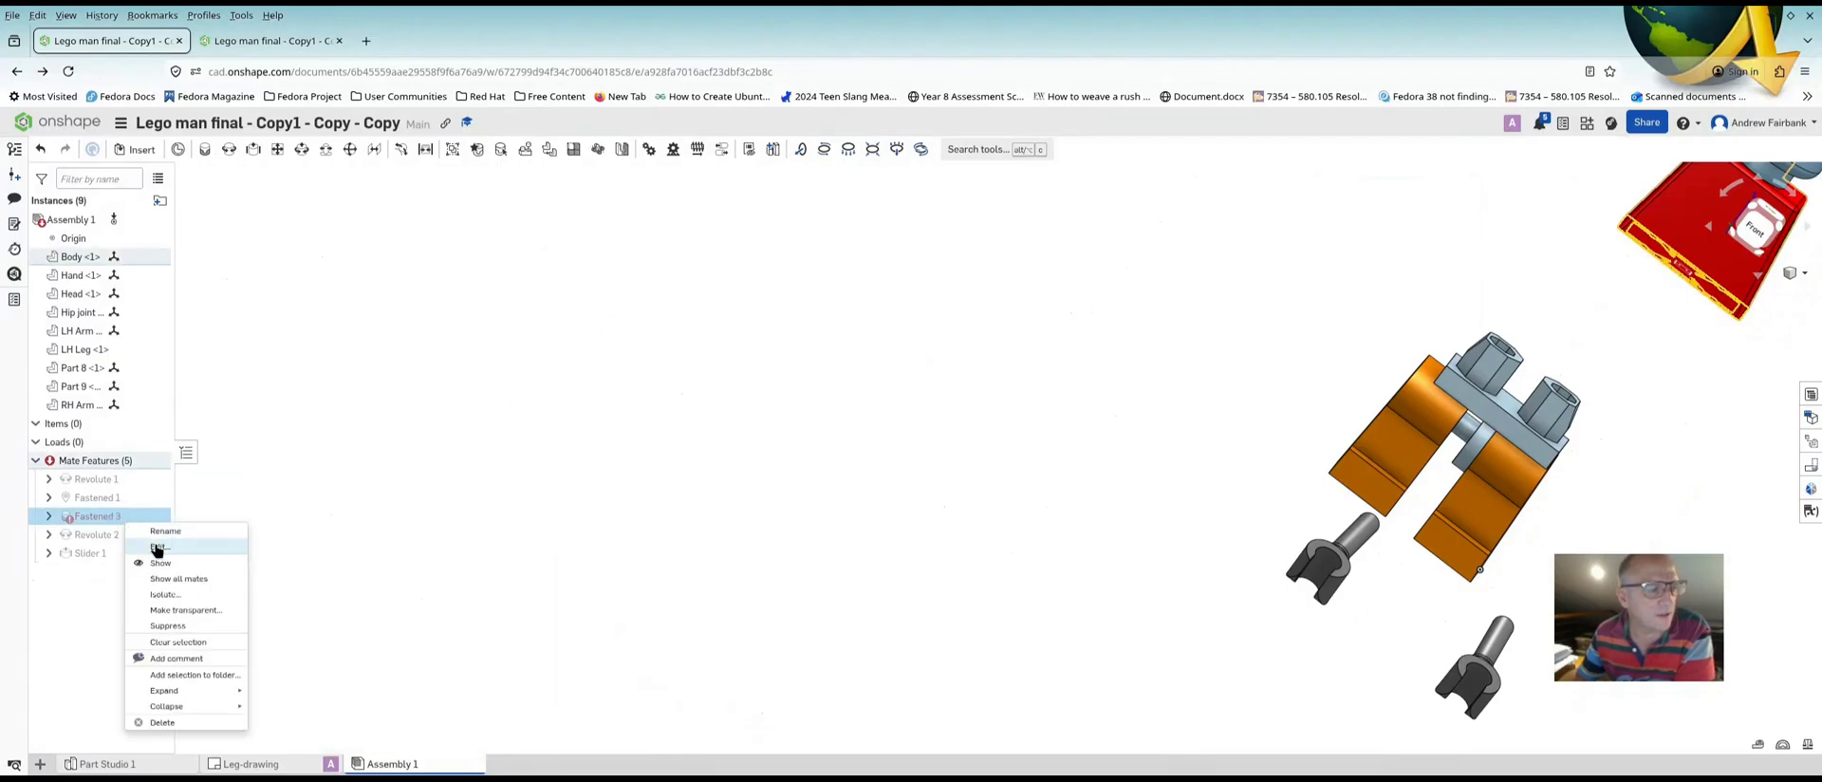
{"action": "left_click", "coordinate": [157, 547]}
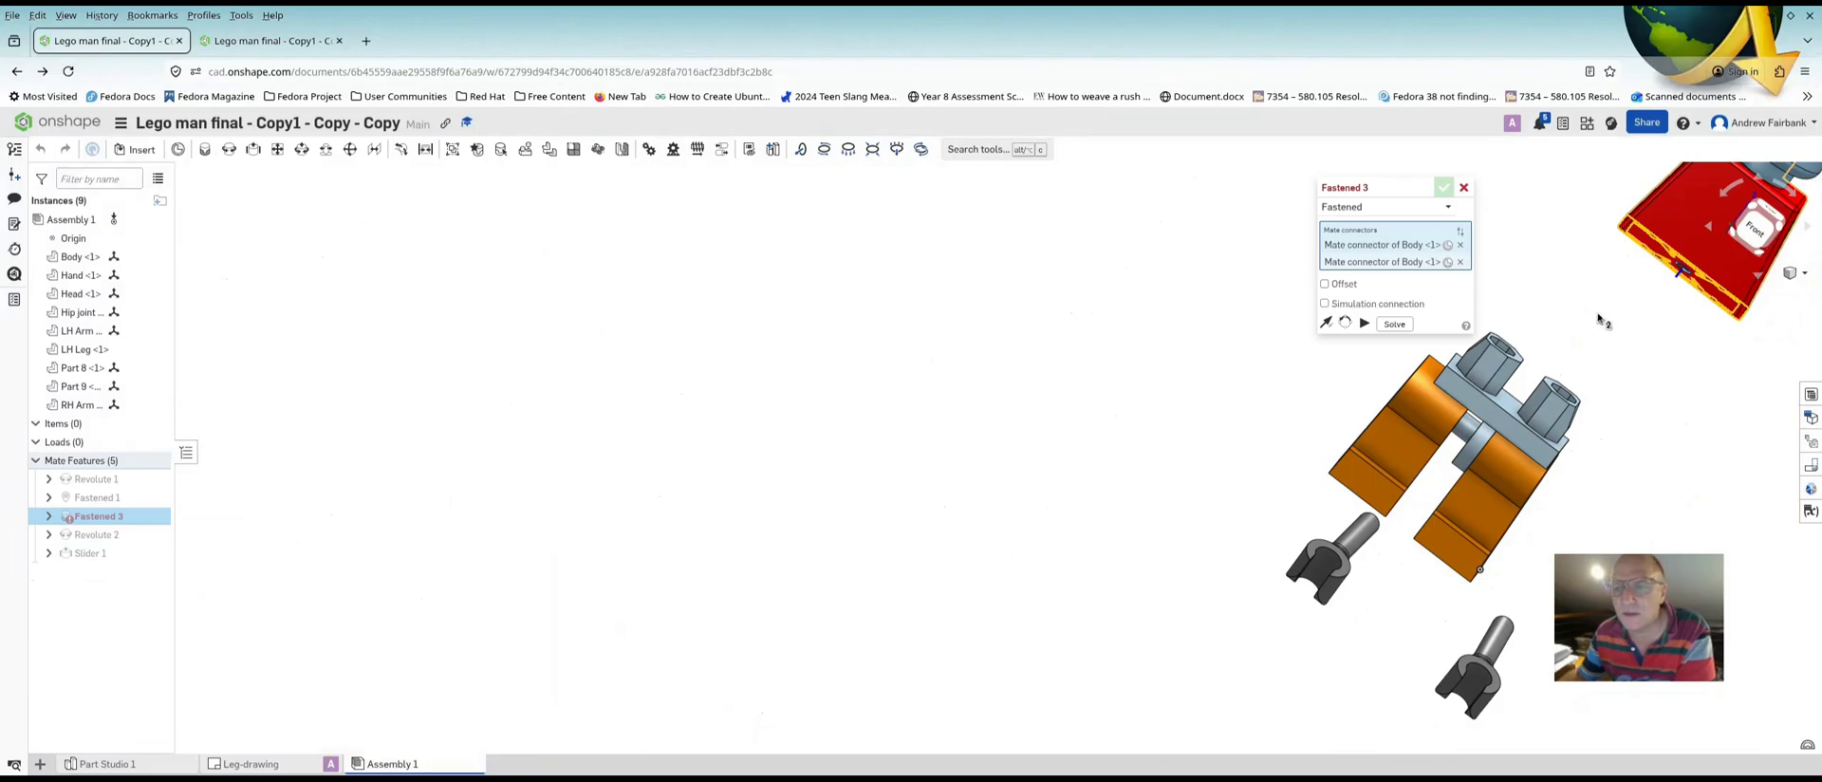
{"action": "left_click", "coordinate": [1459, 262]}
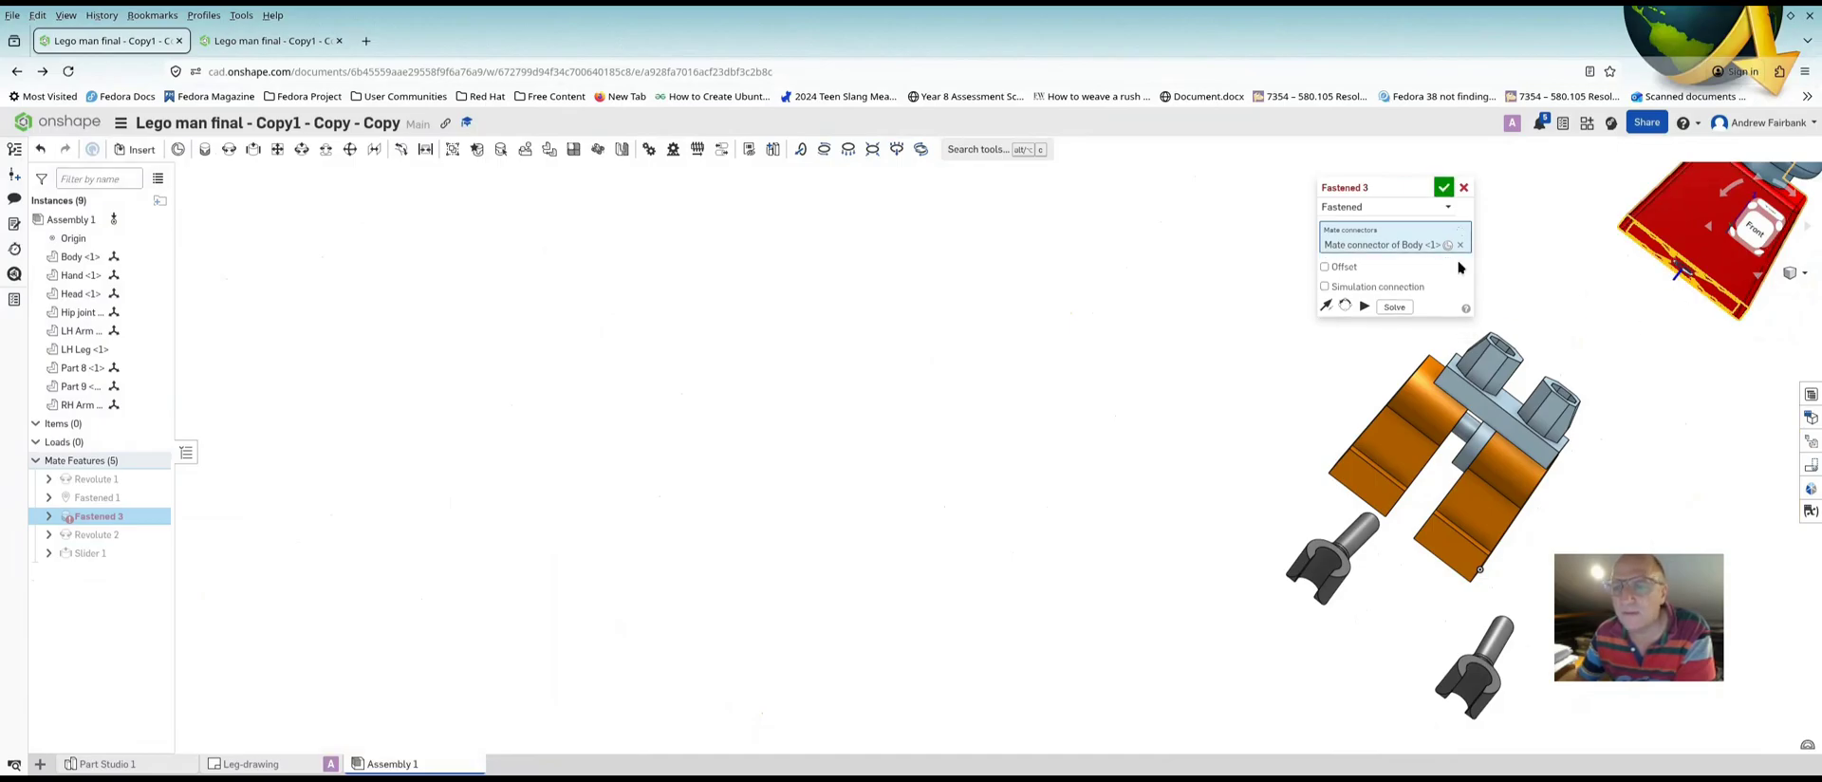
{"action": "left_click", "coordinate": [1511, 408]}
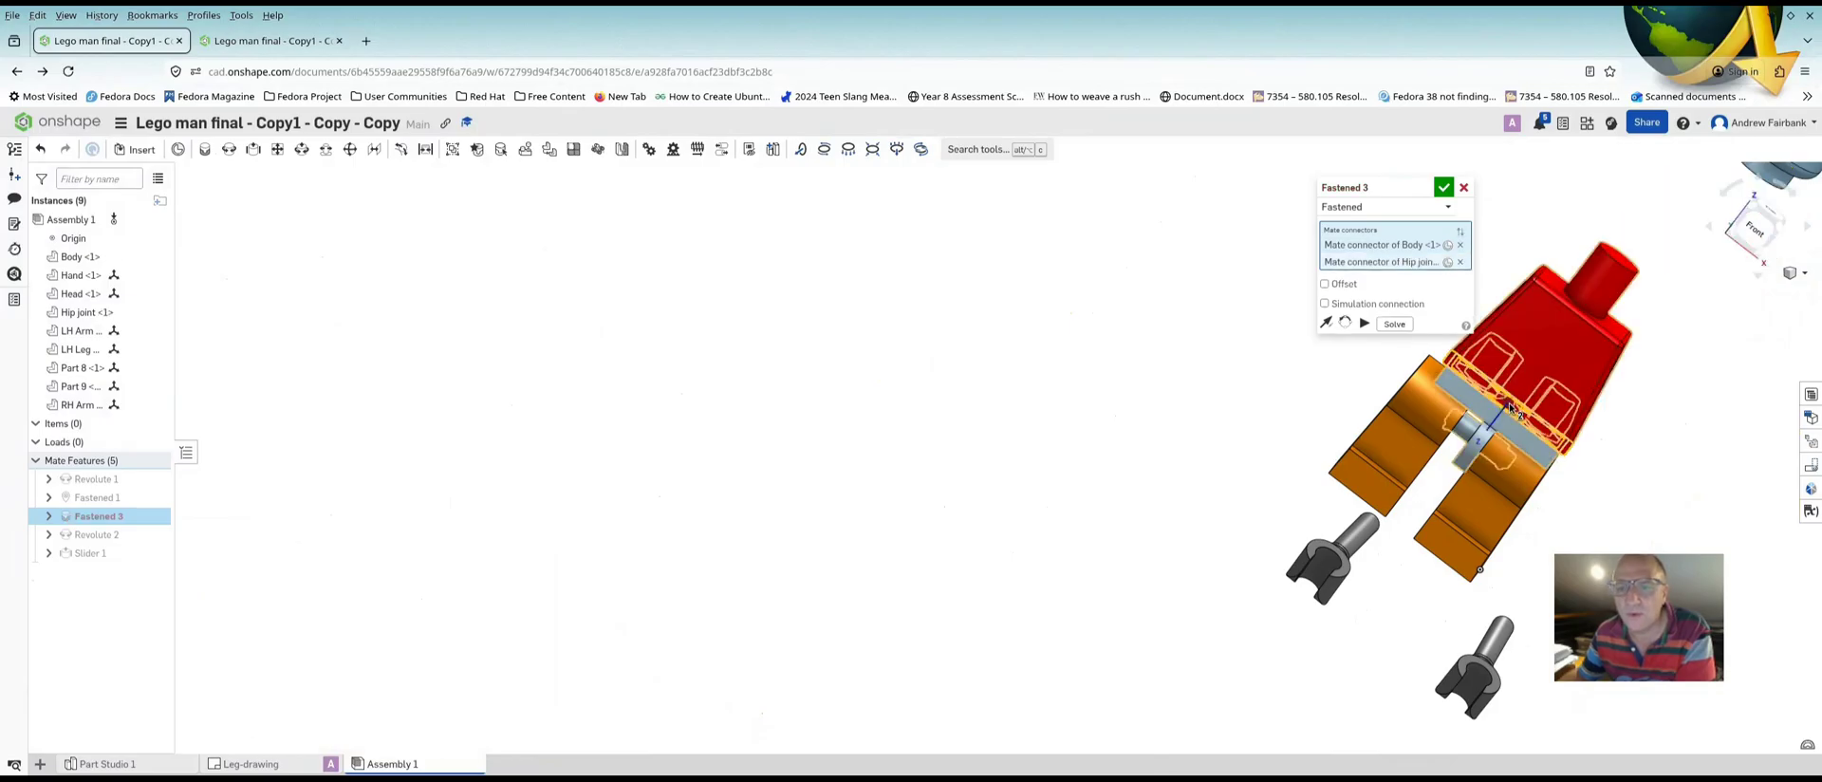
{"action": "left_click", "coordinate": [1443, 189]}
Try to move the LH Leg along its manipulator axis to test the hip mate, and clear the selection
{"action": "mouse_move", "coordinate": [1550, 487]}
{"action": "right_mouse_down"}
{"action": "mouse_move", "coordinate": [1586, 458]}
{"action": "mouse_move", "coordinate": [1621, 480]}
{"action": "mouse_move", "coordinate": [1566, 462]}
{"action": "mouse_move", "coordinate": [1526, 500]}
{"action": "right_mouse_up"}
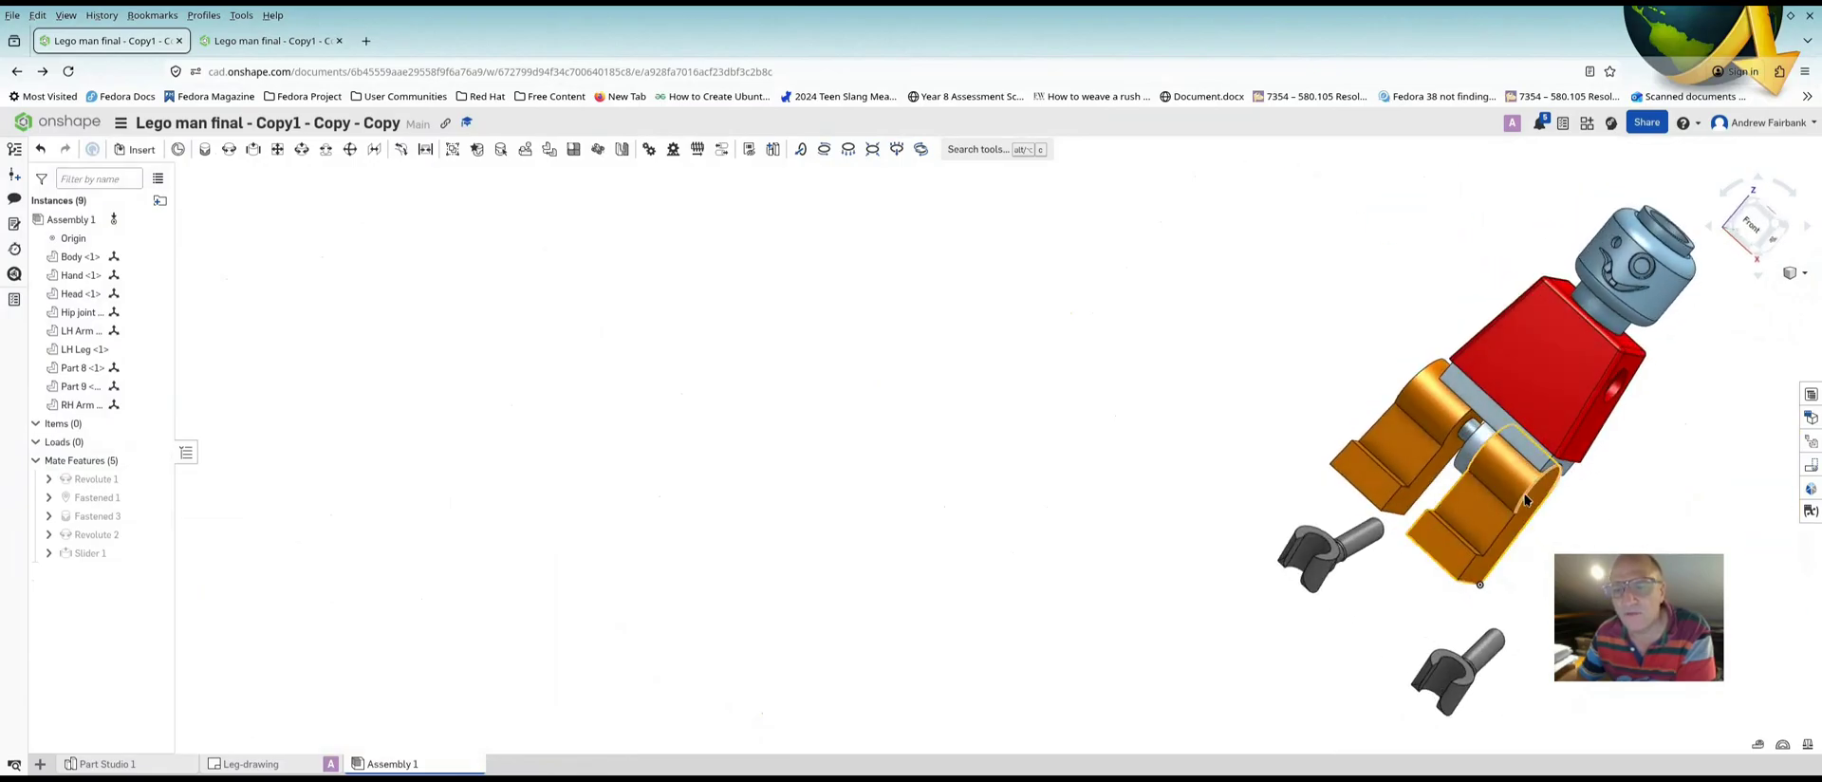
{"action": "left_click", "coordinate": [1526, 500]}
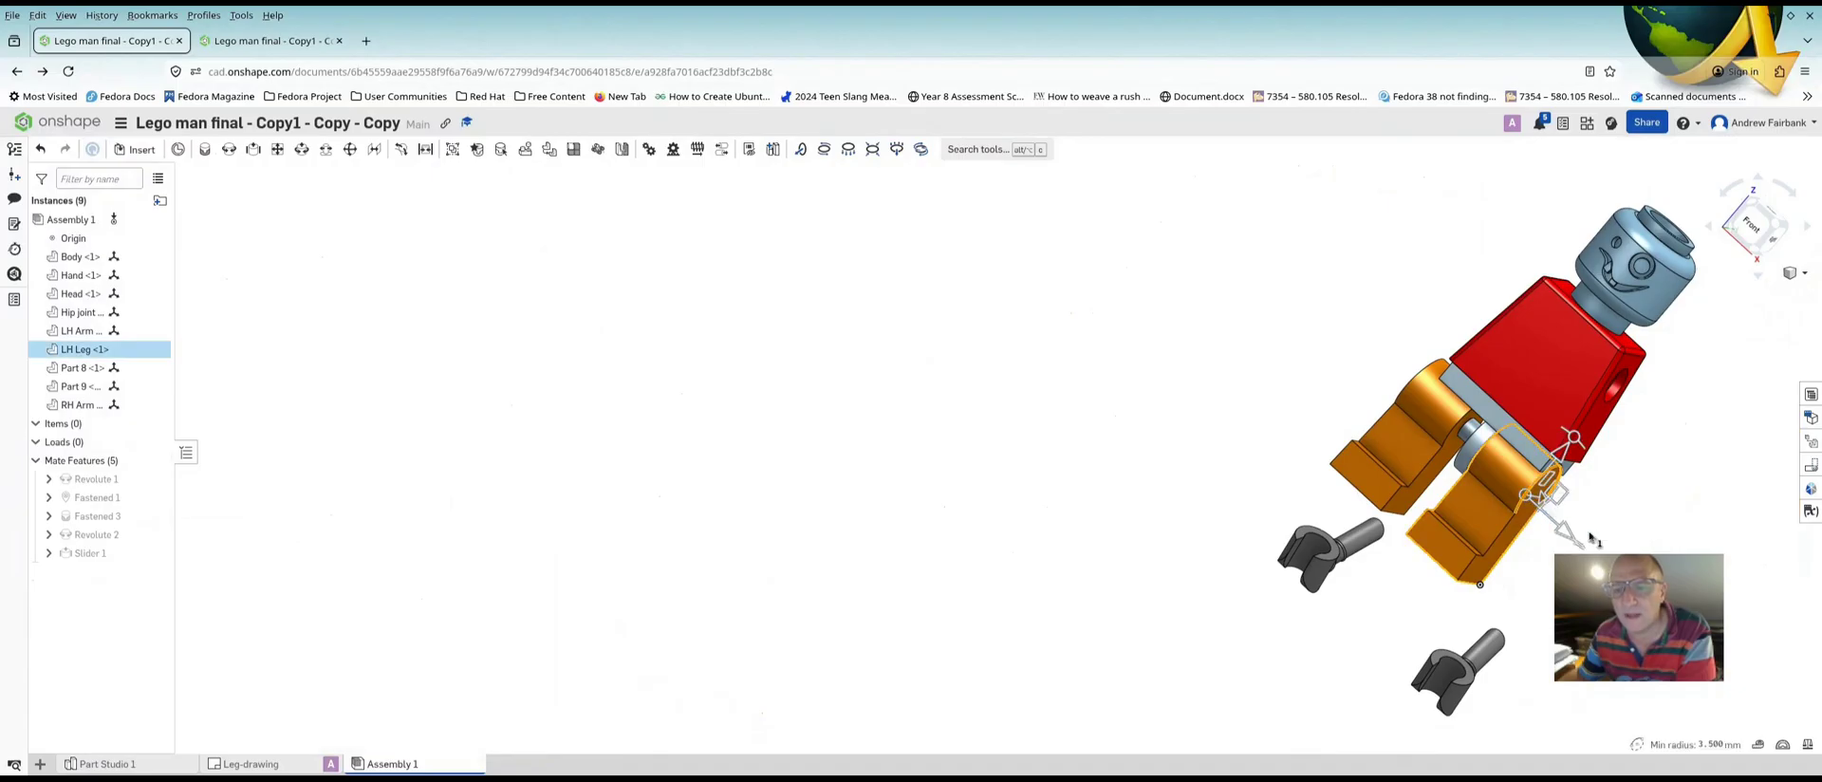
{"action": "left_click_drag", "start_coordinate": [1572, 536], "coordinate": [1617, 576]}
{"action": "left_click", "coordinate": [1429, 416]}
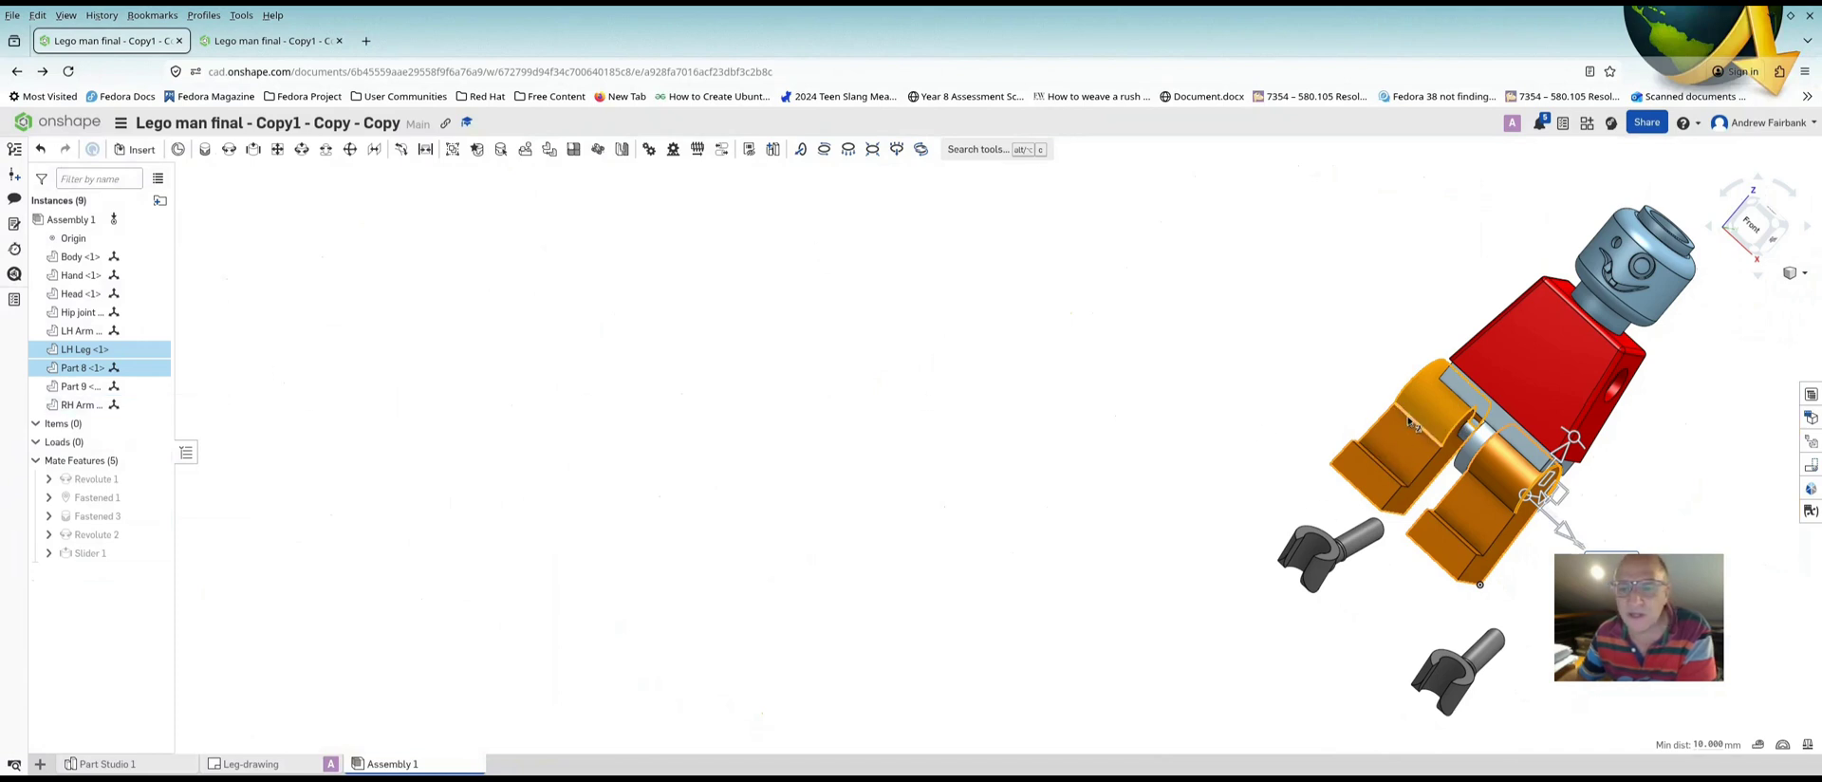
{"action": "left_click", "coordinate": [1661, 488]}
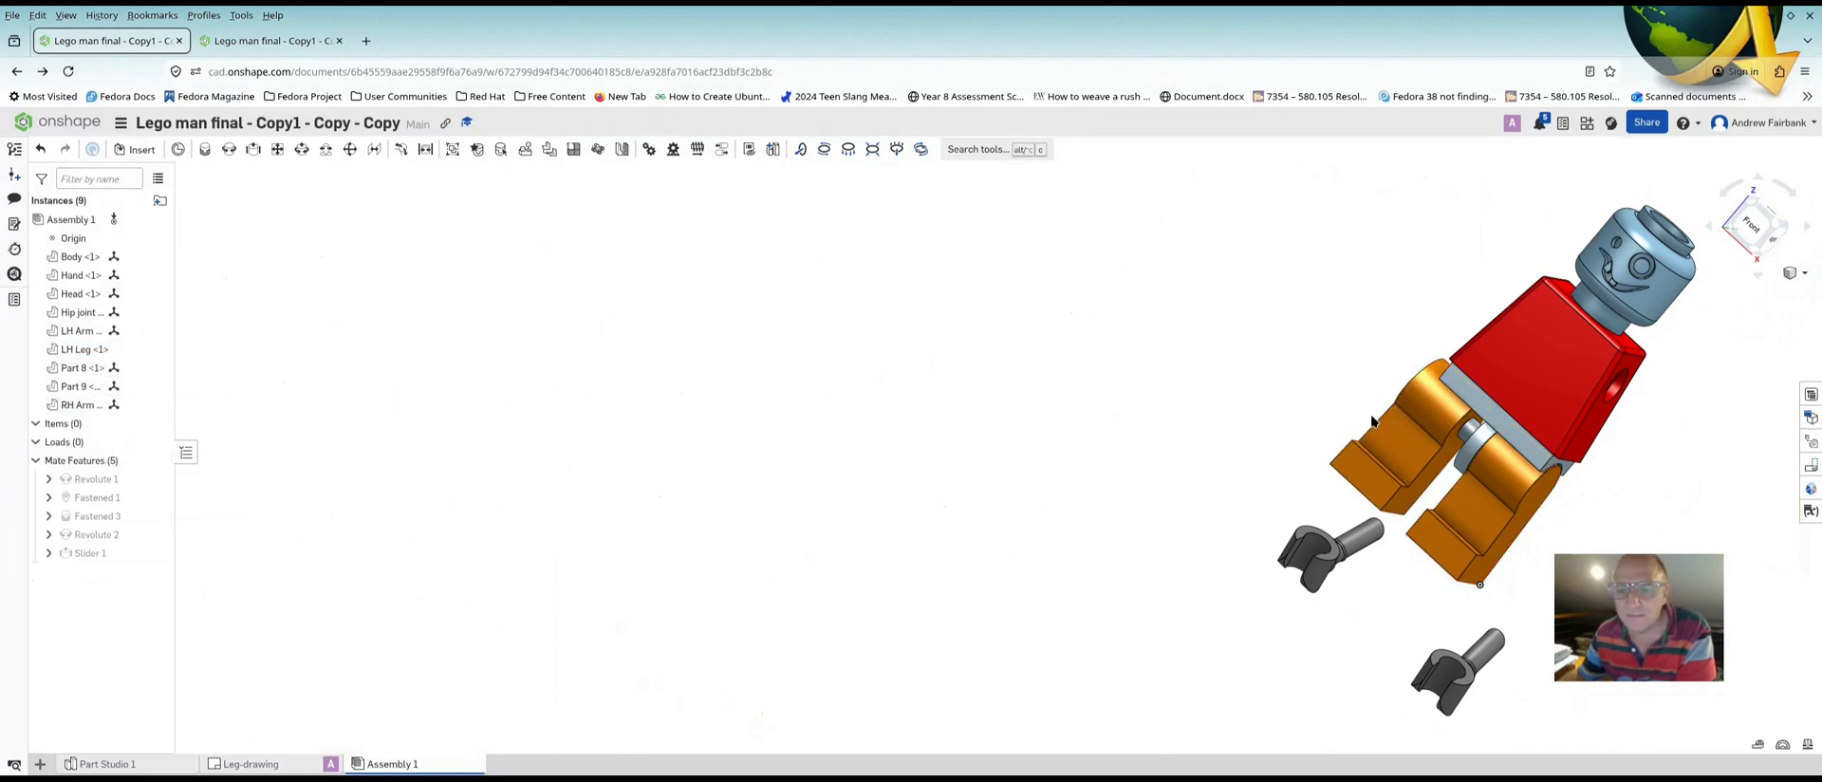
Slide Part 8 about 15 mm off the hip joint's pin and delete the Slider 1 mate
{"action": "left_click", "coordinate": [1422, 402]}
{"action": "left_click_drag", "start_coordinate": [1426, 414], "coordinate": [1335, 339]}
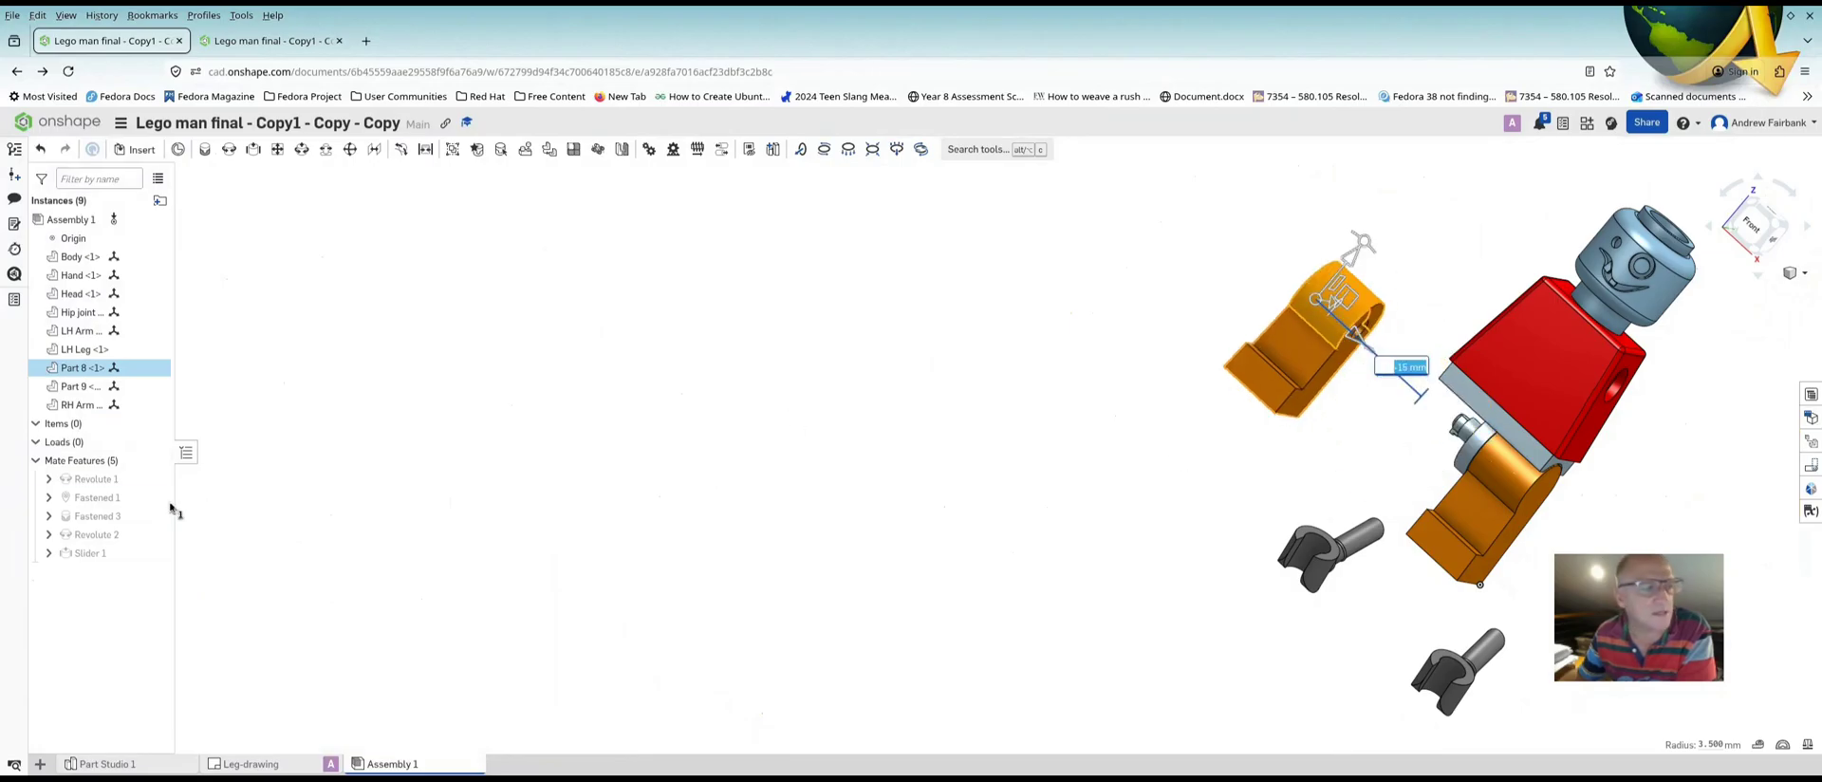
{"action": "right_click", "coordinate": [100, 557]}
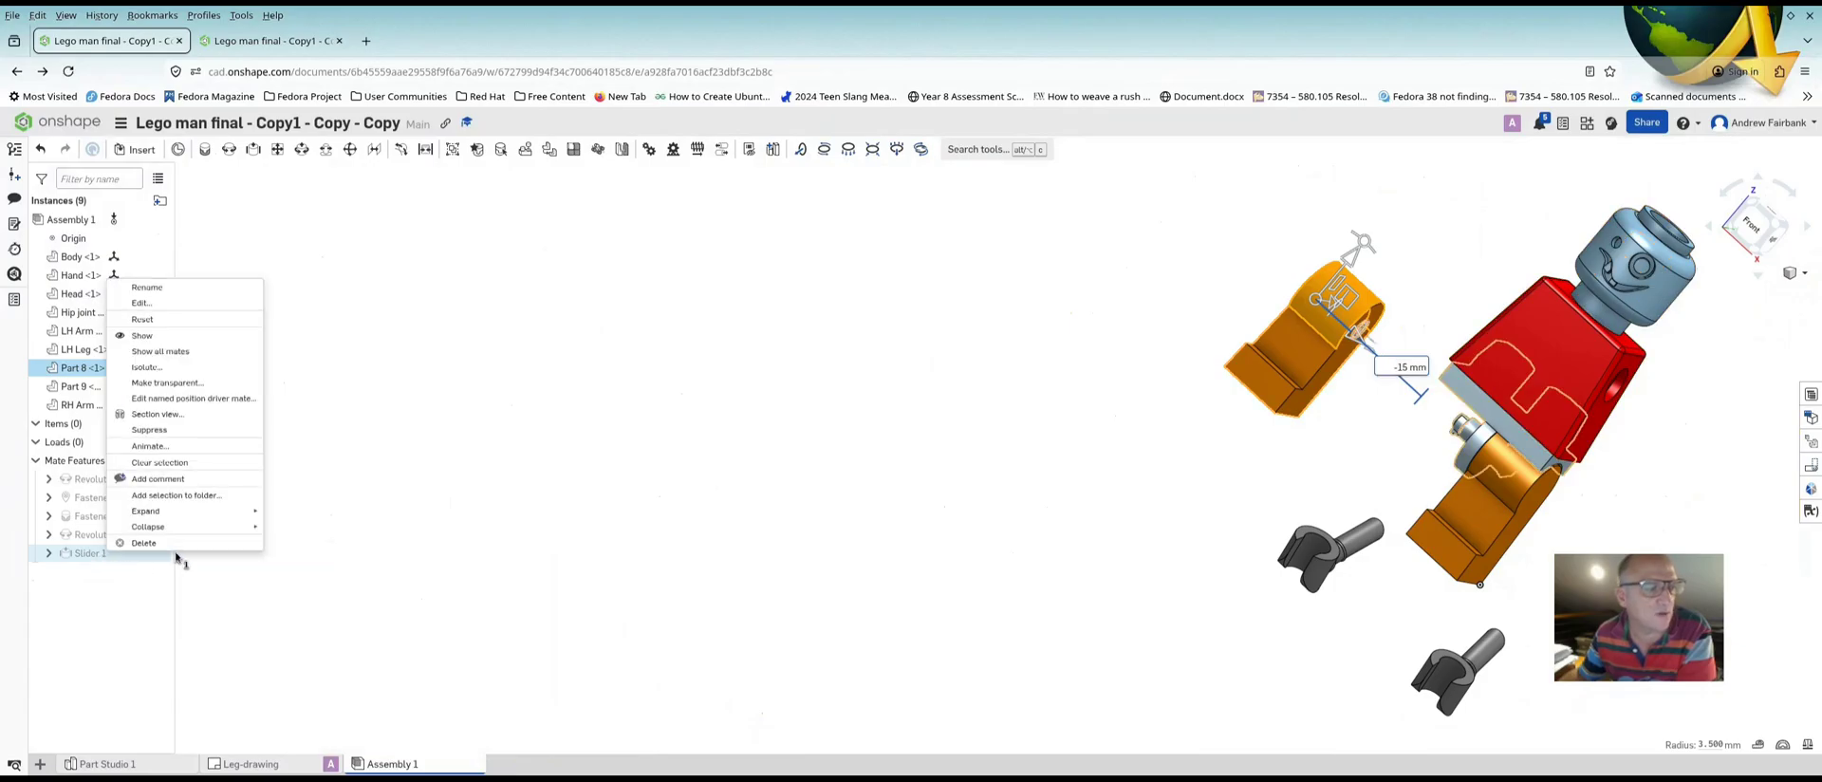
{"action": "left_click", "coordinate": [141, 542]}
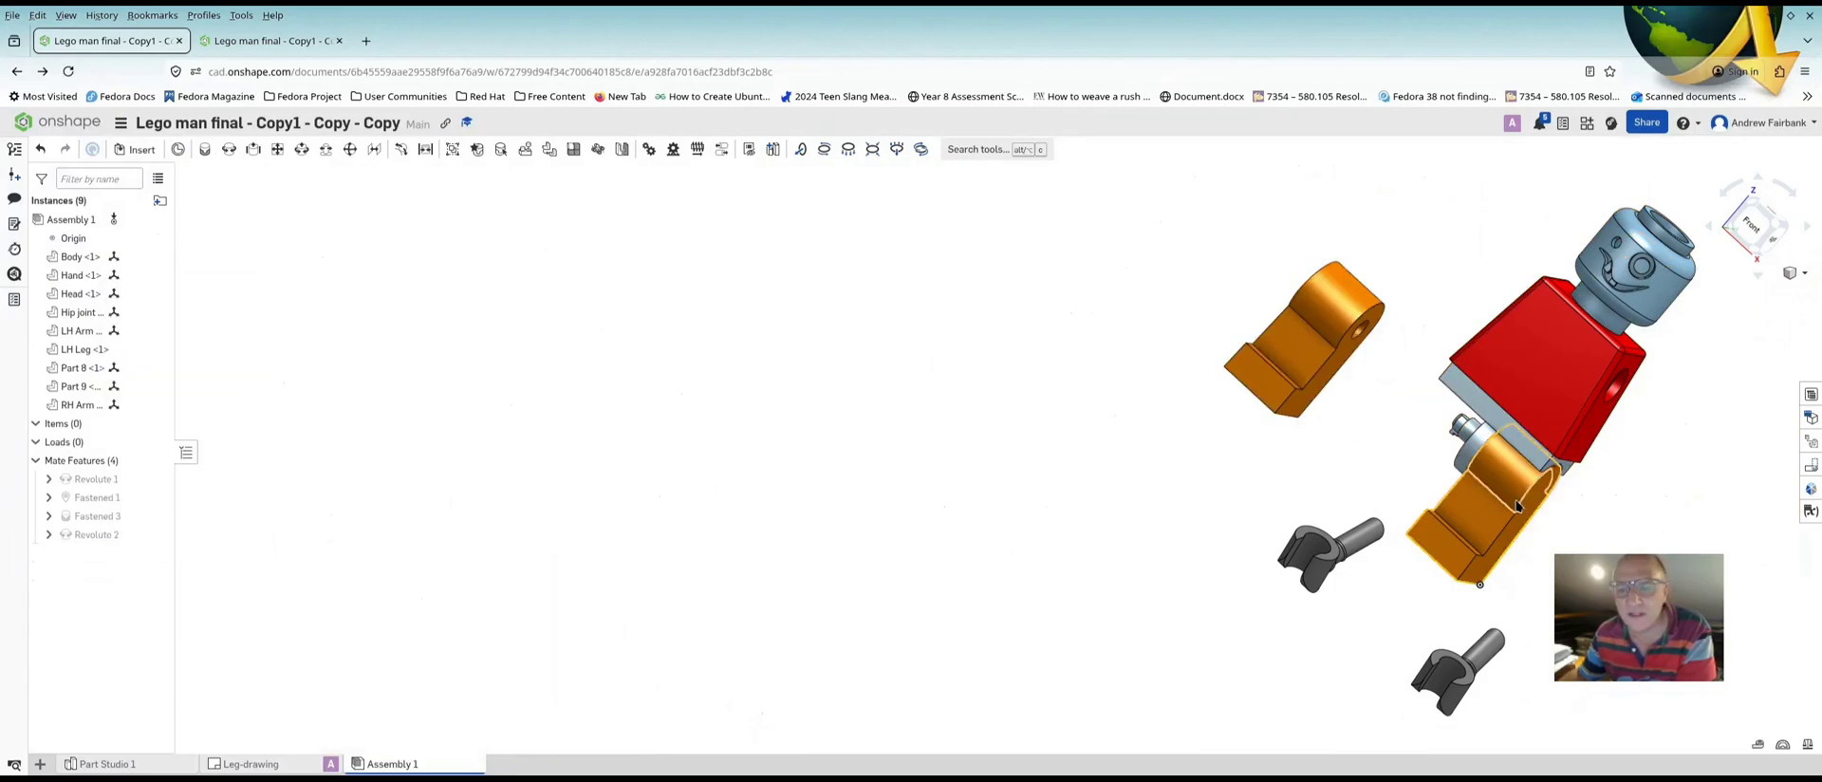
Start a Revolute mate at the inside of the hip hole in the loose leg, Part 8
{"action": "left_click", "coordinate": [228, 149]}
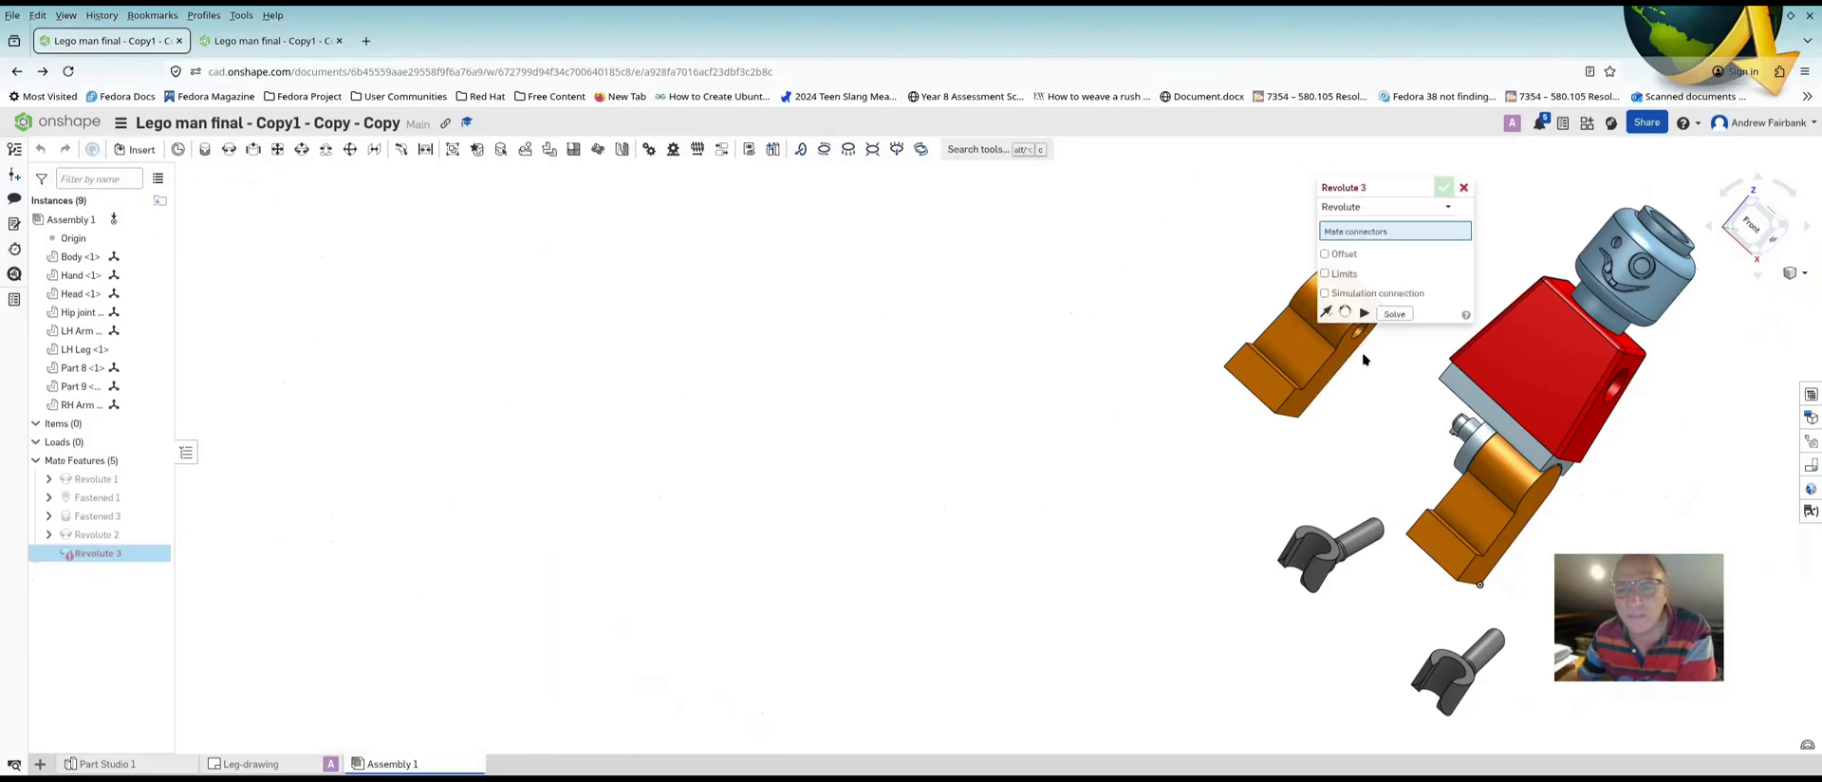
{"action": "left_click_drag", "start_coordinate": [1404, 189], "coordinate": [962, 179]}
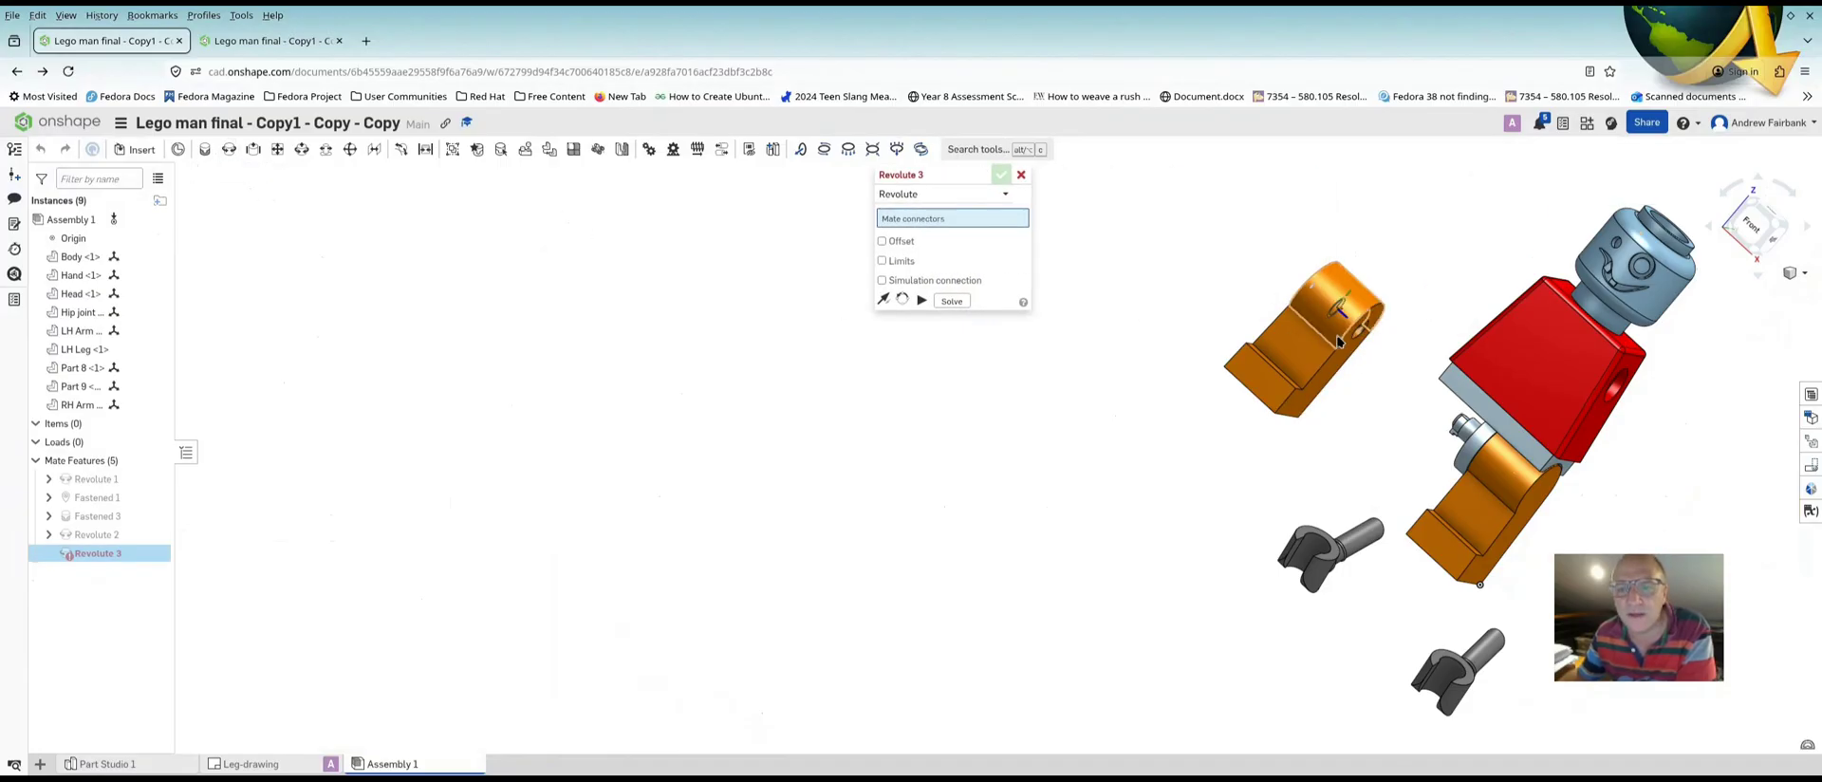
{"action": "scroll", "coordinate": [1342, 340], "scroll_direction": "up", "scroll_amount": 5}
{"action": "scroll", "coordinate": [1341, 339], "scroll_direction": "up", "scroll_amount": 3}
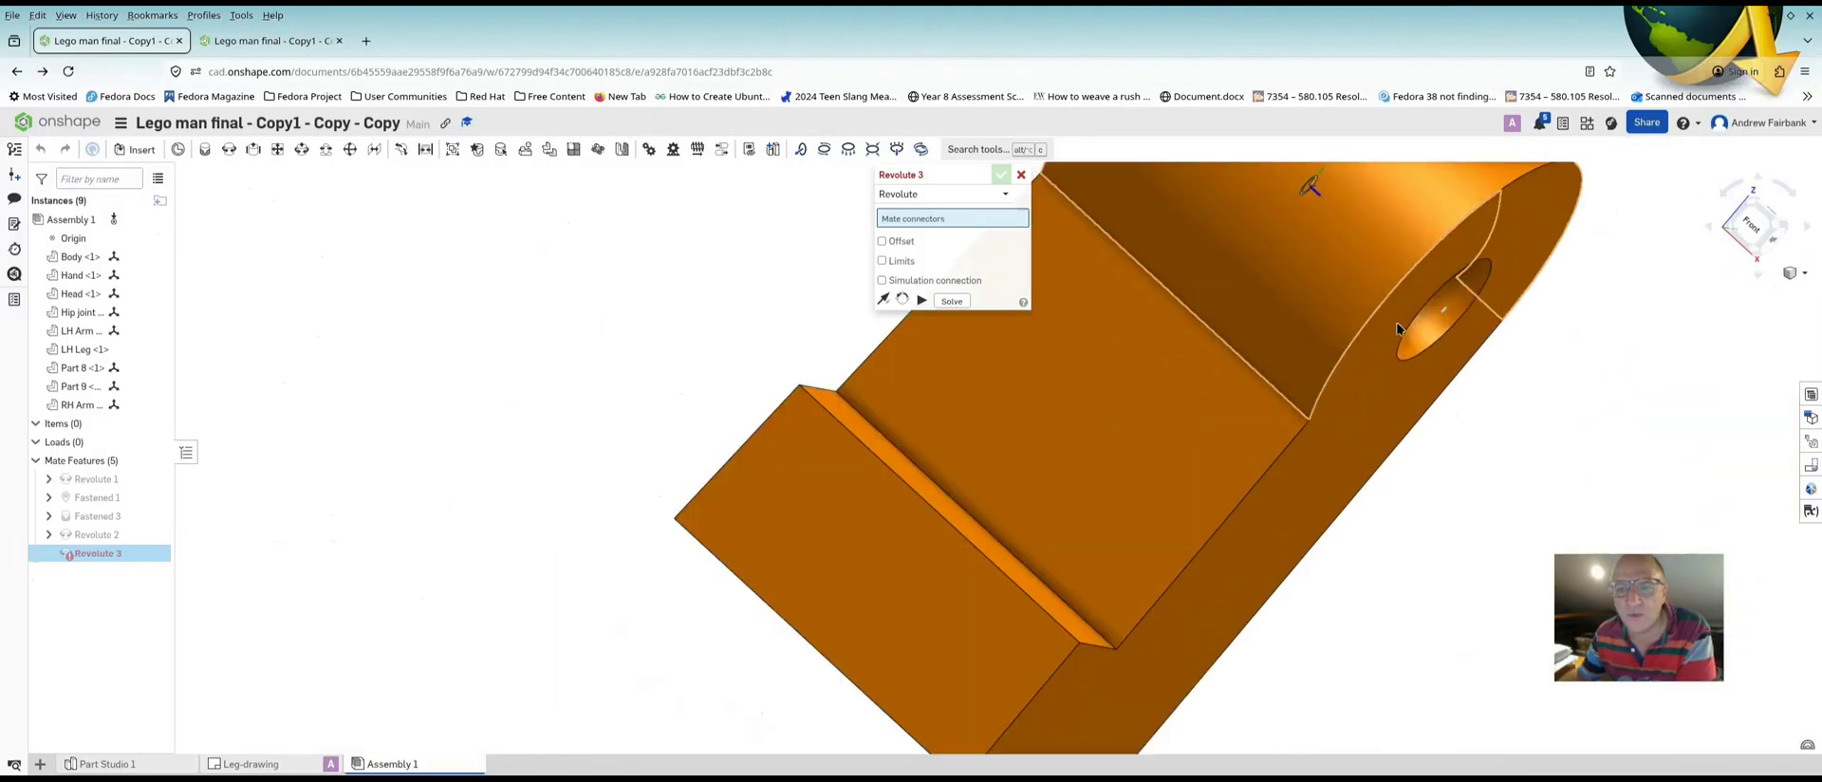
{"action": "left_click", "coordinate": [1446, 315]}
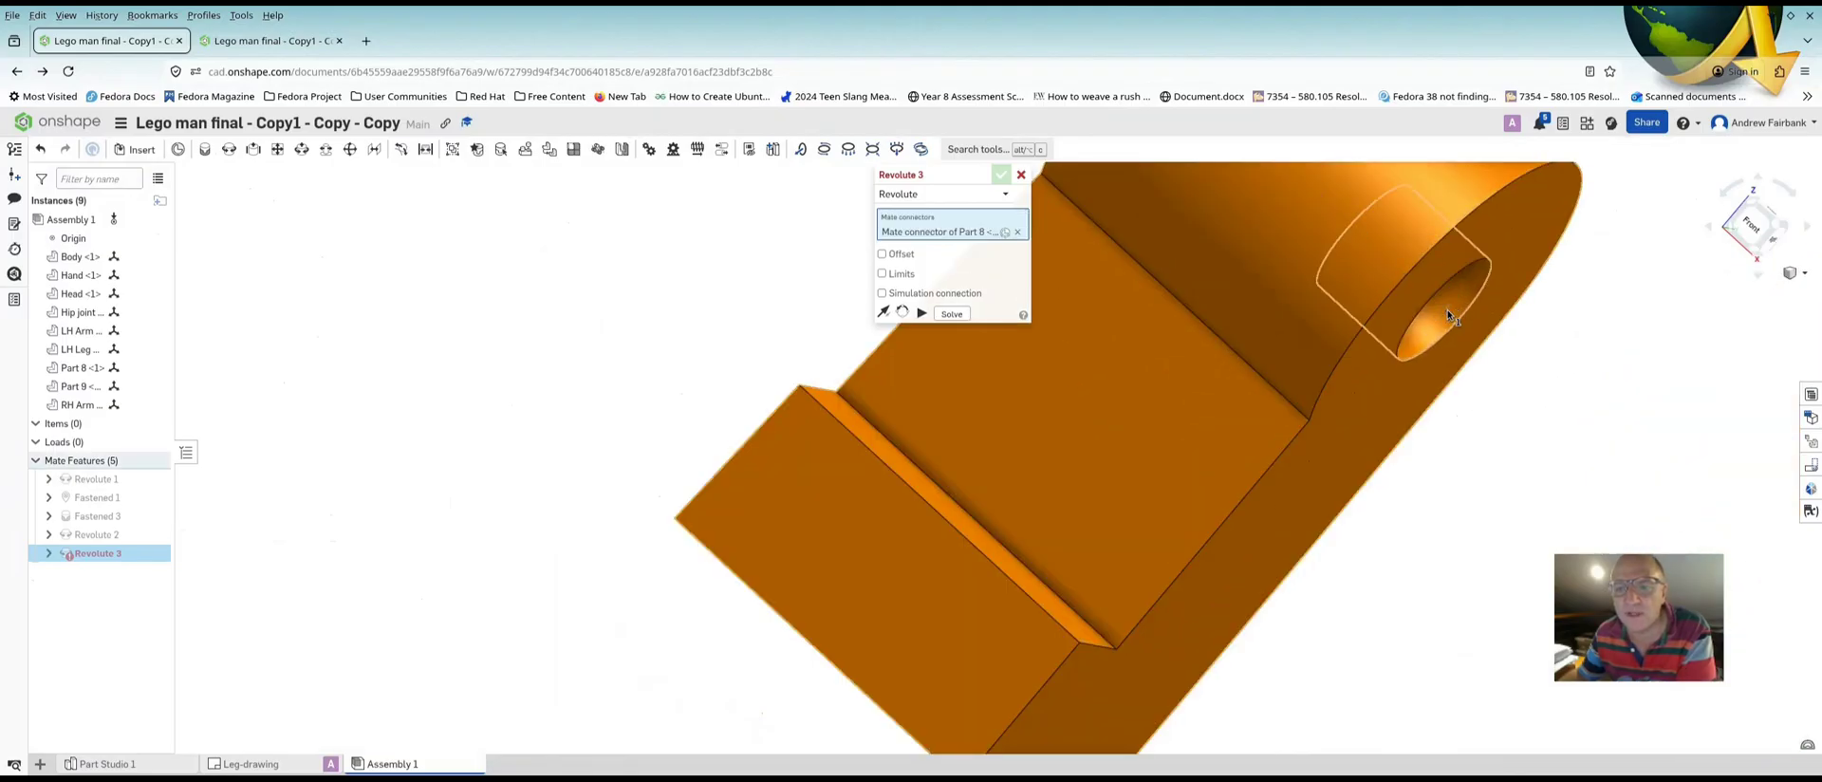
Complete the Revolute mate at the base of the hip joint's free pin and leave the mate command
{"action": "scroll", "coordinate": [1487, 384], "scroll_direction": "down", "scroll_amount": 4}
{"action": "scroll", "coordinate": [1529, 421], "scroll_direction": "down", "scroll_amount": 2}
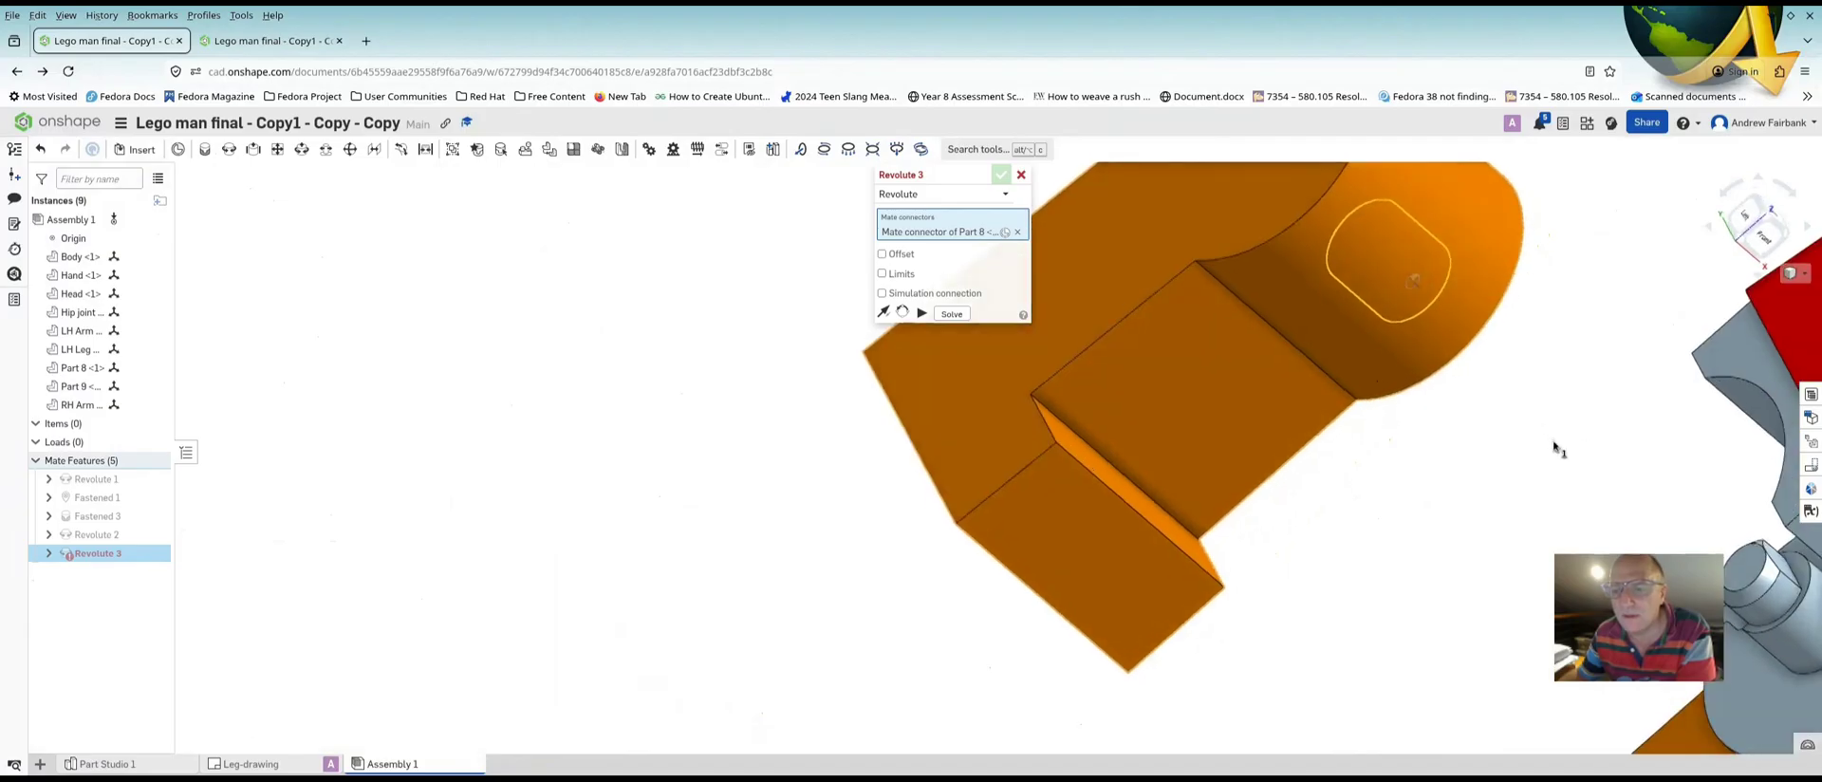
{"action": "scroll", "coordinate": [1753, 577], "scroll_direction": "up", "scroll_amount": 5}
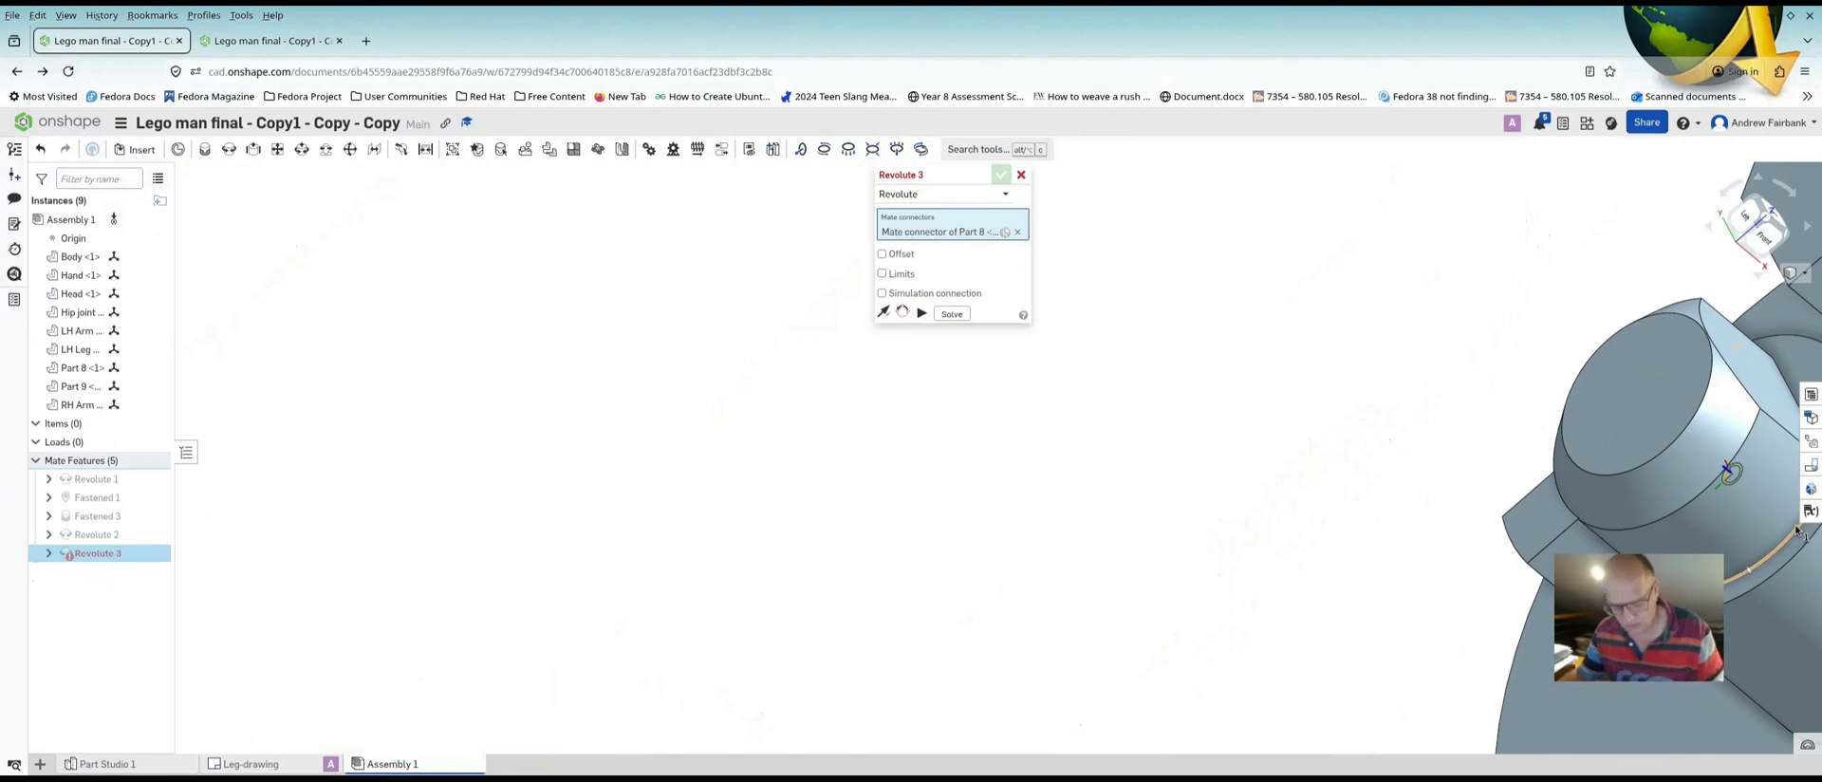
{"action": "left_click", "coordinate": [1728, 474]}
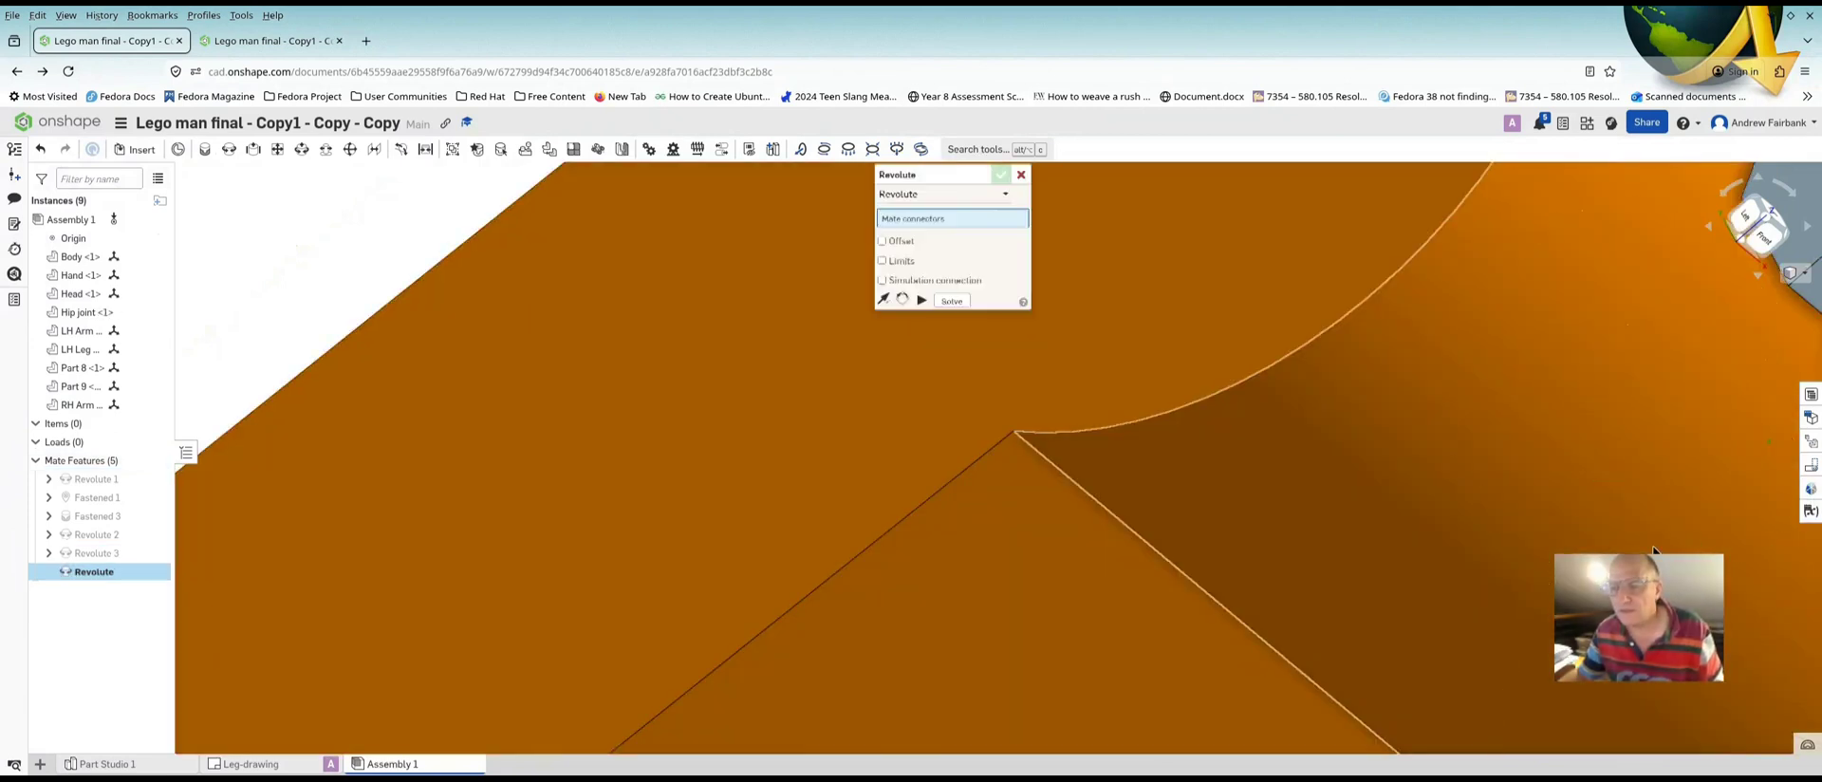
{"action": "key", "text": "Escape"}
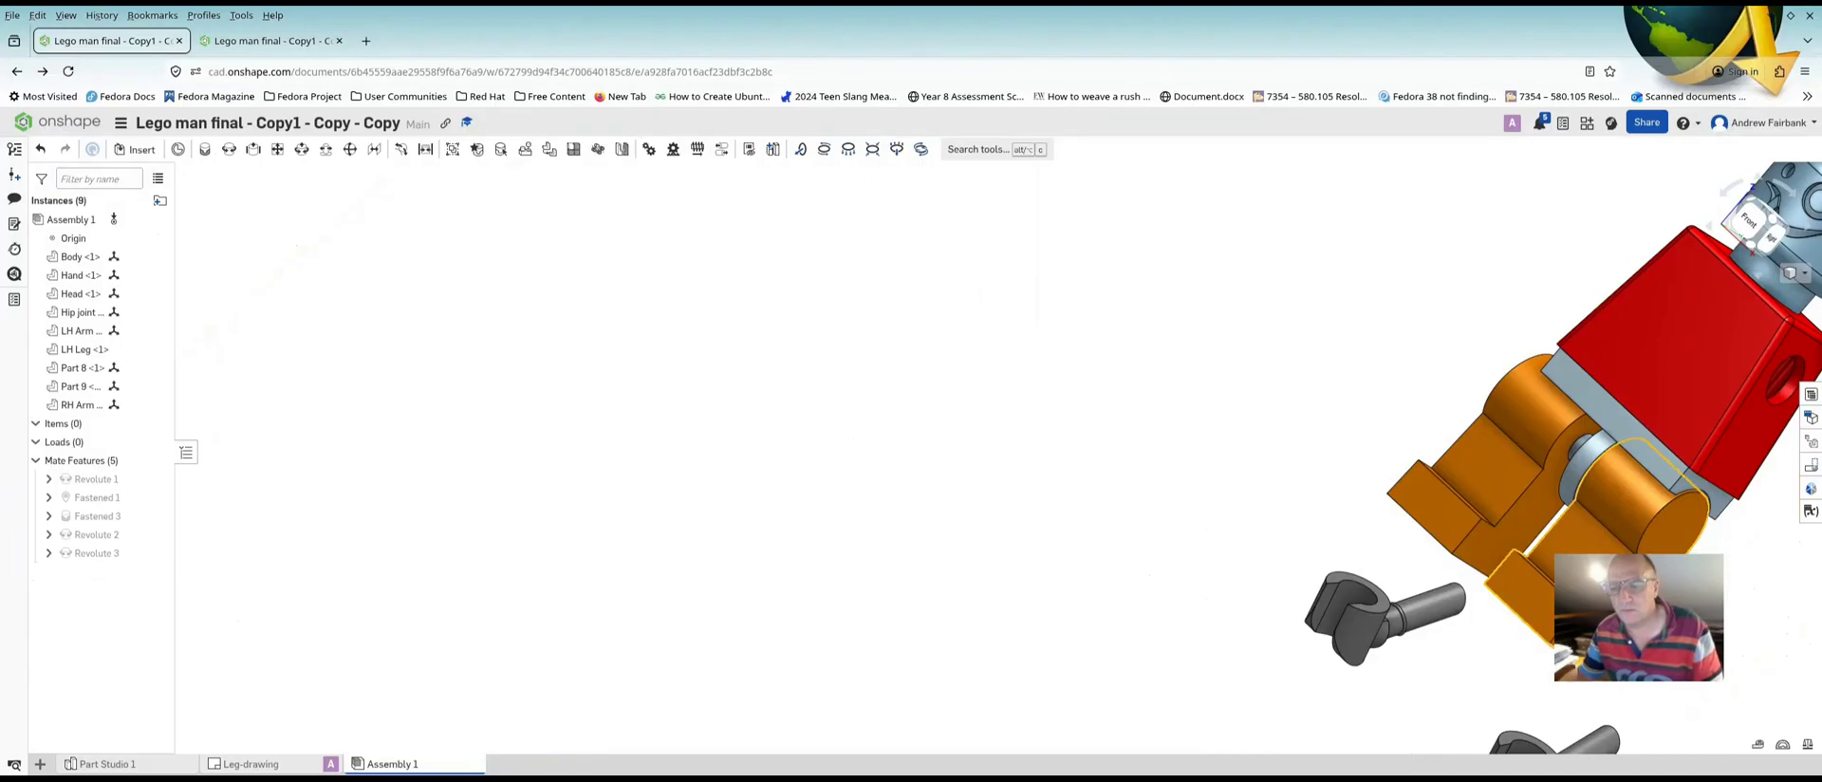
Try rotating the Body and LH Leg together to test how the joints move, and clear the selection
{"action": "right_click_drag", "start_coordinate": [1656, 512], "coordinate": [1603, 518]}
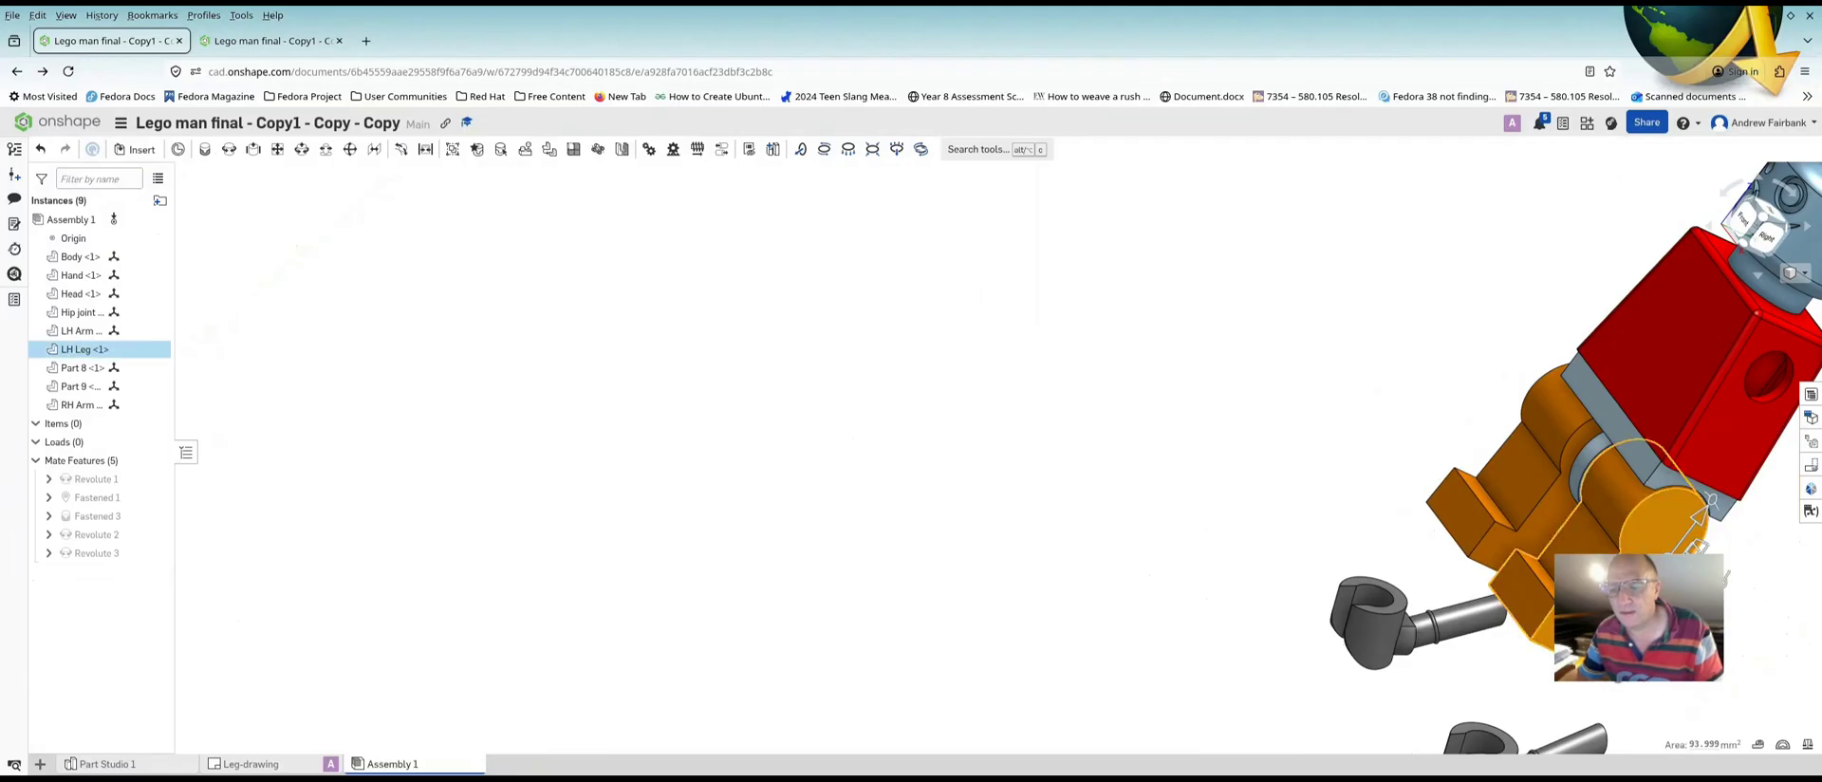
{"action": "left_click", "coordinate": [1738, 406]}
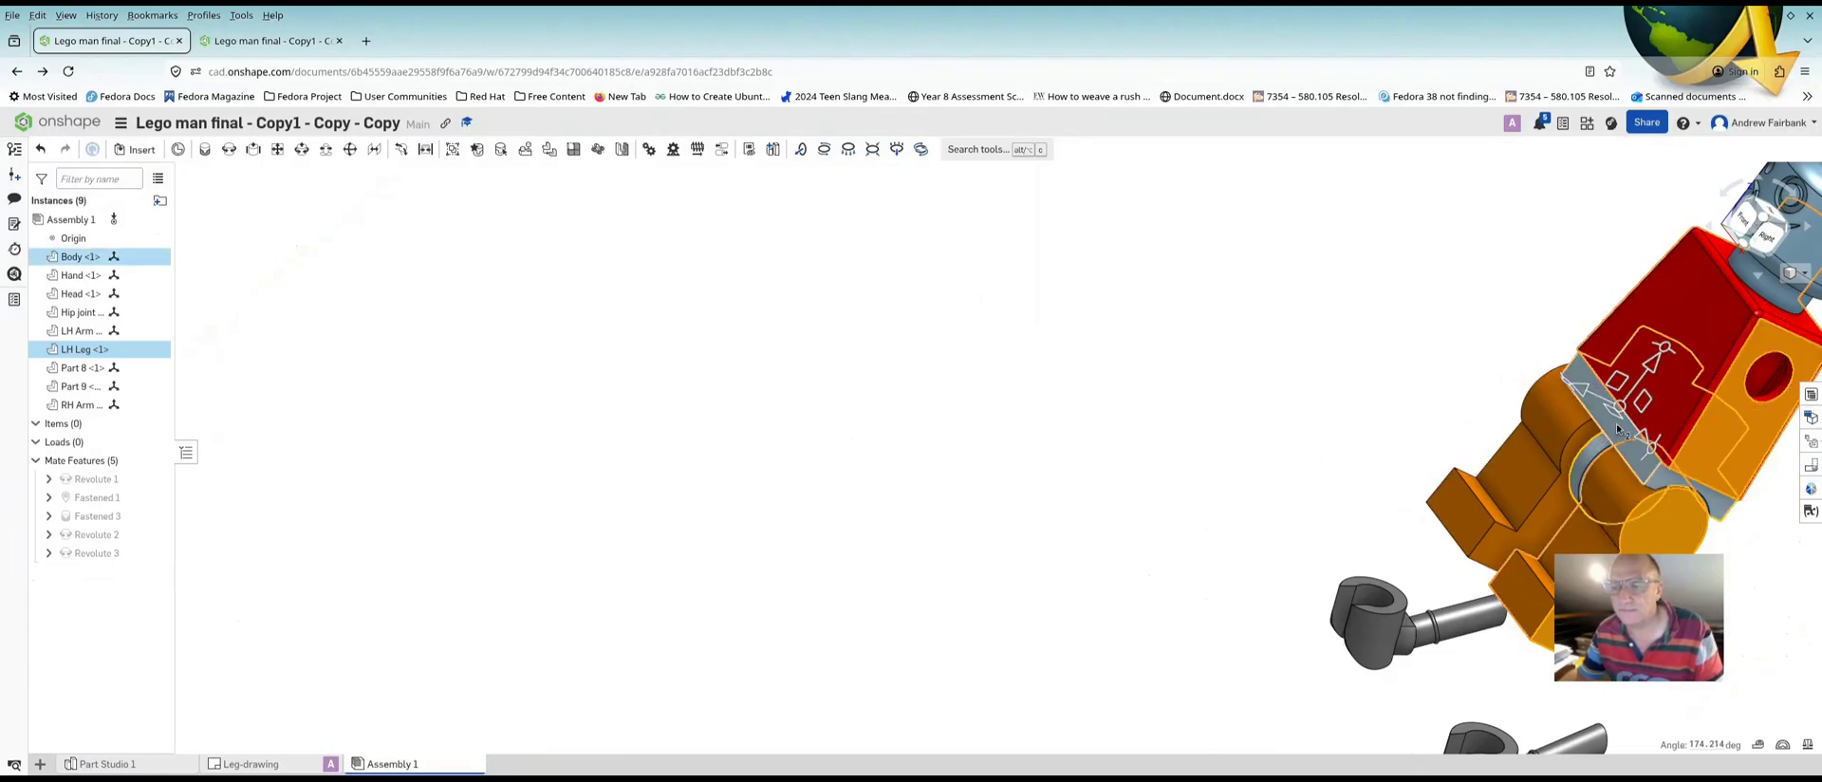
{"action": "mouse_move", "coordinate": [1662, 353]}
{"action": "left_mouse_down"}
{"action": "mouse_move", "coordinate": [1753, 357]}
{"action": "mouse_move", "coordinate": [1452, 302]}
{"action": "mouse_move", "coordinate": [1699, 357]}
{"action": "mouse_move", "coordinate": [1674, 332]}
{"action": "mouse_move", "coordinate": [1725, 347]}
{"action": "mouse_move", "coordinate": [1746, 380]}
{"action": "mouse_move", "coordinate": [1700, 321]}
{"action": "mouse_move", "coordinate": [1476, 312]}
{"action": "mouse_move", "coordinate": [1670, 338]}
{"action": "left_mouse_up"}
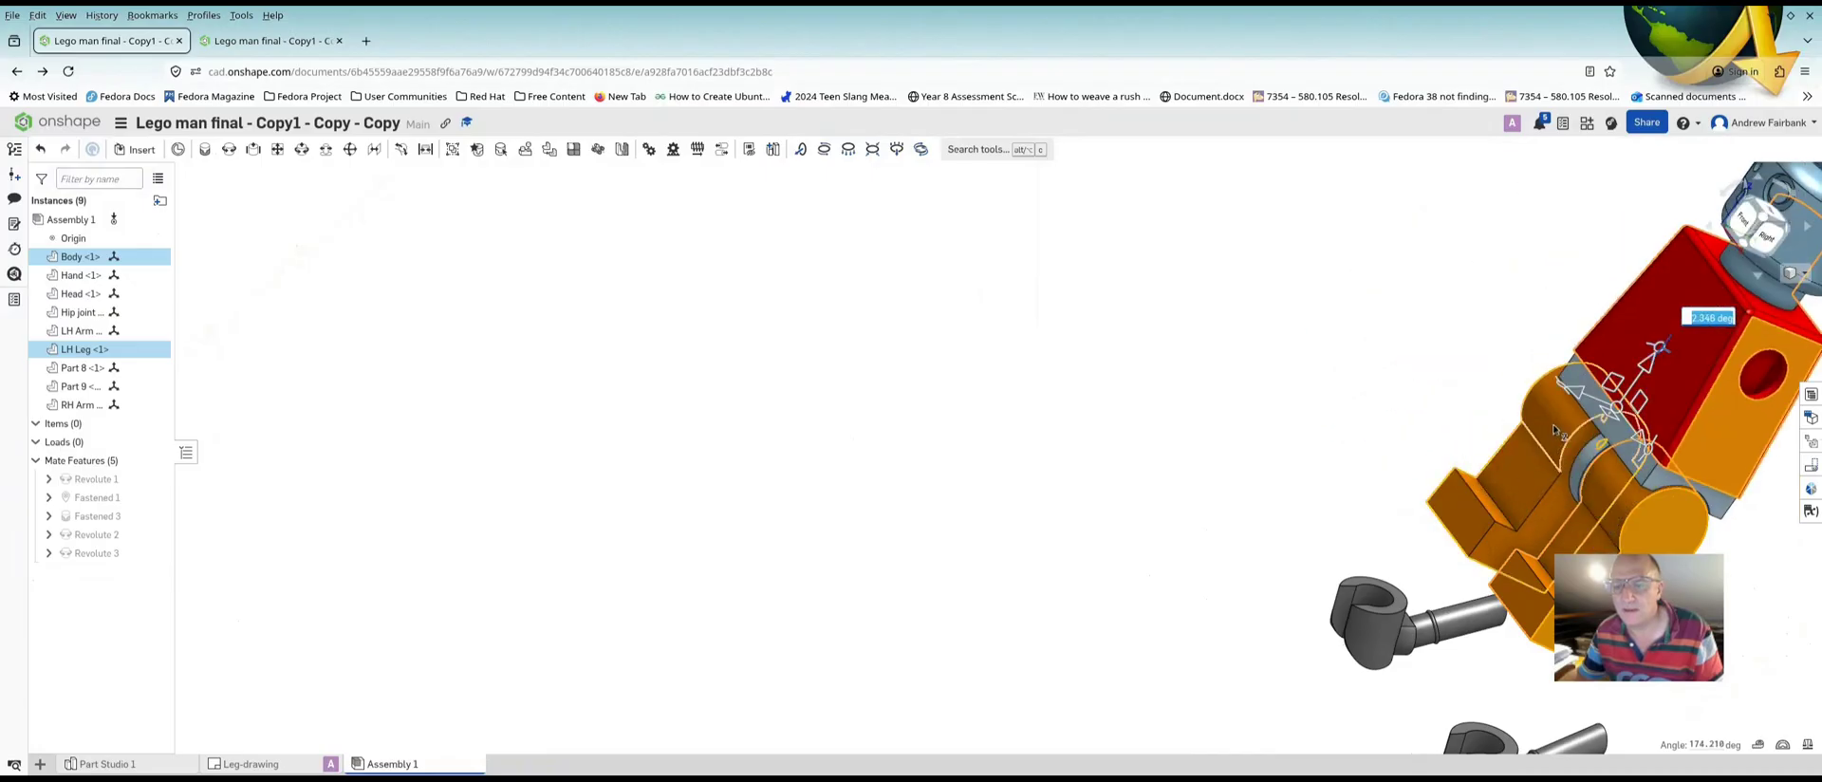
{"action": "scroll", "coordinate": [1581, 474], "scroll_direction": "down", "scroll_amount": 5}
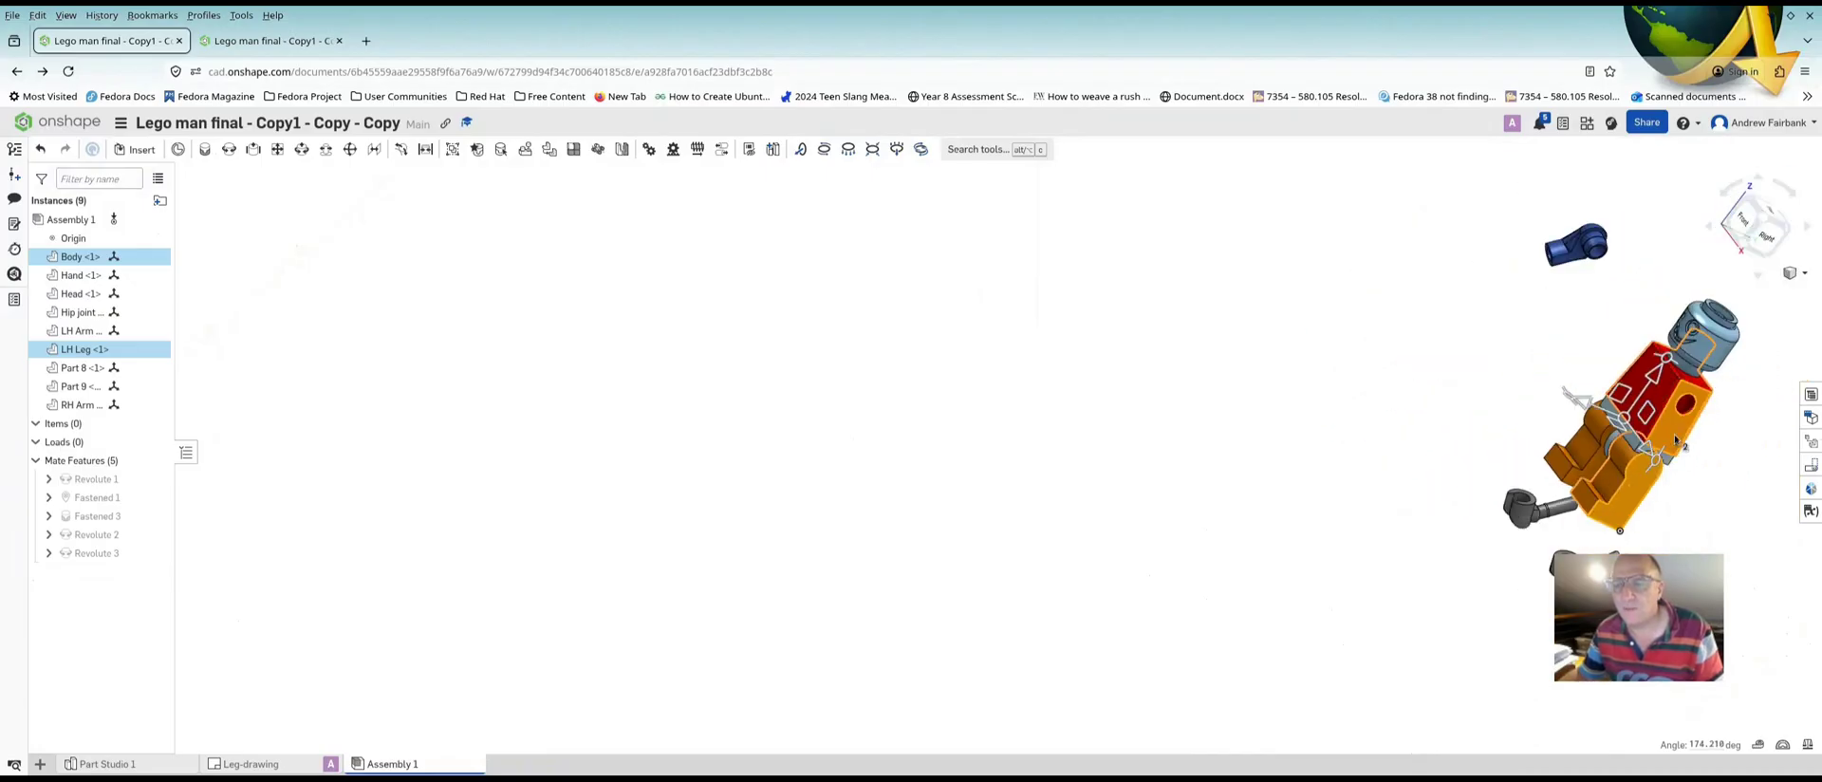
{"action": "left_click", "coordinate": [1599, 434]}
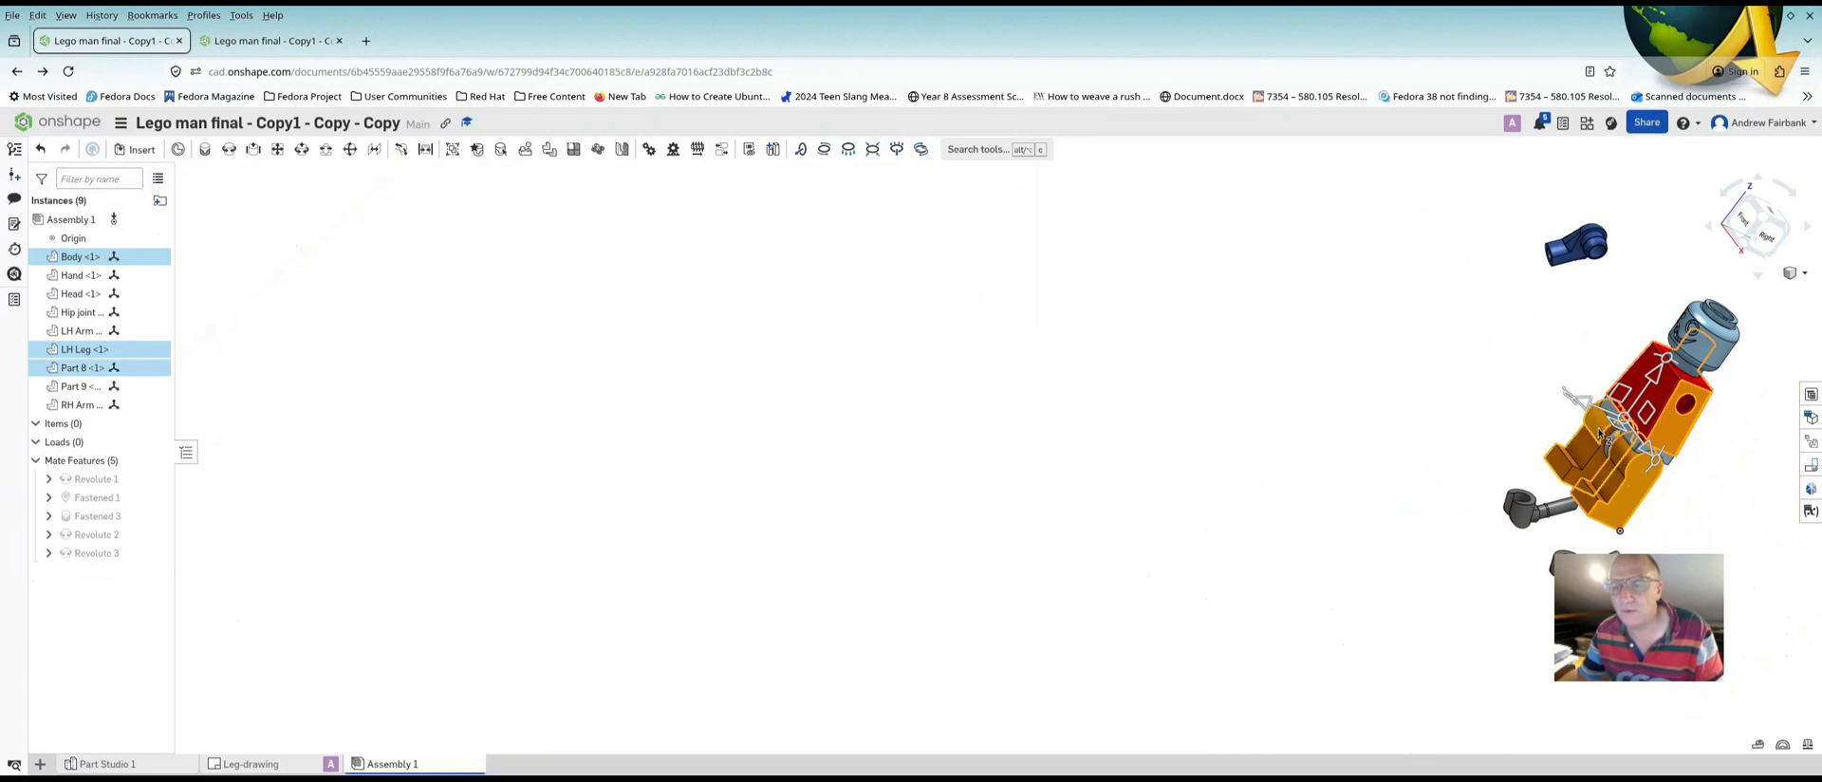
{"action": "left_click", "coordinate": [1727, 513]}
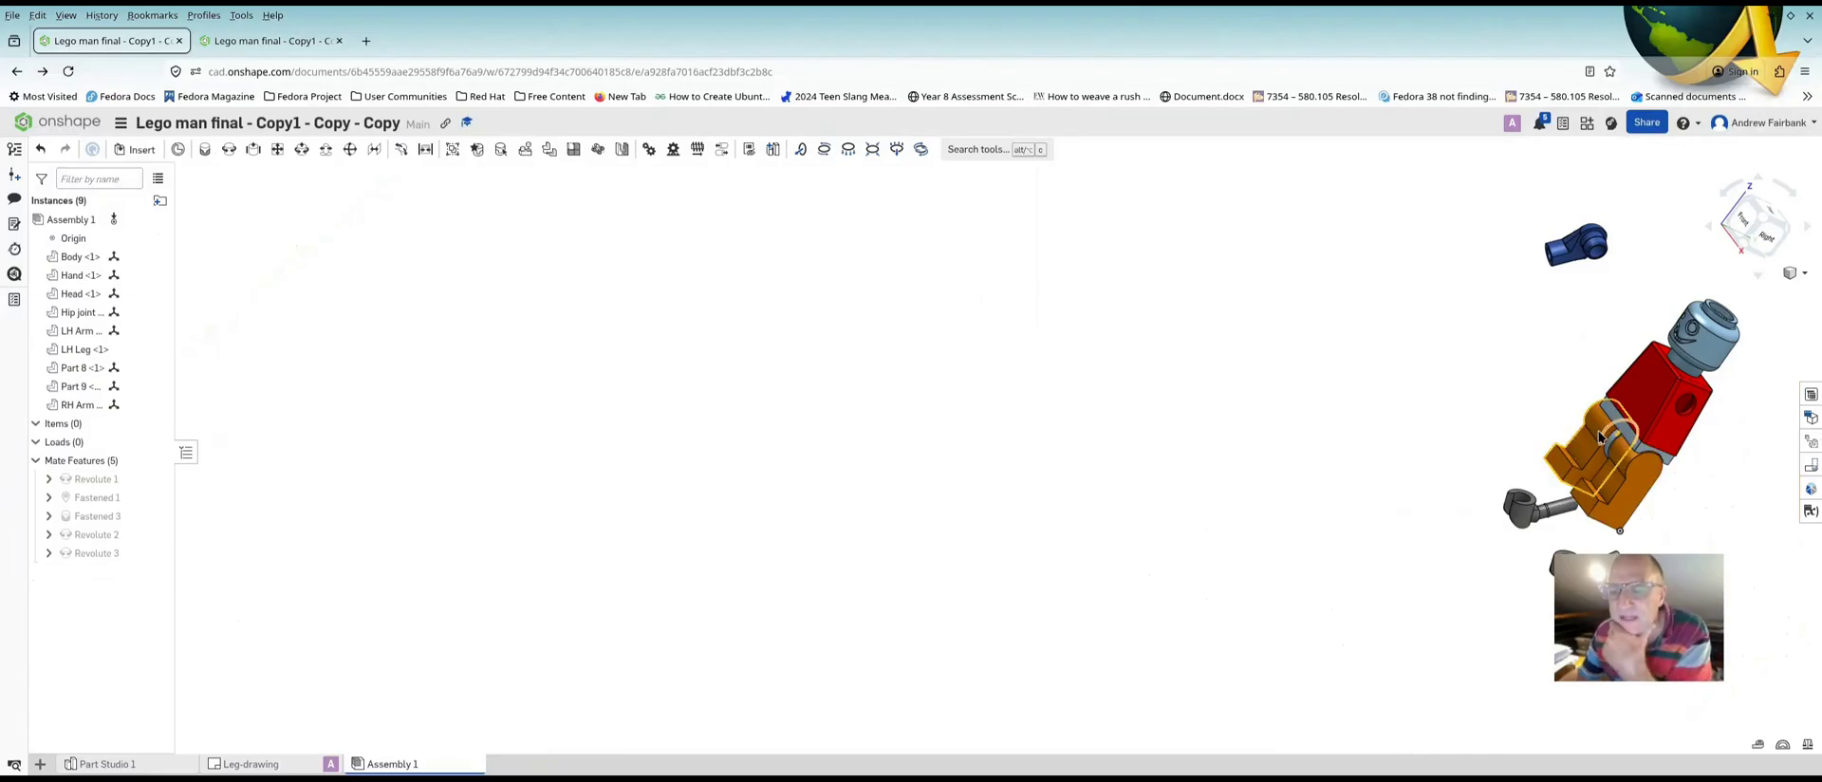
Delete the Fastened 1 mate and move the figure away from the origin by its LH Leg
{"action": "right_click", "coordinate": [126, 501]}
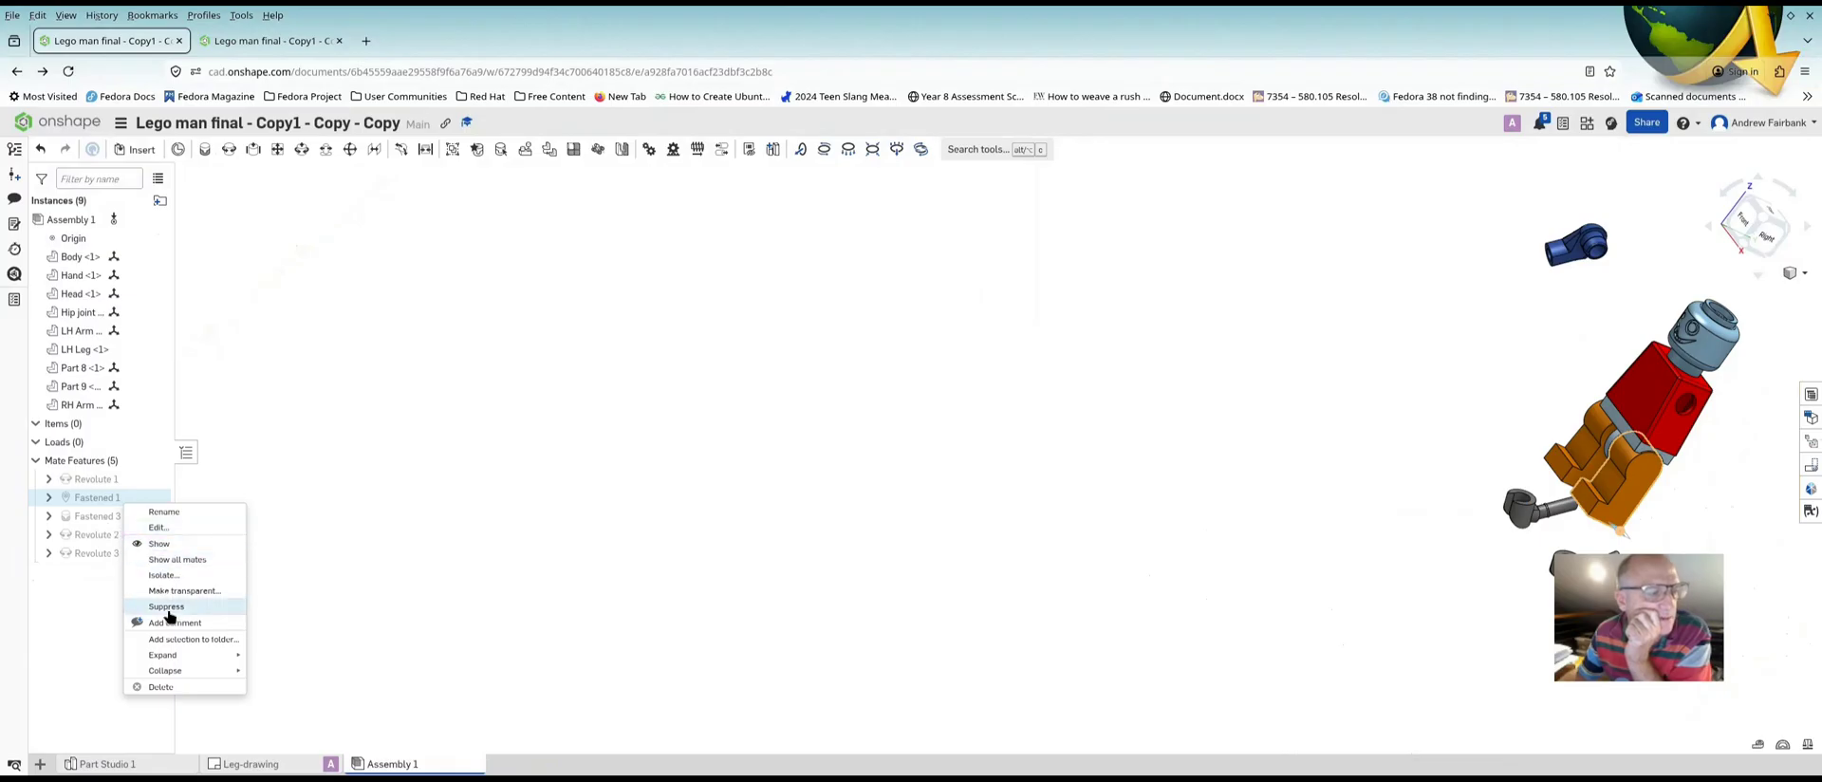
{"action": "left_click", "coordinate": [171, 689]}
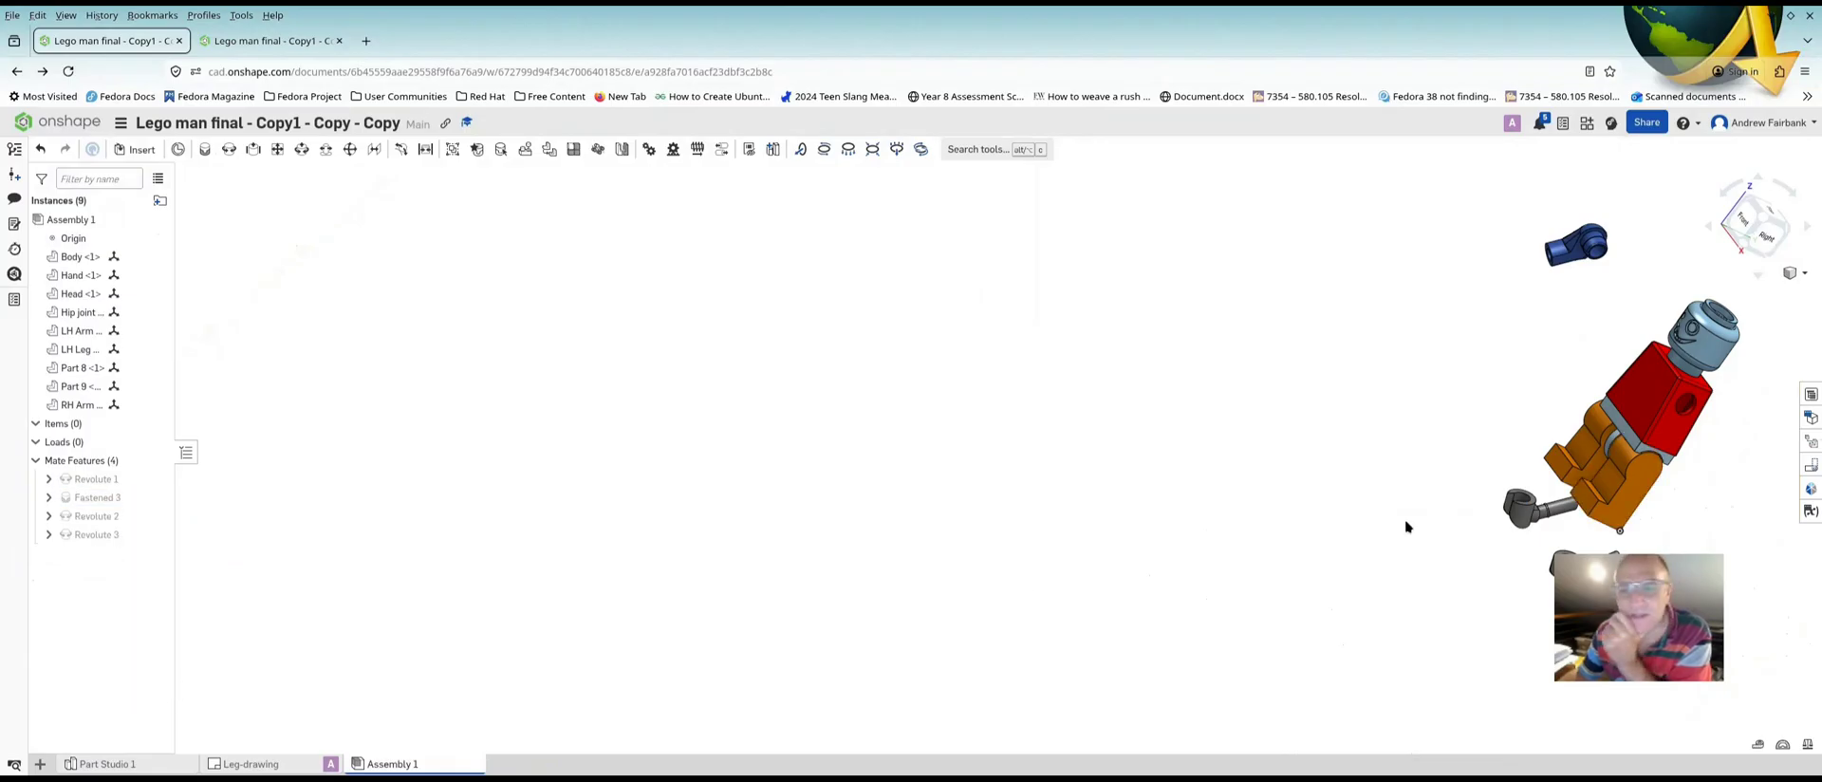
{"action": "left_click", "coordinate": [1636, 476]}
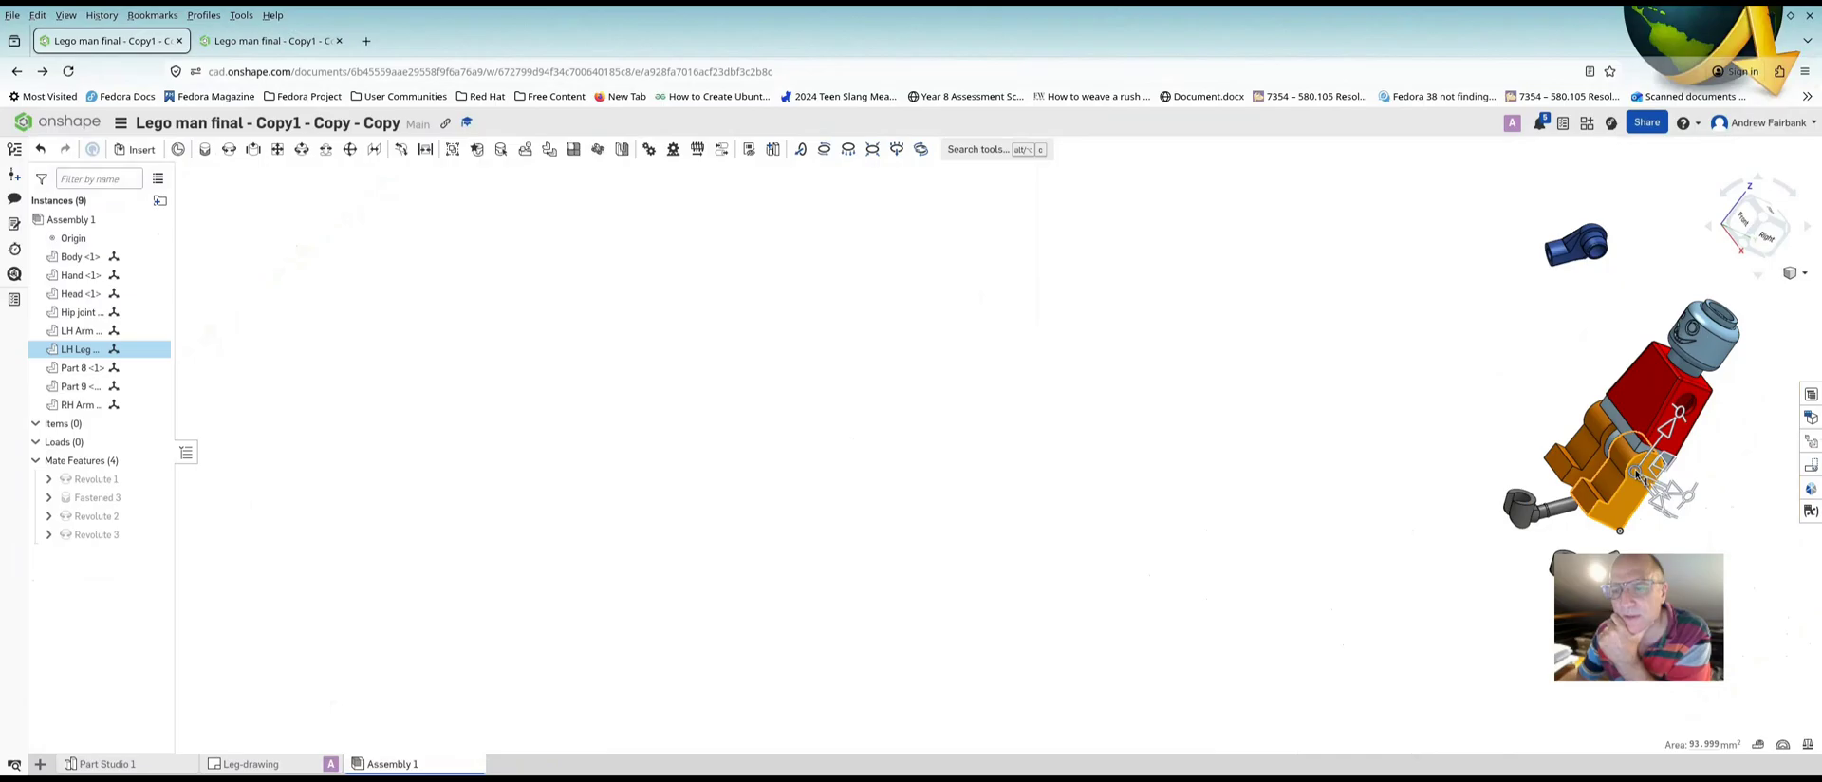
{"action": "left_click_drag", "start_coordinate": [1636, 476], "coordinate": [1298, 408]}
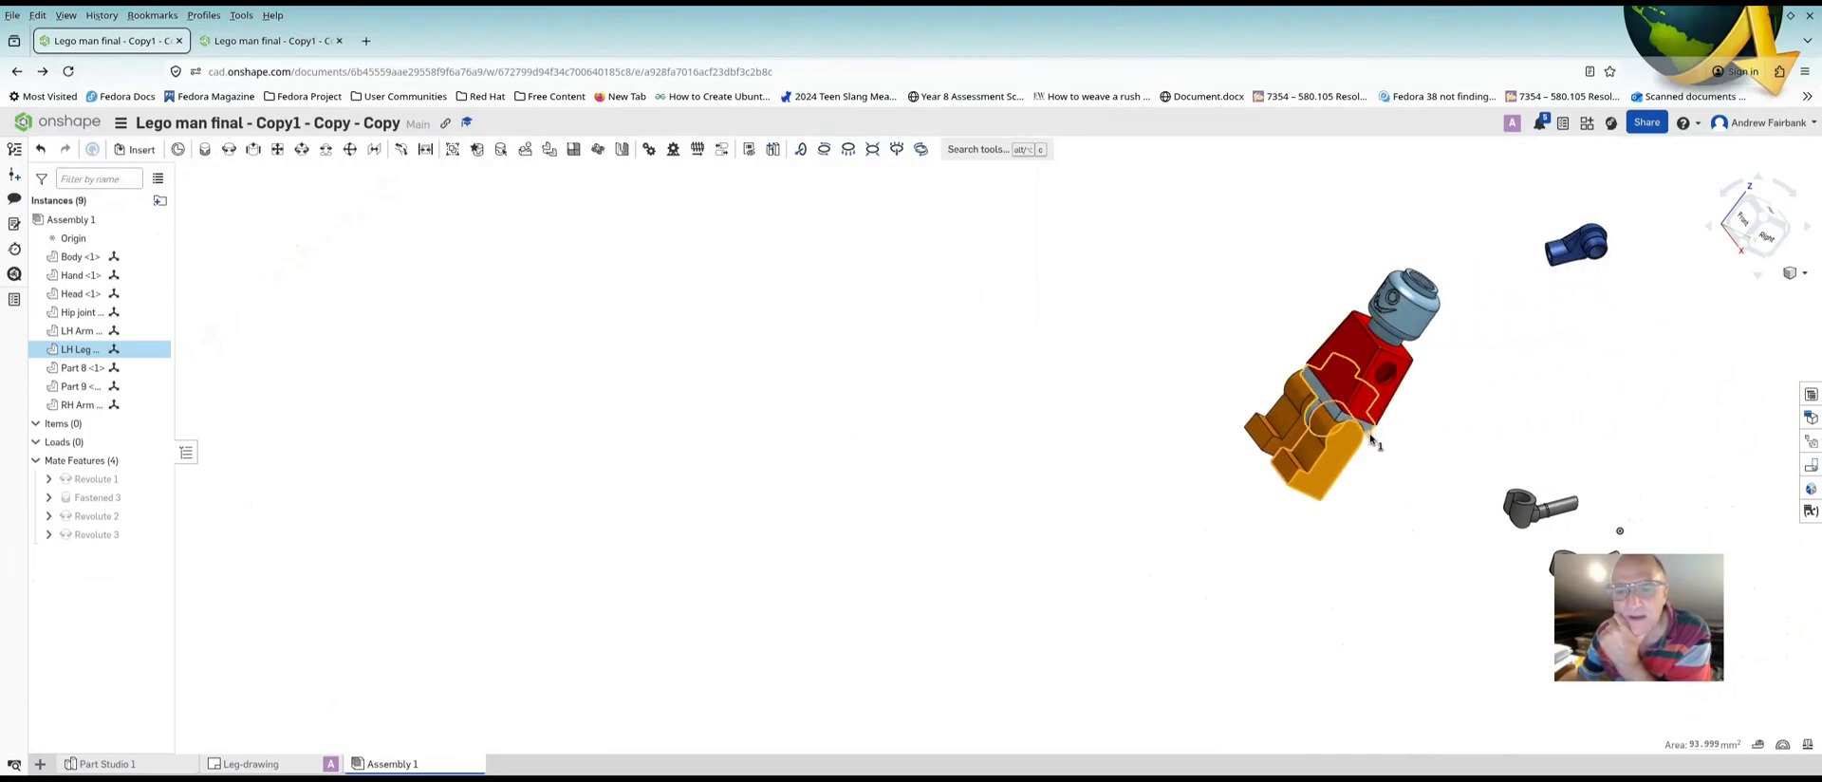
Join the hip joint's lower corner to the assembly origin with a Fastened mate and leave the mate command
{"action": "left_click", "coordinate": [202, 151]}
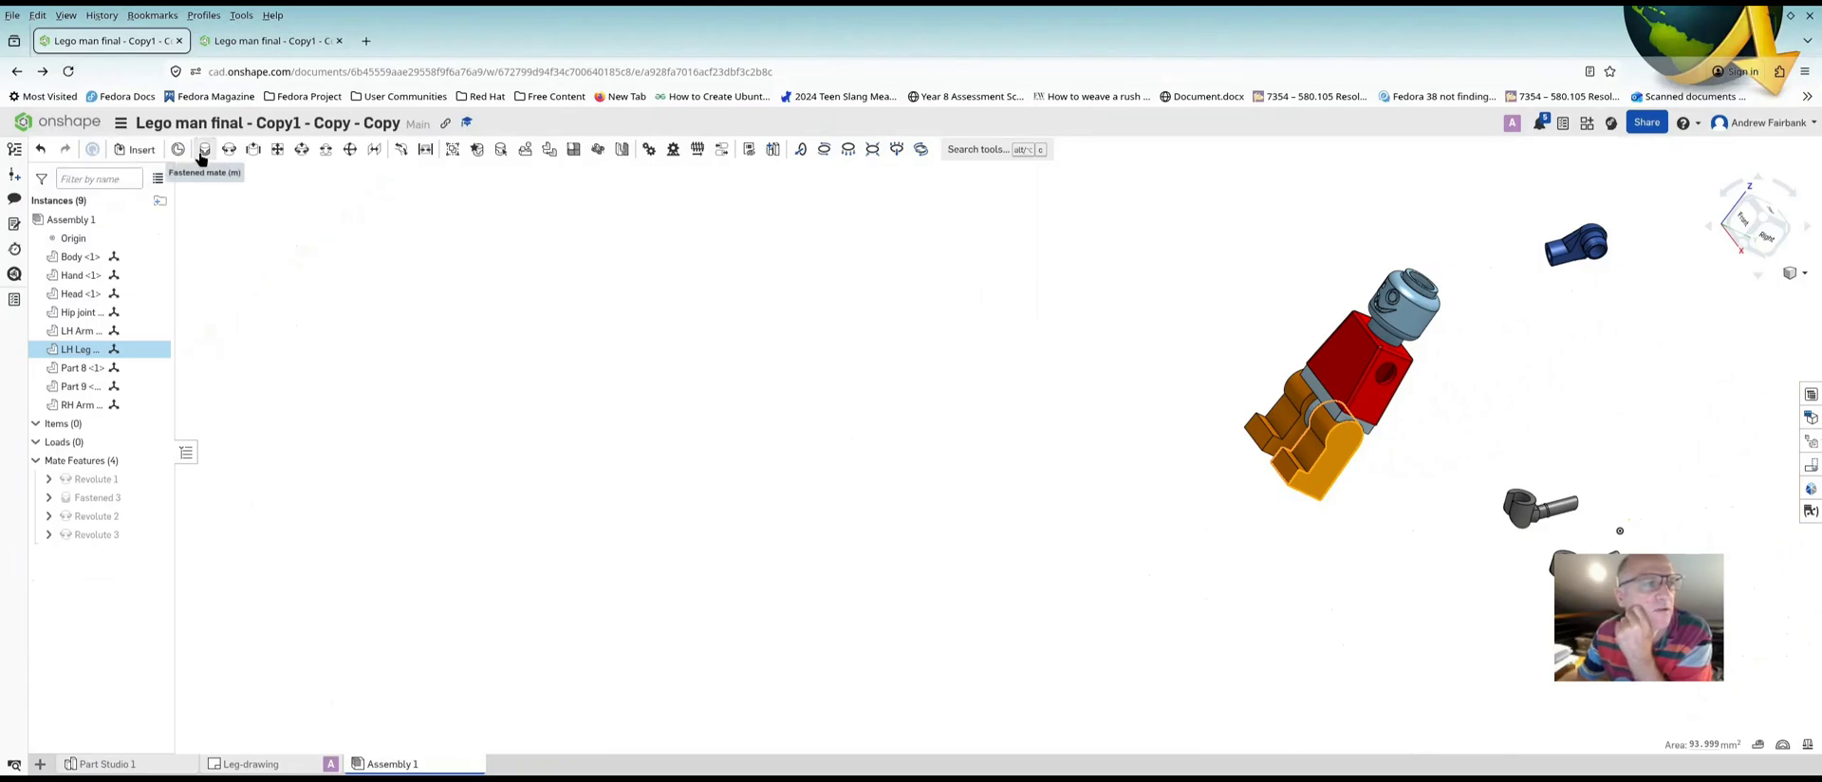
{"action": "left_click", "coordinate": [1369, 439]}
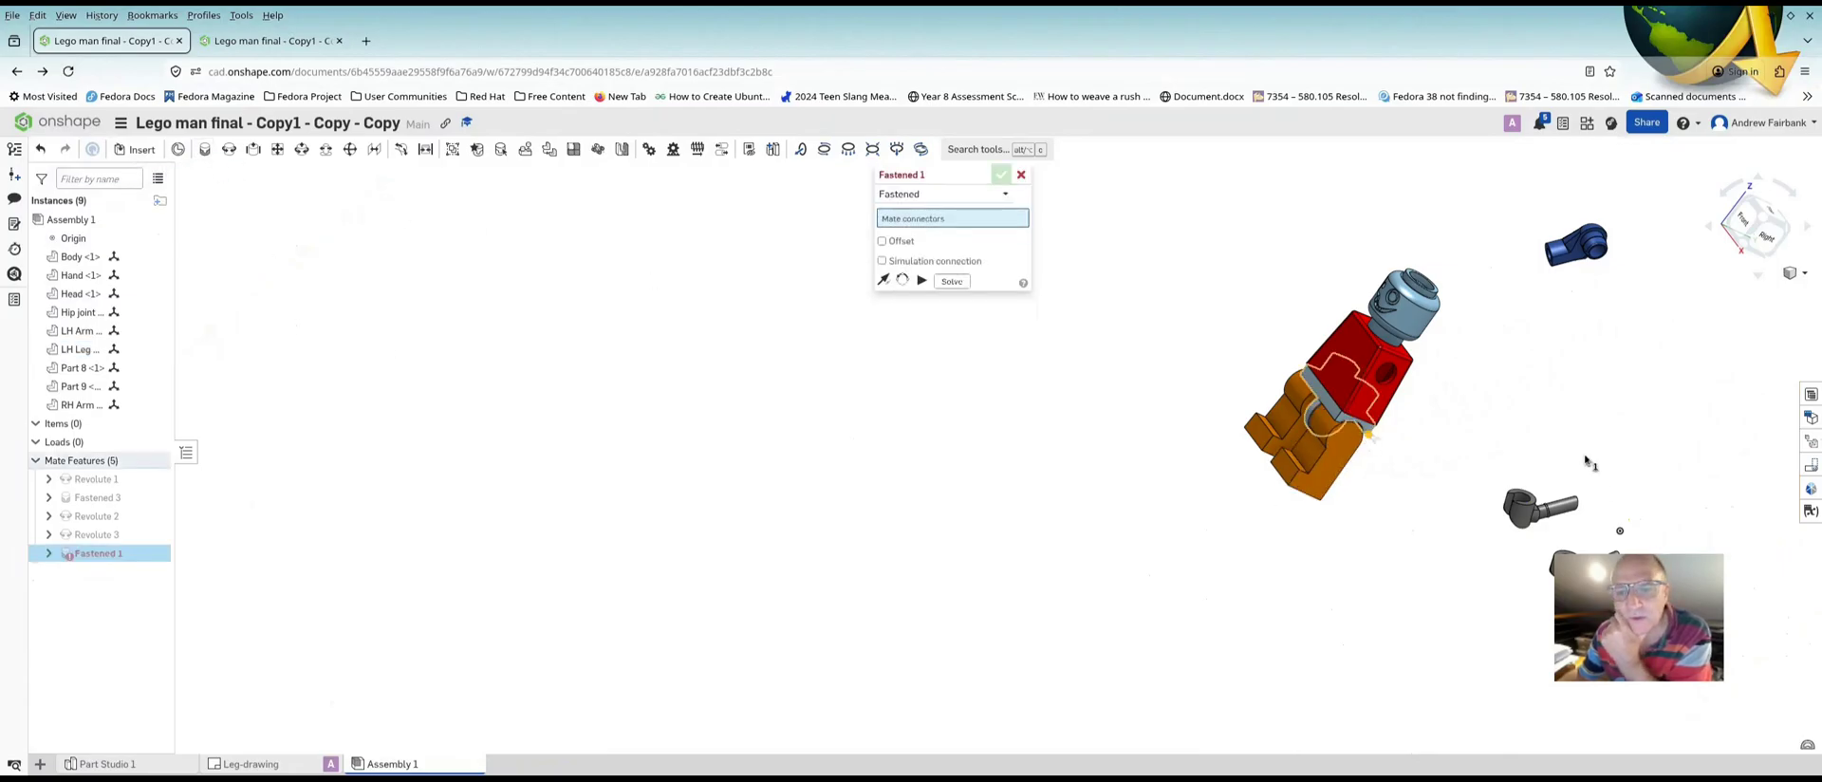
{"action": "left_click", "coordinate": [1624, 535]}
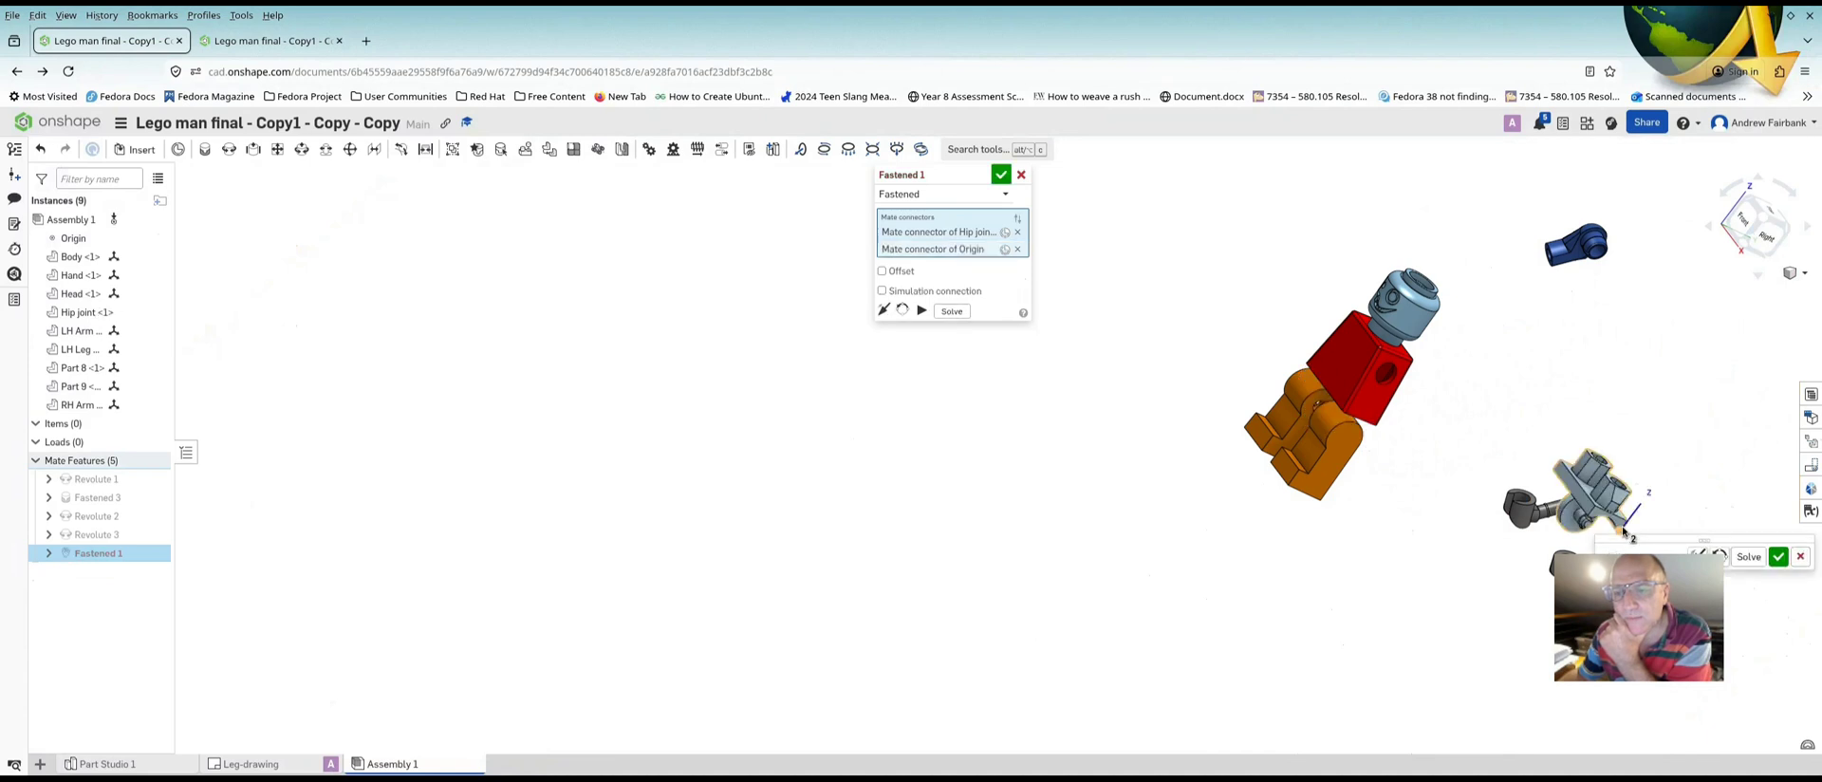
{"action": "left_click", "coordinate": [1777, 556]}
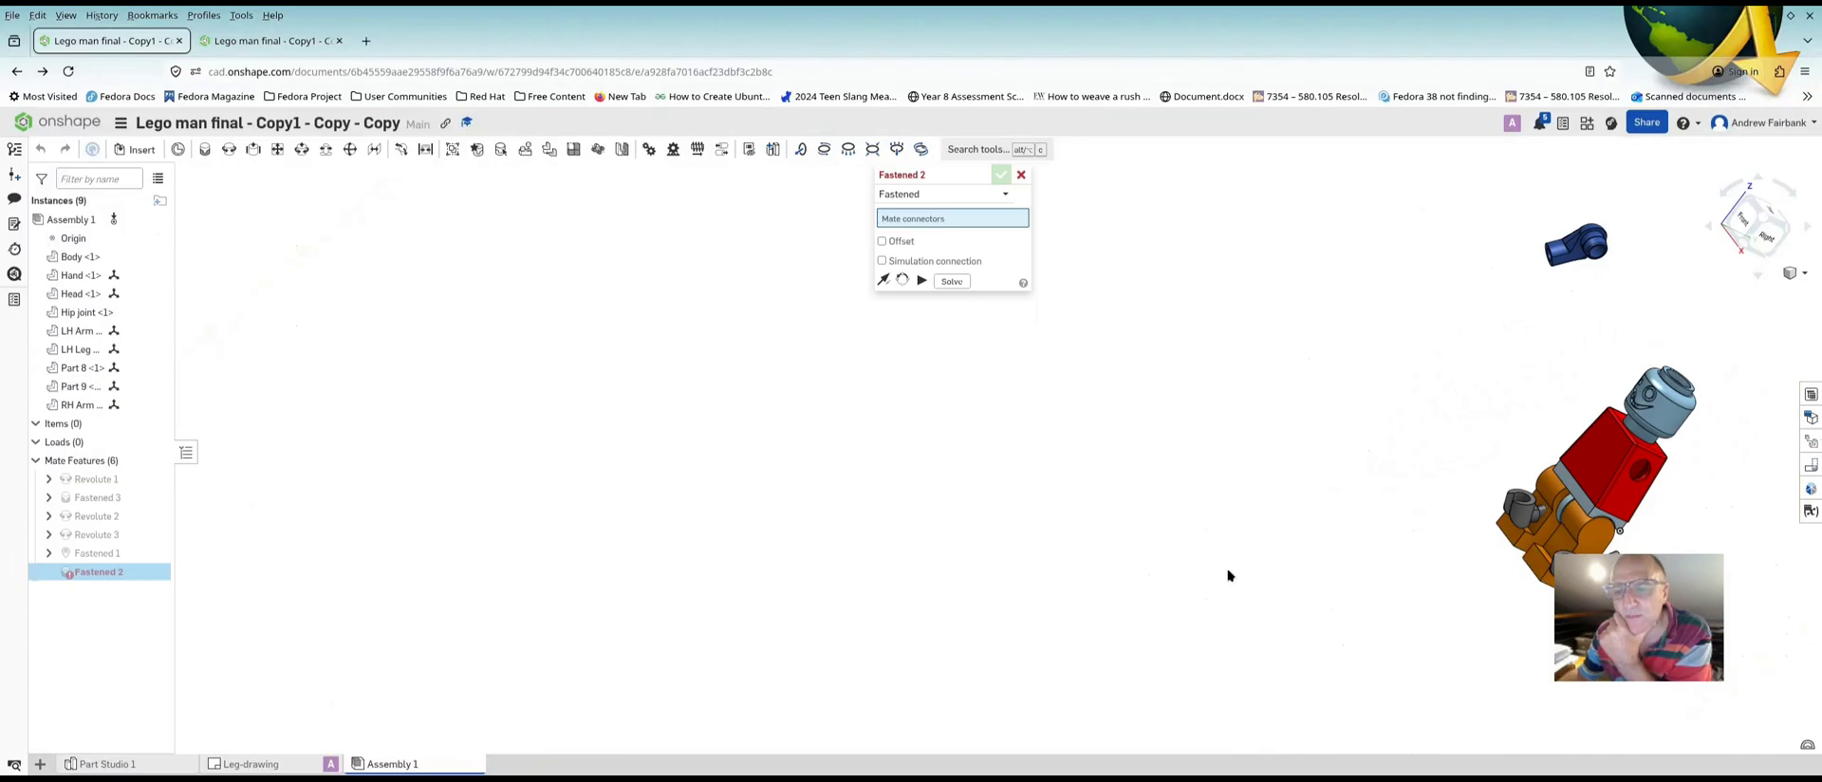
{"action": "left_click", "coordinate": [1595, 550]}
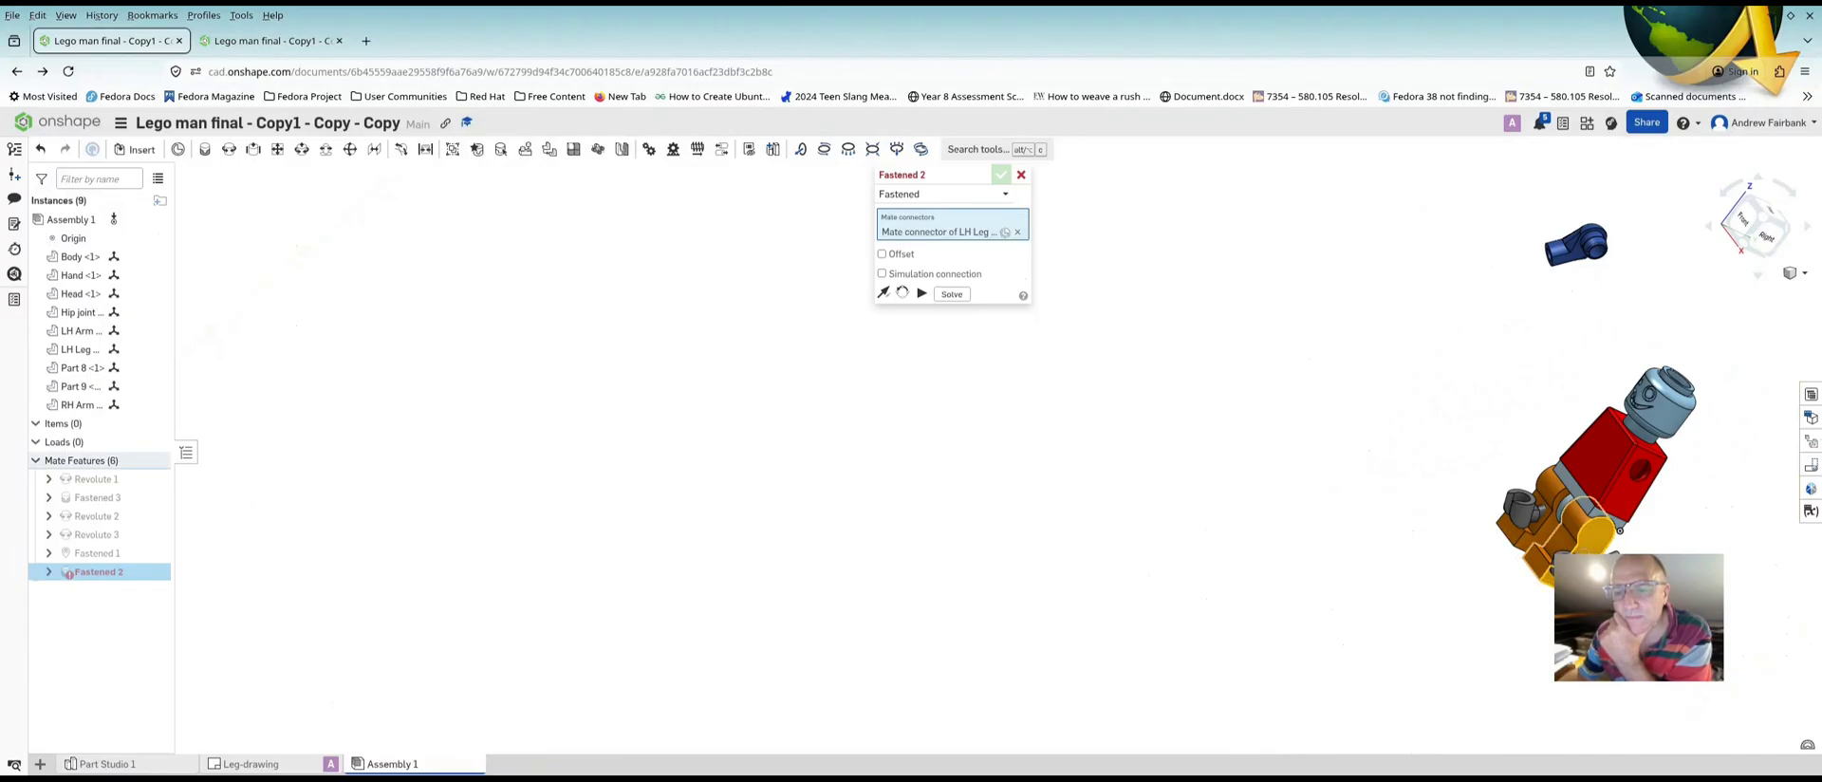
{"action": "left_click", "coordinate": [1020, 176]}
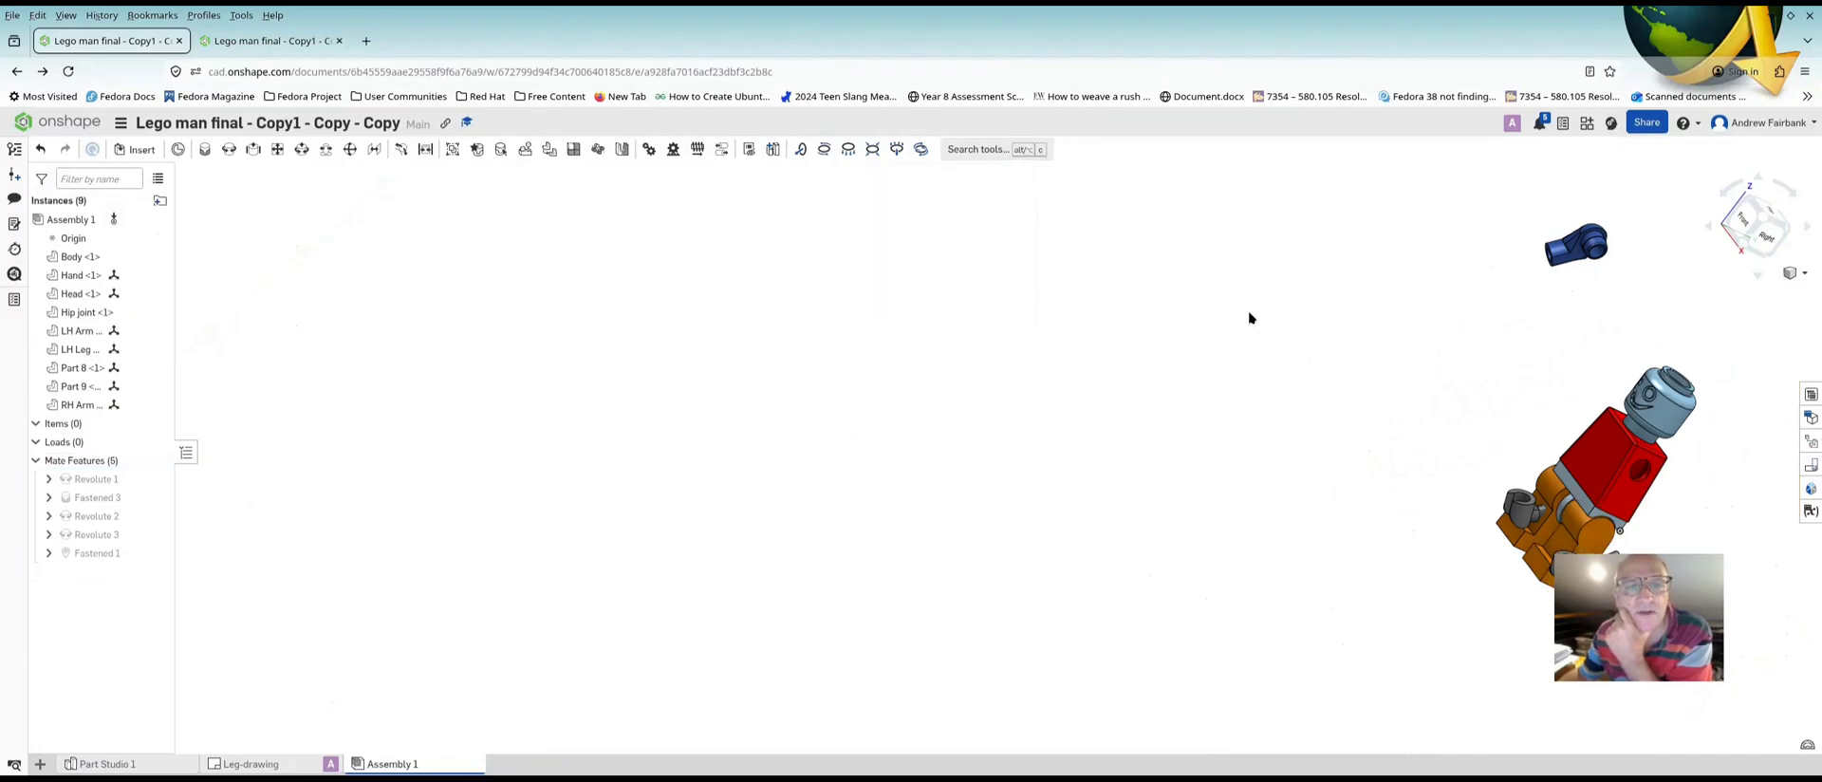
Swing the LH Leg slightly about its hip pin to test the joint, and inspect the loose blue arm
{"action": "left_click", "coordinate": [1586, 551]}
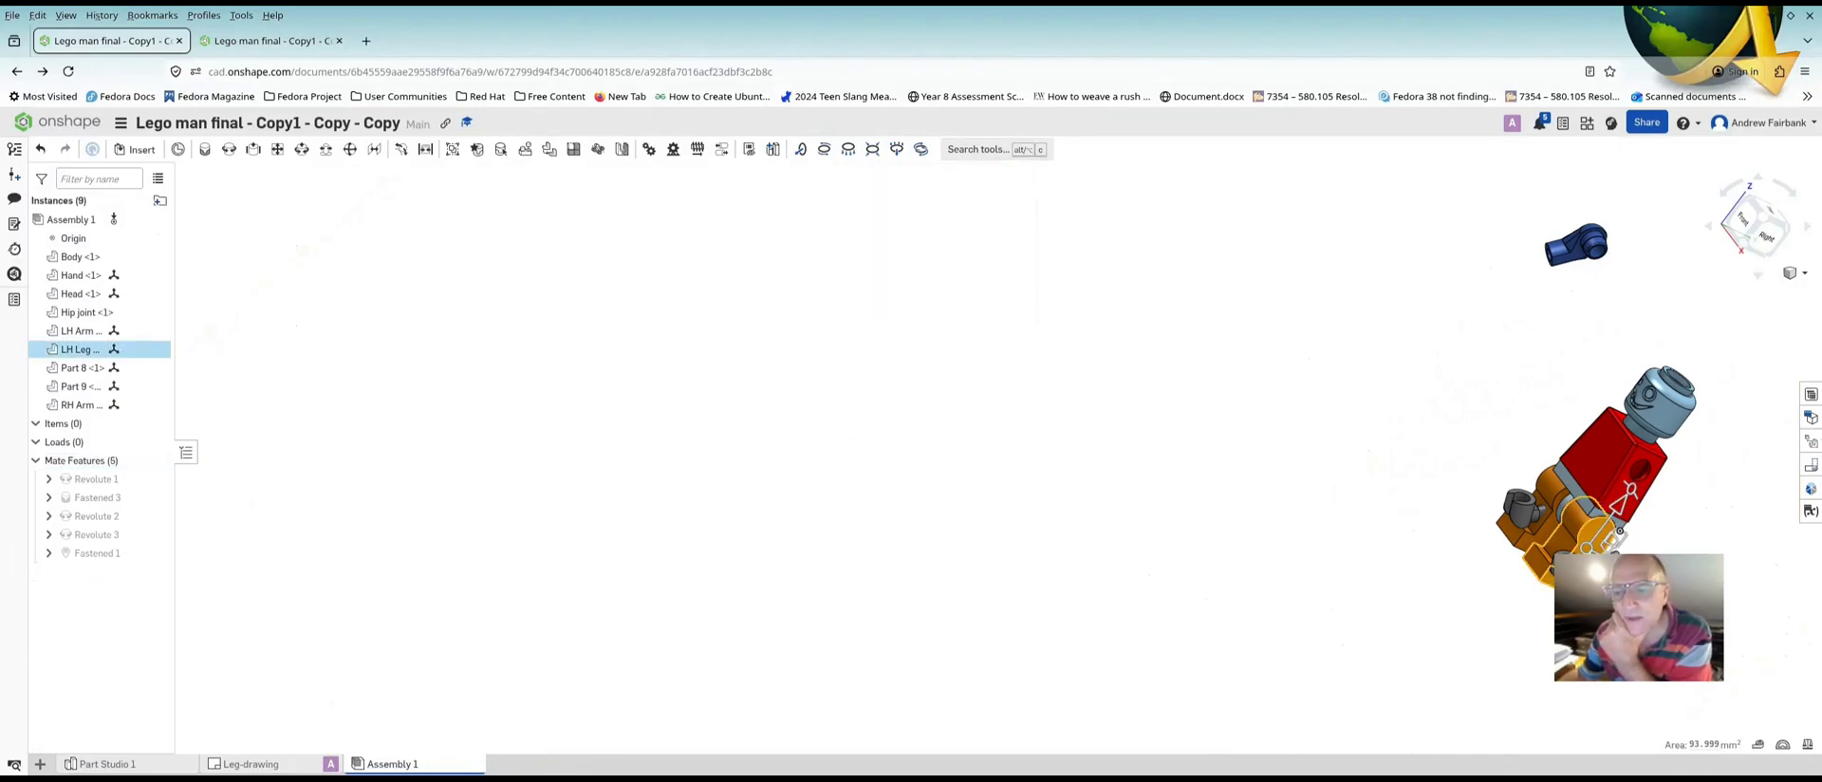
{"action": "left_click_drag", "start_coordinate": [1588, 548], "coordinate": [1584, 598]}
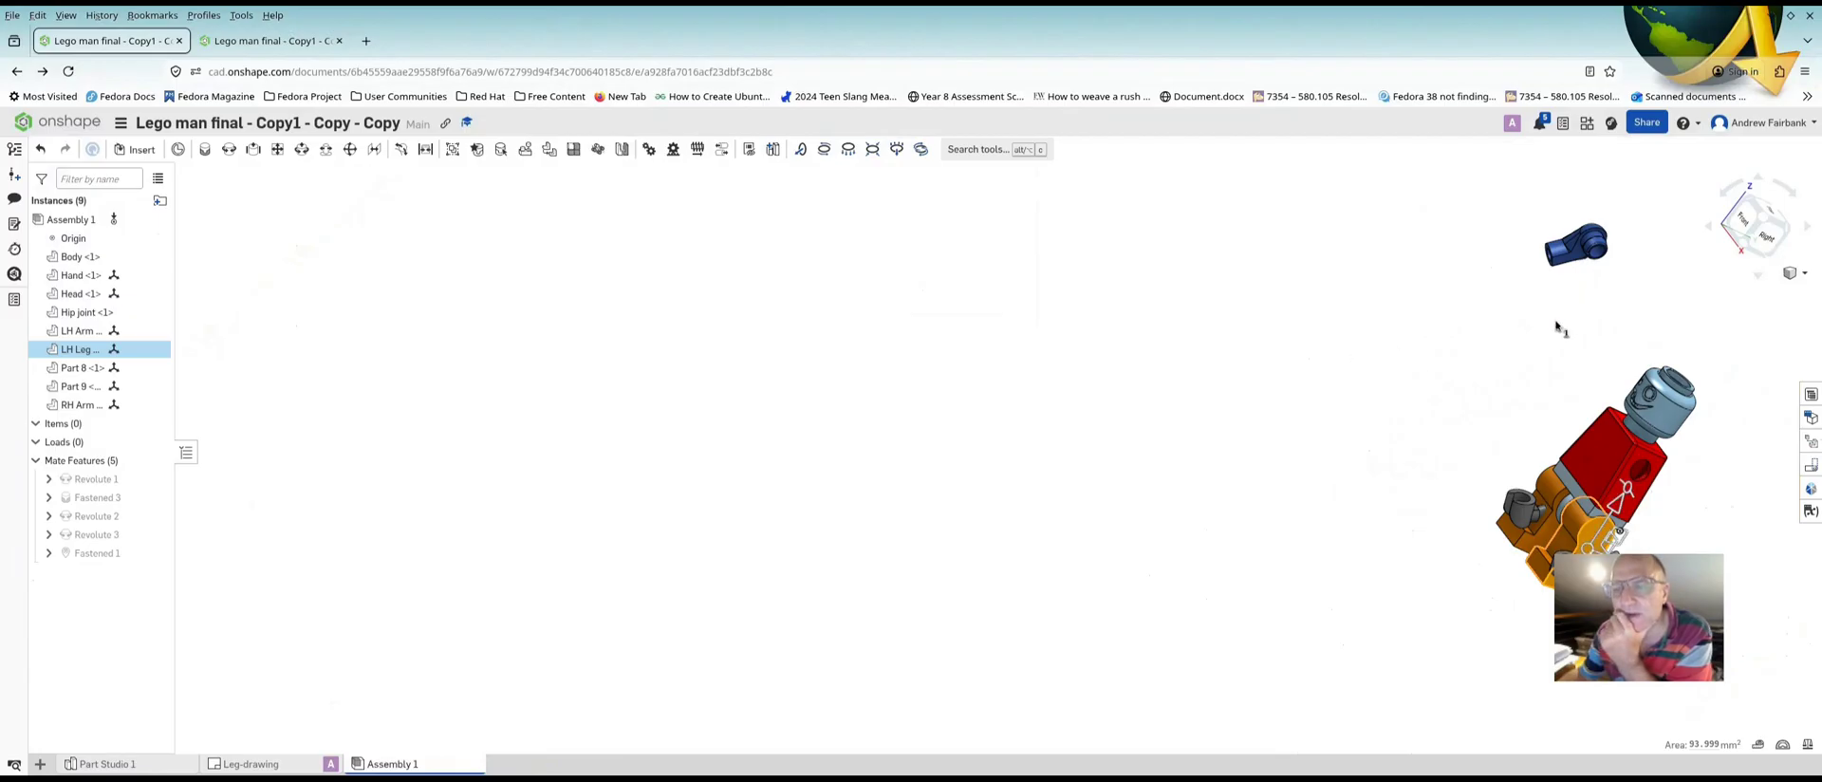
{"action": "scroll", "coordinate": [1557, 347], "scroll_direction": "up", "scroll_amount": 5}
{"action": "scroll", "coordinate": [1604, 375], "scroll_direction": "down", "scroll_amount": 5}
{"action": "right_click_drag", "start_coordinate": [1391, 334], "coordinate": [1454, 375]}
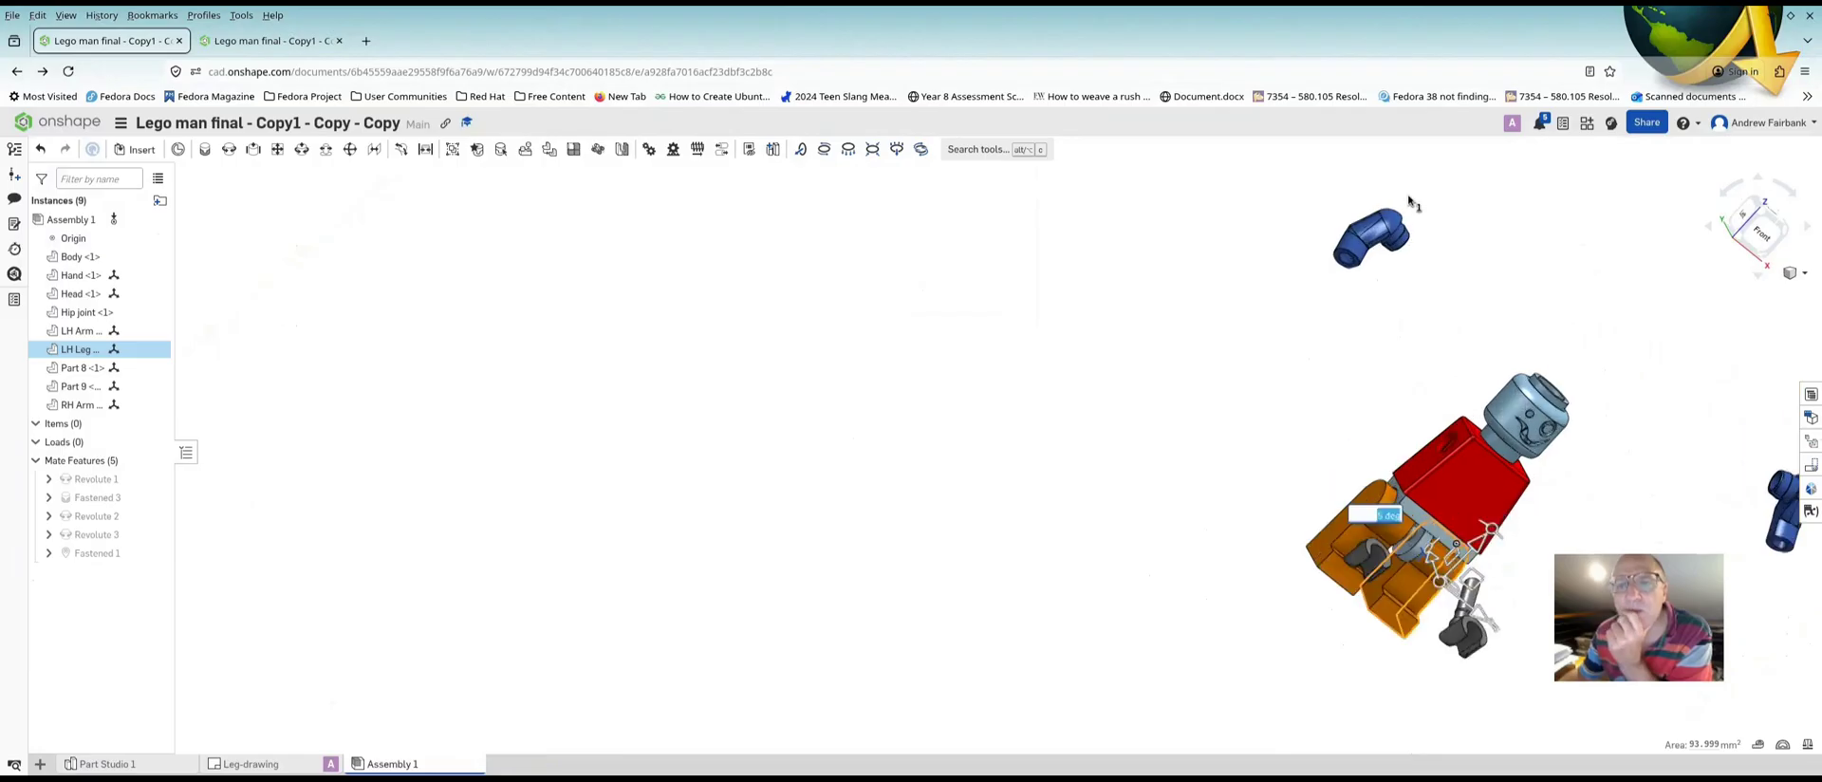
{"action": "scroll", "coordinate": [1409, 200], "scroll_direction": "down", "scroll_amount": 6}
{"action": "right_click_drag", "start_coordinate": [1457, 256], "coordinate": [1380, 212]}
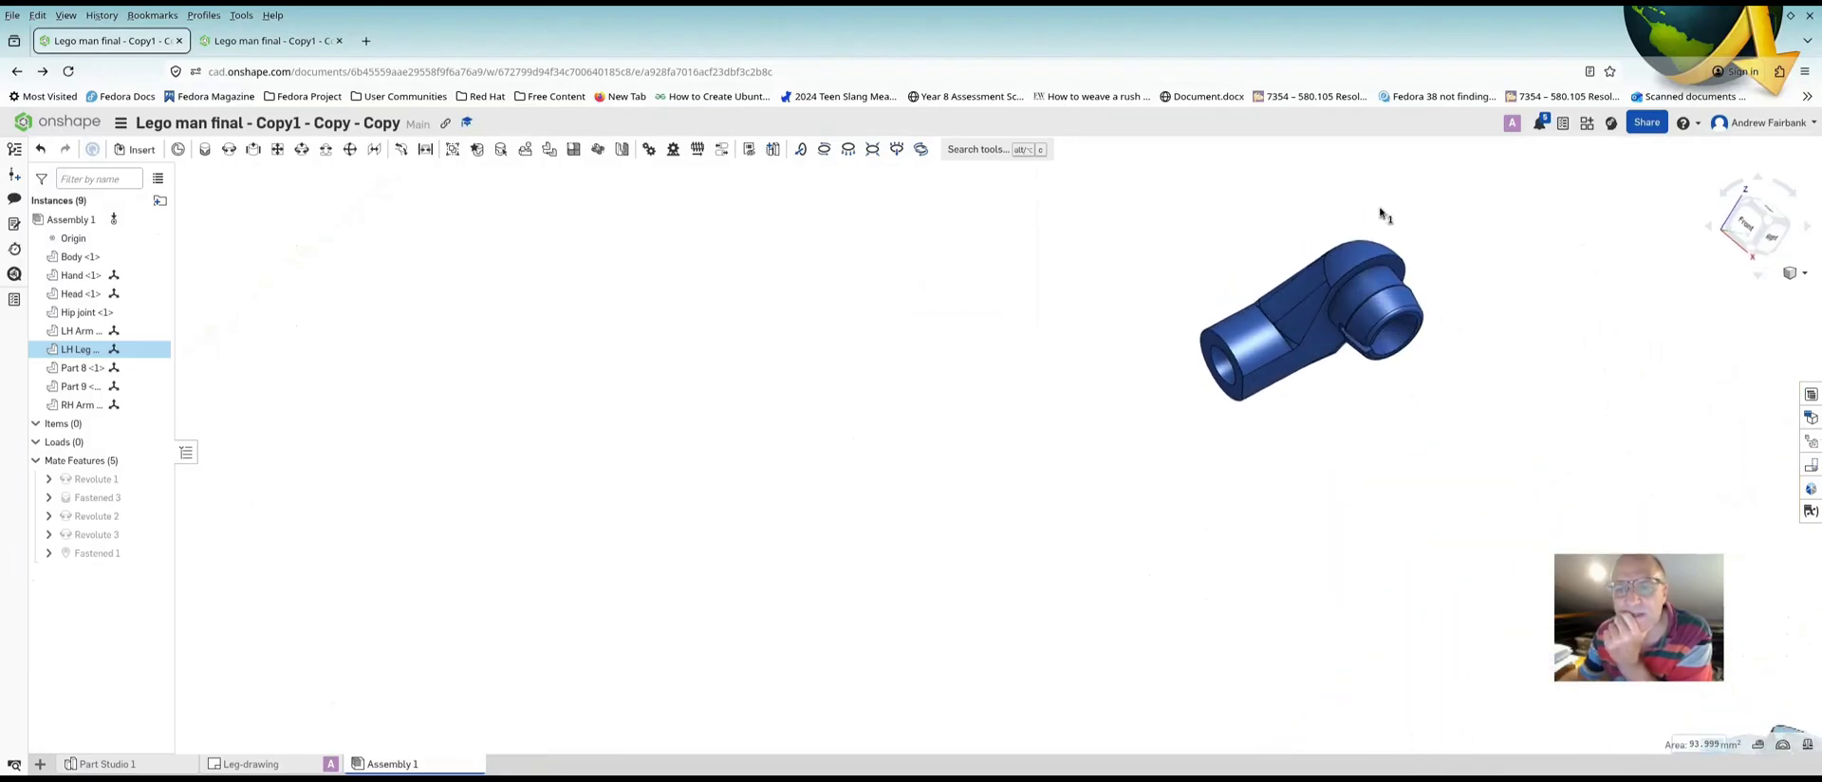
Start a Revolute mate with Offset enabled and choose the shoulder pin of the RH Arm as its first connector
{"action": "left_click", "coordinate": [228, 150]}
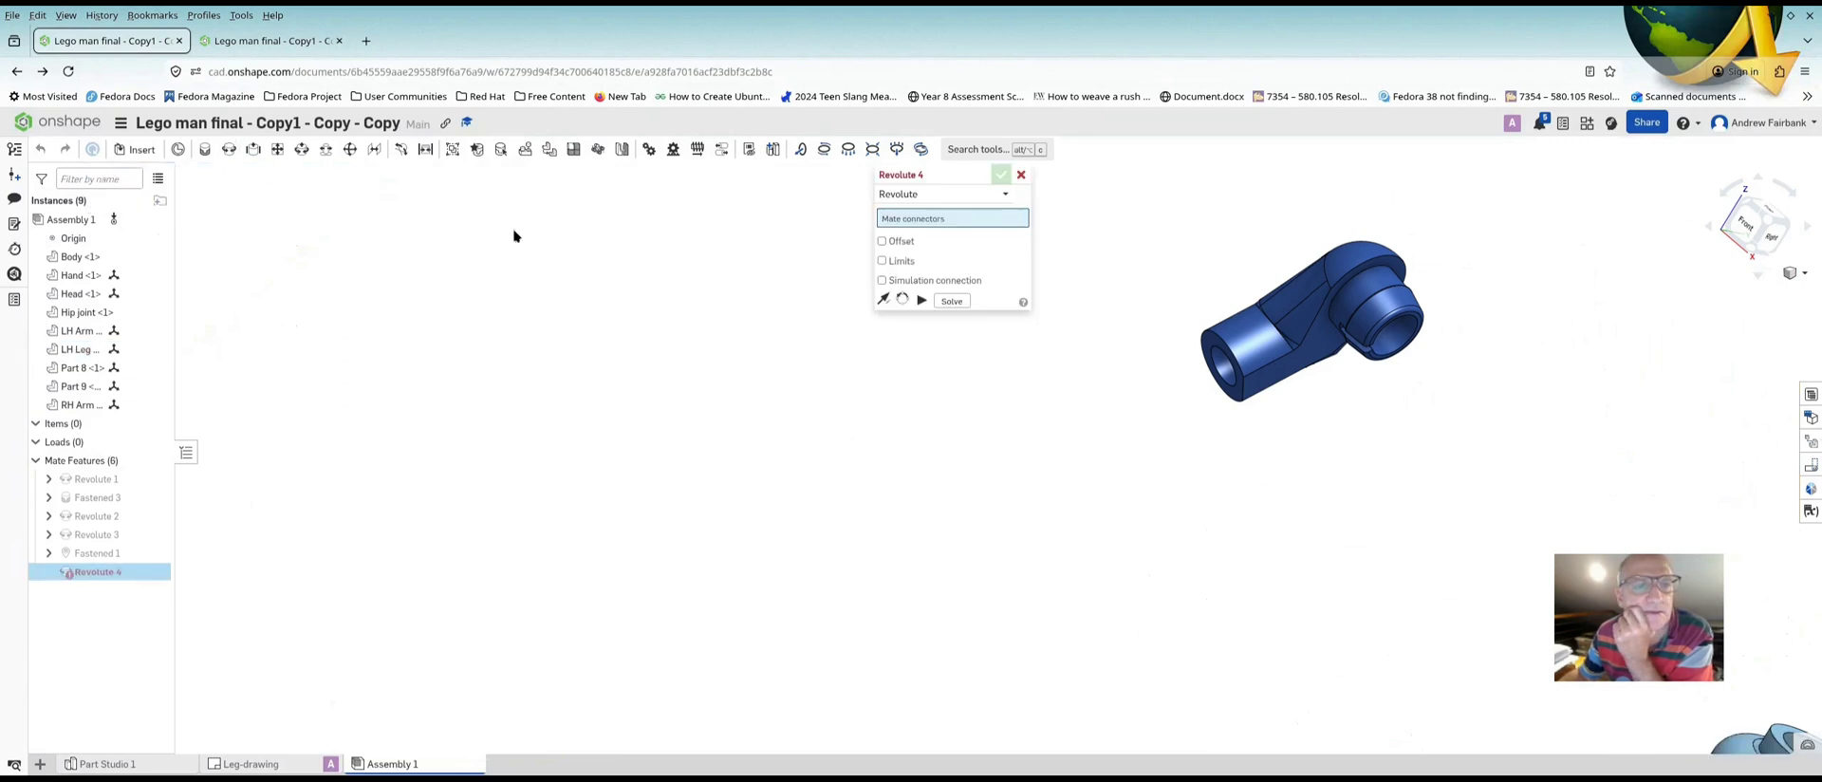
{"action": "left_click", "coordinate": [883, 242]}
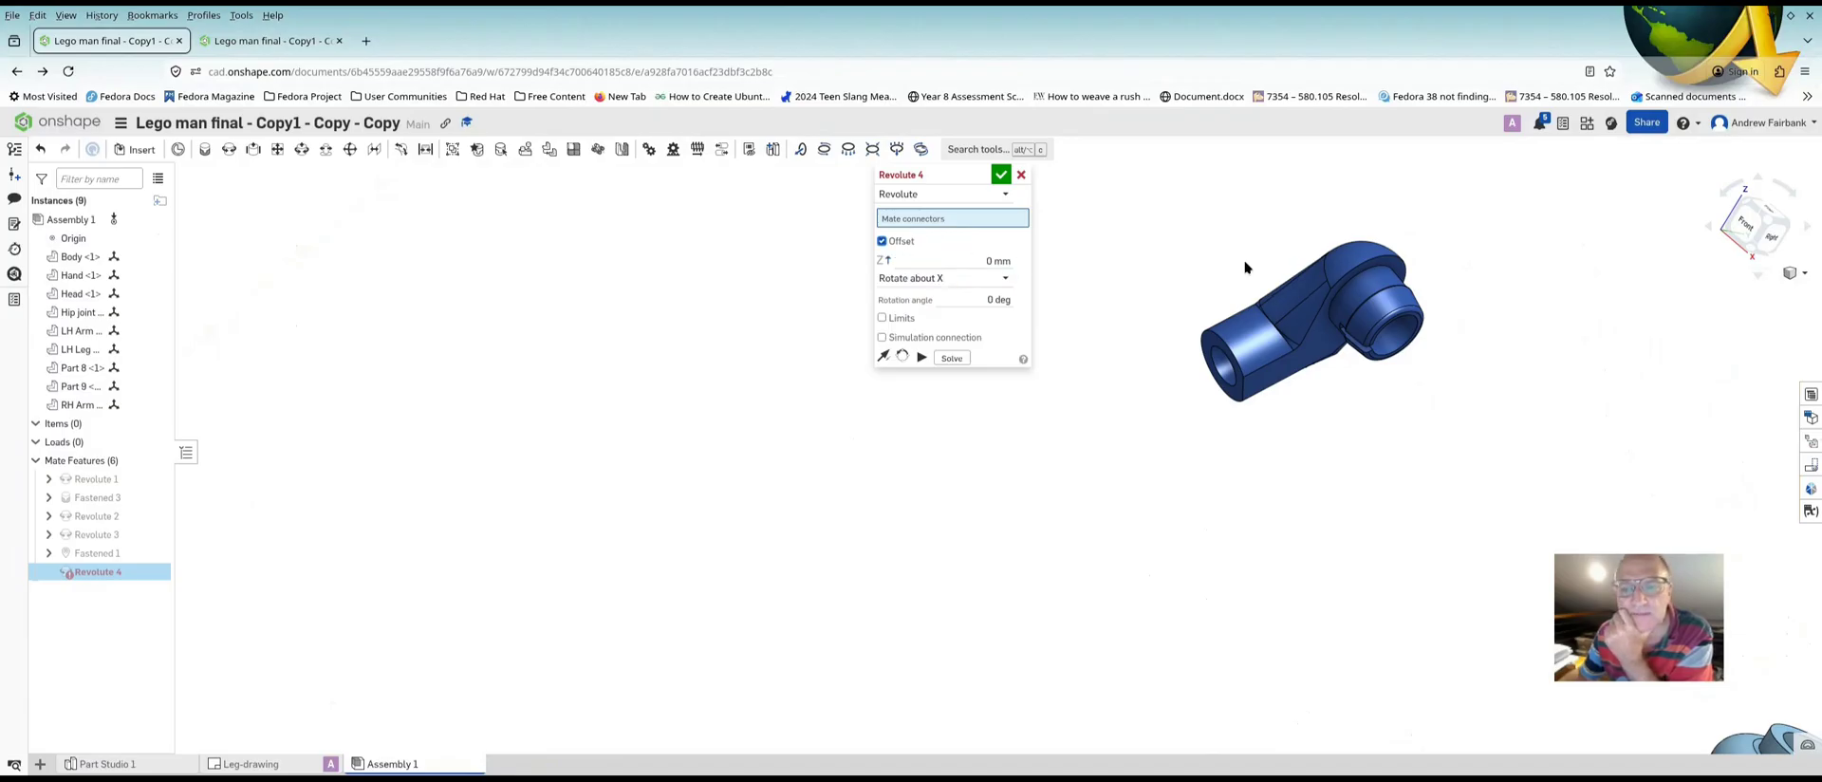
{"action": "scroll", "coordinate": [1246, 268], "scroll_direction": "down", "scroll_amount": 5}
{"action": "scroll", "coordinate": [1383, 385], "scroll_direction": "up", "scroll_amount": 3}
{"action": "right_click_drag", "start_coordinate": [1293, 311], "coordinate": [1309, 354]}
{"action": "right_click_drag", "start_coordinate": [1248, 274], "coordinate": [1210, 215]}
{"action": "scroll", "coordinate": [1180, 210], "scroll_direction": "up", "scroll_amount": 5}
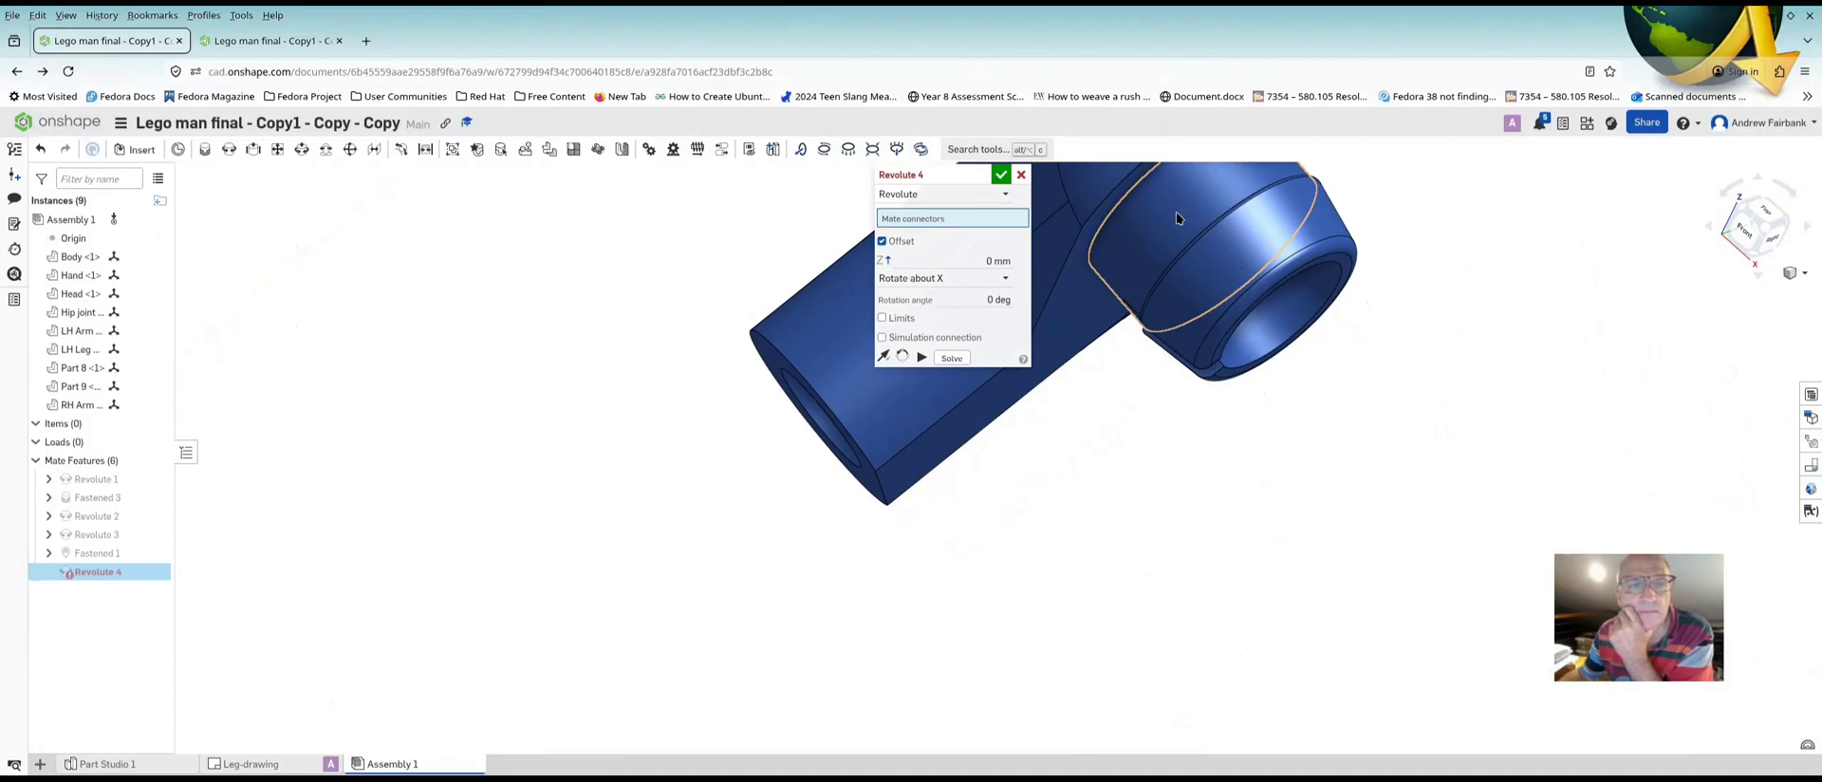
{"action": "left_click", "coordinate": [1247, 328]}
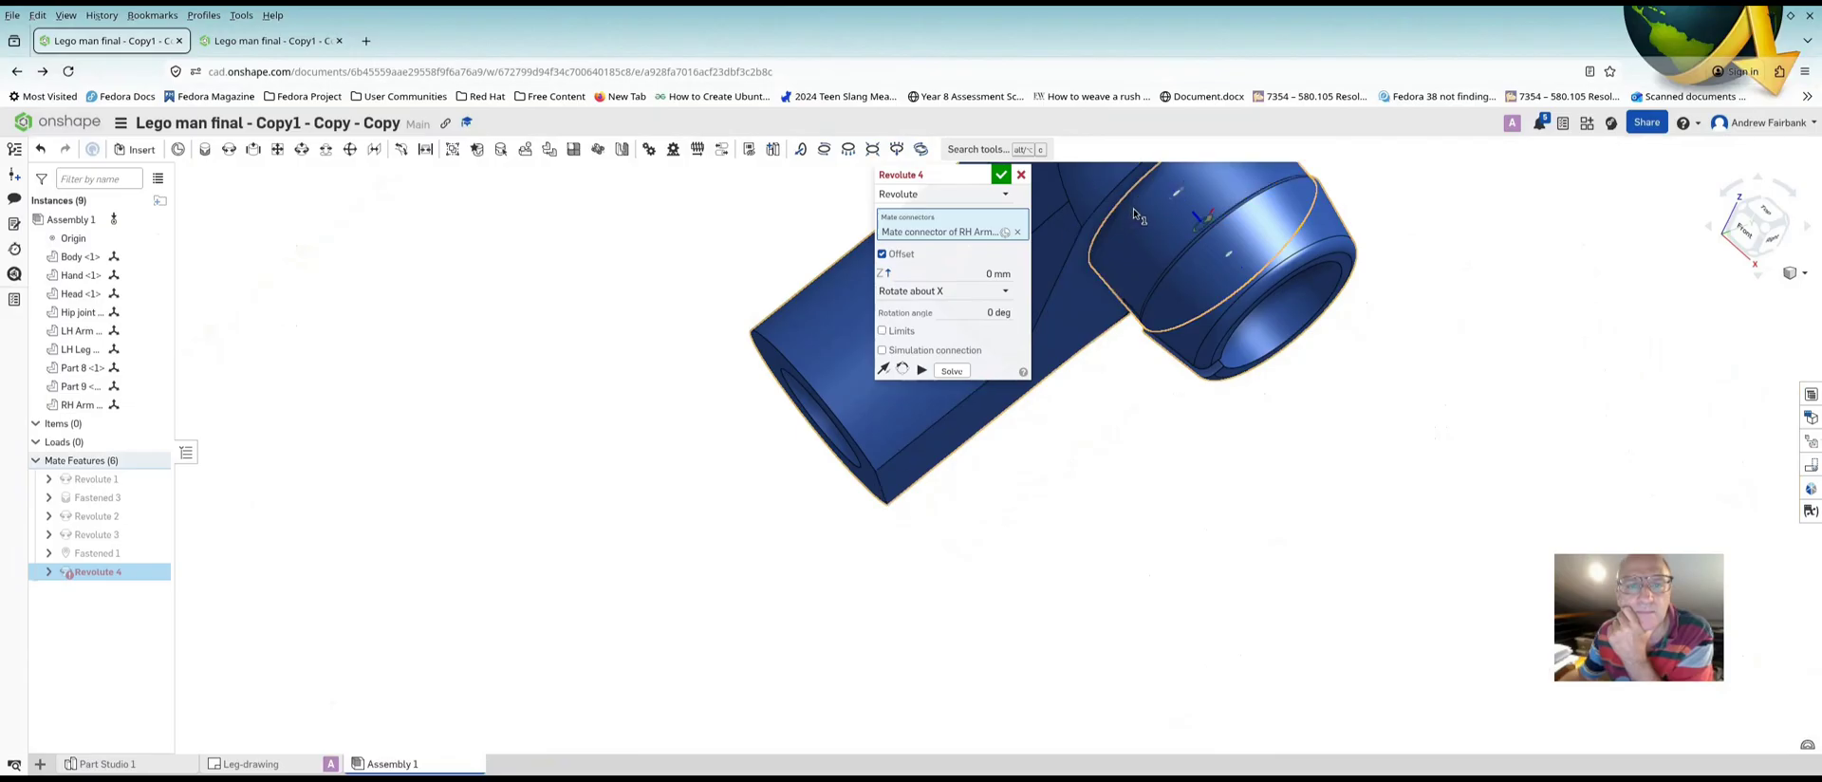
Use the centre of the Body's shoulder hole as the second connector for the RH Arm mate
{"action": "scroll", "coordinate": [1129, 399], "scroll_direction": "down", "scroll_amount": 5}
{"action": "right_click_drag", "start_coordinate": [1420, 536], "coordinate": [1473, 617]}
{"action": "scroll", "coordinate": [1214, 672], "scroll_direction": "up", "scroll_amount": 4}
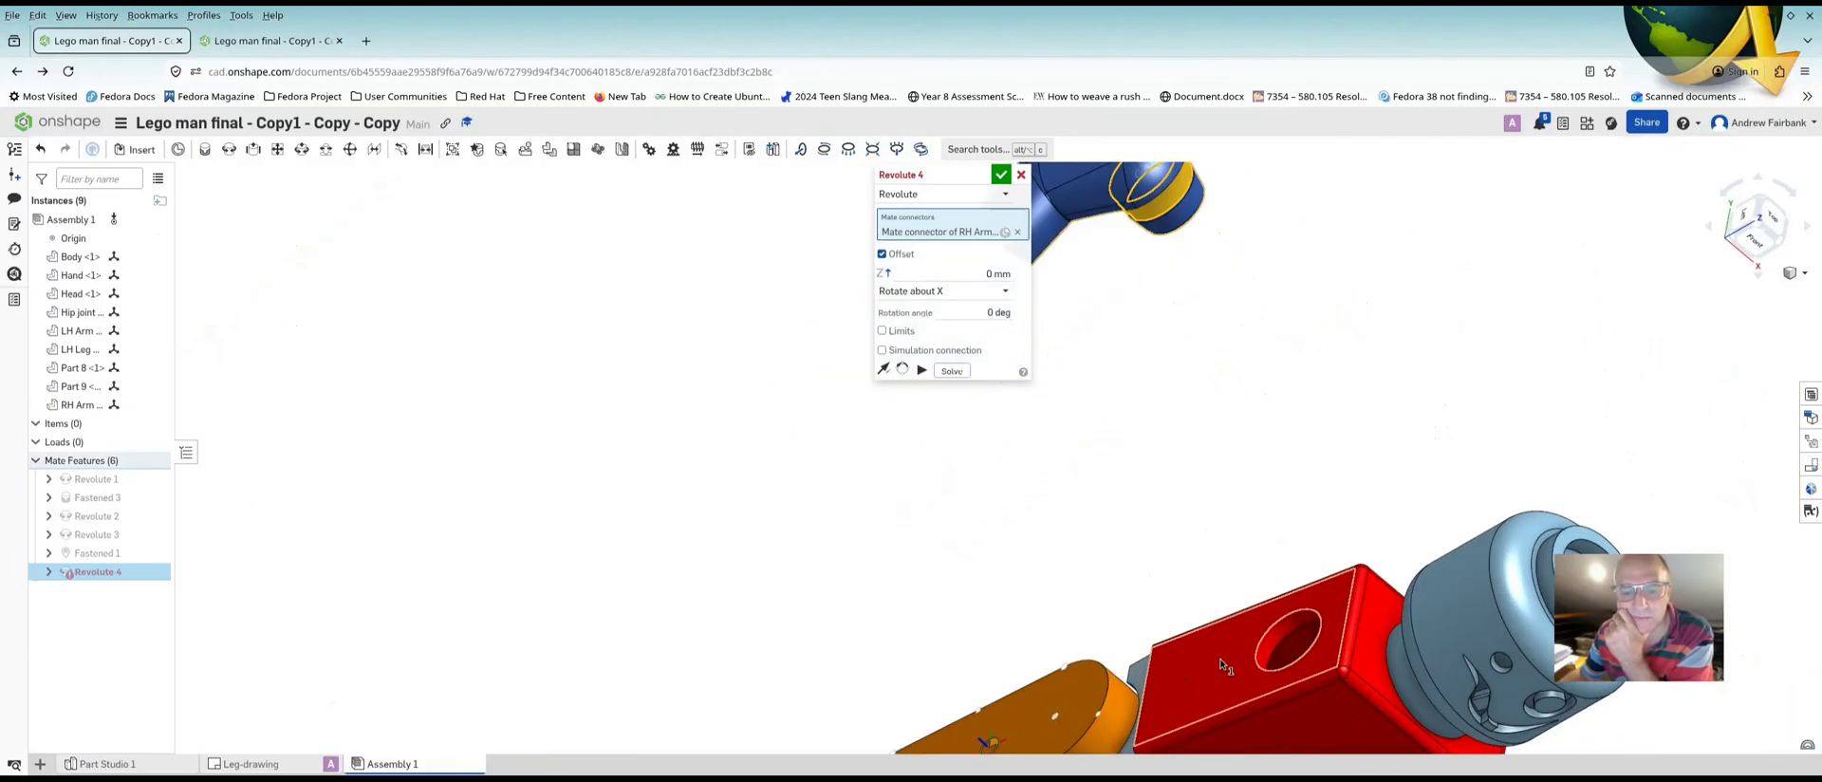
{"action": "scroll", "coordinate": [1224, 667], "scroll_direction": "up", "scroll_amount": 3}
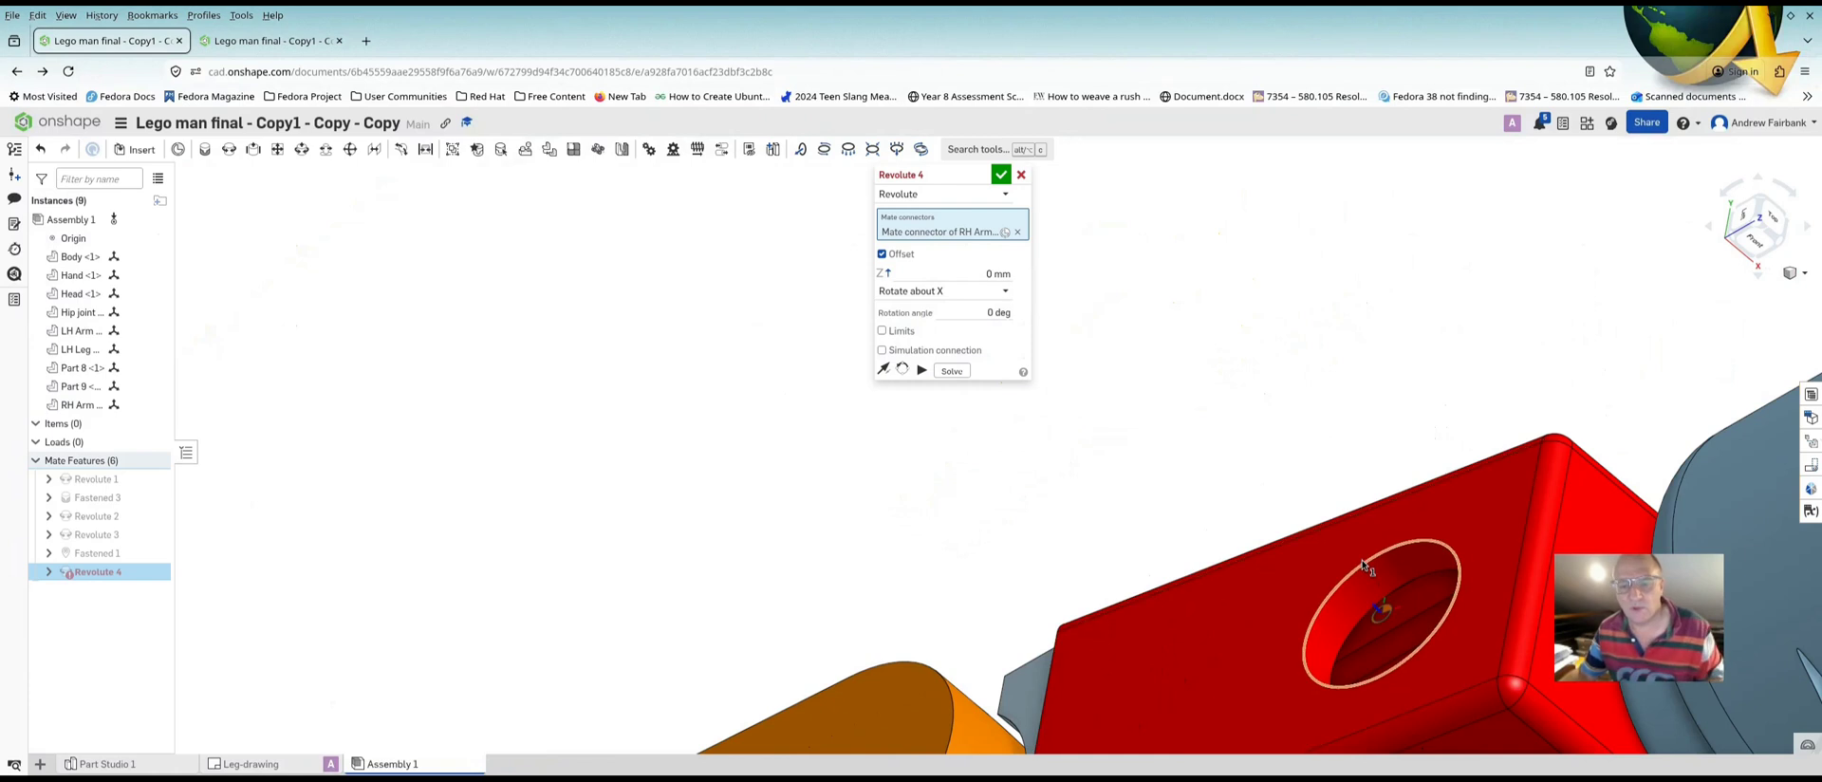
{"action": "left_click", "coordinate": [1384, 616]}
{"action": "right_click_drag", "start_coordinate": [1512, 631], "coordinate": [1518, 420]}
{"action": "scroll", "coordinate": [1480, 475], "scroll_direction": "up", "scroll_amount": 4}
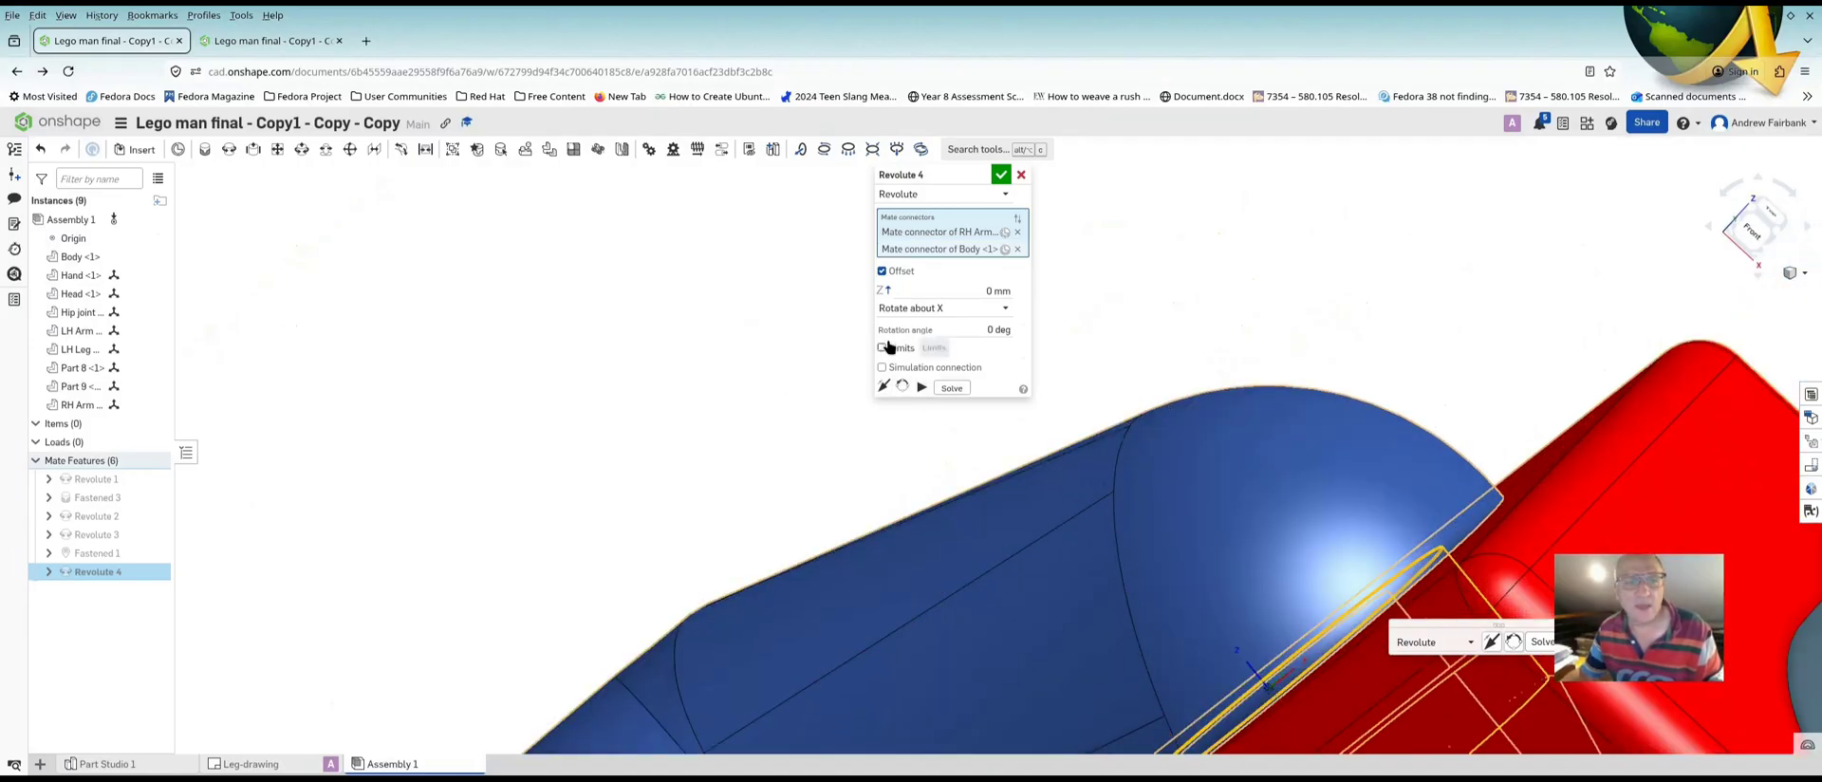
Temporarily hide the RH Arm to inspect the mate's axis direction at the Body's shoulder, and show the arm again
{"action": "scroll", "coordinate": [1196, 475], "scroll_direction": "down", "scroll_amount": 3}
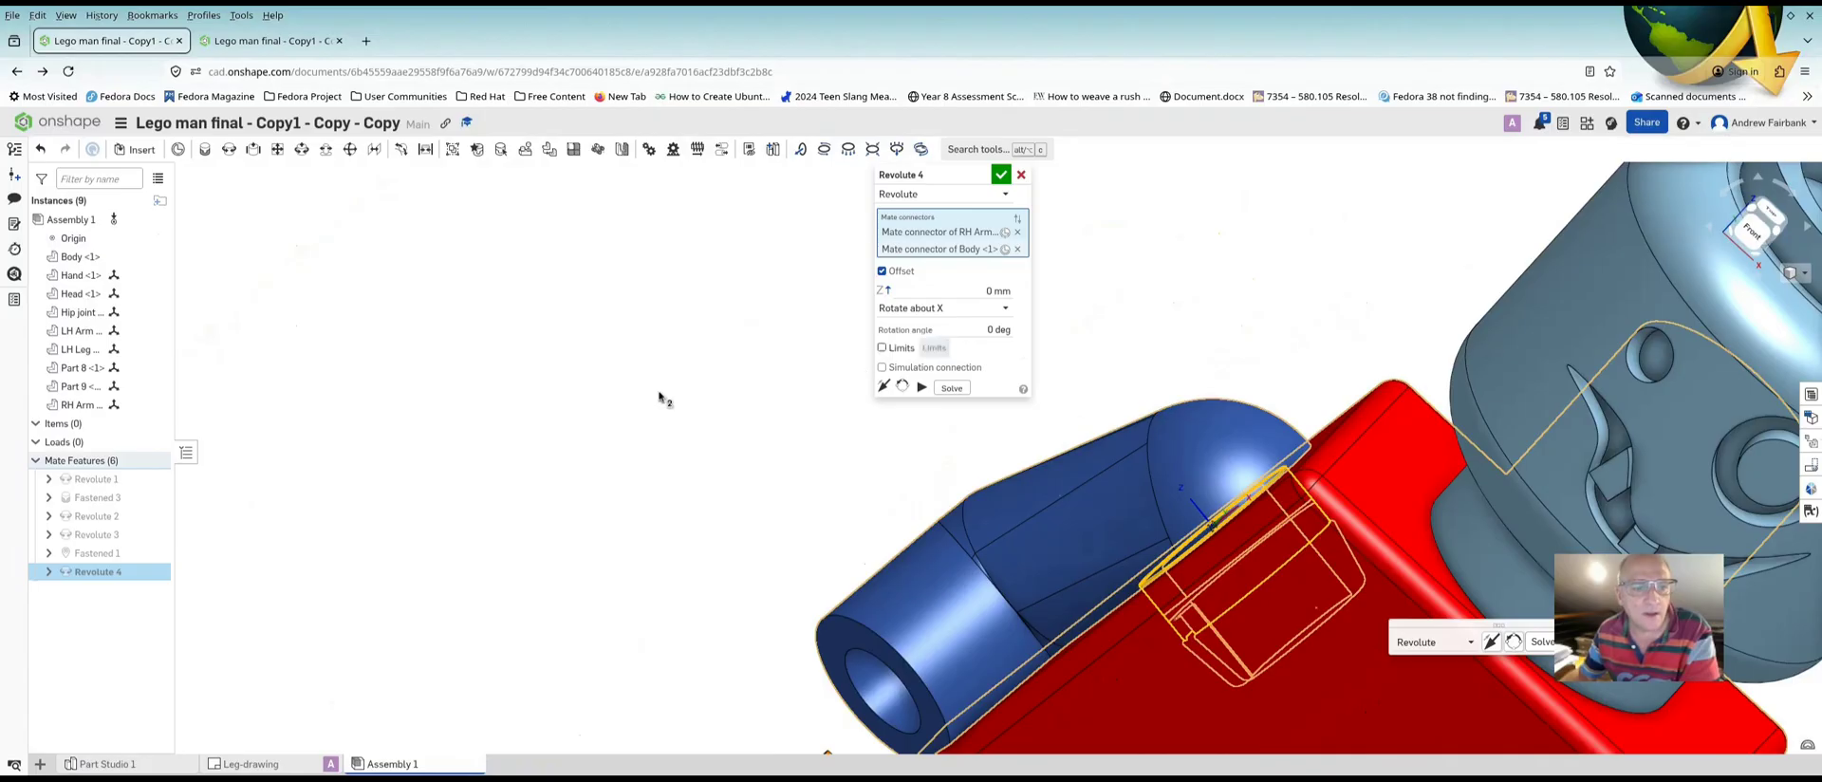
{"action": "left_click", "coordinate": [155, 405]}
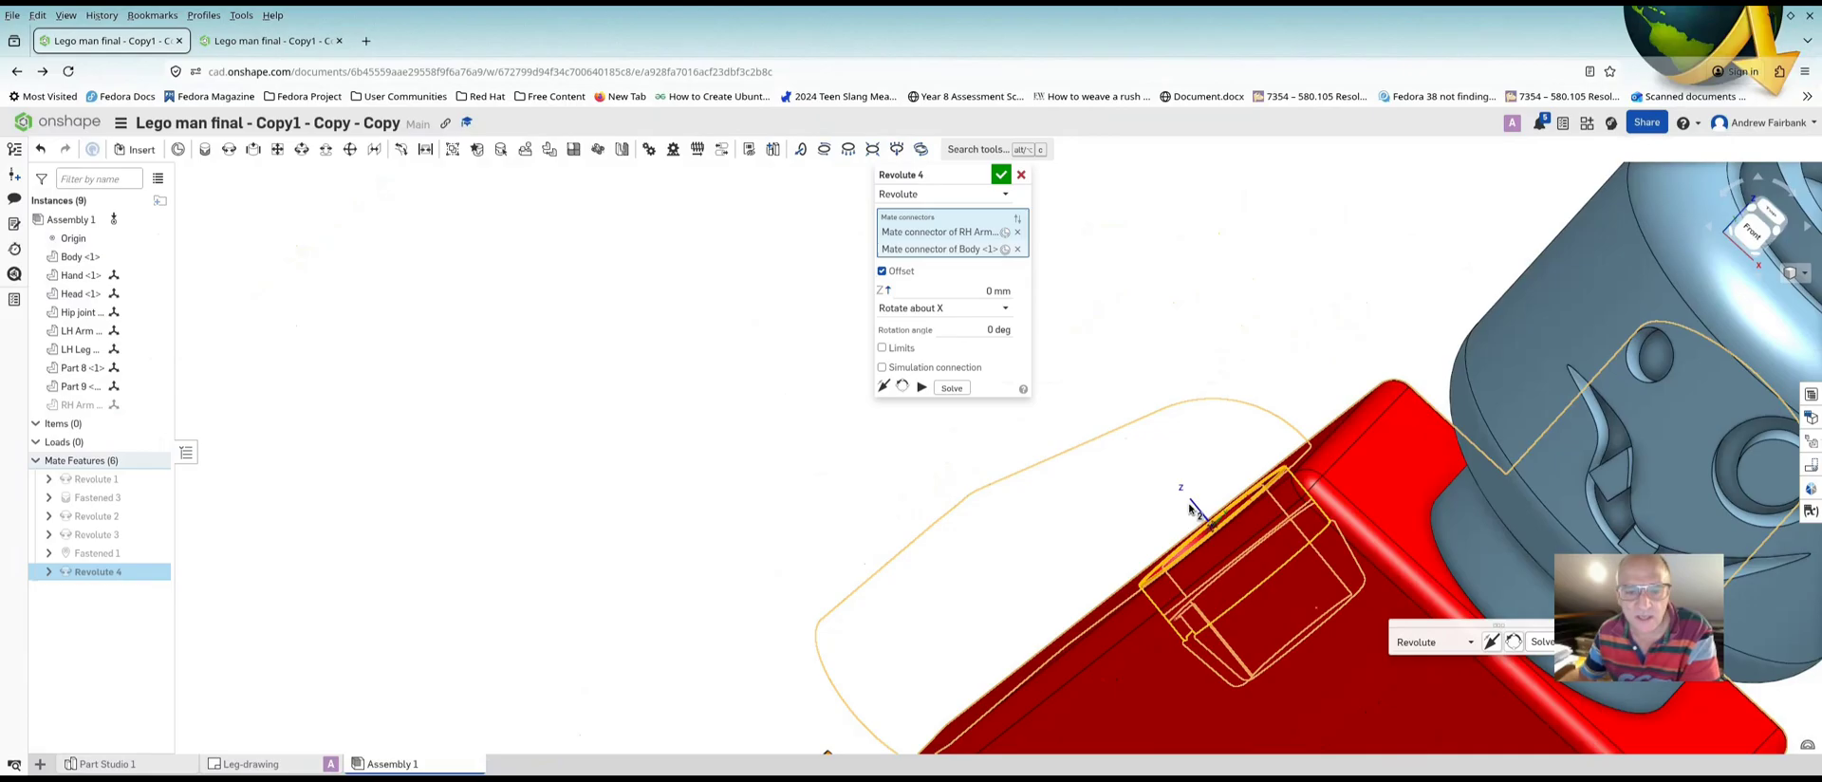
{"action": "left_click", "coordinate": [154, 406]}
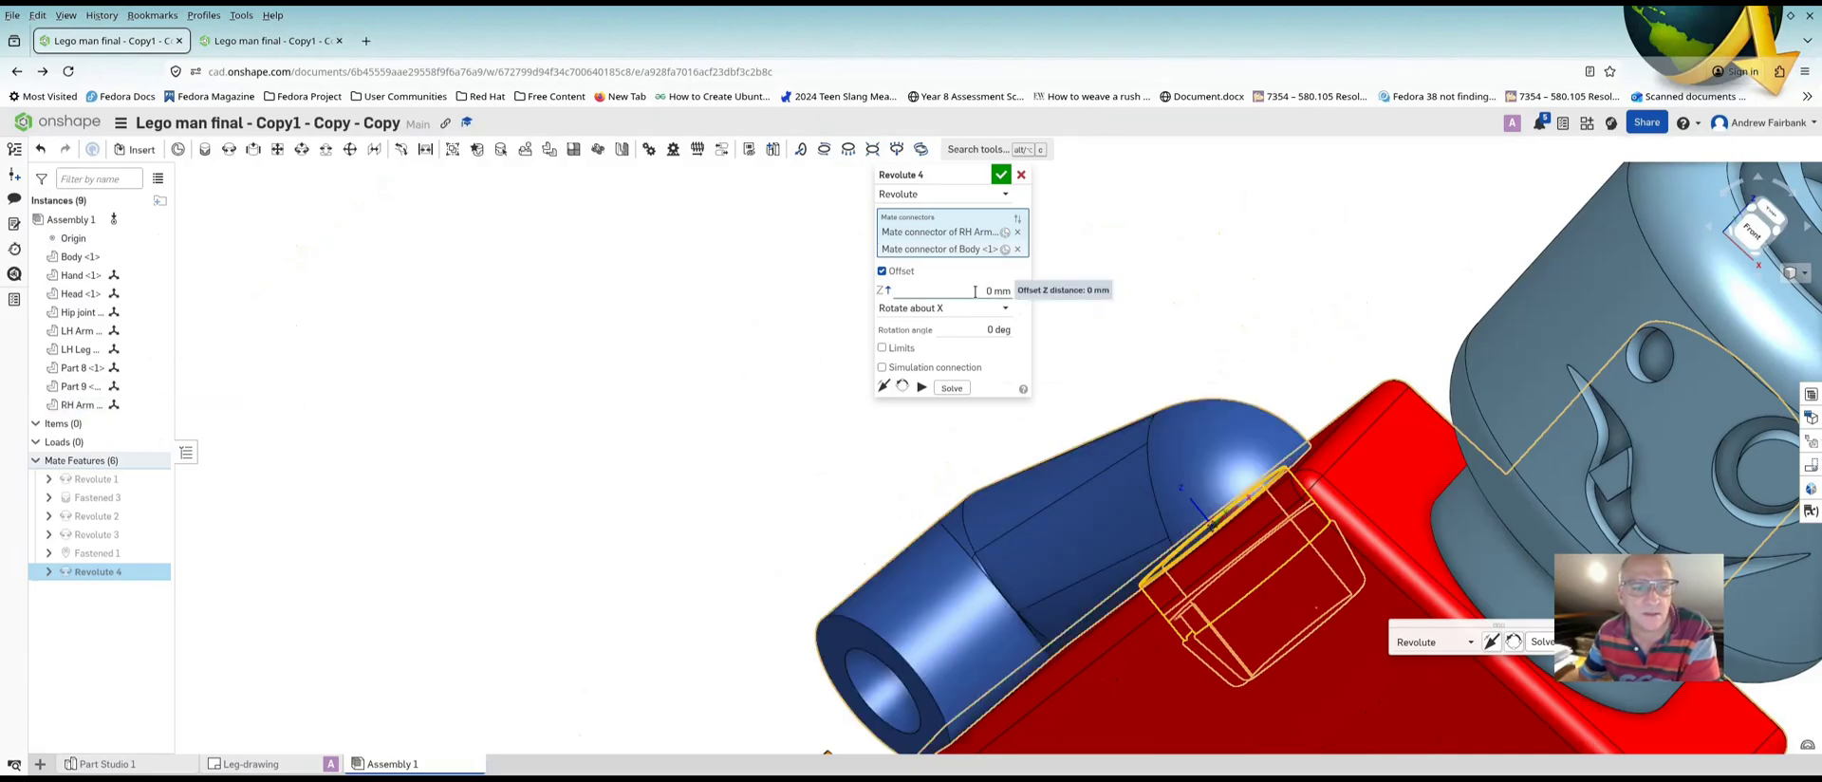
Try a Z offset of 1 mm on the RH Arm mate, set it to 0.1 mm instead, and accept the mate
{"action": "left_click", "coordinate": [974, 292]}
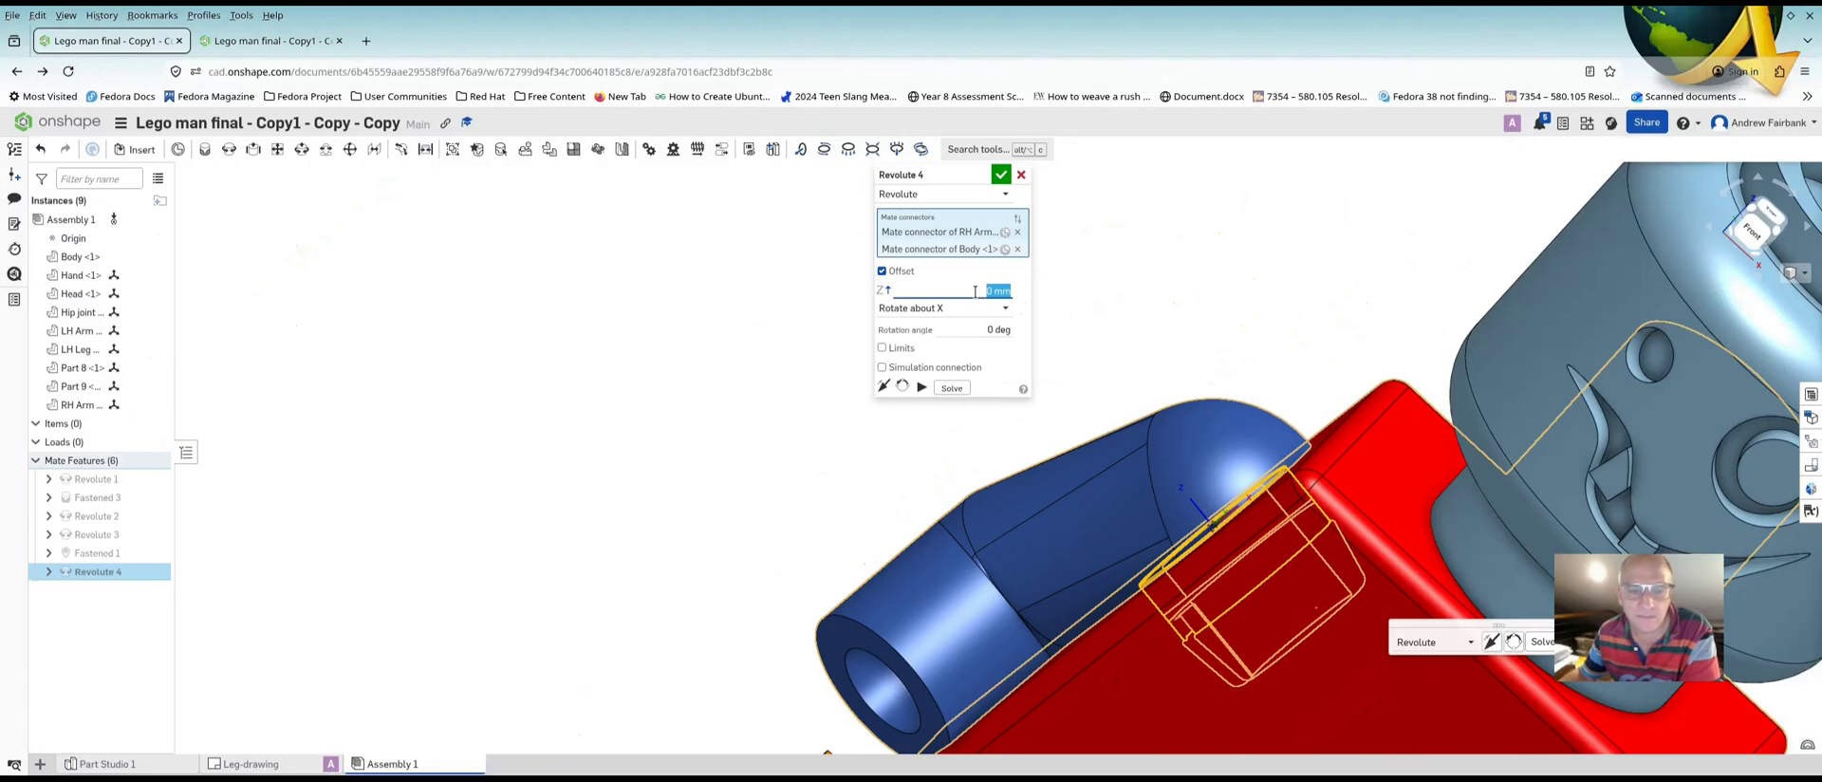
{"action": "key", "text": "BackSpace"}
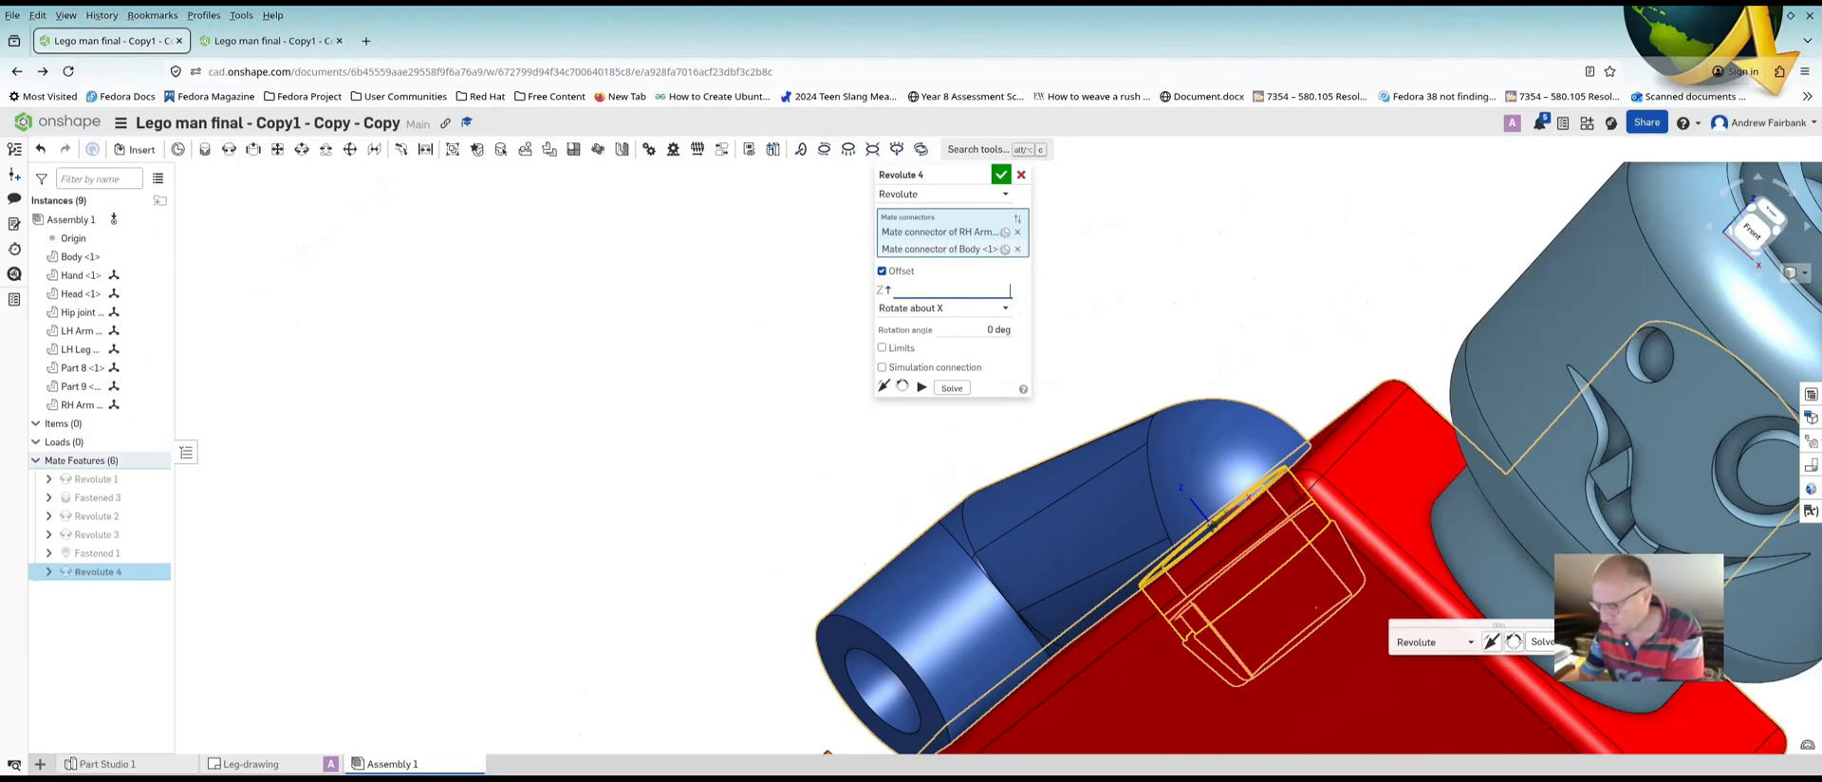
{"action": "type", "text": "1"}
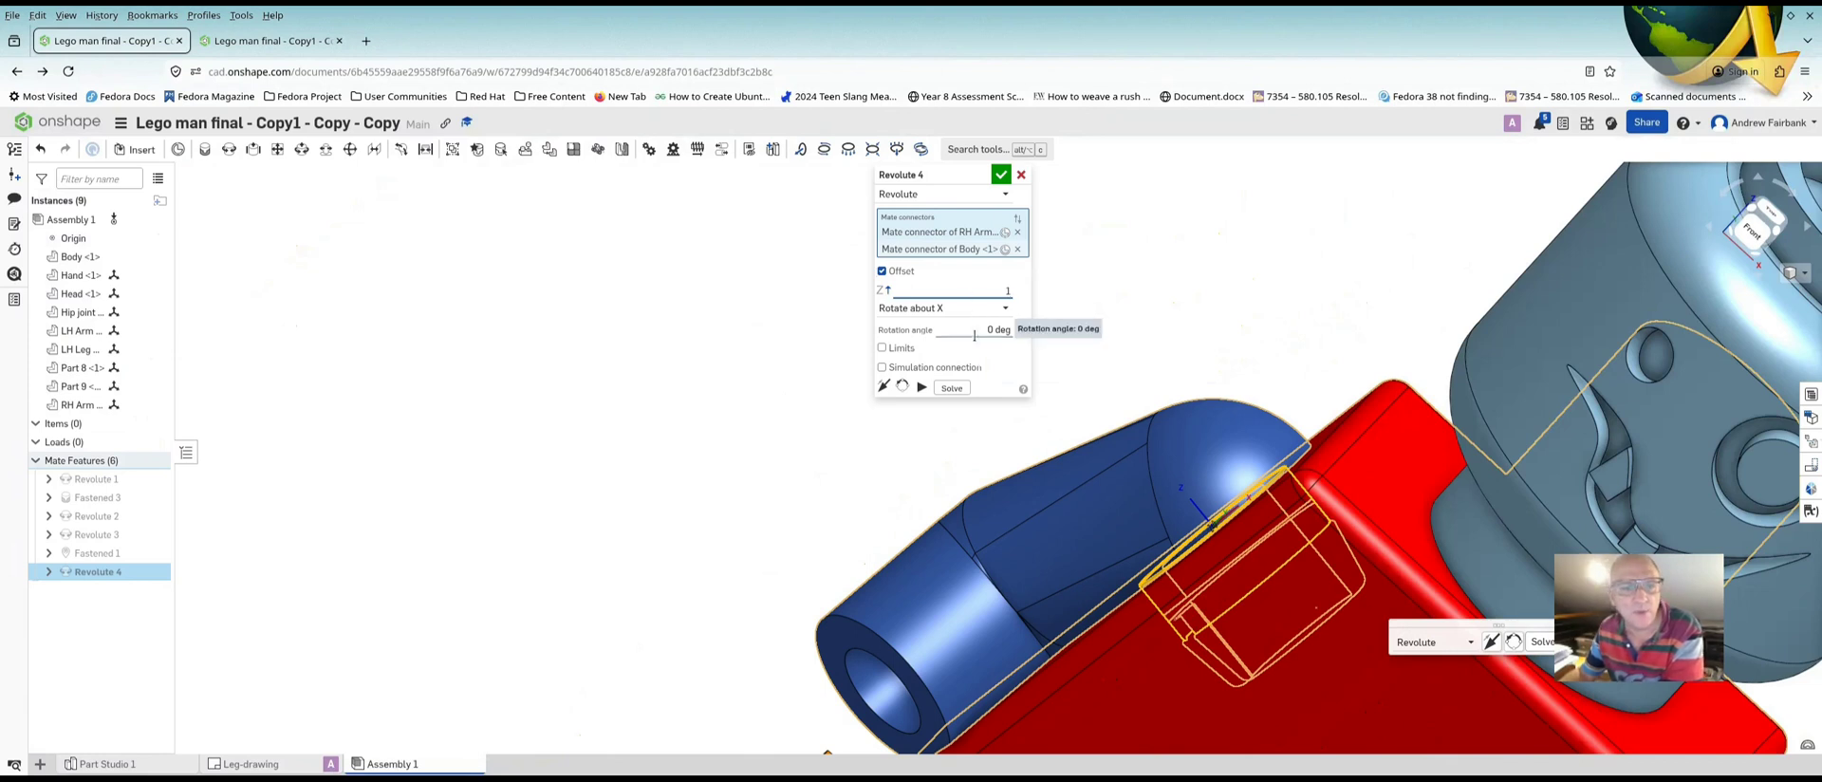
{"action": "key", "text": "Return"}
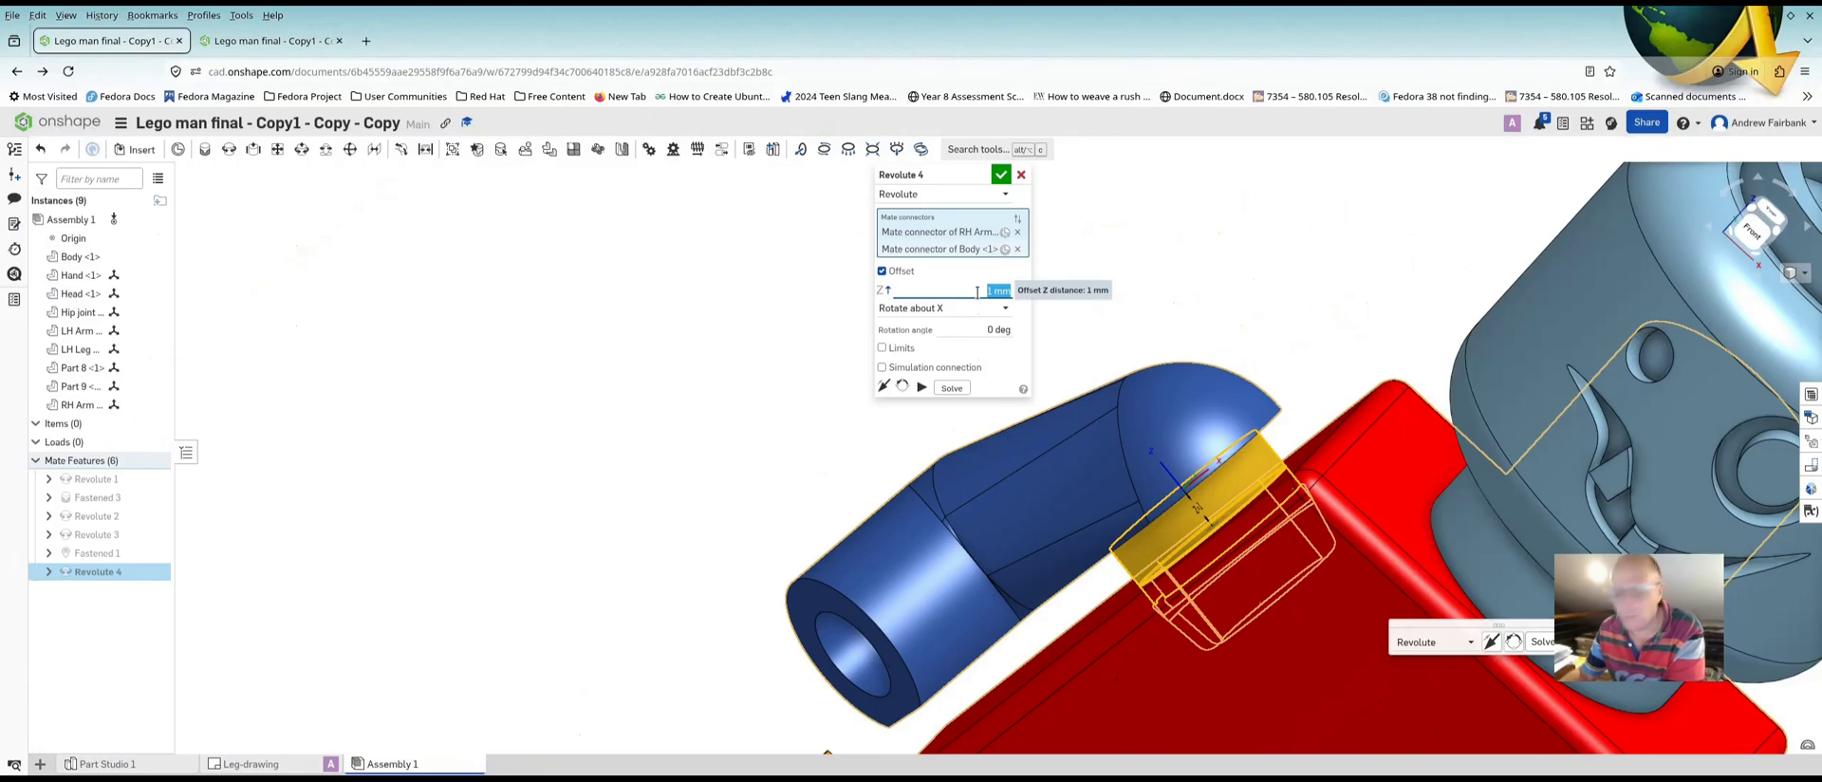
{"action": "type", "text": "0.1"}
{"action": "key", "text": "Return"}
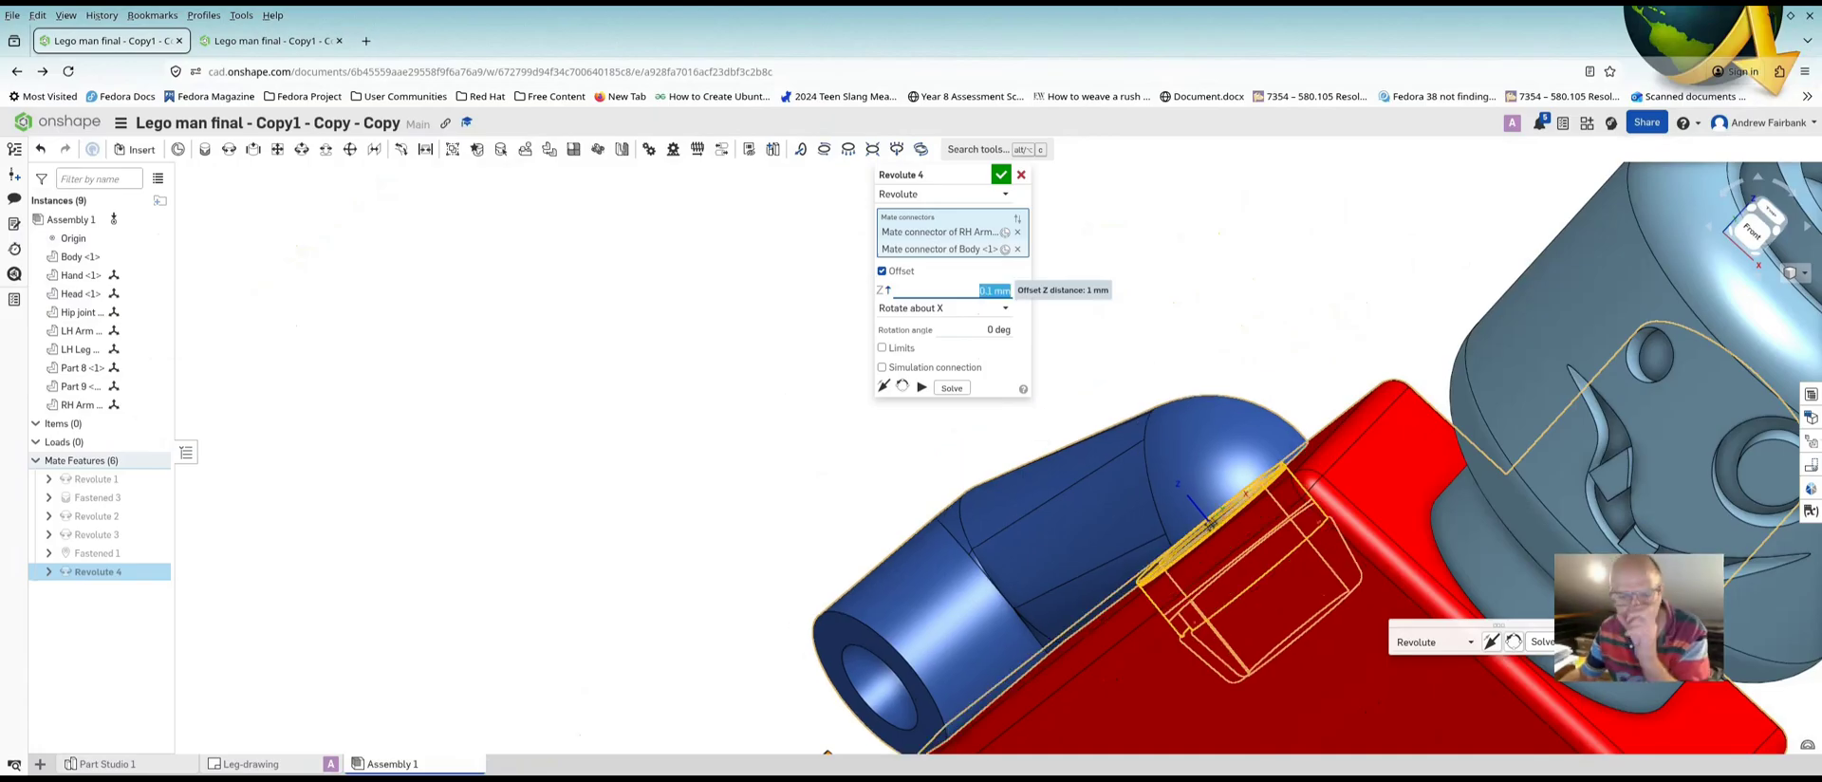
{"action": "left_click", "coordinate": [1001, 174]}
Add a Revolute mate joining the LH Arm's shoulder pin to the centre of the Body's other shoulder hole
{"action": "right_click_drag", "start_coordinate": [1278, 318], "coordinate": [1275, 309]}
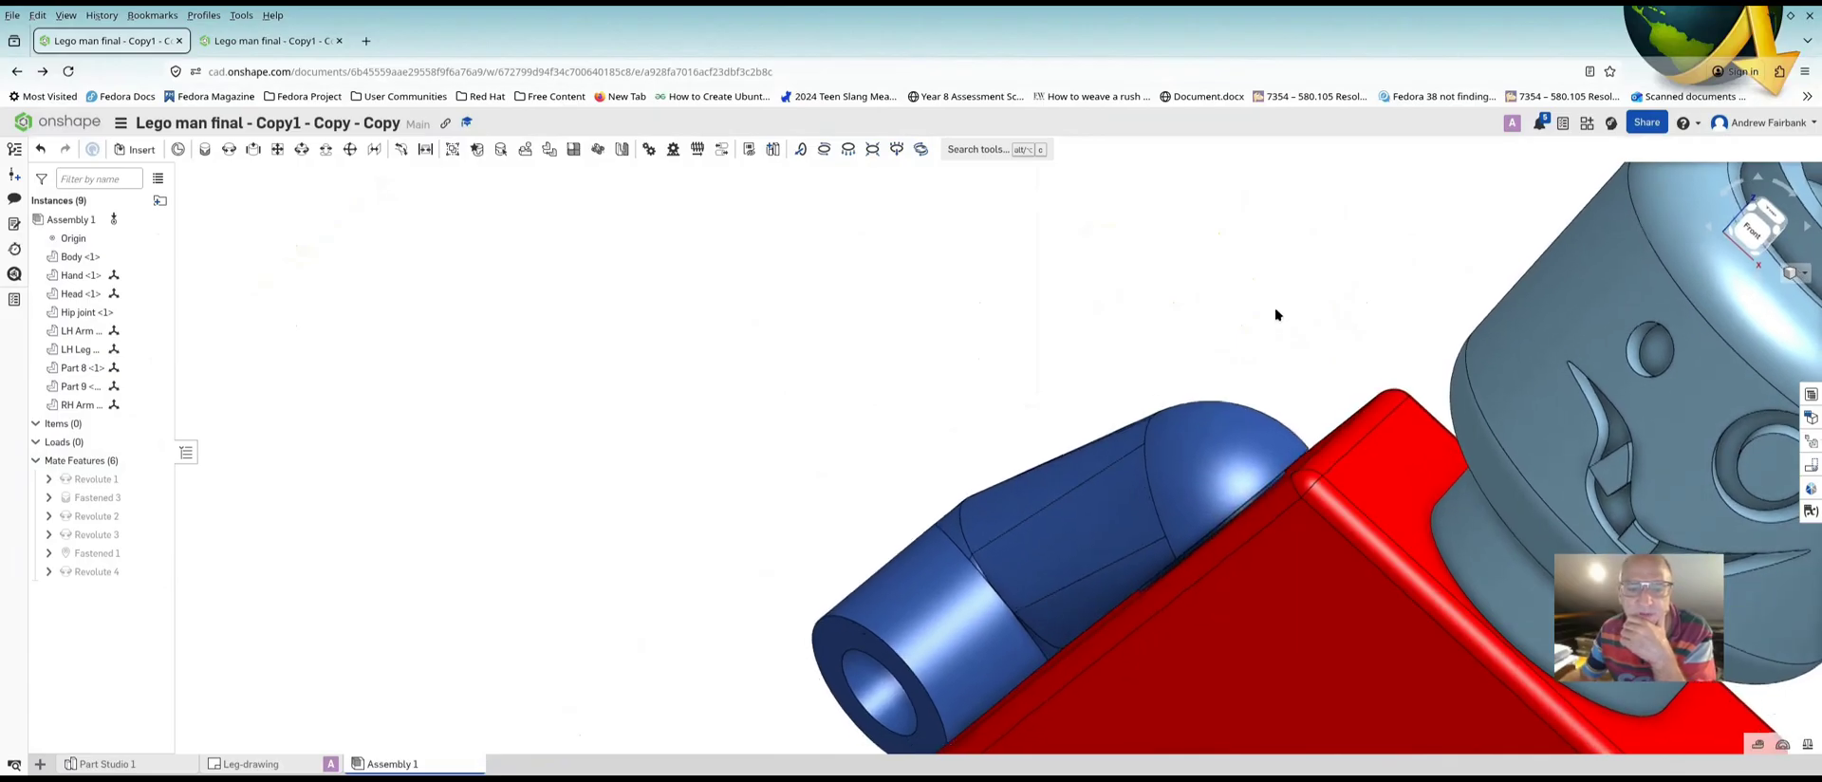
{"action": "scroll", "coordinate": [1276, 314], "scroll_direction": "down", "scroll_amount": 5}
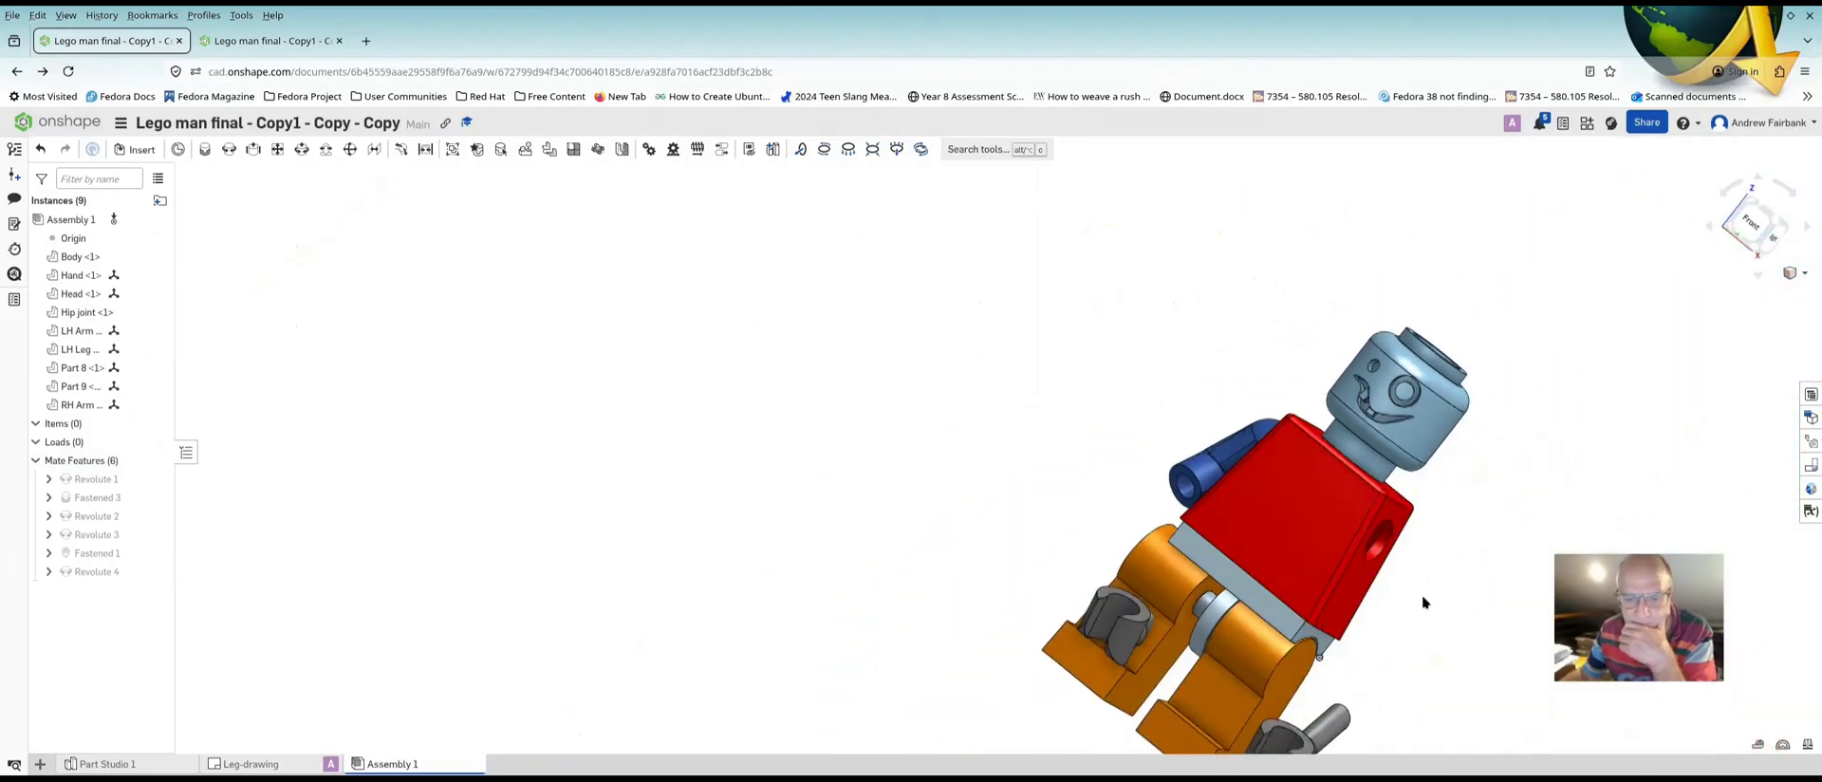
{"action": "scroll", "coordinate": [1422, 602], "scroll_direction": "down", "scroll_amount": 3}
{"action": "right_click_drag", "start_coordinate": [1422, 602], "coordinate": [1466, 607]}
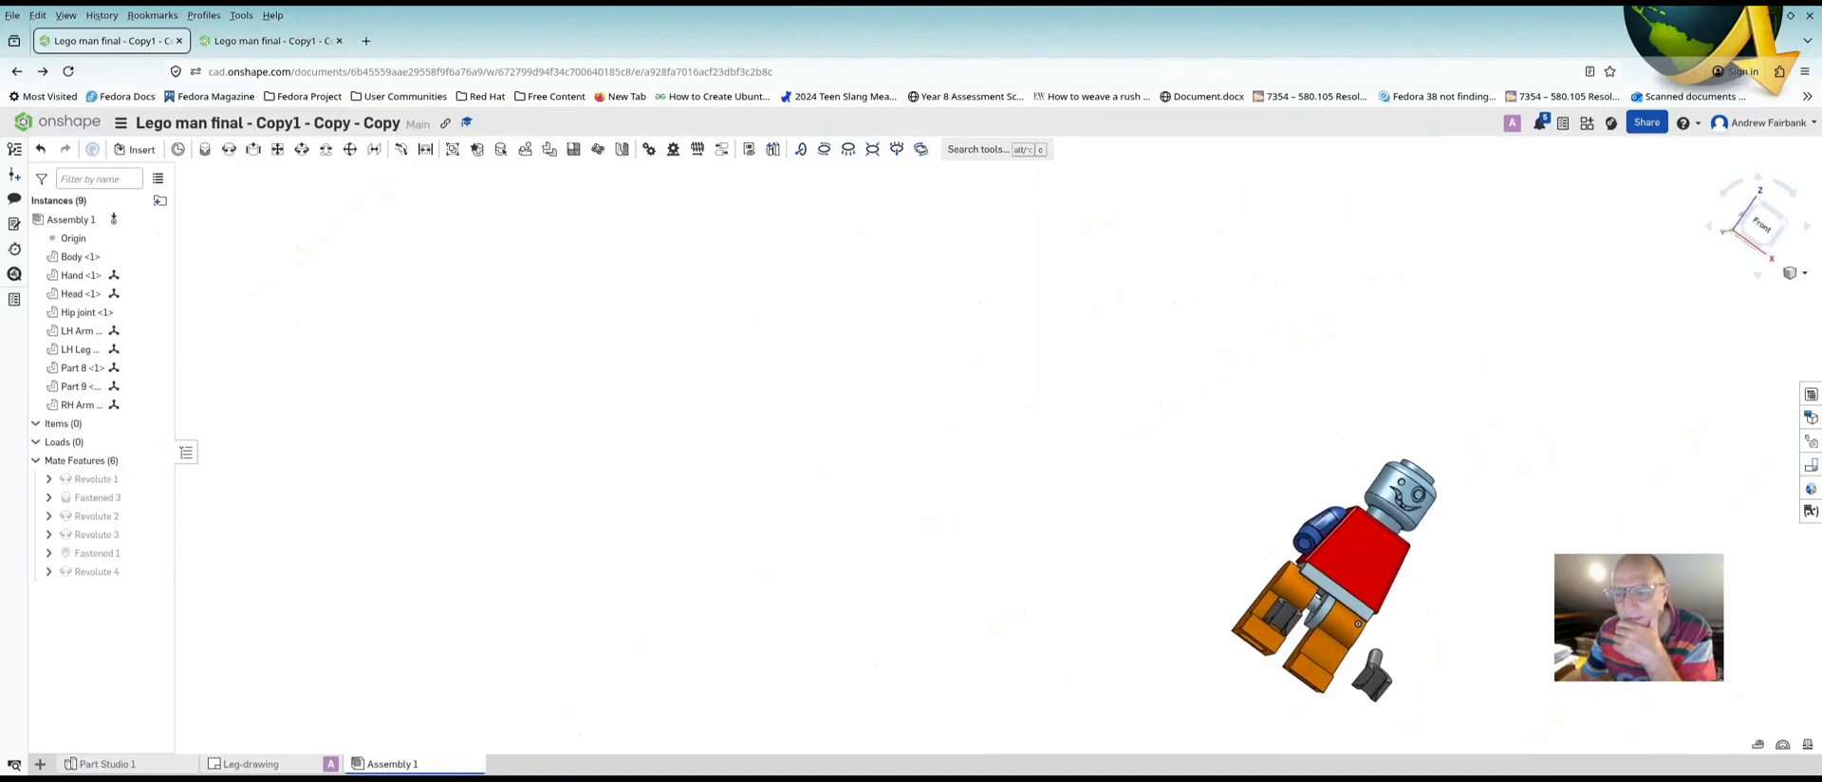
{"action": "scroll", "coordinate": [1687, 636], "scroll_direction": "up", "scroll_amount": 7}
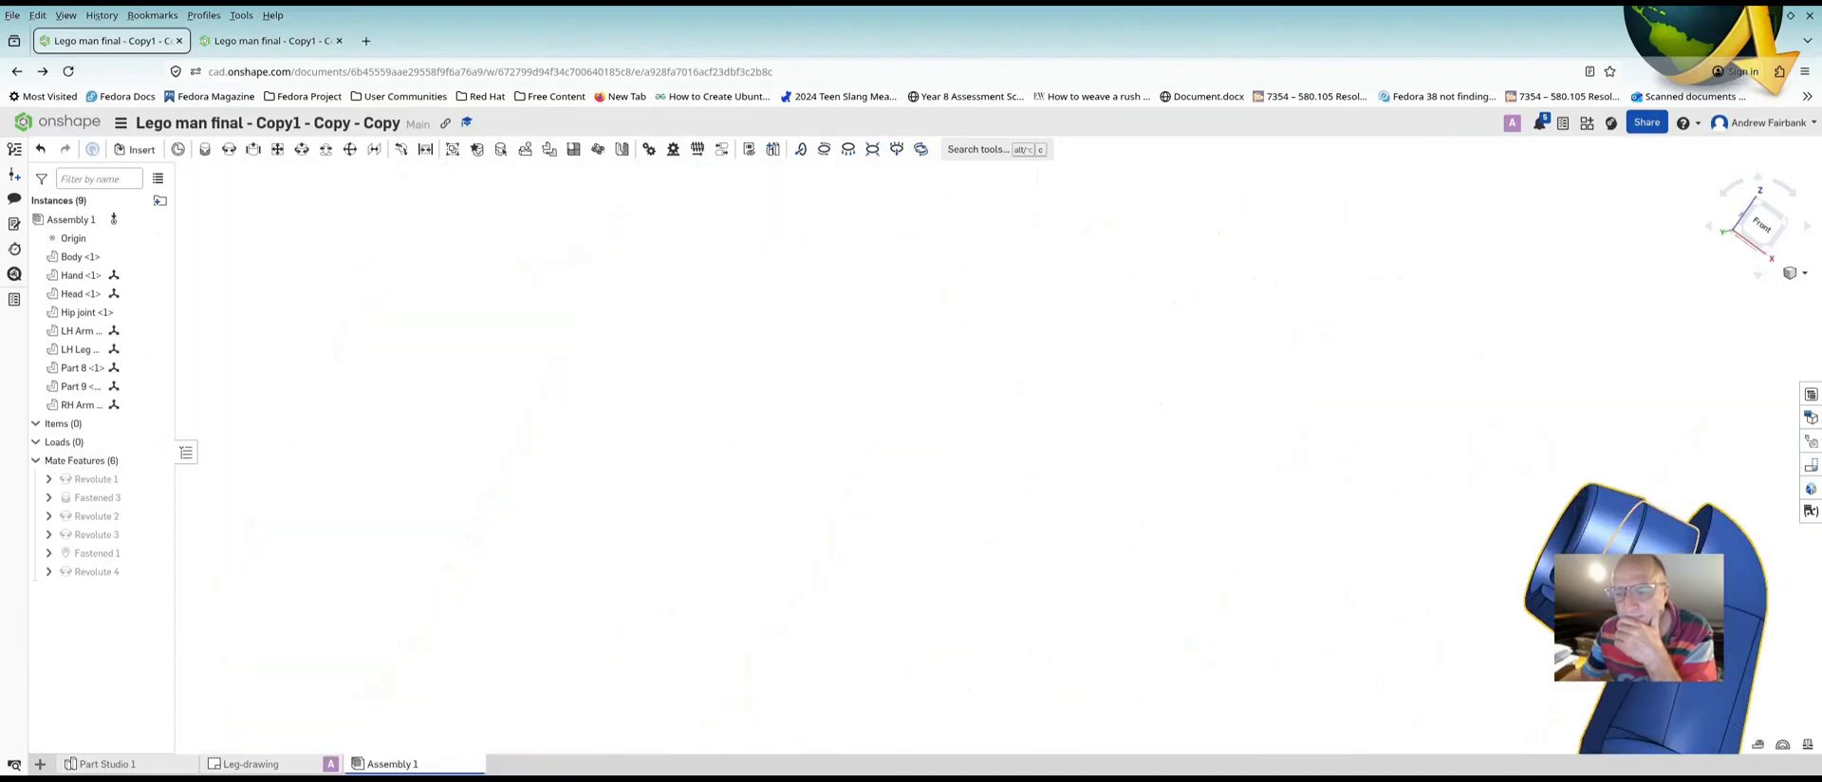
{"action": "left_click", "coordinate": [204, 149]}
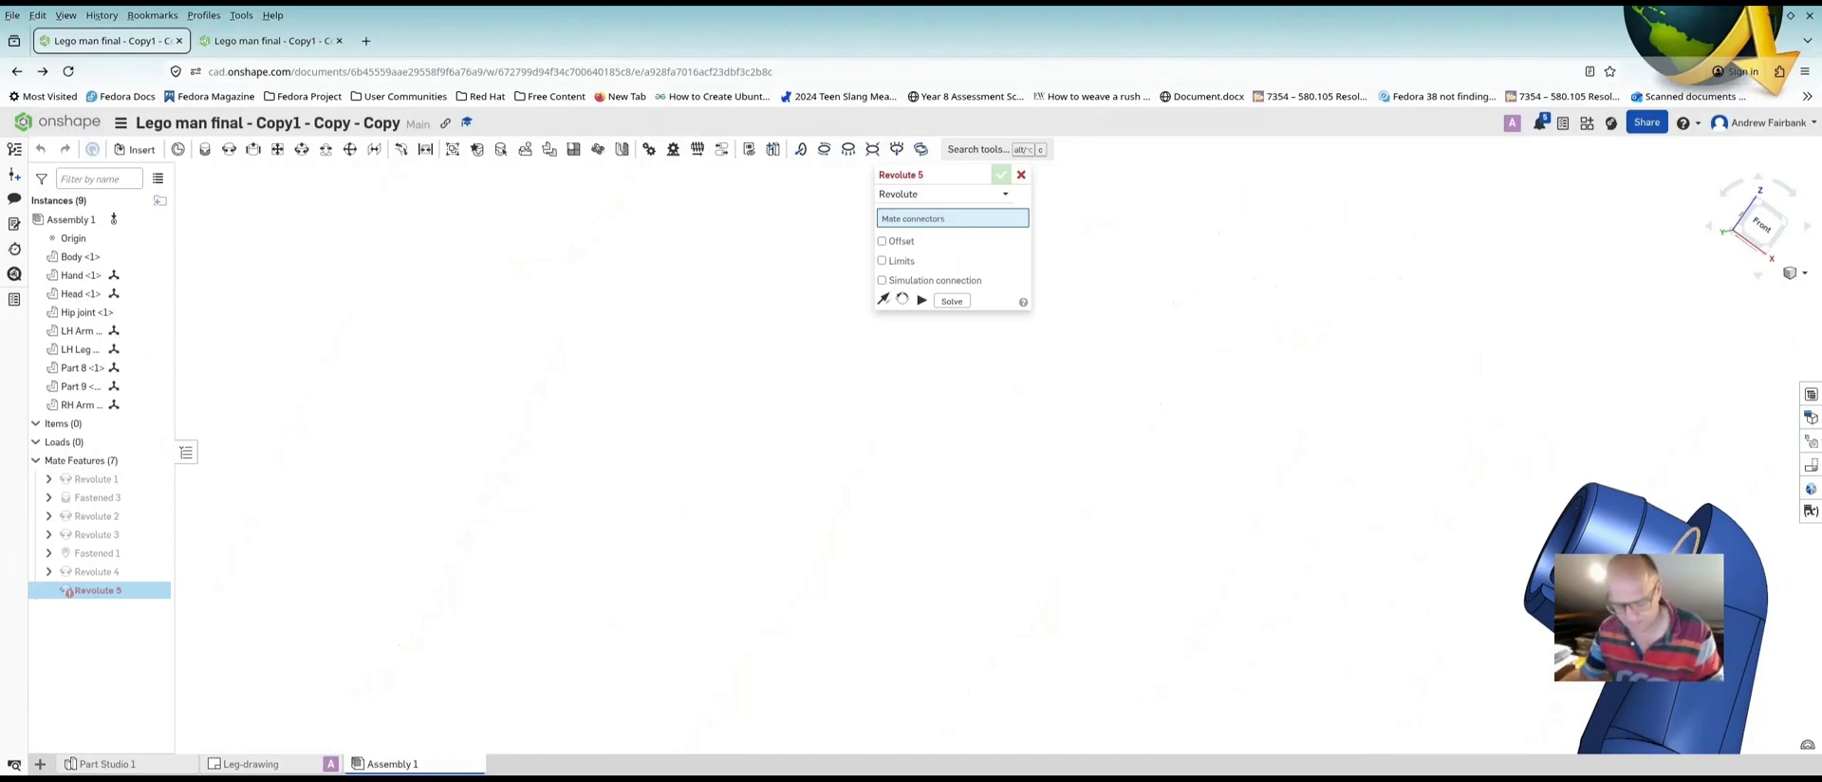
{"action": "left_click", "coordinate": [1681, 563]}
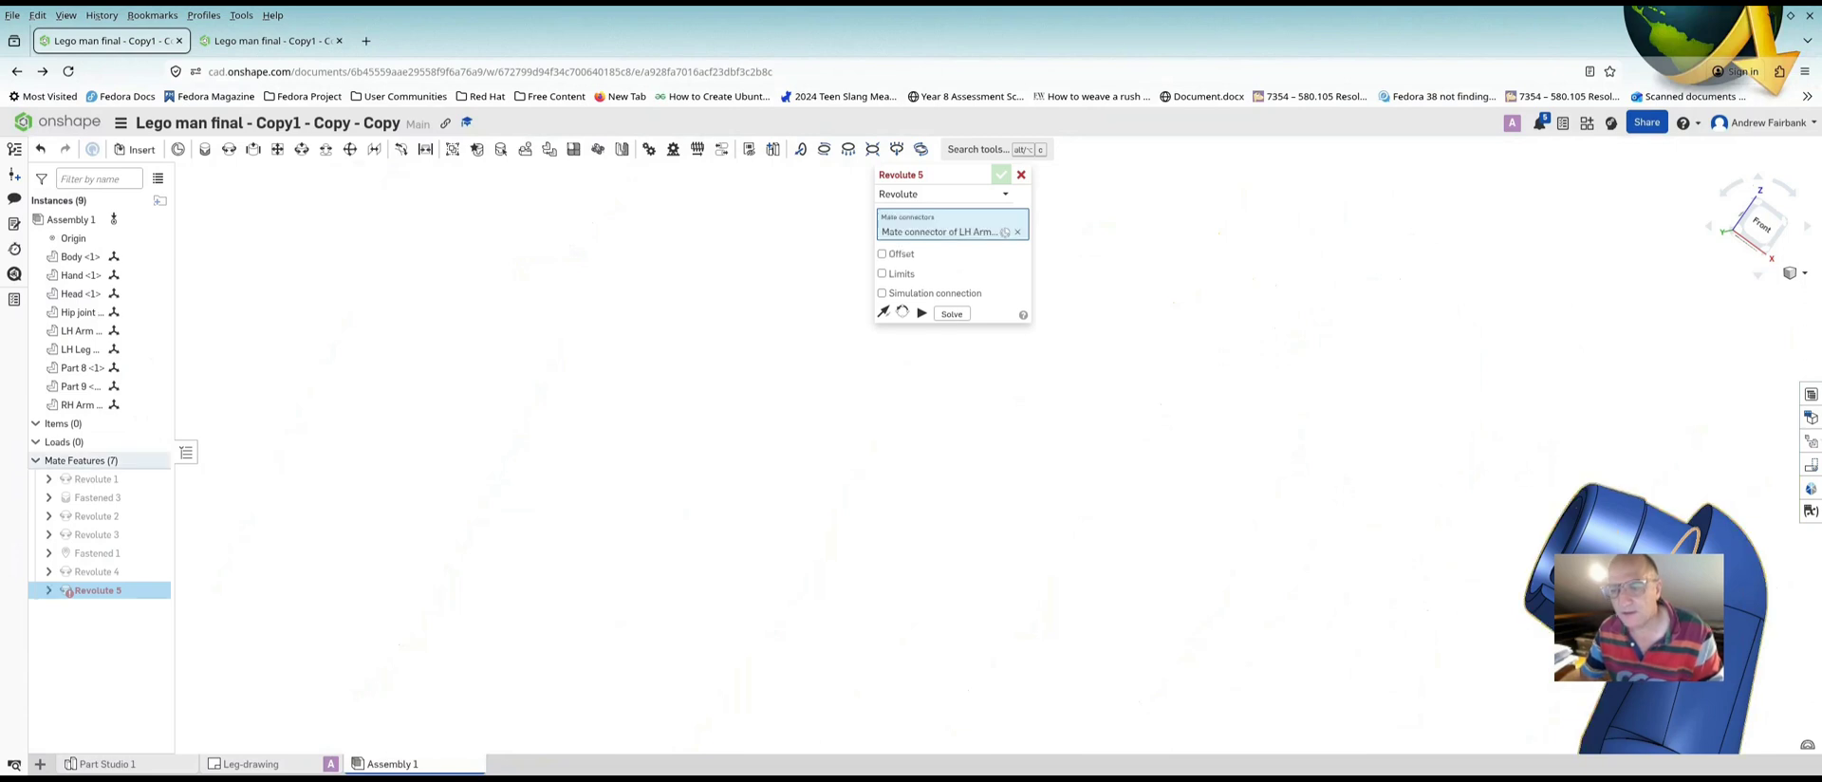
{"action": "key", "text": "f"}
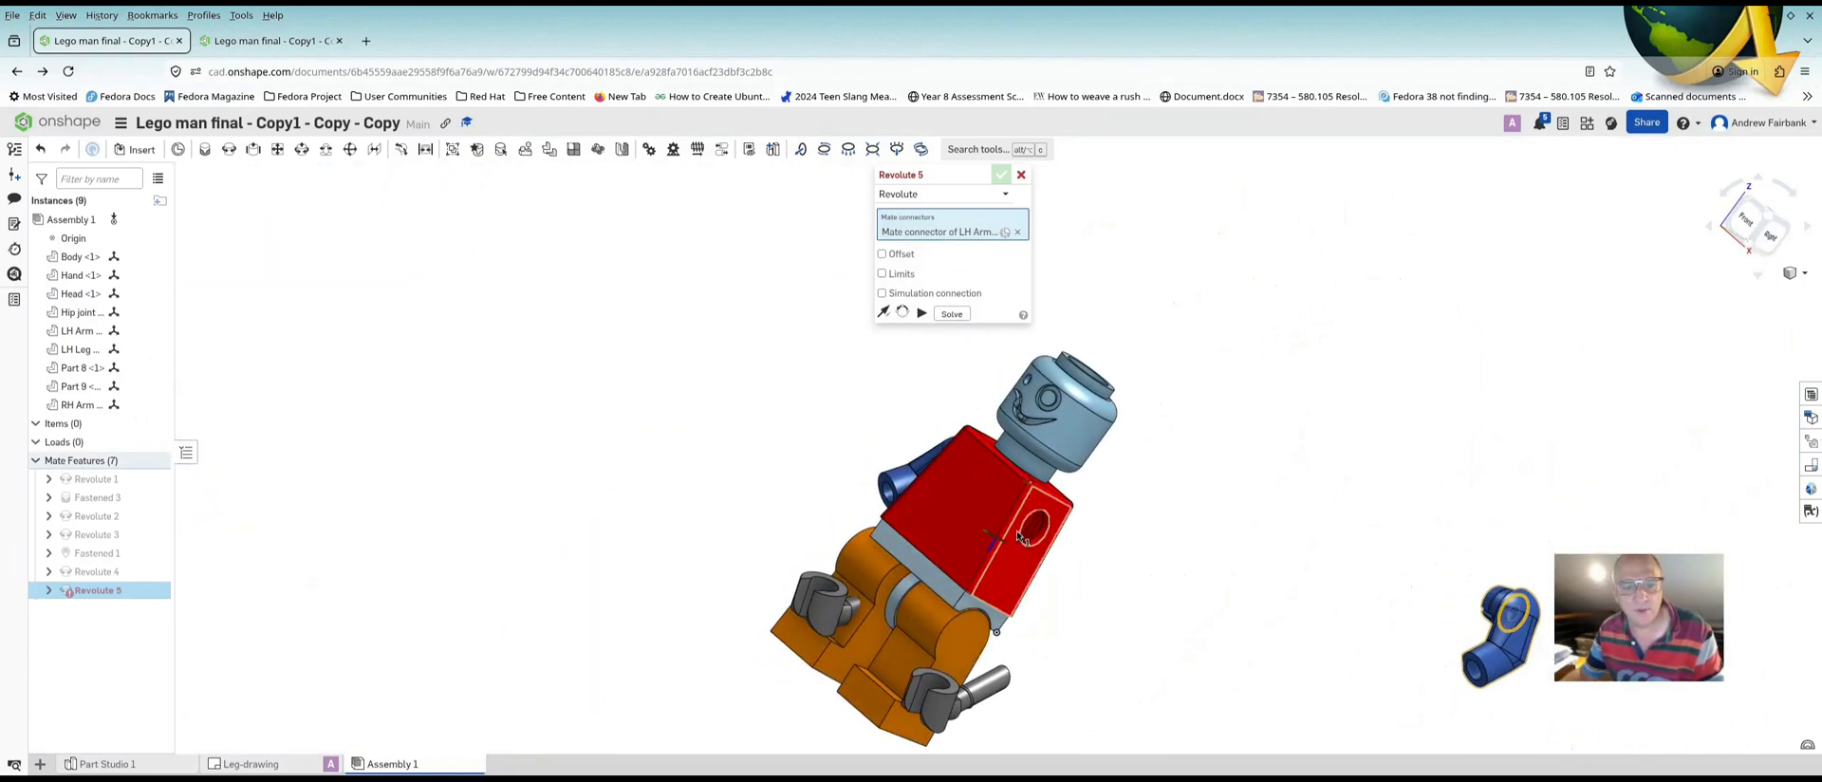
{"action": "scroll", "coordinate": [1027, 537], "scroll_direction": "up", "scroll_amount": 8}
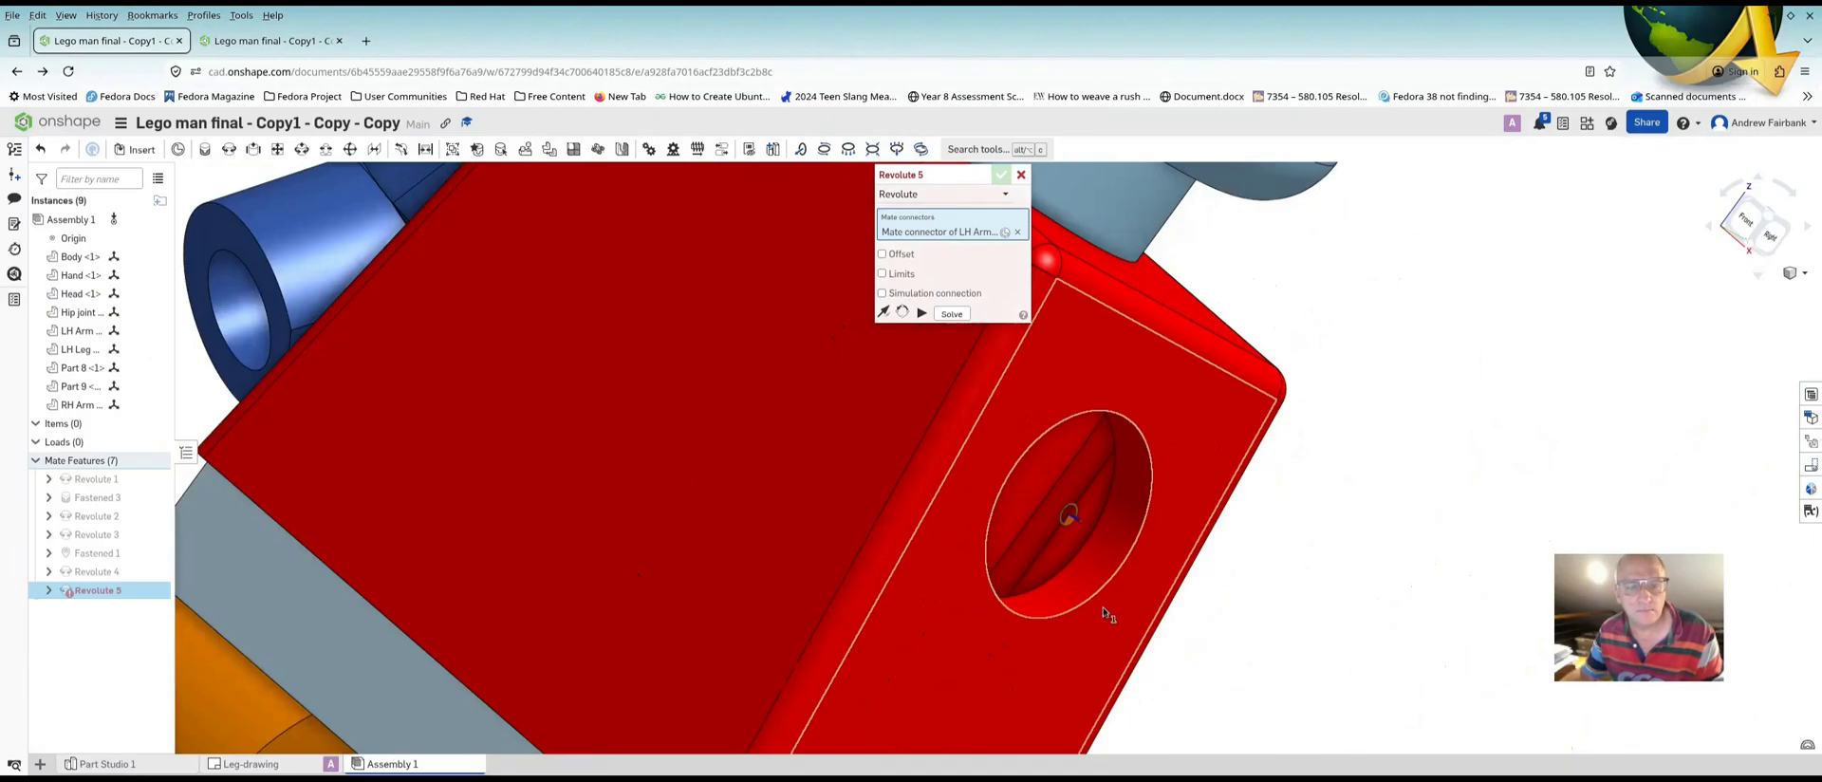
{"action": "left_click", "coordinate": [1070, 518]}
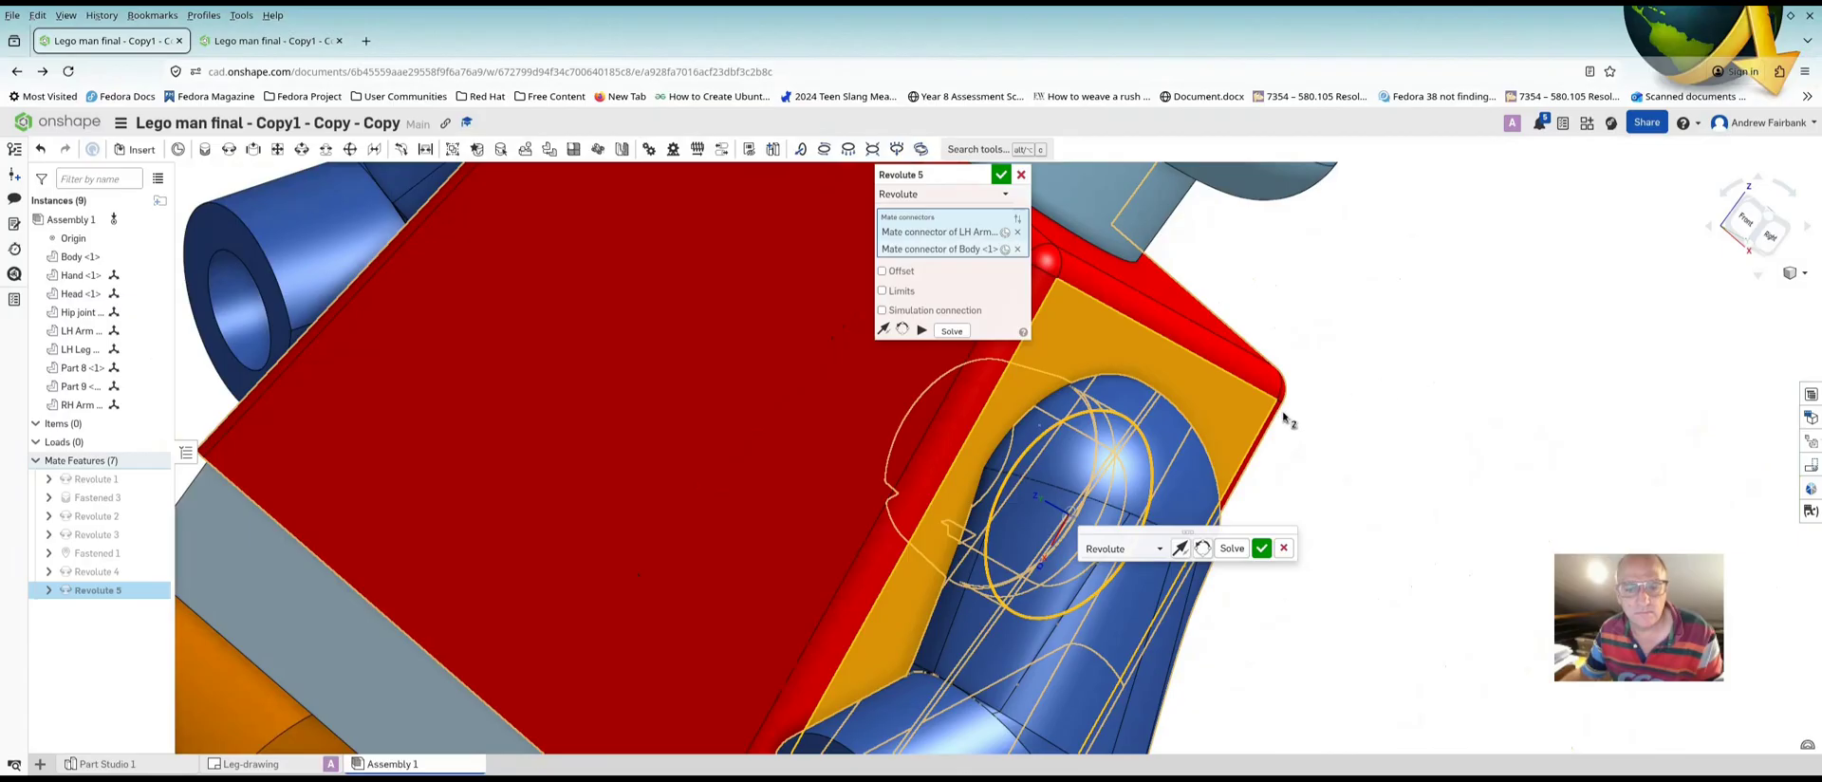
Enable the LH Arm mate's offset, try 1 mm, set Z to -0.1 mm, accept it, and cancel the extra Revolute mate
{"action": "right_click_drag", "start_coordinate": [1284, 463], "coordinate": [1180, 429]}
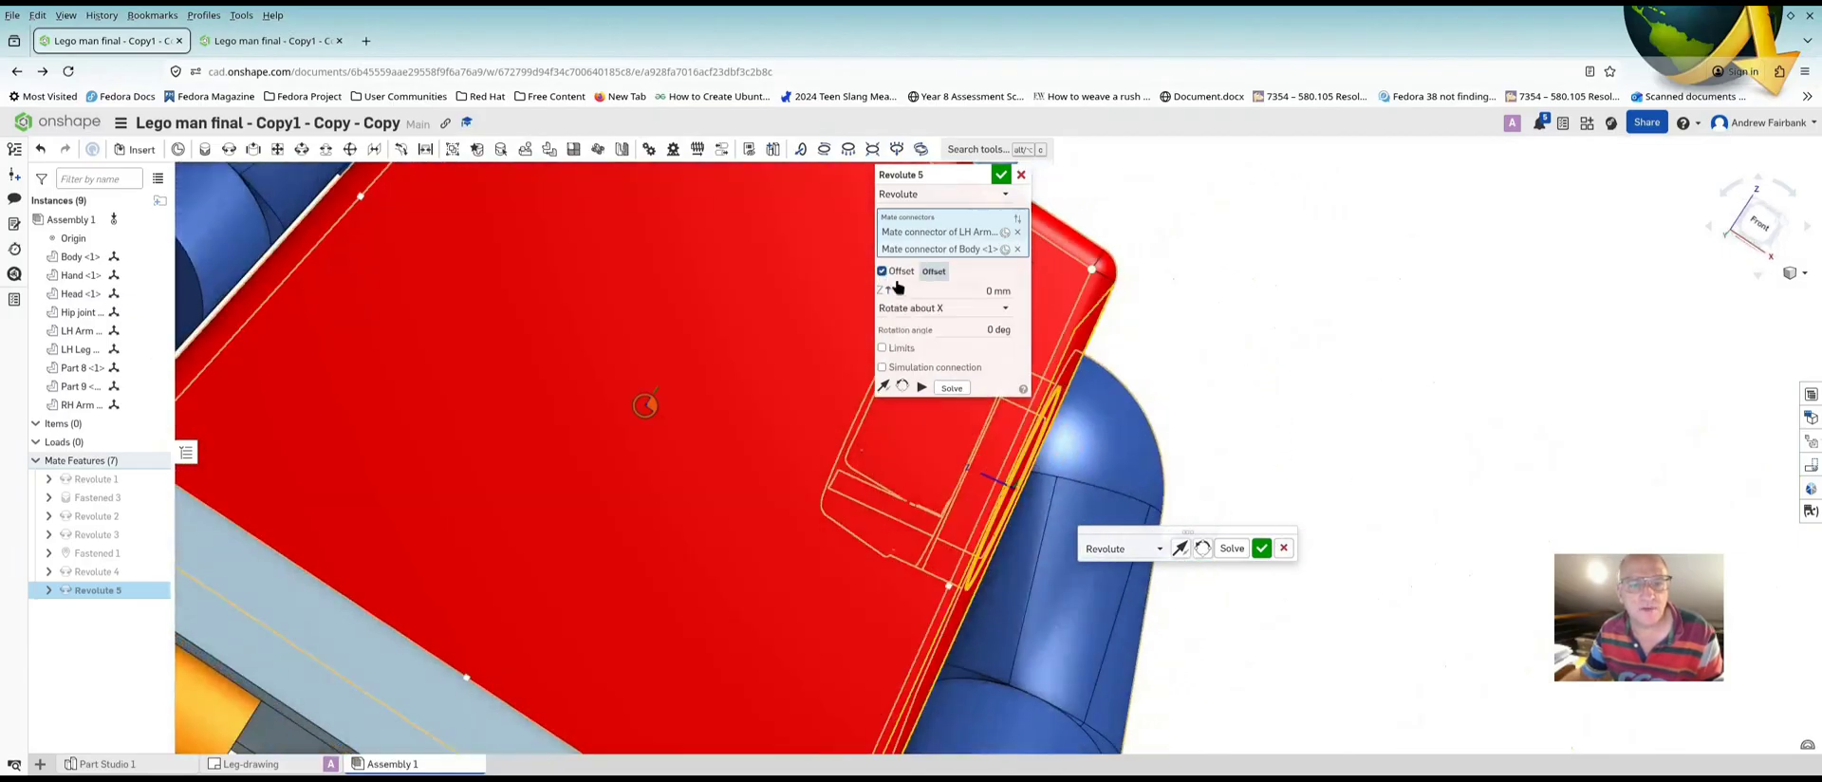
{"action": "type", "text": "1"}
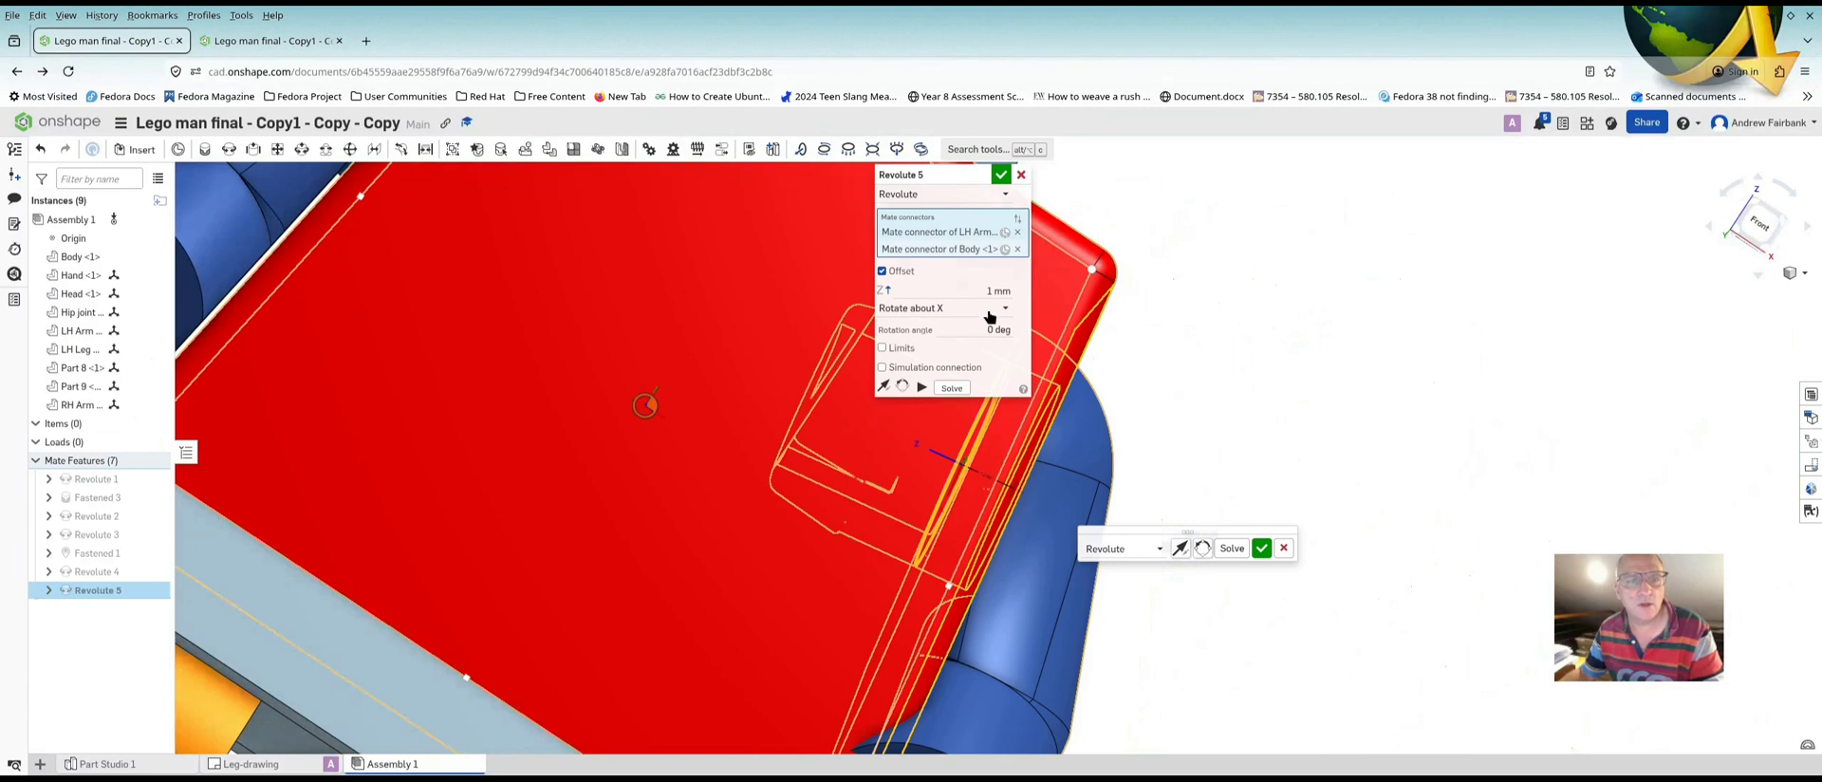
{"action": "type", "text": "-0.1"}
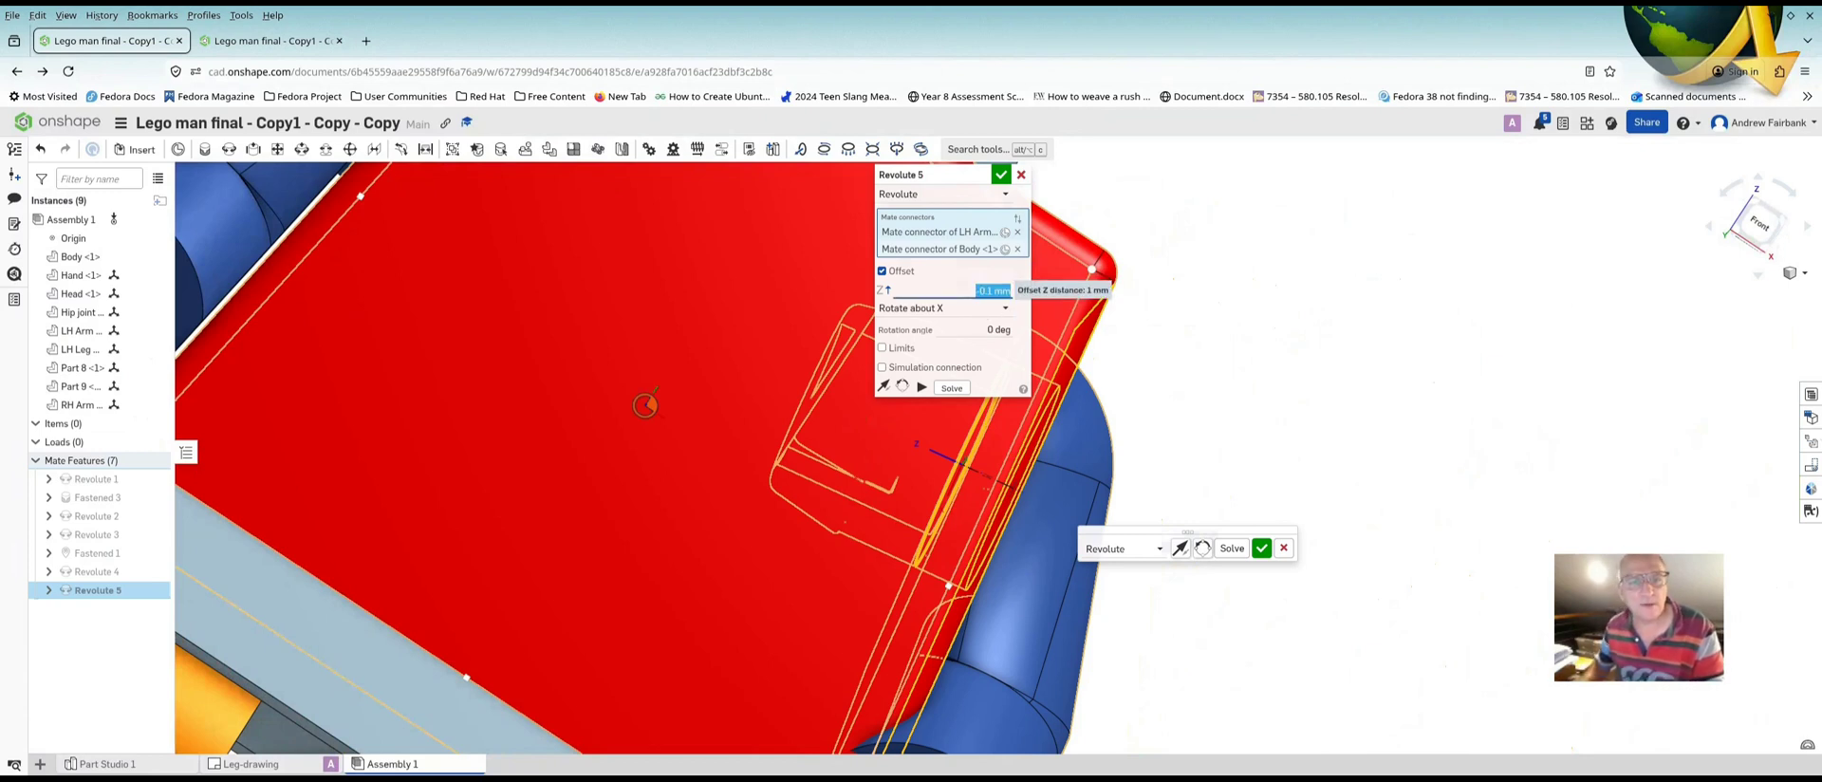
{"action": "key", "text": "Return"}
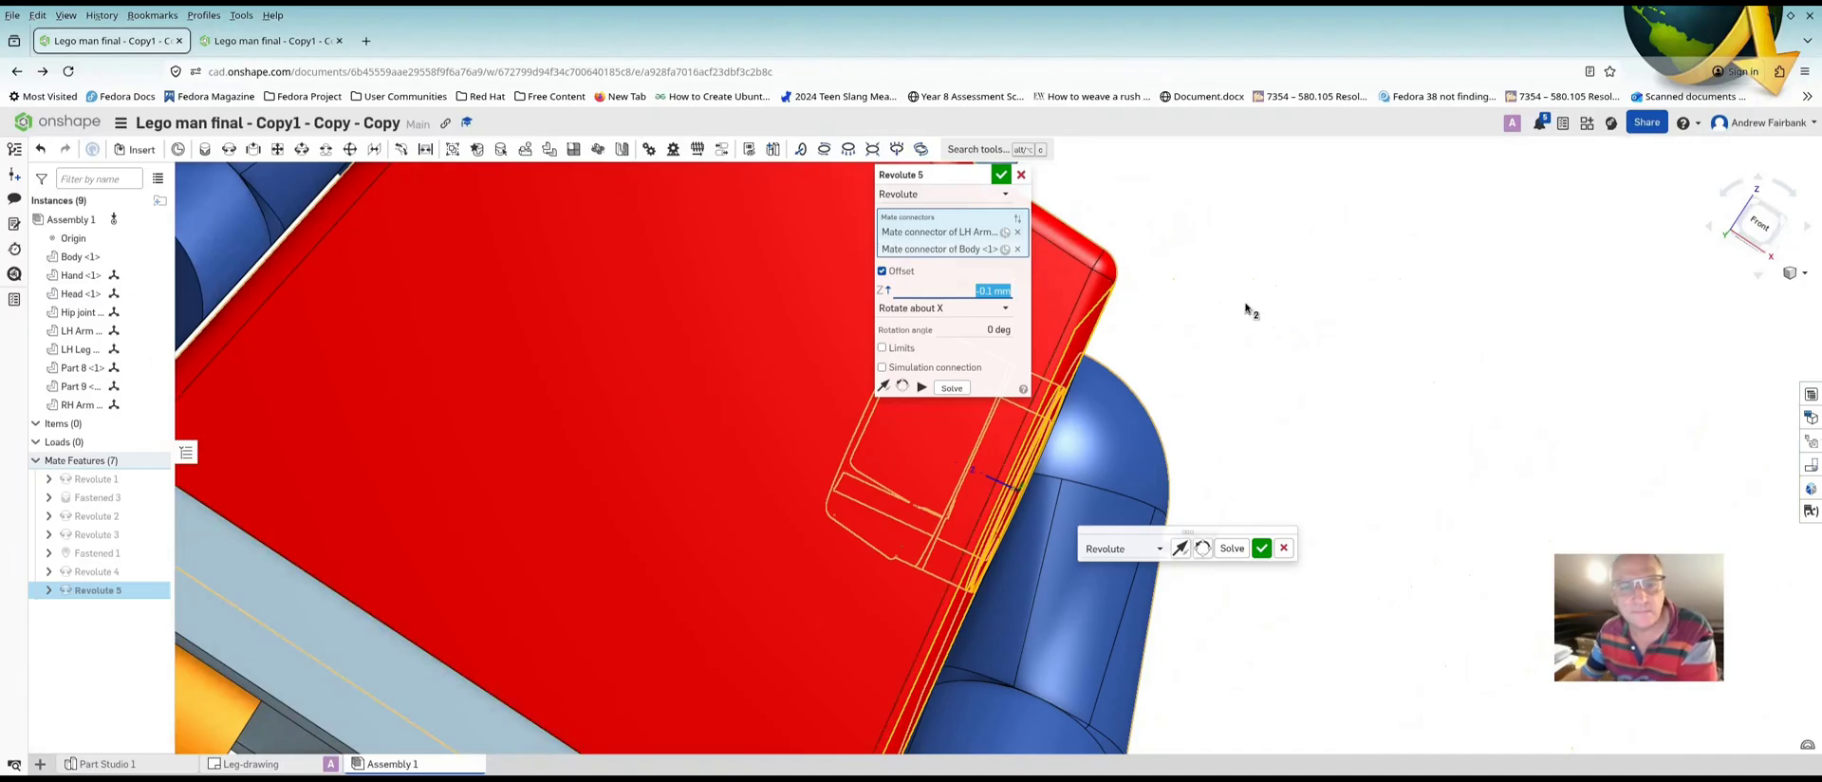
{"action": "left_click", "coordinate": [1261, 548]}
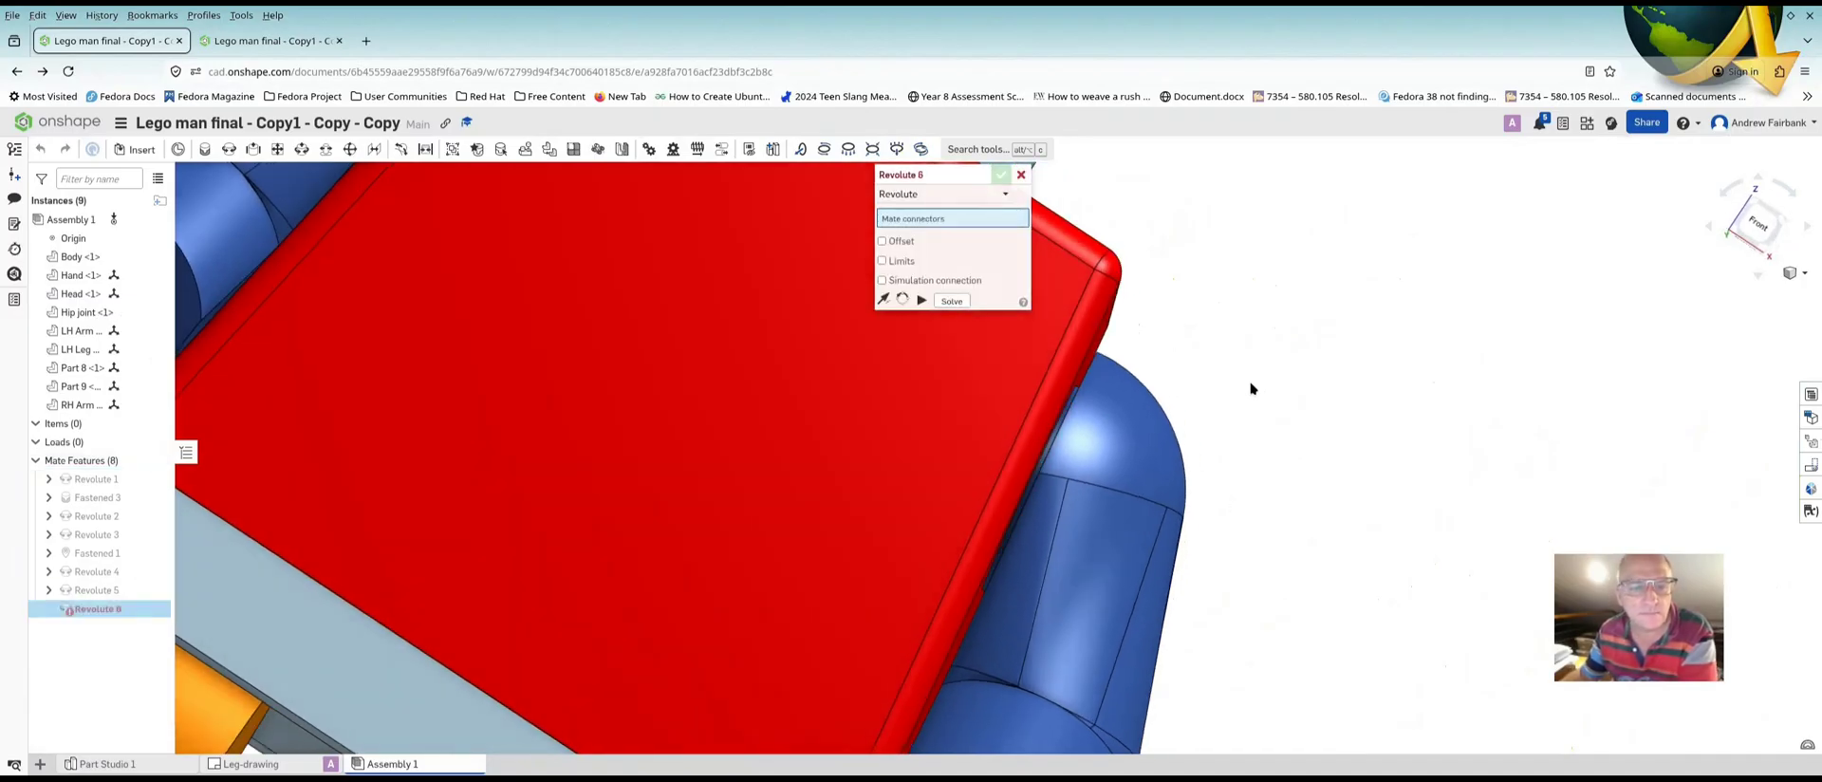
{"action": "left_click", "coordinate": [1021, 174]}
Start a Revolute mate with its first connector at the raised ring on the Hand's stem
{"action": "scroll", "coordinate": [903, 436], "scroll_direction": "down", "scroll_amount": 5}
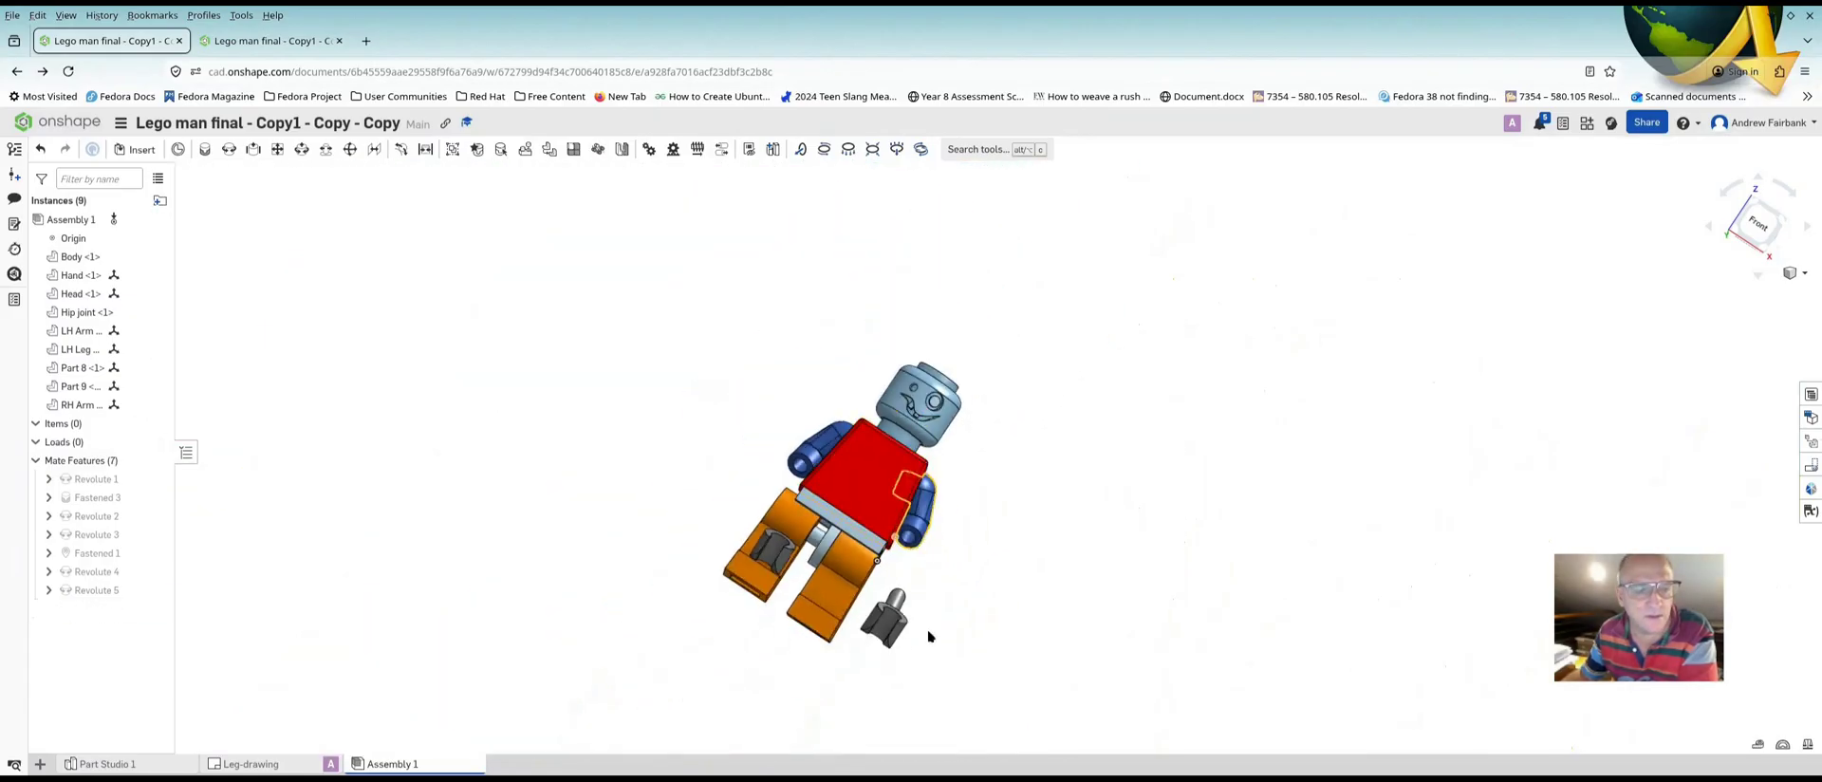
{"action": "scroll", "coordinate": [915, 626], "scroll_direction": "up", "scroll_amount": 5}
{"action": "right_click_drag", "start_coordinate": [946, 587], "coordinate": [842, 478]}
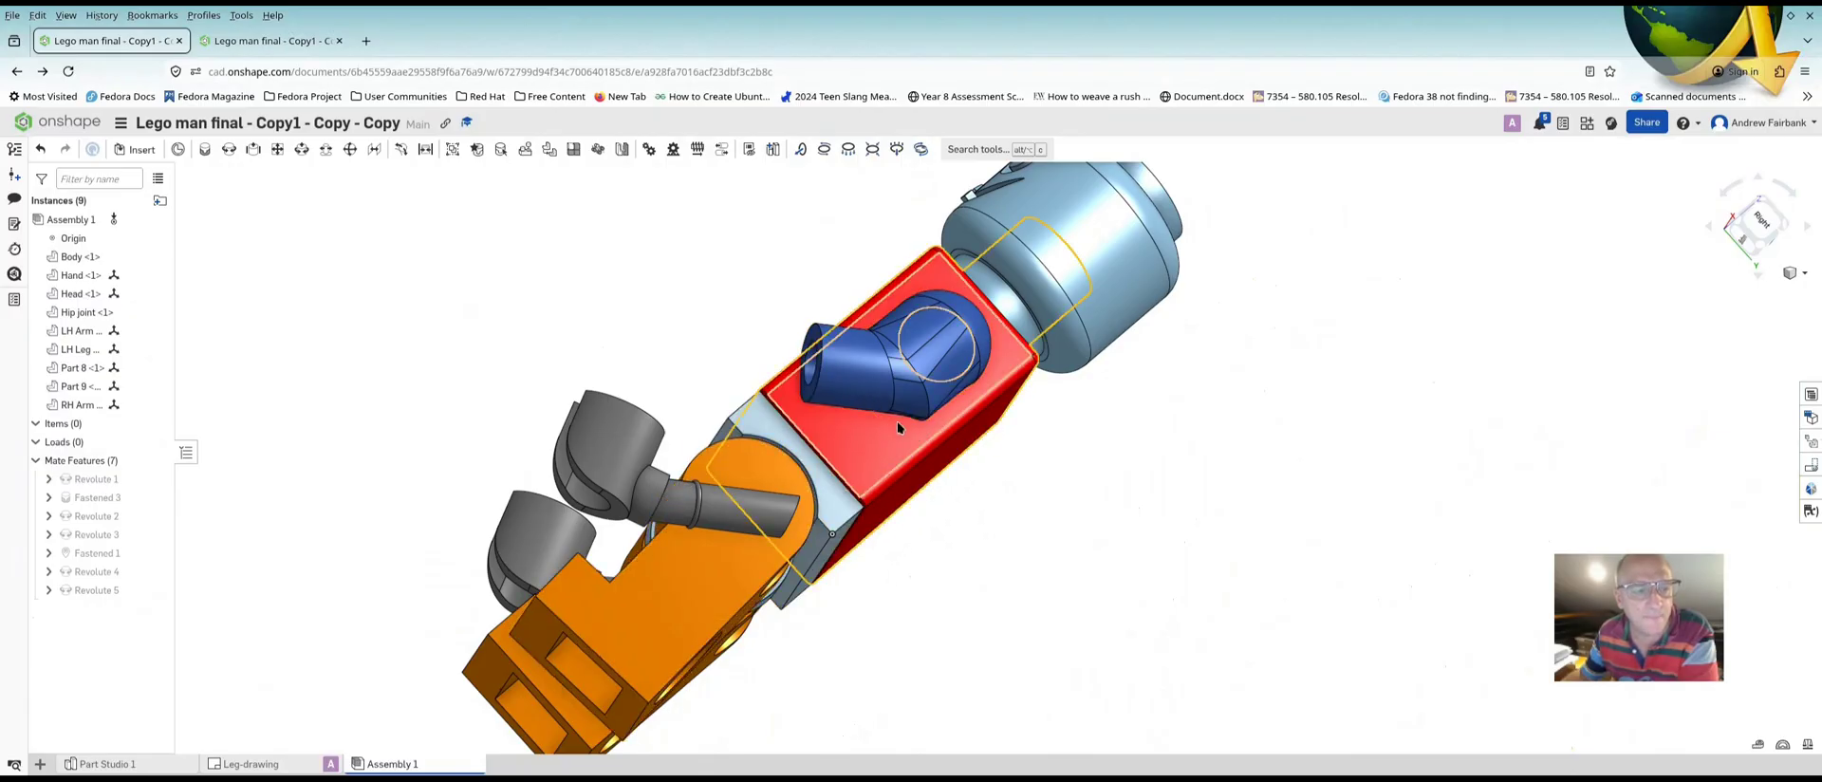
{"action": "scroll", "coordinate": [685, 511], "scroll_direction": "up", "scroll_amount": 6}
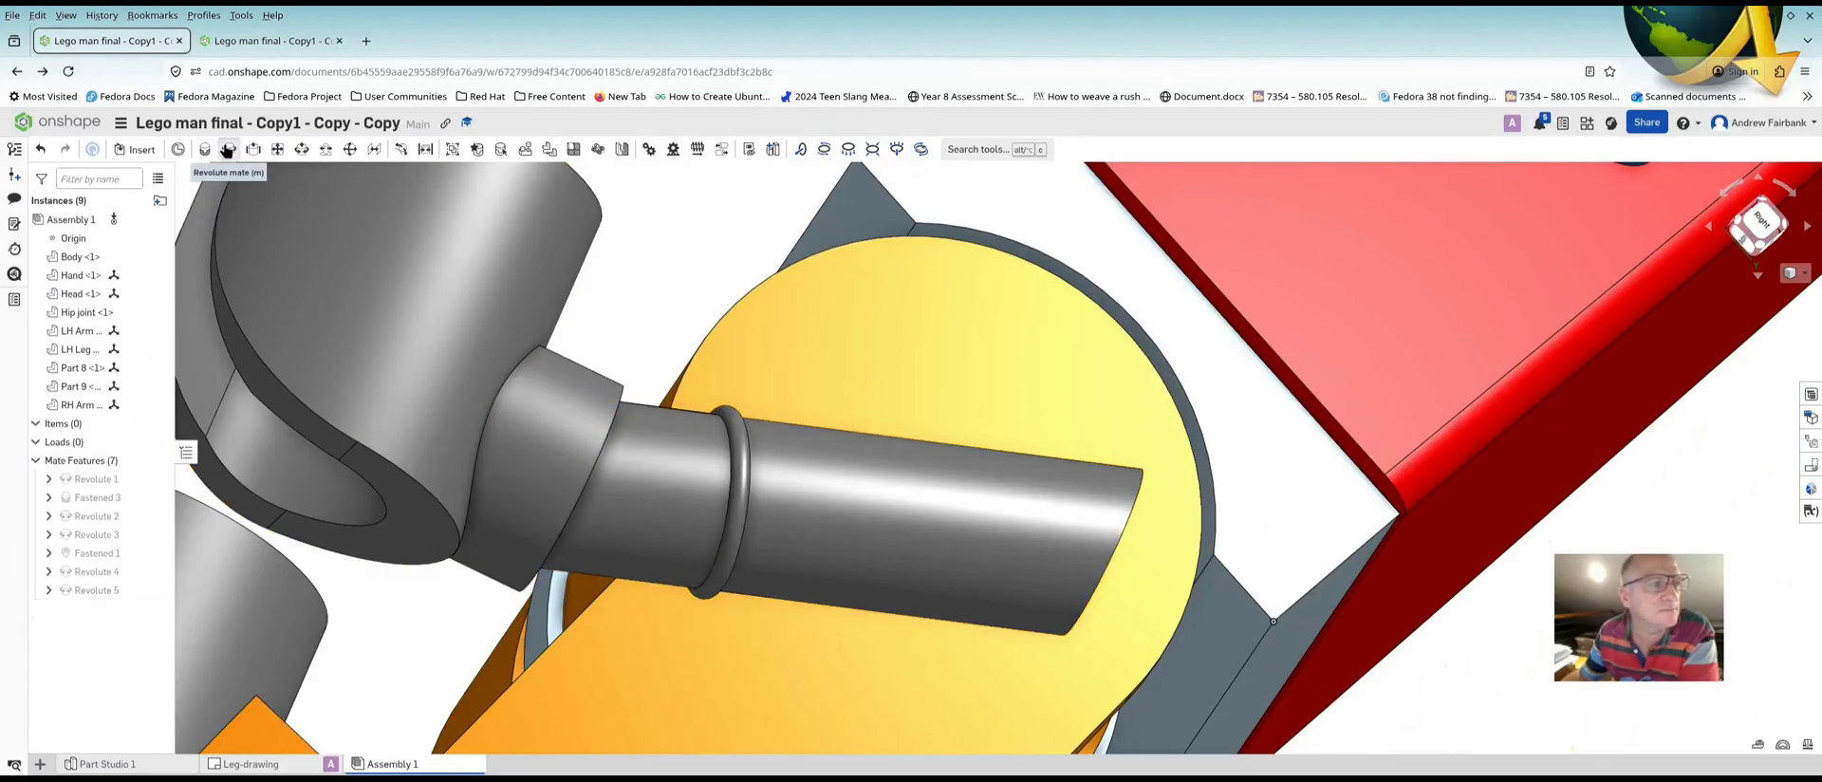
{"action": "left_click", "coordinate": [228, 150]}
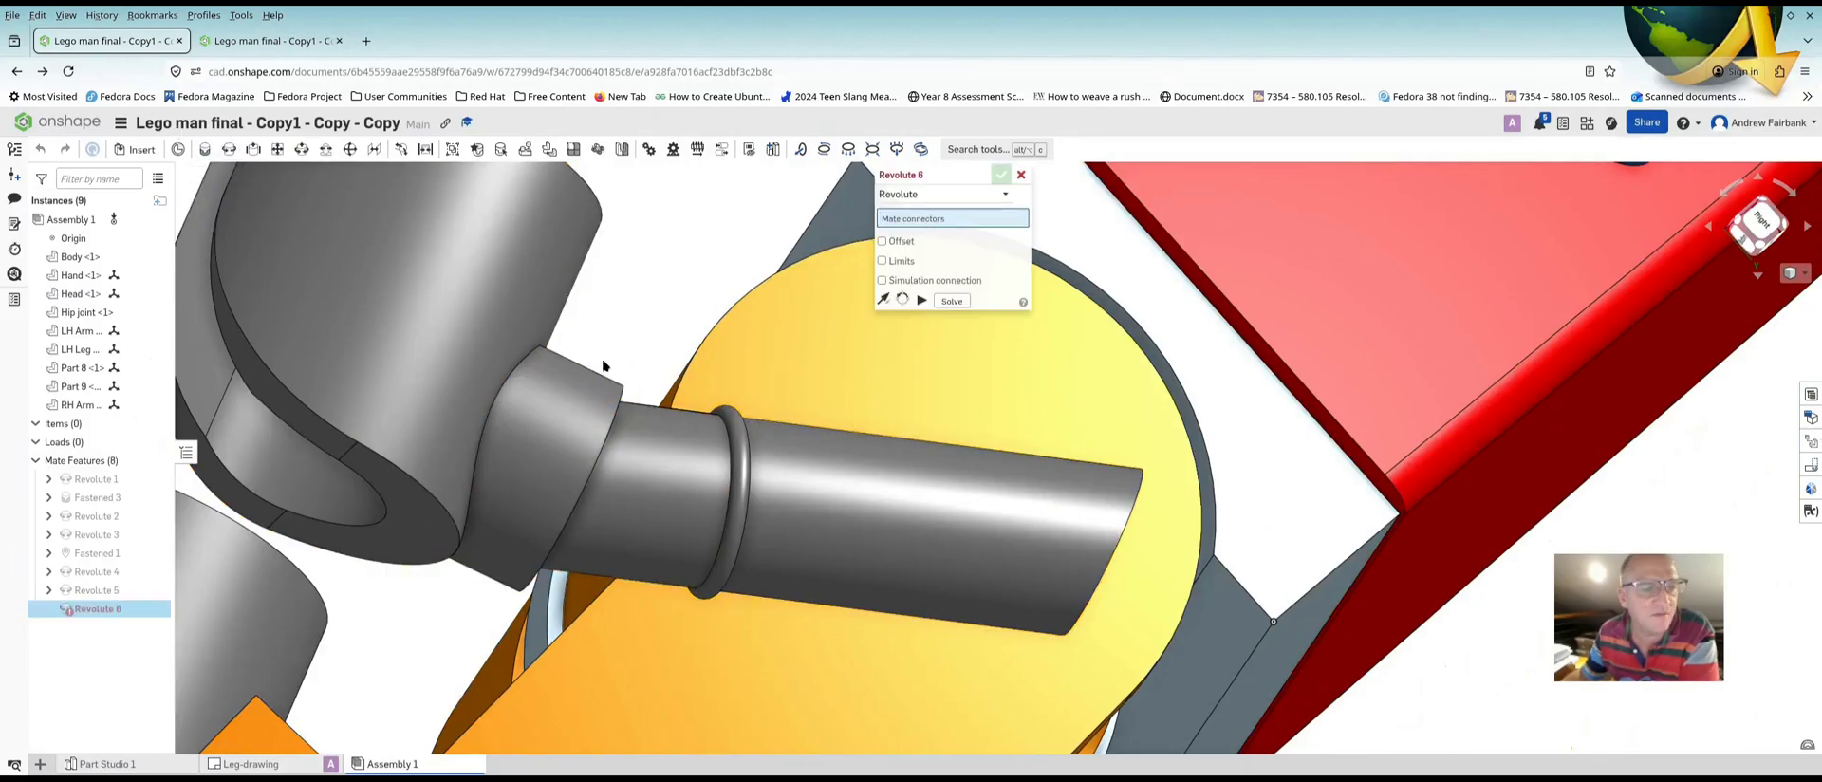
{"action": "left_click", "coordinate": [708, 499]}
Complete the Hand's Revolute mate by placing its second connector at the centre of the LH Arm's wrist hole
{"action": "scroll", "coordinate": [949, 392], "scroll_direction": "down", "scroll_amount": 5}
{"action": "scroll", "coordinate": [968, 397], "scroll_direction": "down", "scroll_amount": 5}
{"action": "right_click_drag", "start_coordinate": [1017, 344], "coordinate": [1118, 354]}
{"action": "scroll", "coordinate": [1074, 293], "scroll_direction": "up", "scroll_amount": 6}
{"action": "scroll", "coordinate": [1074, 292], "scroll_direction": "up", "scroll_amount": 4}
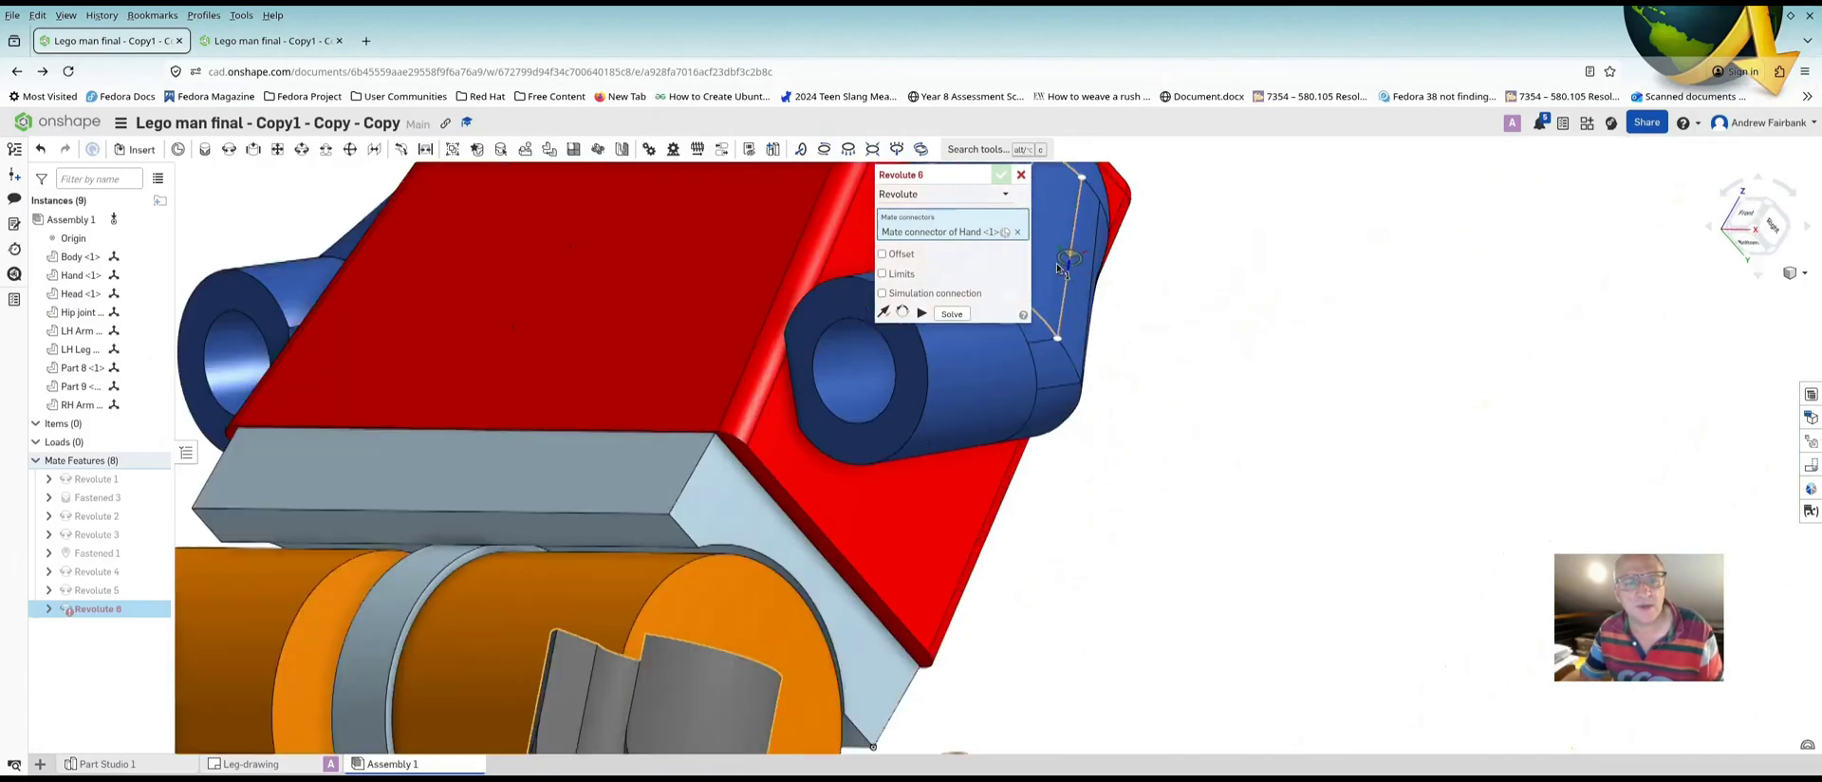
{"action": "left_click_drag", "start_coordinate": [941, 179], "coordinate": [1155, 259]}
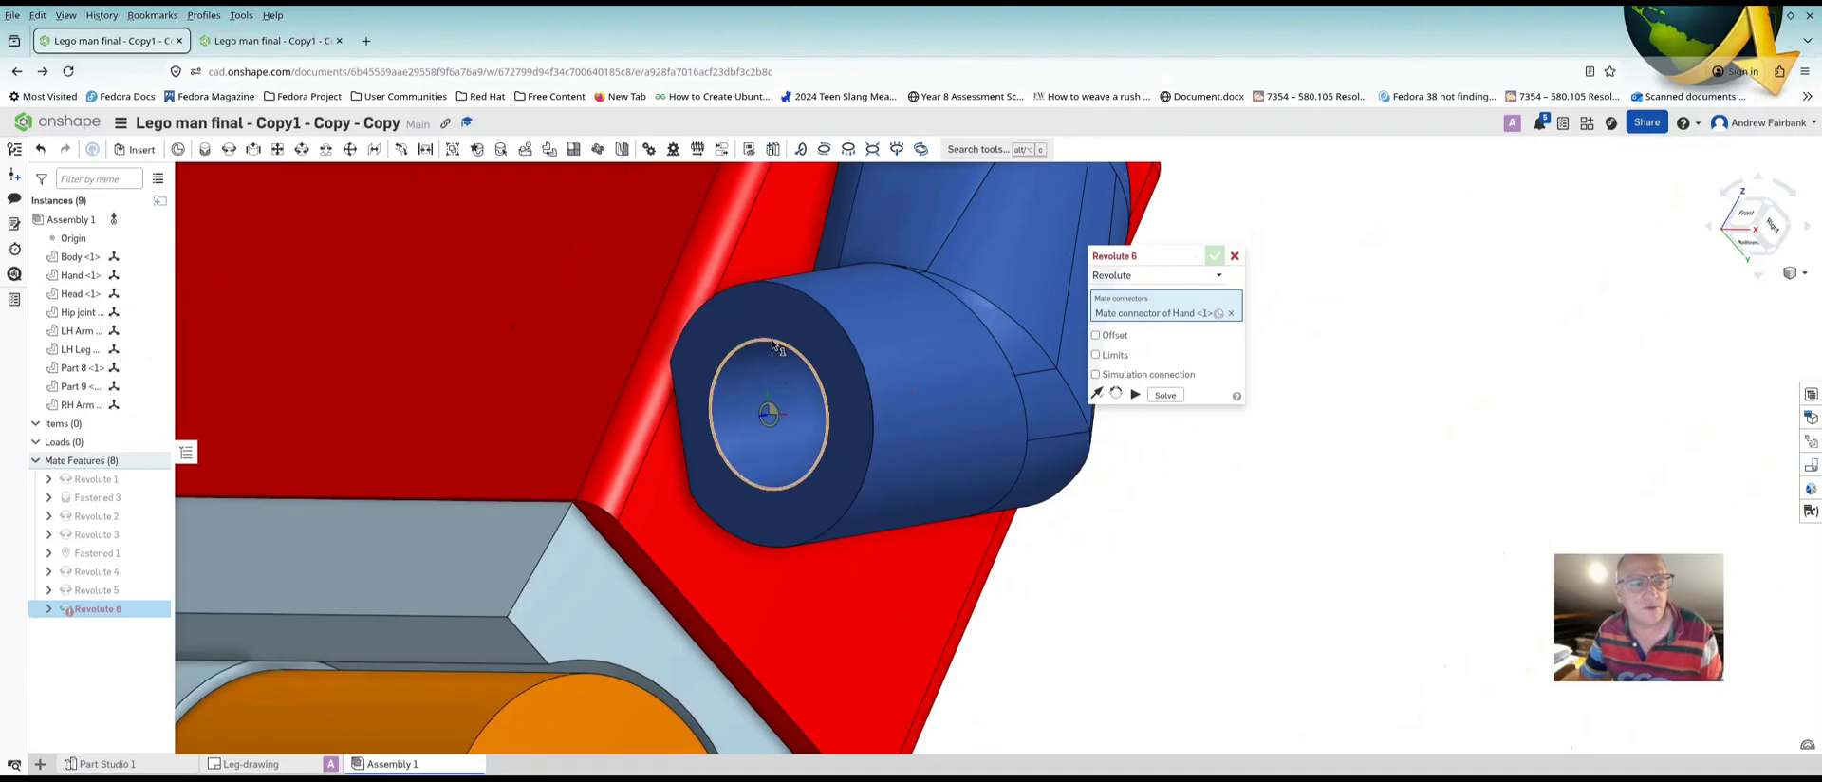
{"action": "left_click", "coordinate": [772, 417]}
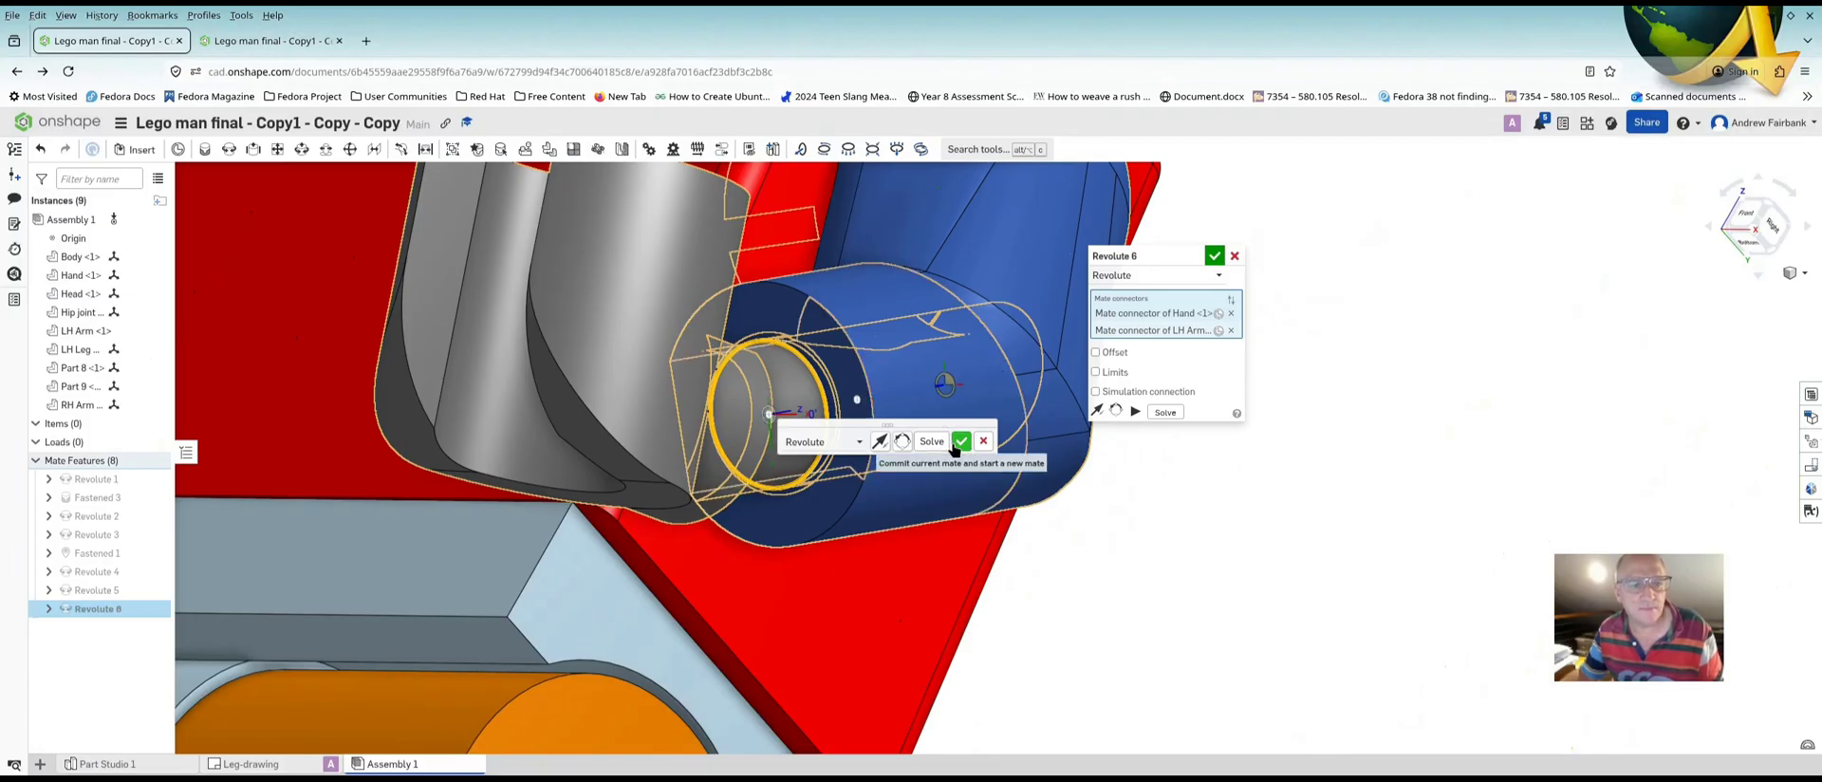
Enable the wrist mate's offset, set Z to 1.375 mm, and accept the mate
{"action": "right_click_drag", "start_coordinate": [962, 281], "coordinate": [844, 277]}
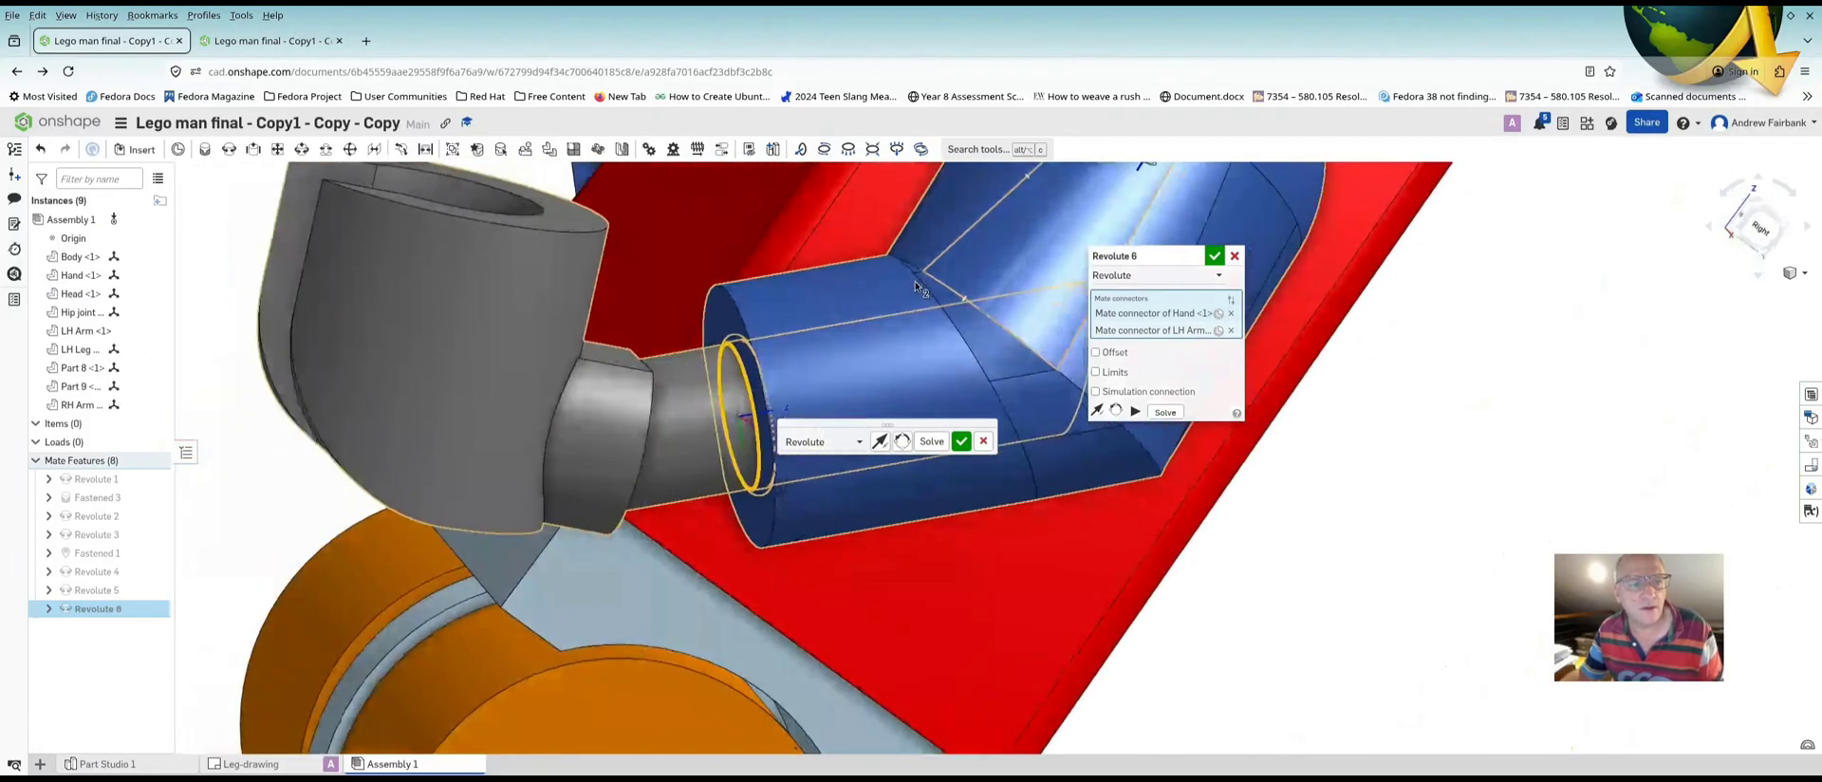
{"action": "left_click", "coordinate": [1110, 354]}
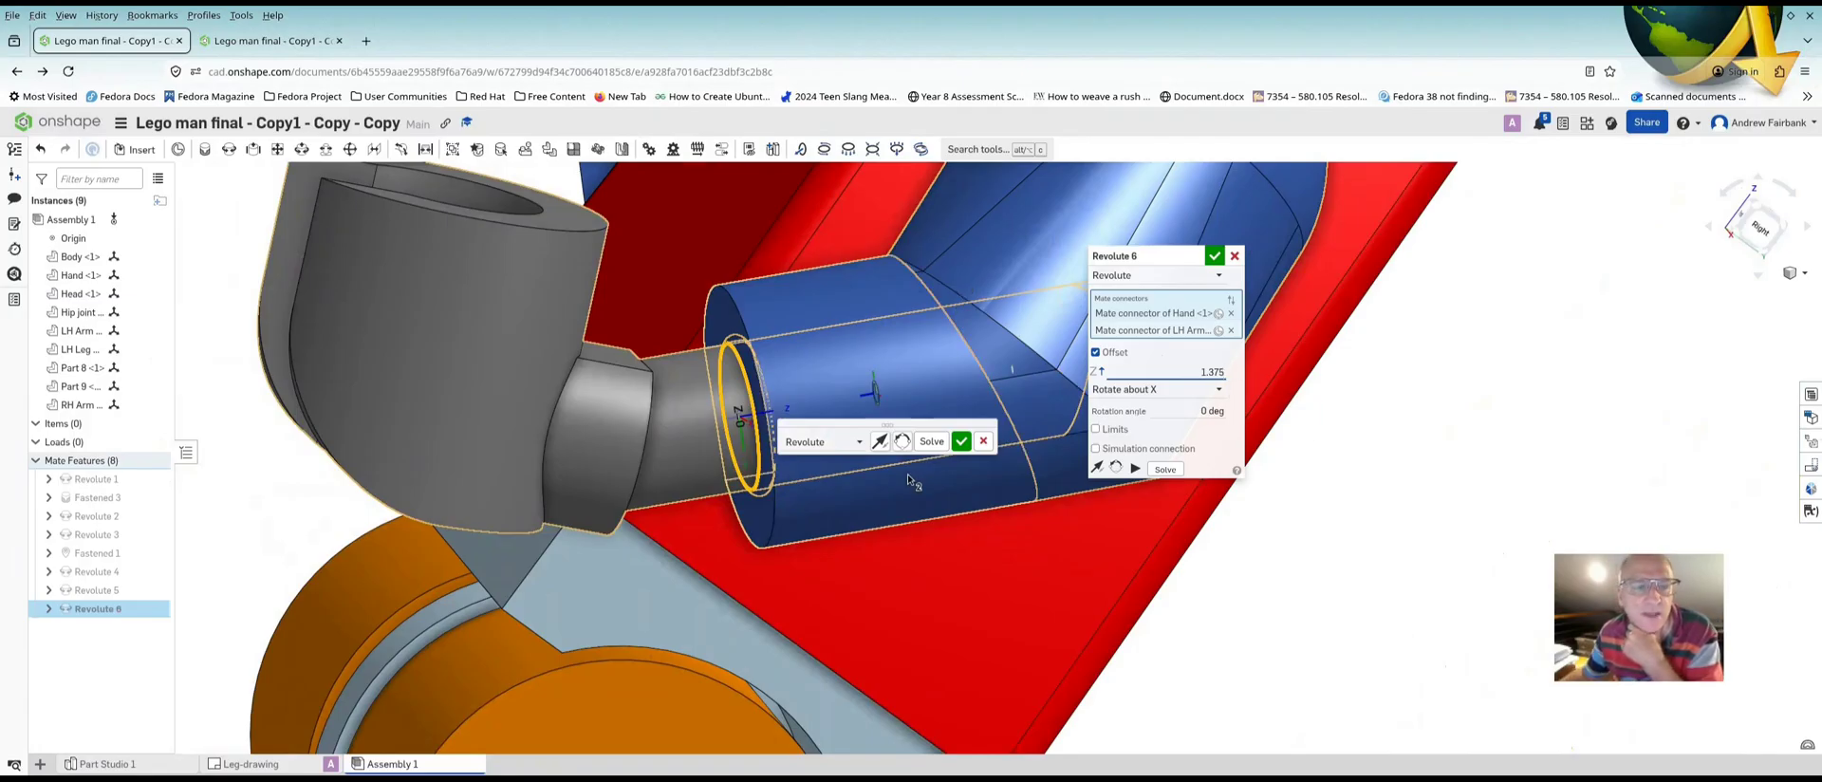
{"action": "key", "text": "Return"}
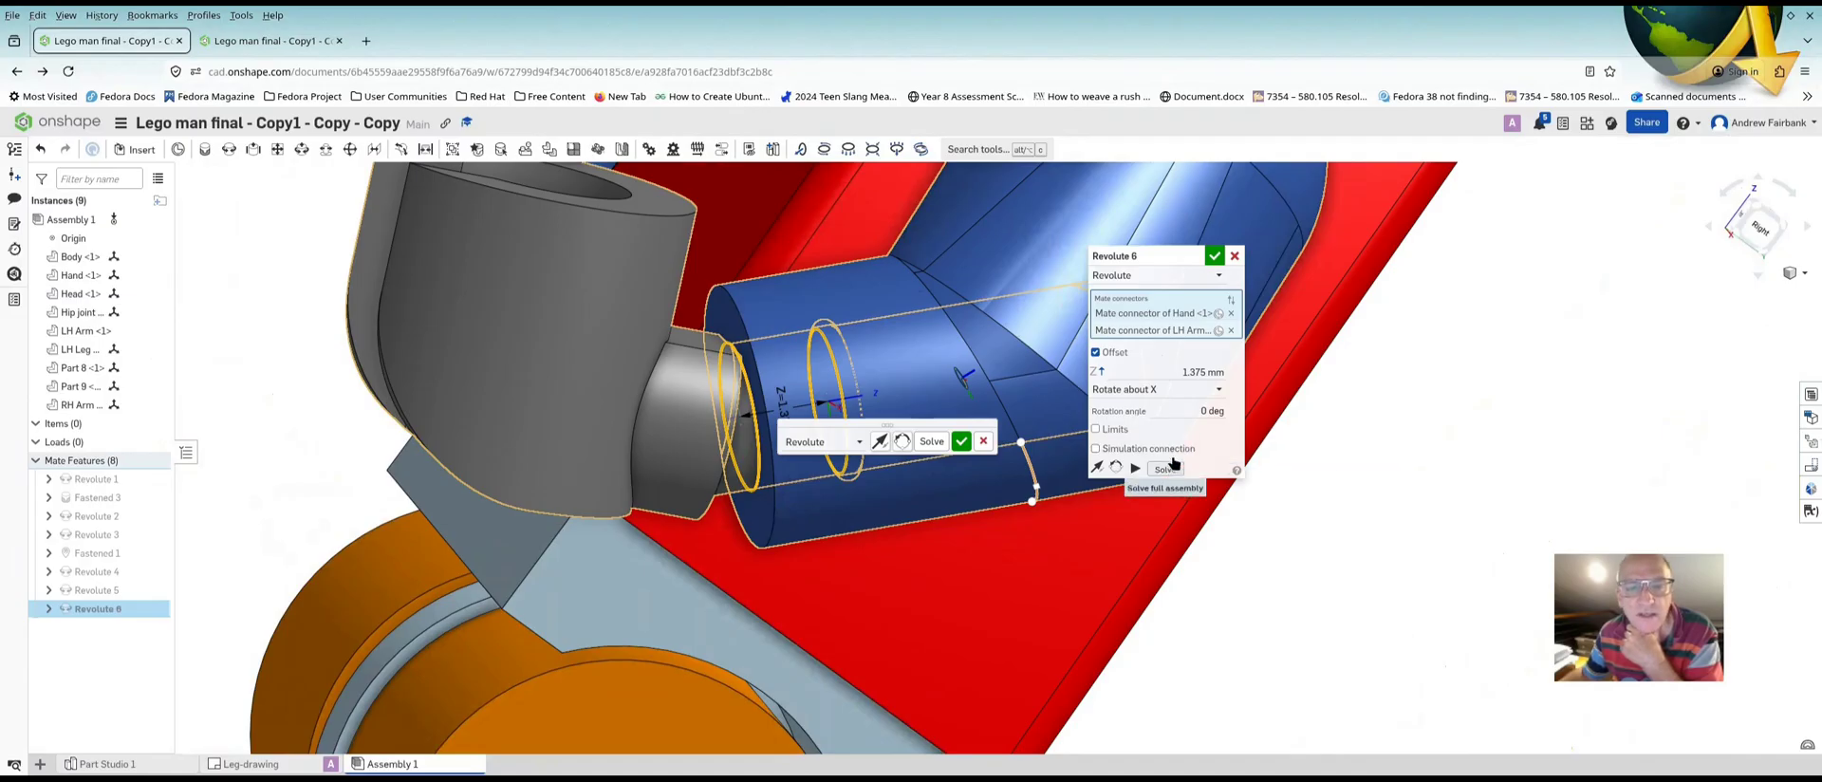
{"action": "left_click", "coordinate": [1215, 255]}
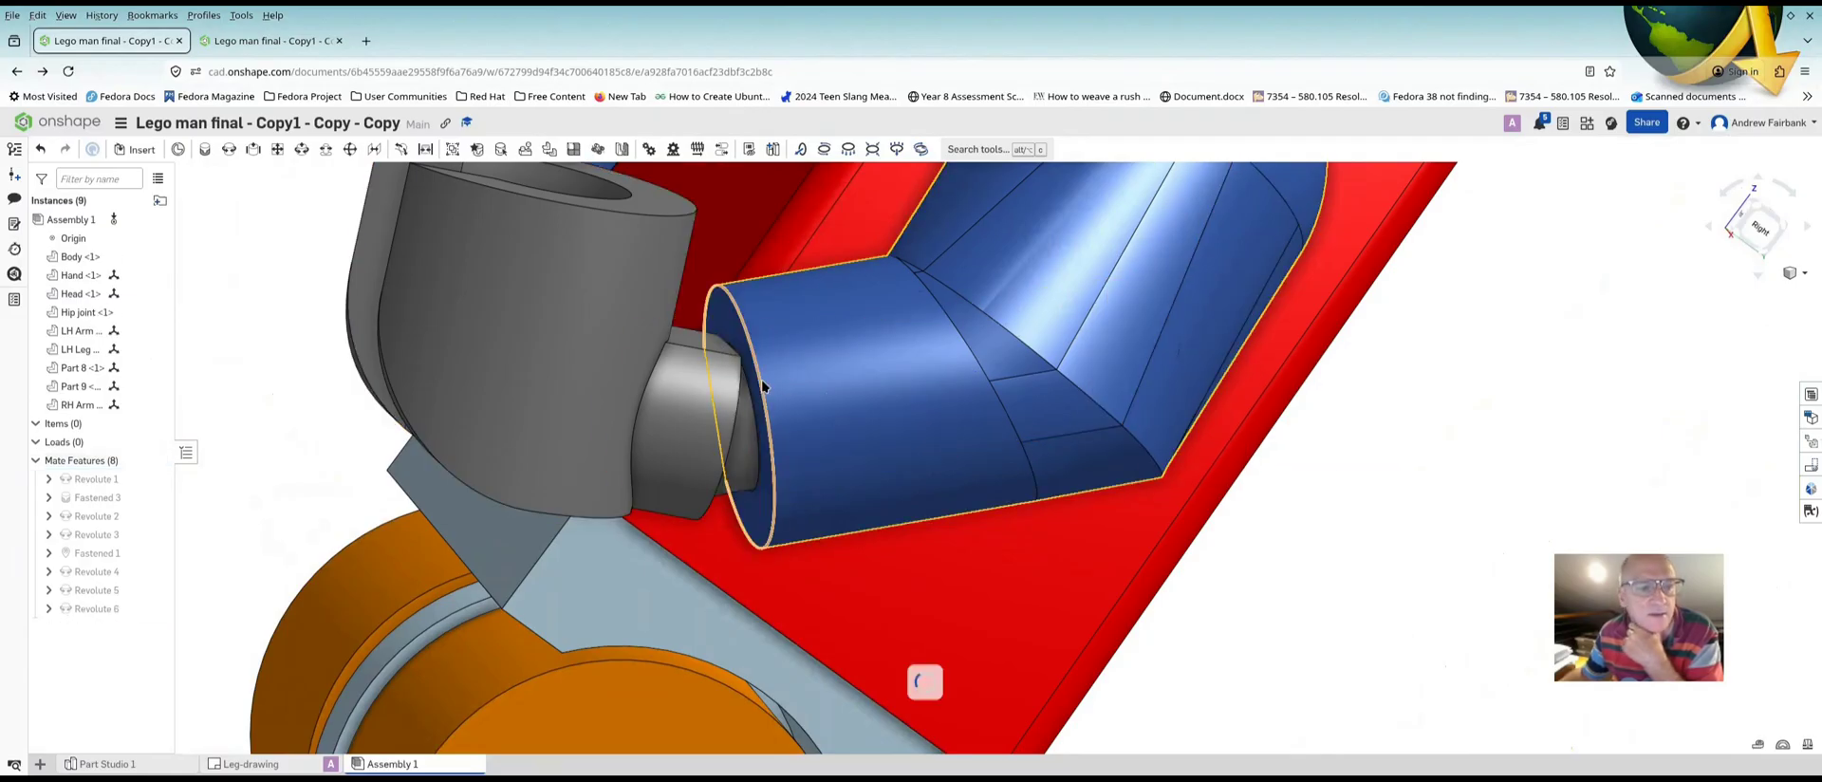
Select the LH wrist's revolute mate and rotate the Hand about the arm to try the joint
{"action": "scroll", "coordinate": [886, 361], "scroll_direction": "up", "scroll_amount": 5}
{"action": "right_click_drag", "start_coordinate": [918, 397], "coordinate": [968, 447]}
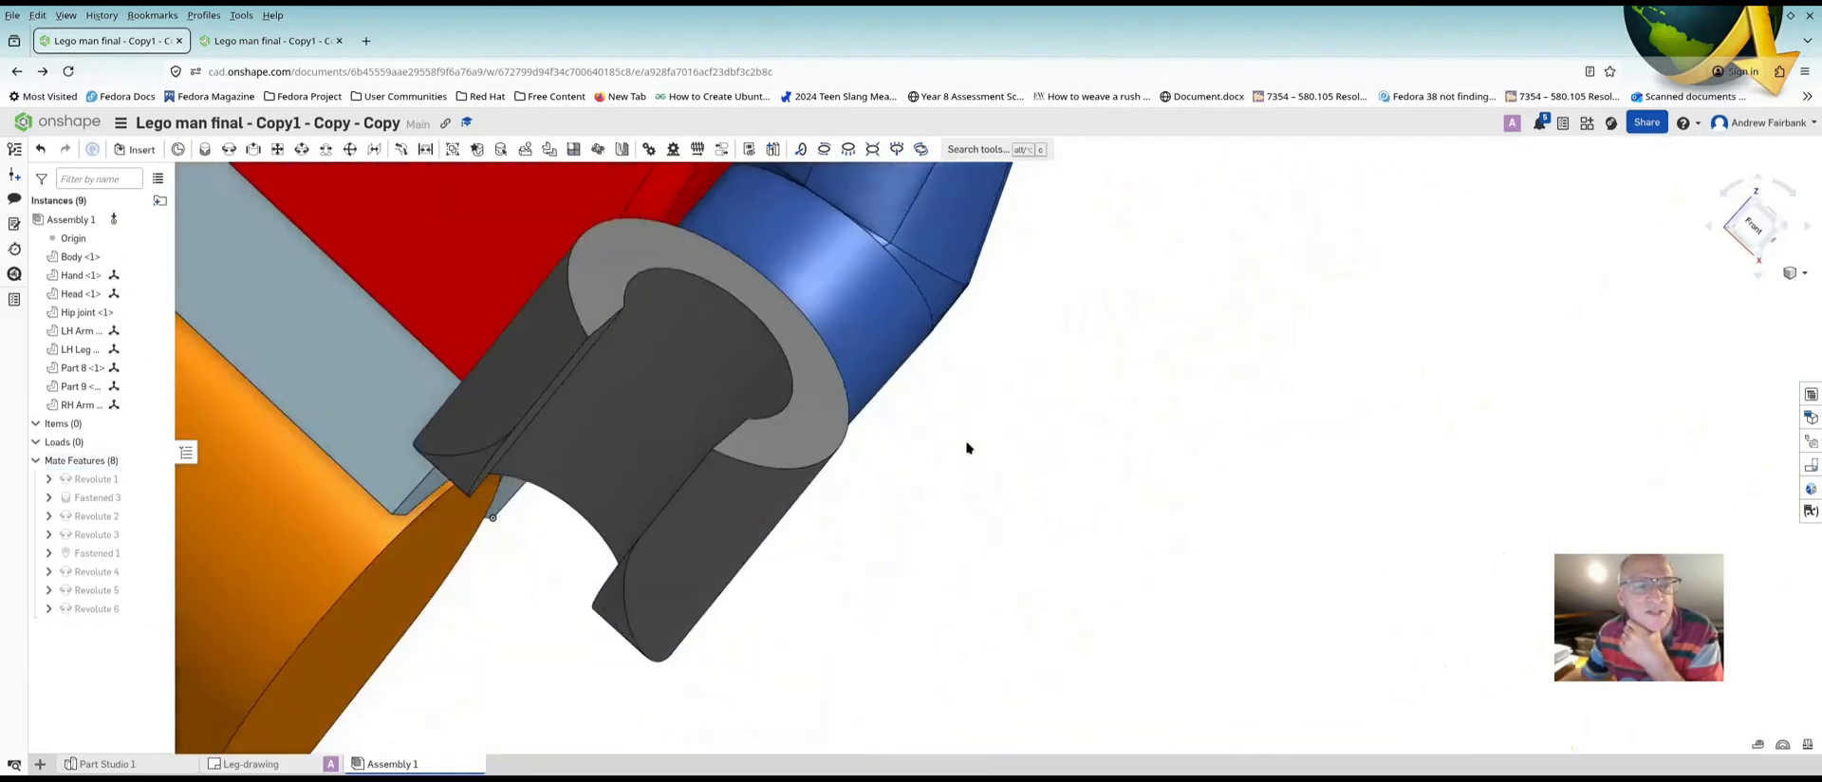
{"action": "left_click", "coordinate": [833, 465]}
{"action": "left_click", "coordinate": [880, 410]}
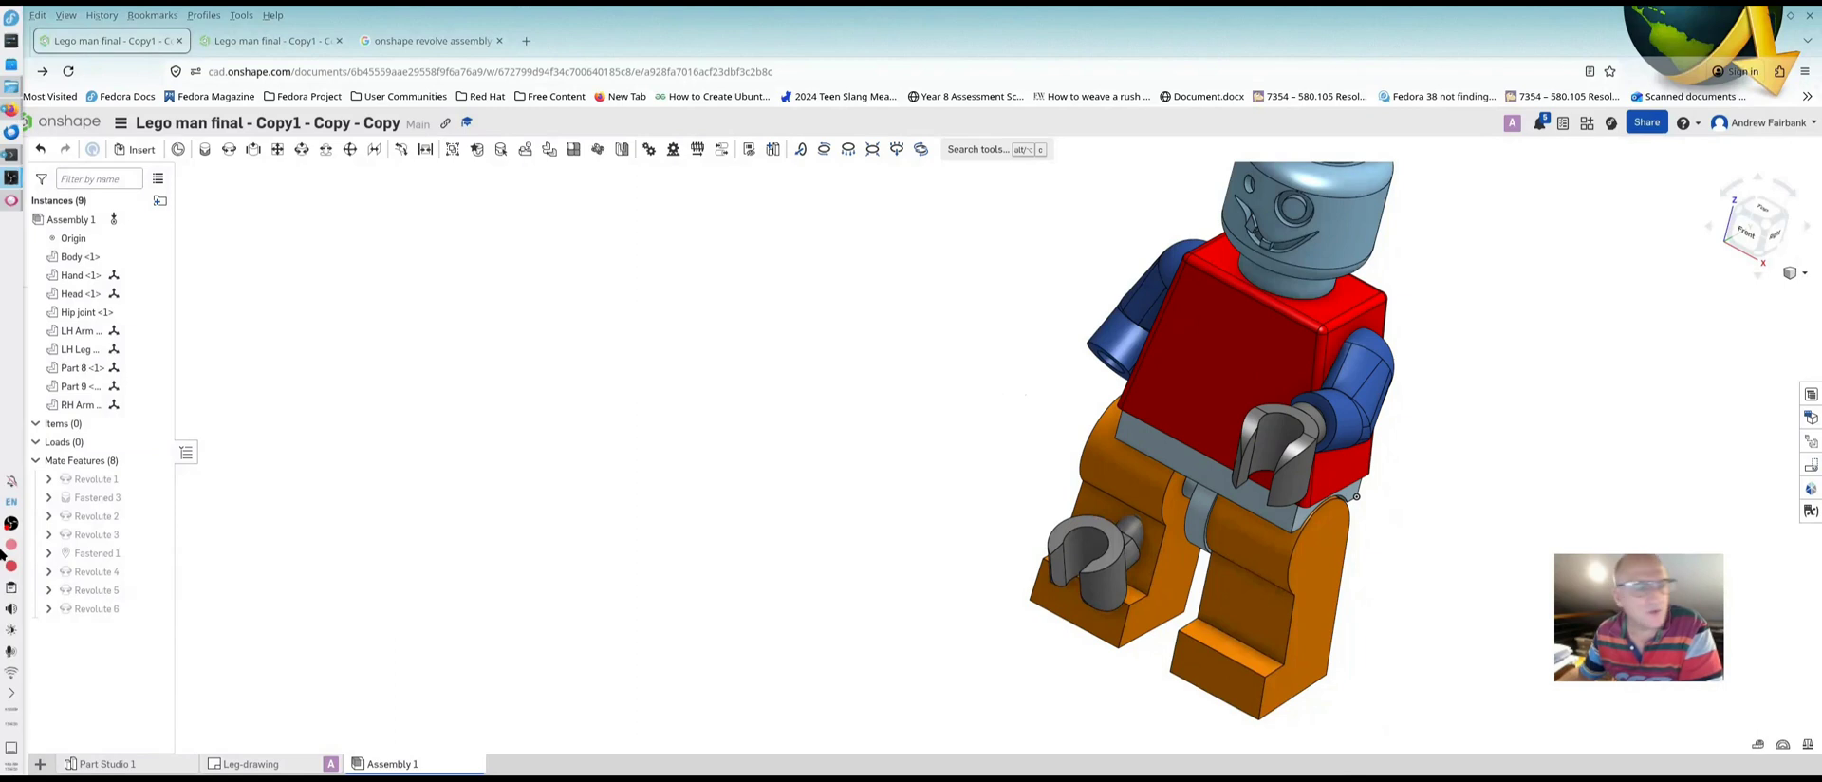
{"action": "left_click", "coordinate": [95, 608]}
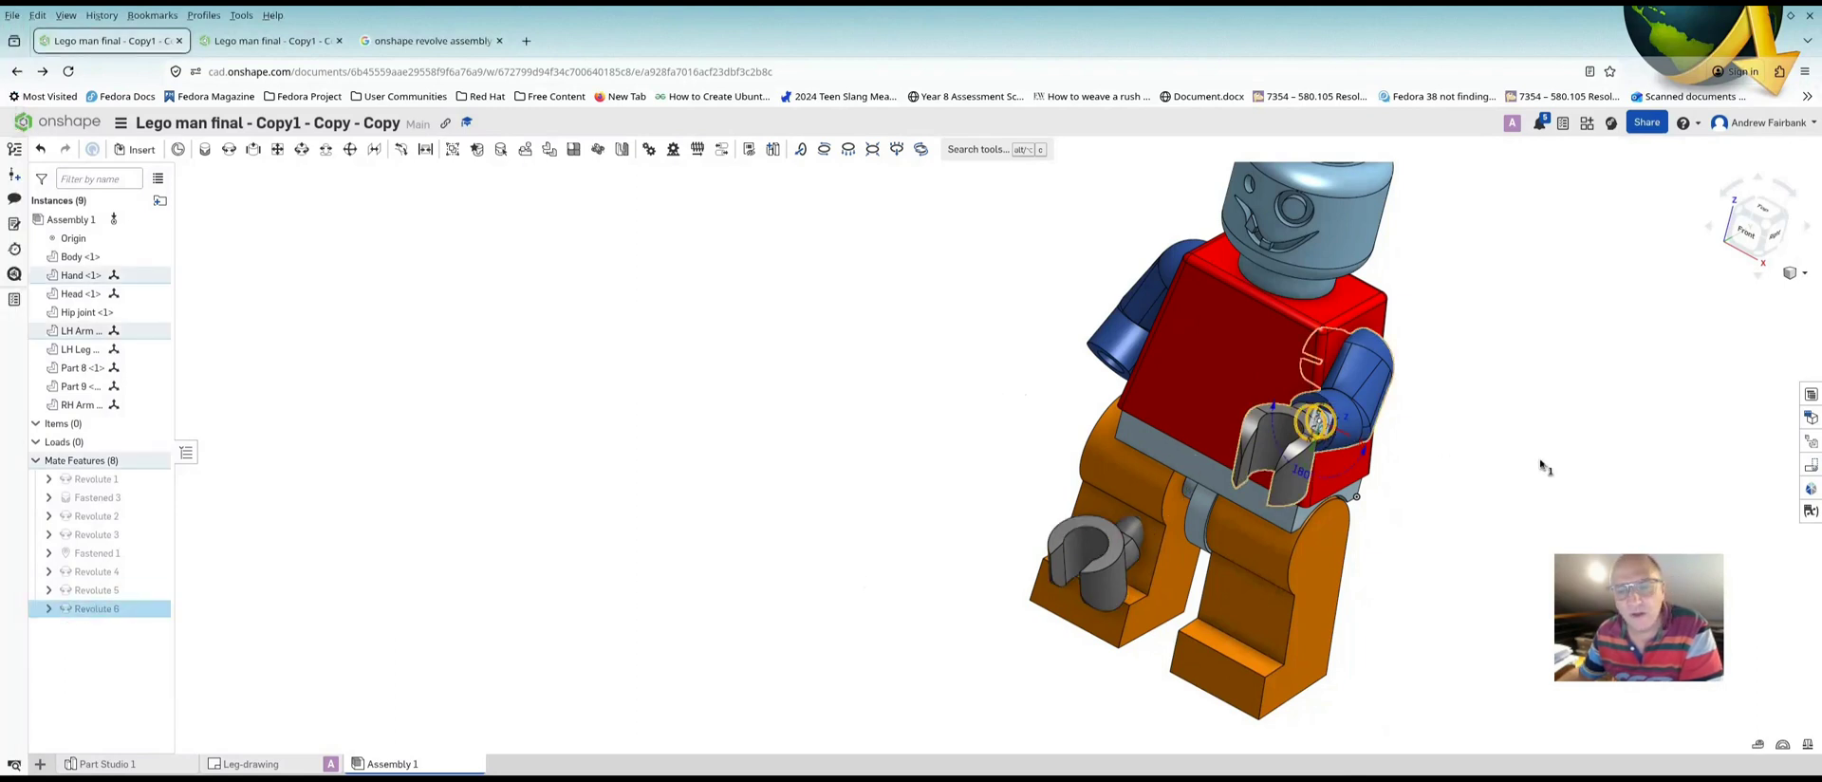
{"action": "scroll", "coordinate": [1423, 426], "scroll_direction": "up", "scroll_amount": 5}
{"action": "scroll", "coordinate": [1373, 413], "scroll_direction": "up", "scroll_amount": 3}
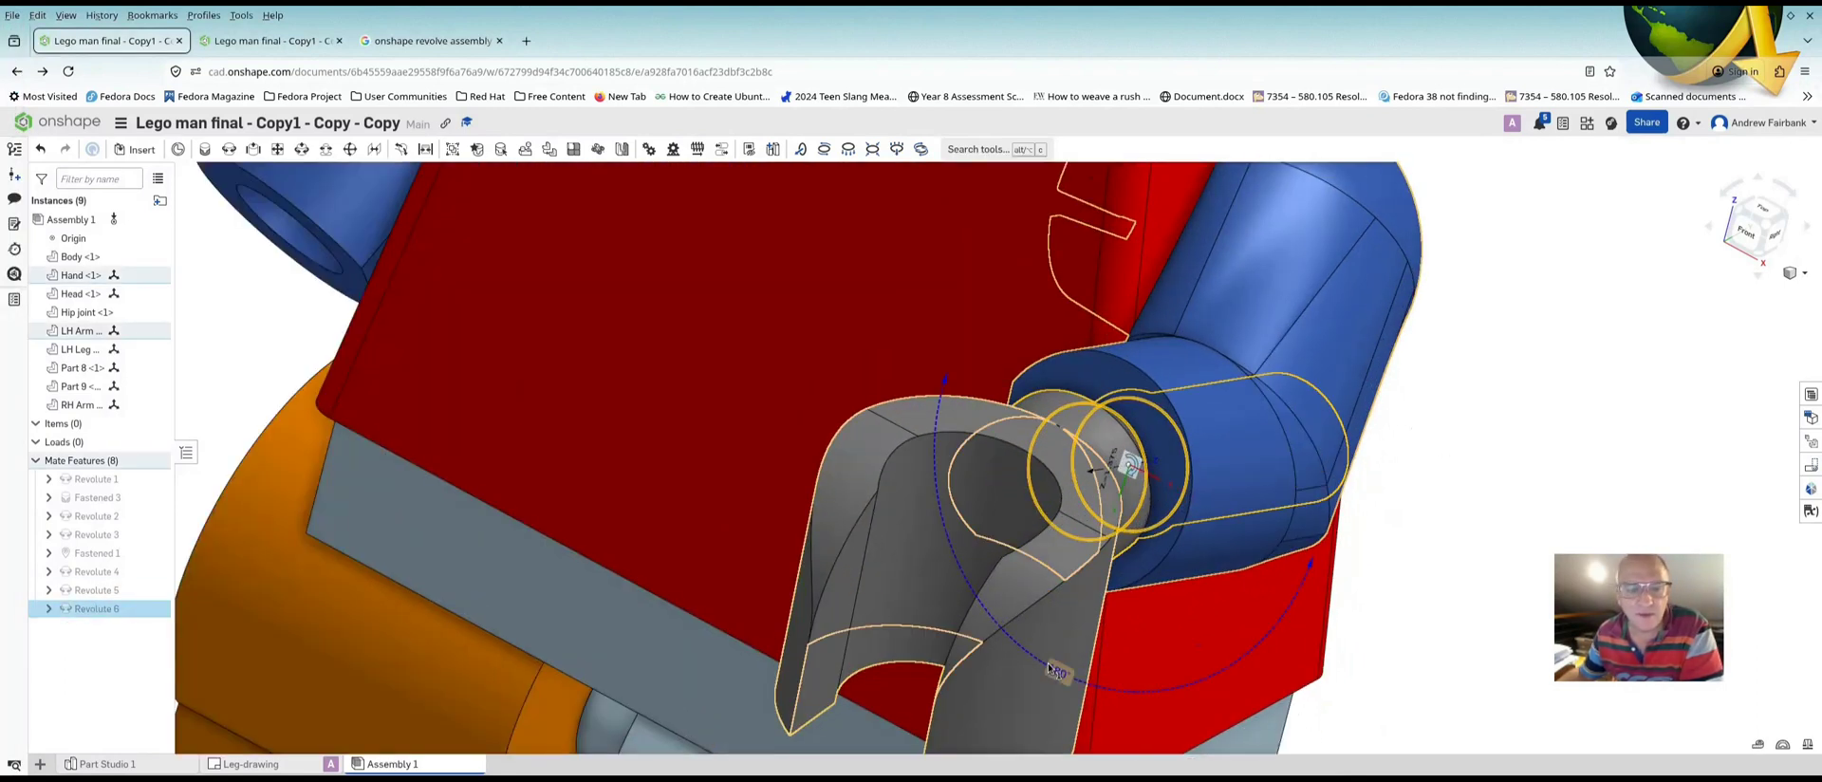
{"action": "left_click_drag", "start_coordinate": [1056, 677], "coordinate": [1075, 463]}
{"action": "scroll", "coordinate": [1075, 462], "scroll_direction": "down", "scroll_amount": 8}
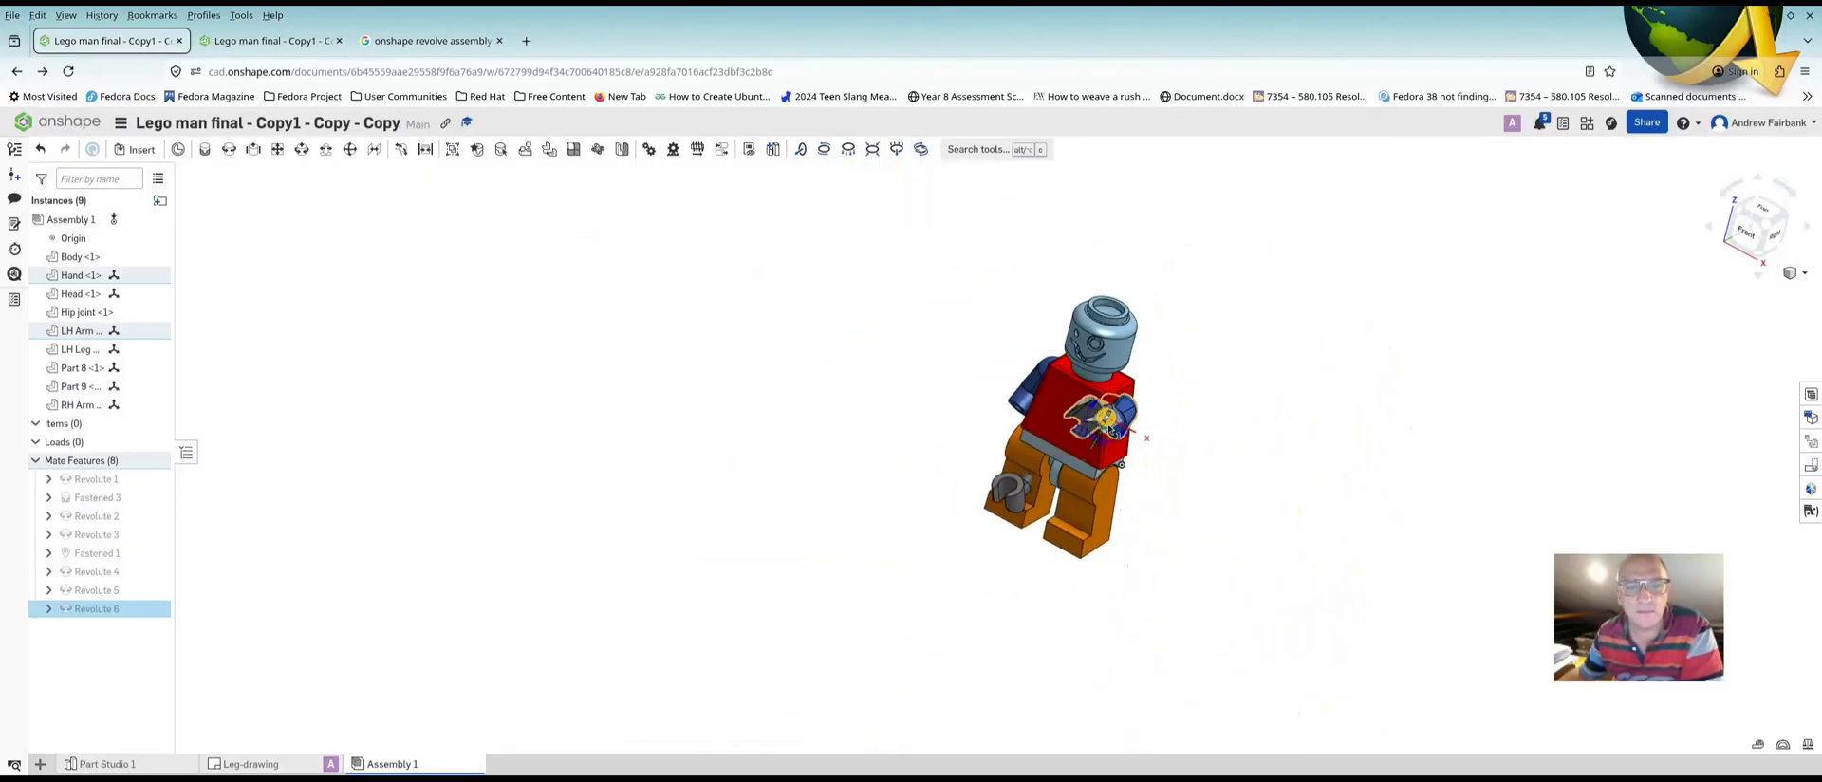
{"action": "scroll", "coordinate": [1110, 429], "scroll_direction": "up", "scroll_amount": 5}
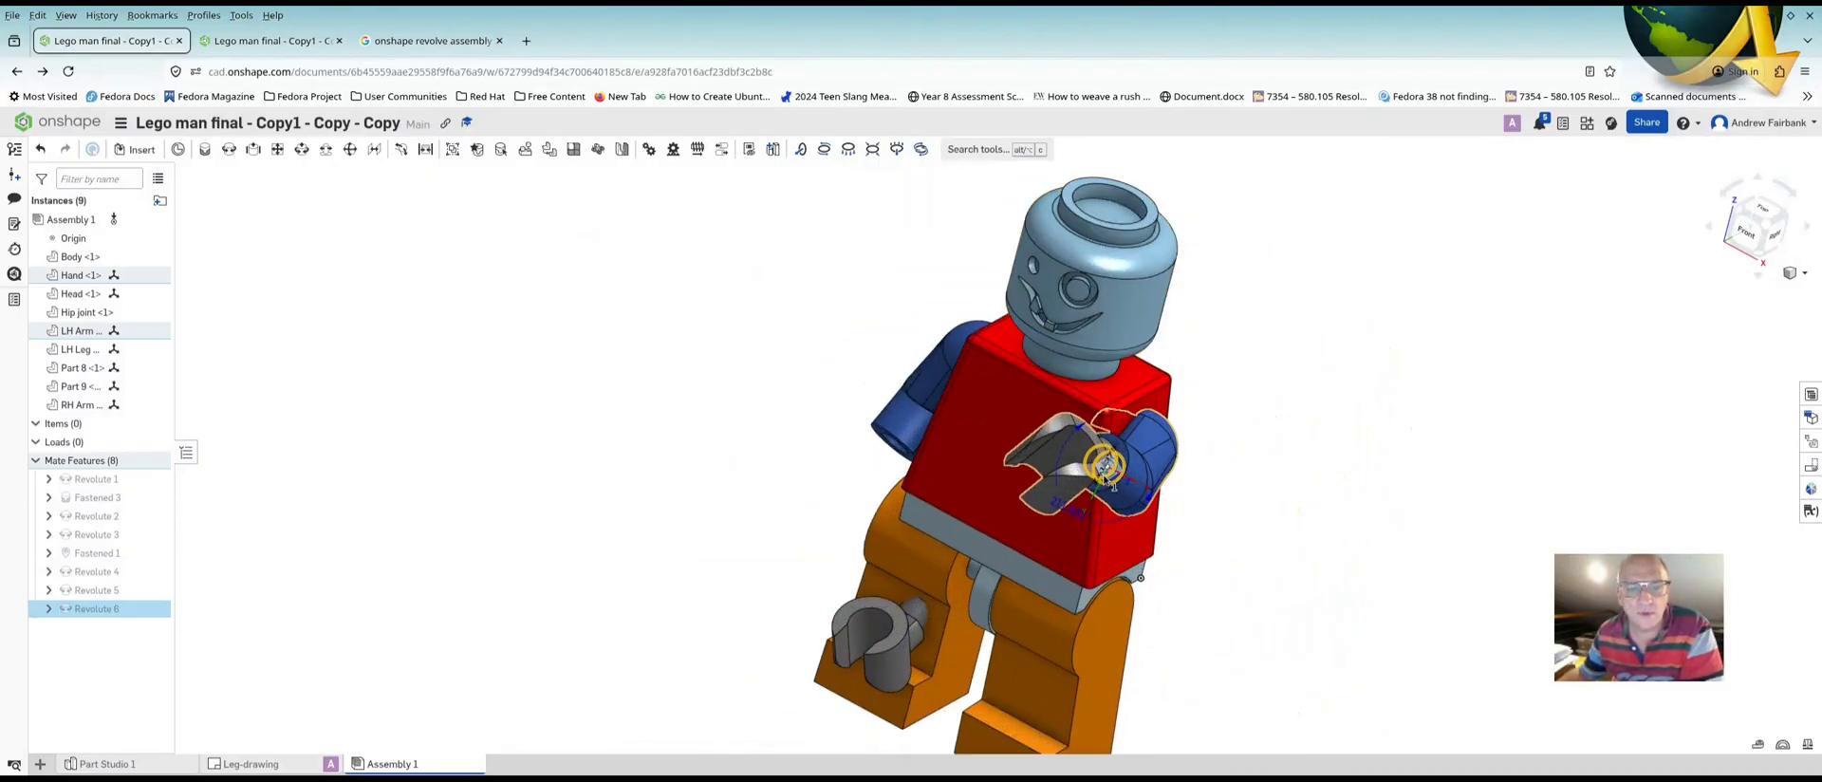
{"action": "left_click_drag", "start_coordinate": [1082, 500], "coordinate": [1034, 497]}
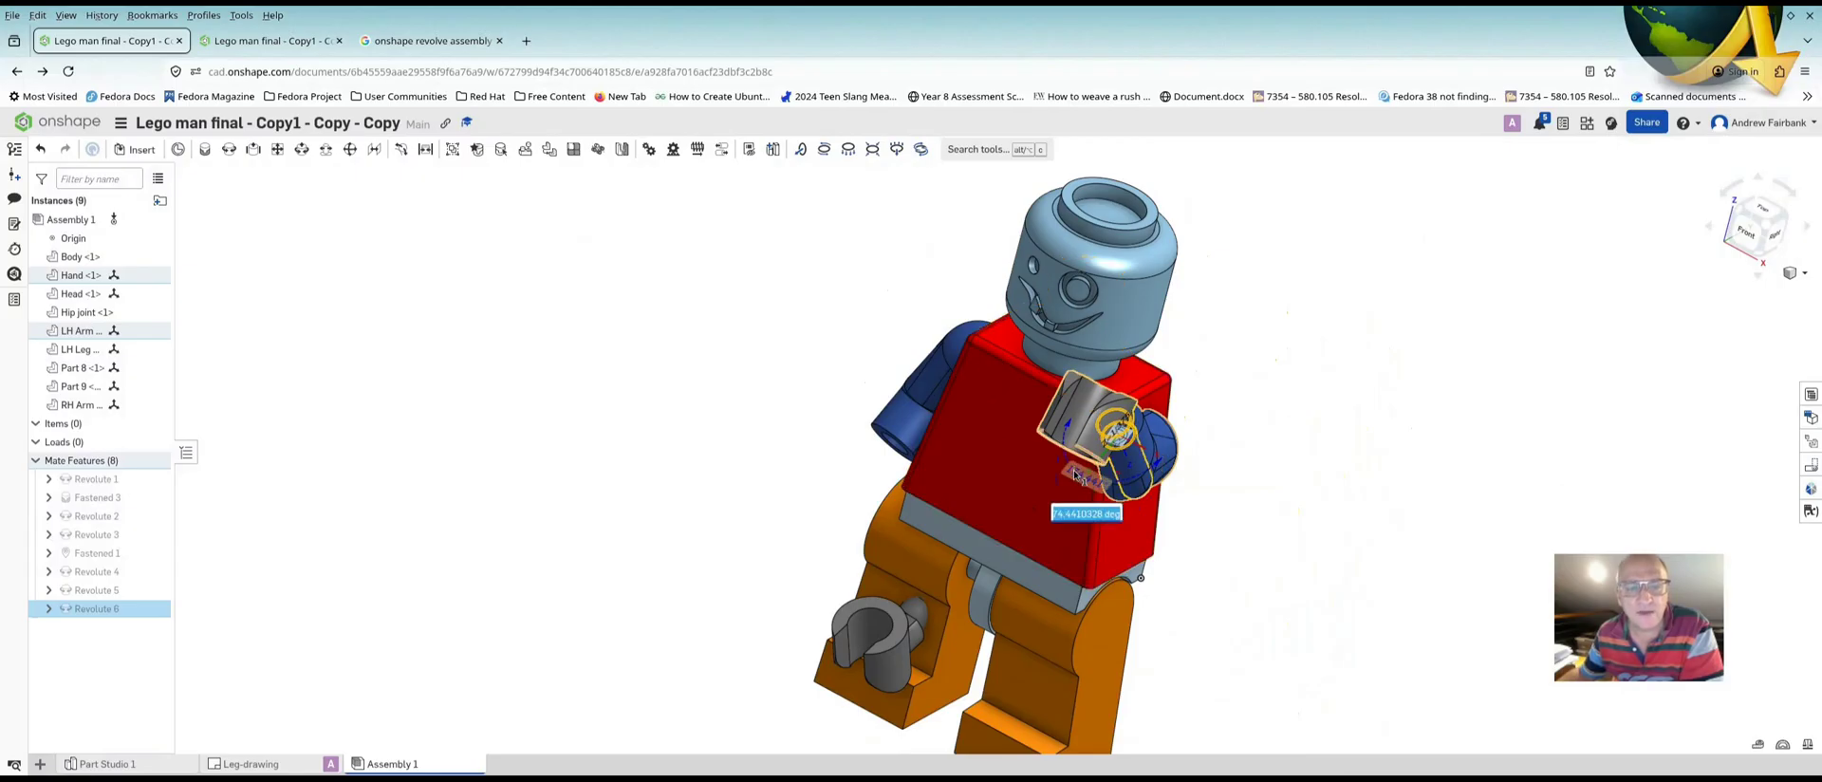
Swing the LH Arm down beside the body and set the Hand's rotation to 0 degrees
{"action": "left_click_drag", "start_coordinate": [1120, 431], "coordinate": [1204, 386]}
{"action": "left_click_drag", "start_coordinate": [1145, 473], "coordinate": [1104, 566]}
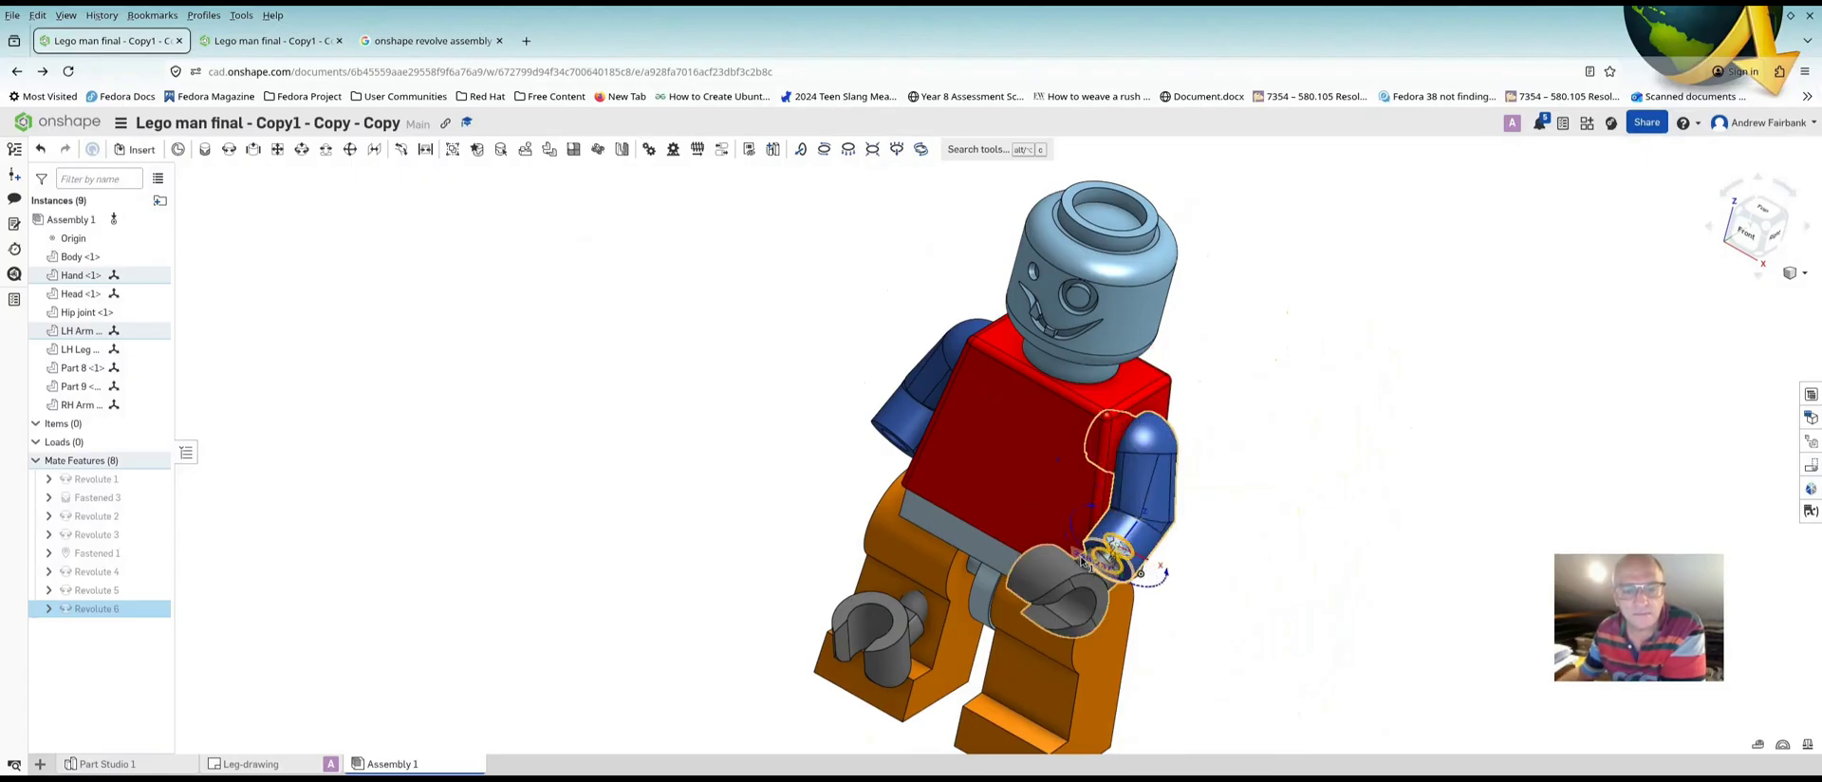
{"action": "type", "text": "0"}
{"action": "key", "text": "Return"}
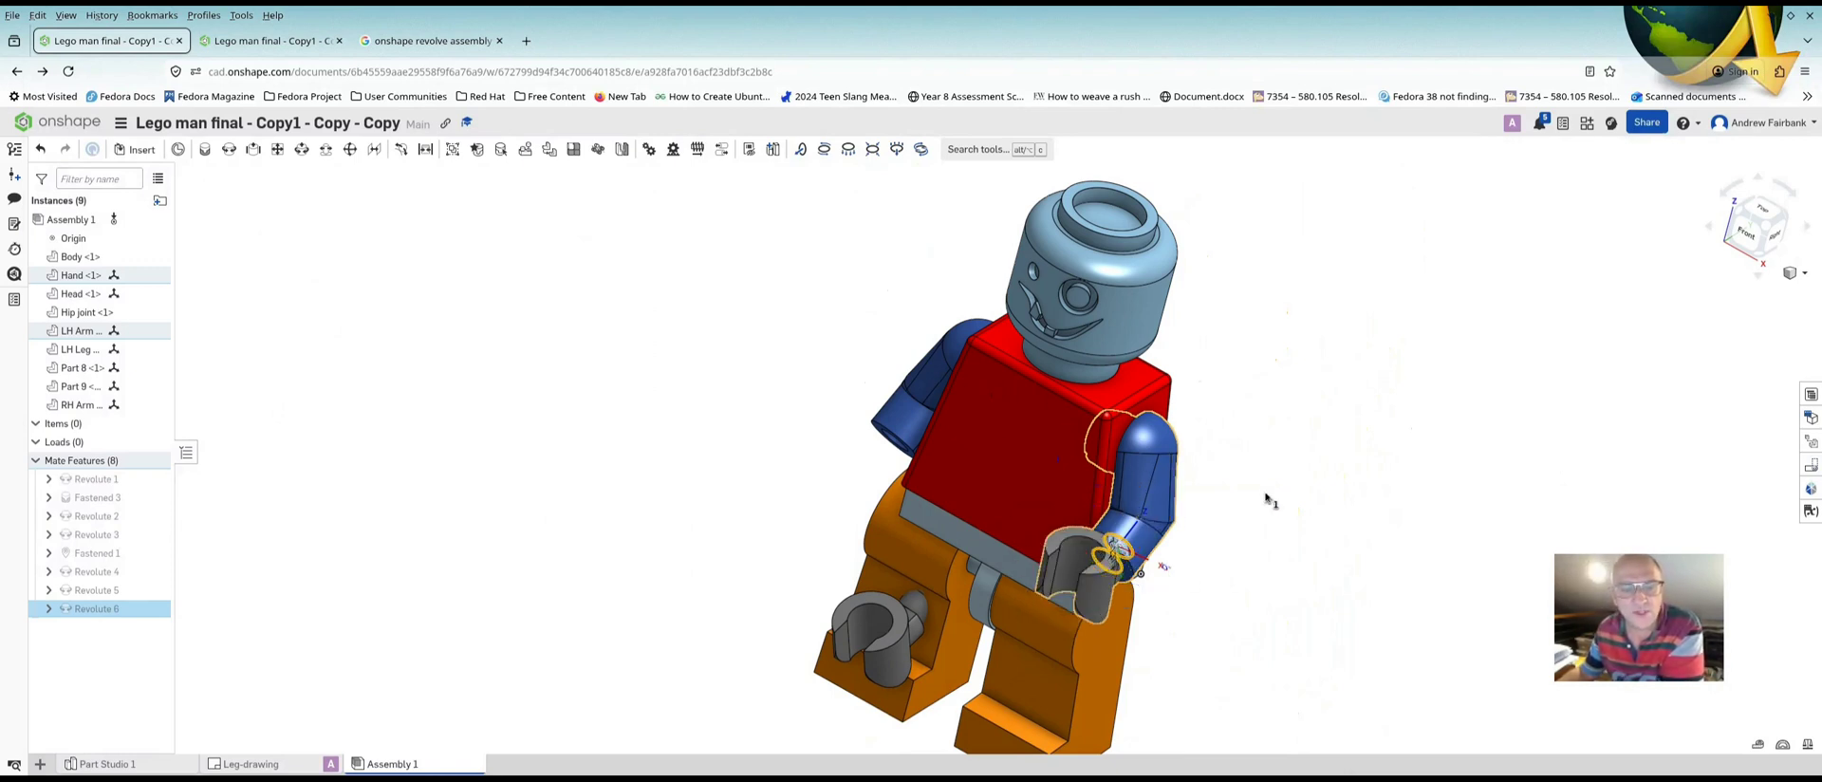
Start a Revolute mate at the RH Arm's wrist hole and move the loose hand clear of the leg
{"action": "right_click_drag", "start_coordinate": [1329, 555], "coordinate": [1309, 510]}
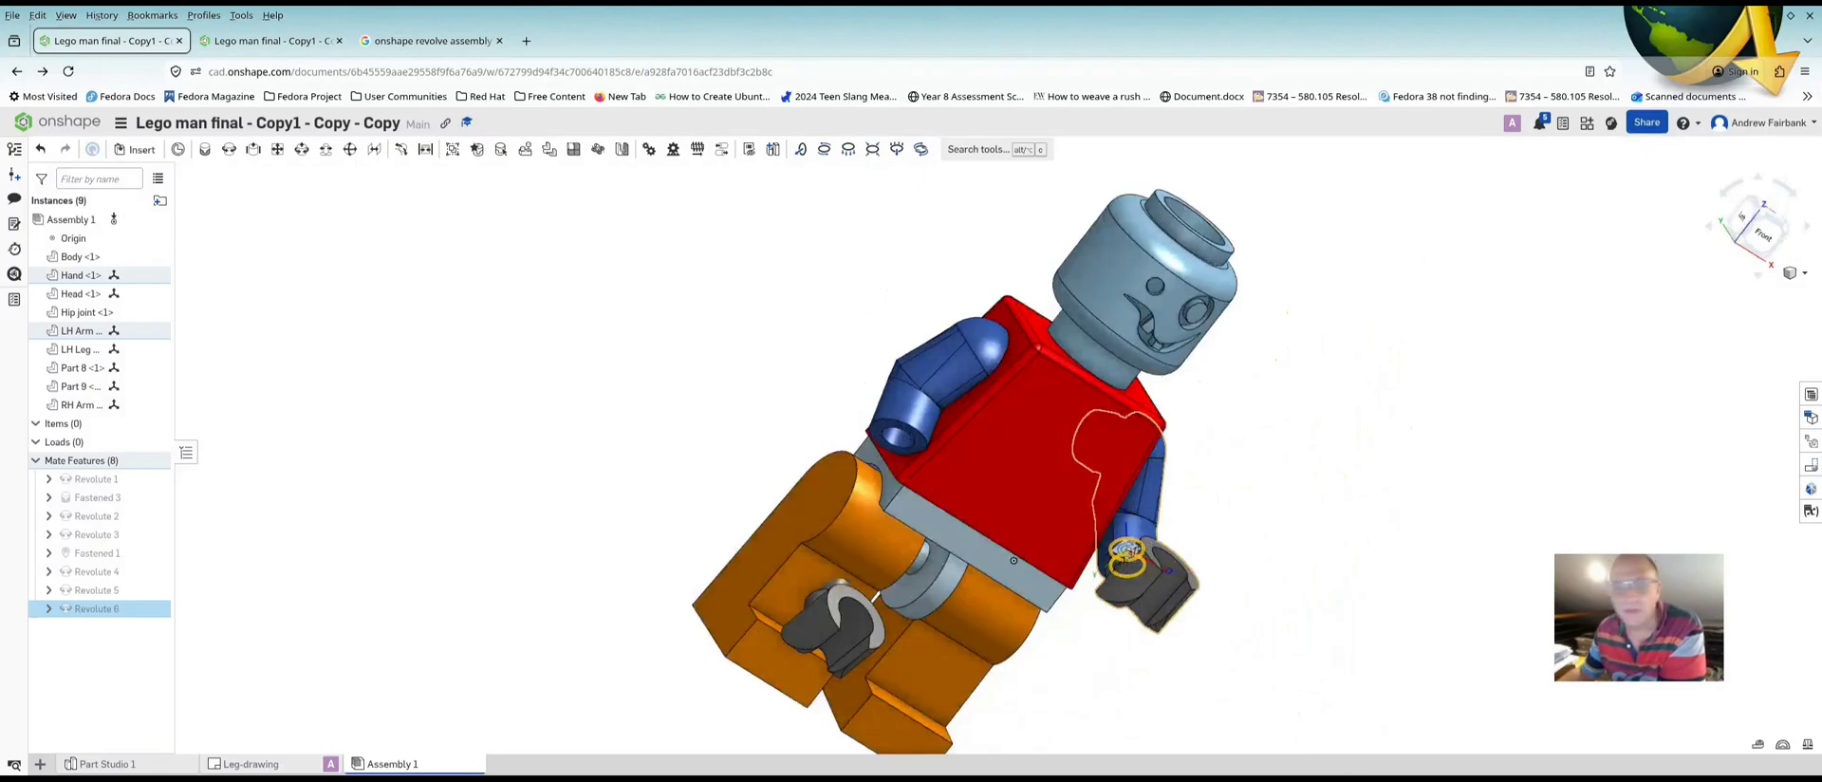
{"action": "left_click", "coordinate": [229, 149]}
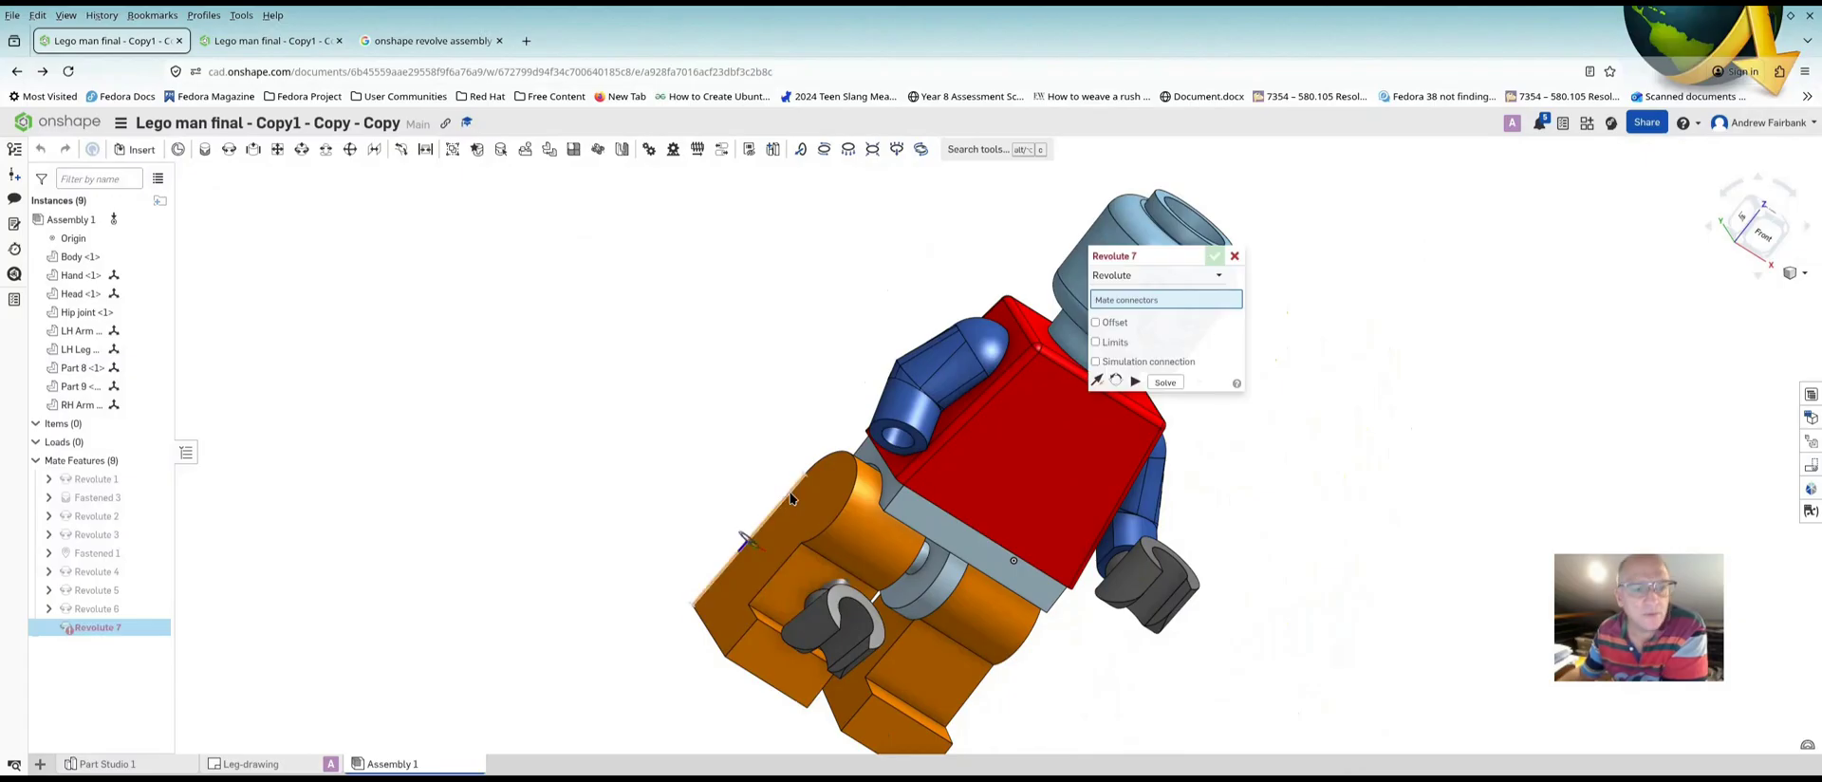
{"action": "left_click", "coordinate": [901, 439]}
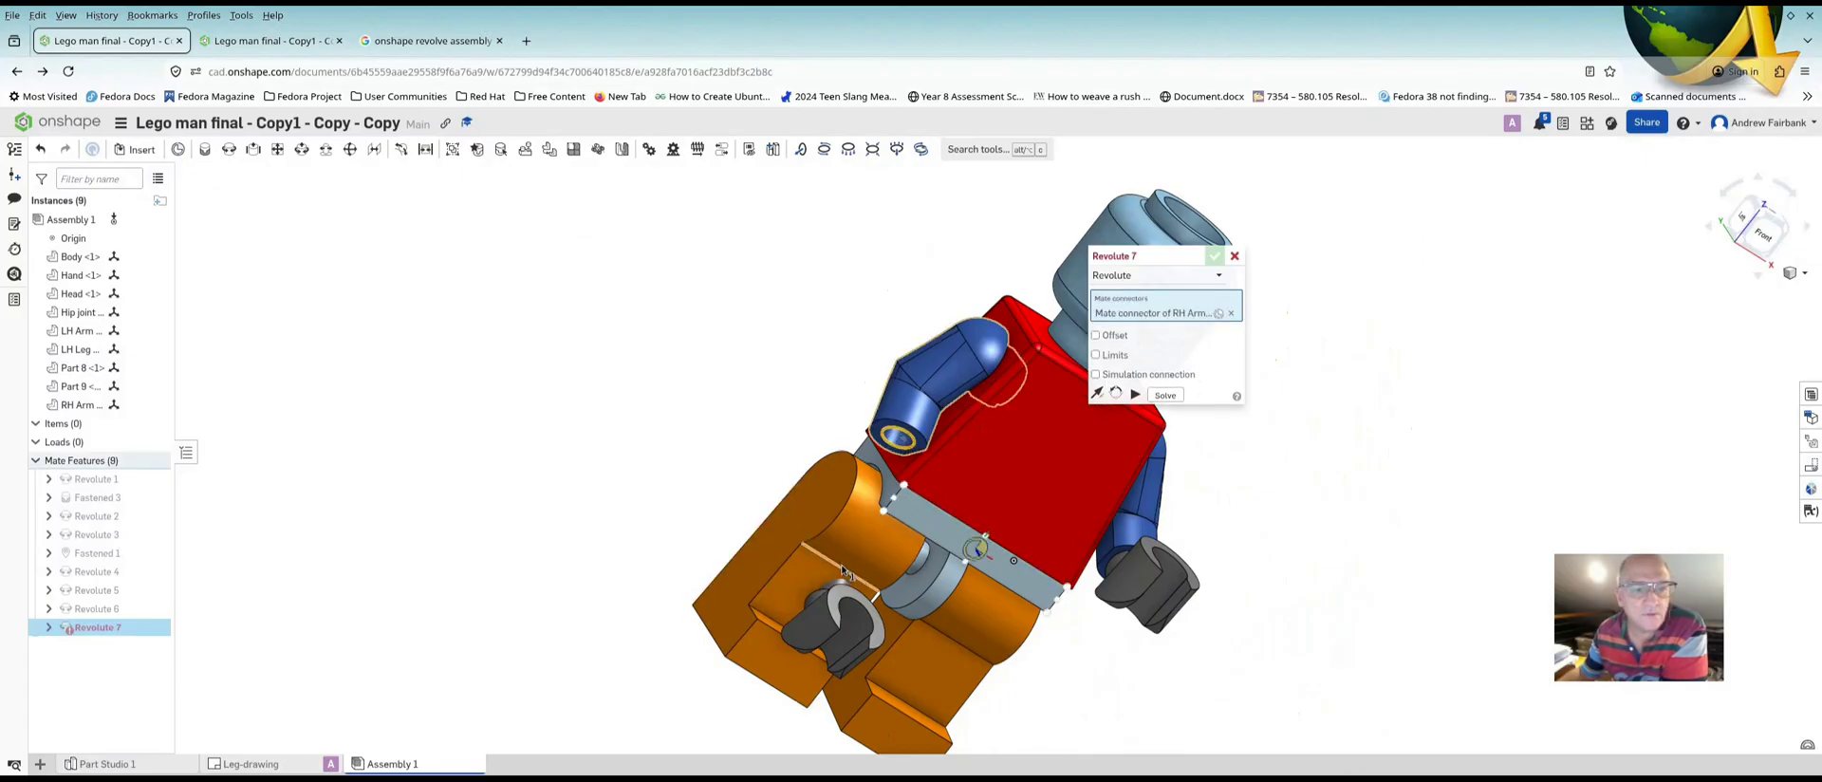
{"action": "right_click_drag", "start_coordinate": [847, 604], "coordinate": [835, 631]}
{"action": "left_click_drag", "start_coordinate": [831, 633], "coordinate": [1282, 574]}
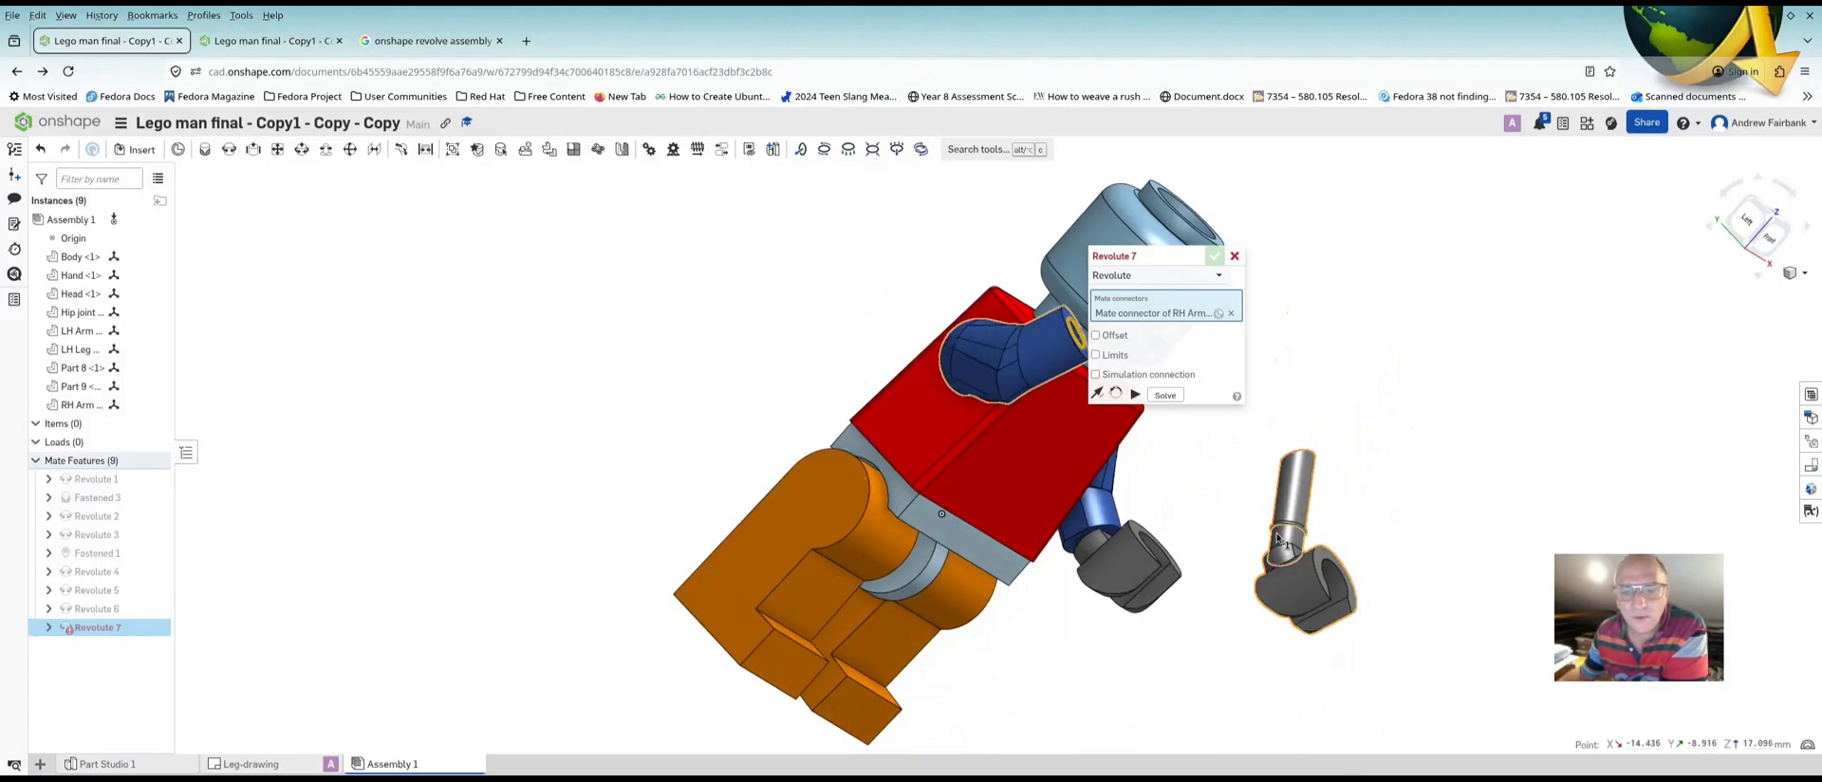
Place the mate's second connector on the loose hand's stem at the raised ring
{"action": "scroll", "coordinate": [1285, 569], "scroll_direction": "up", "scroll_amount": 8}
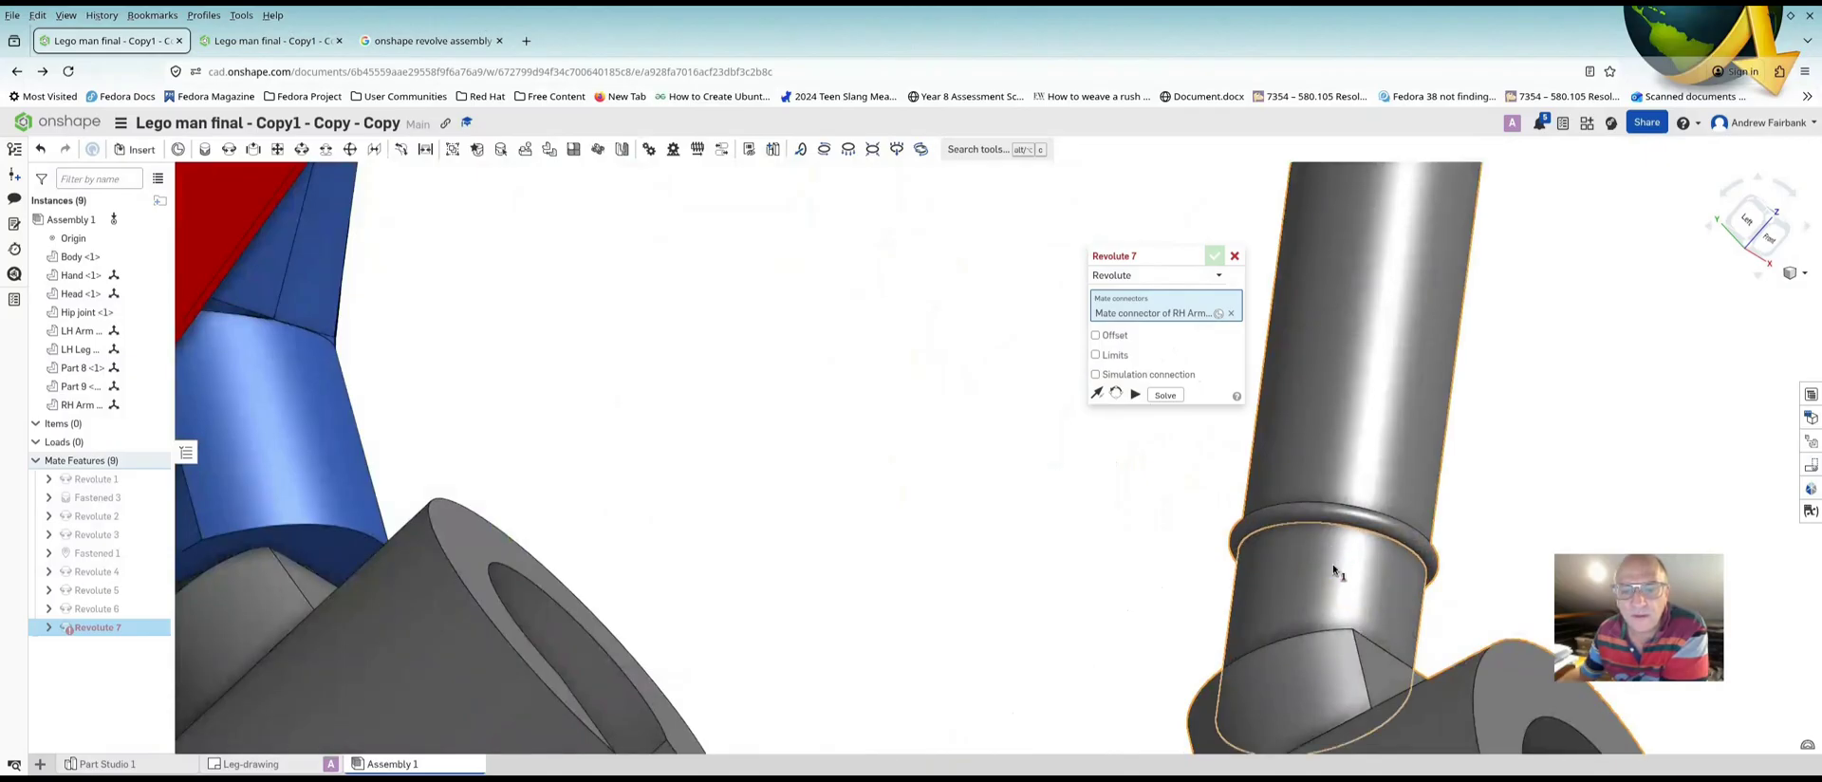
{"action": "left_click", "coordinate": [1333, 570]}
{"action": "scroll", "coordinate": [982, 432], "scroll_direction": "down", "scroll_amount": 6}
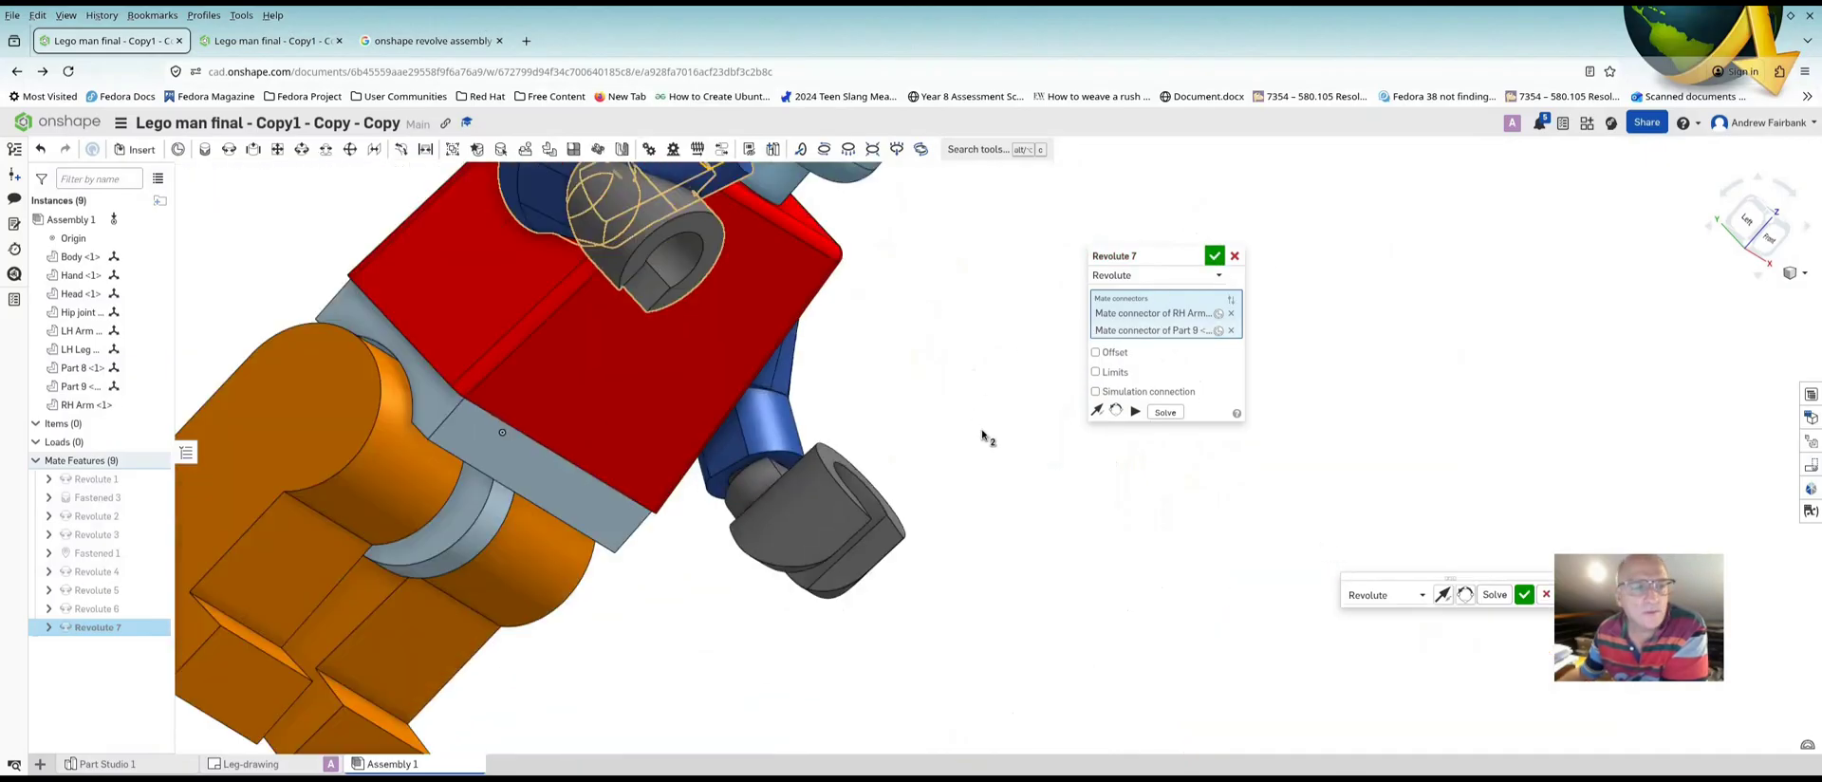
{"action": "scroll", "coordinate": [946, 397], "scroll_direction": "down", "scroll_amount": 3}
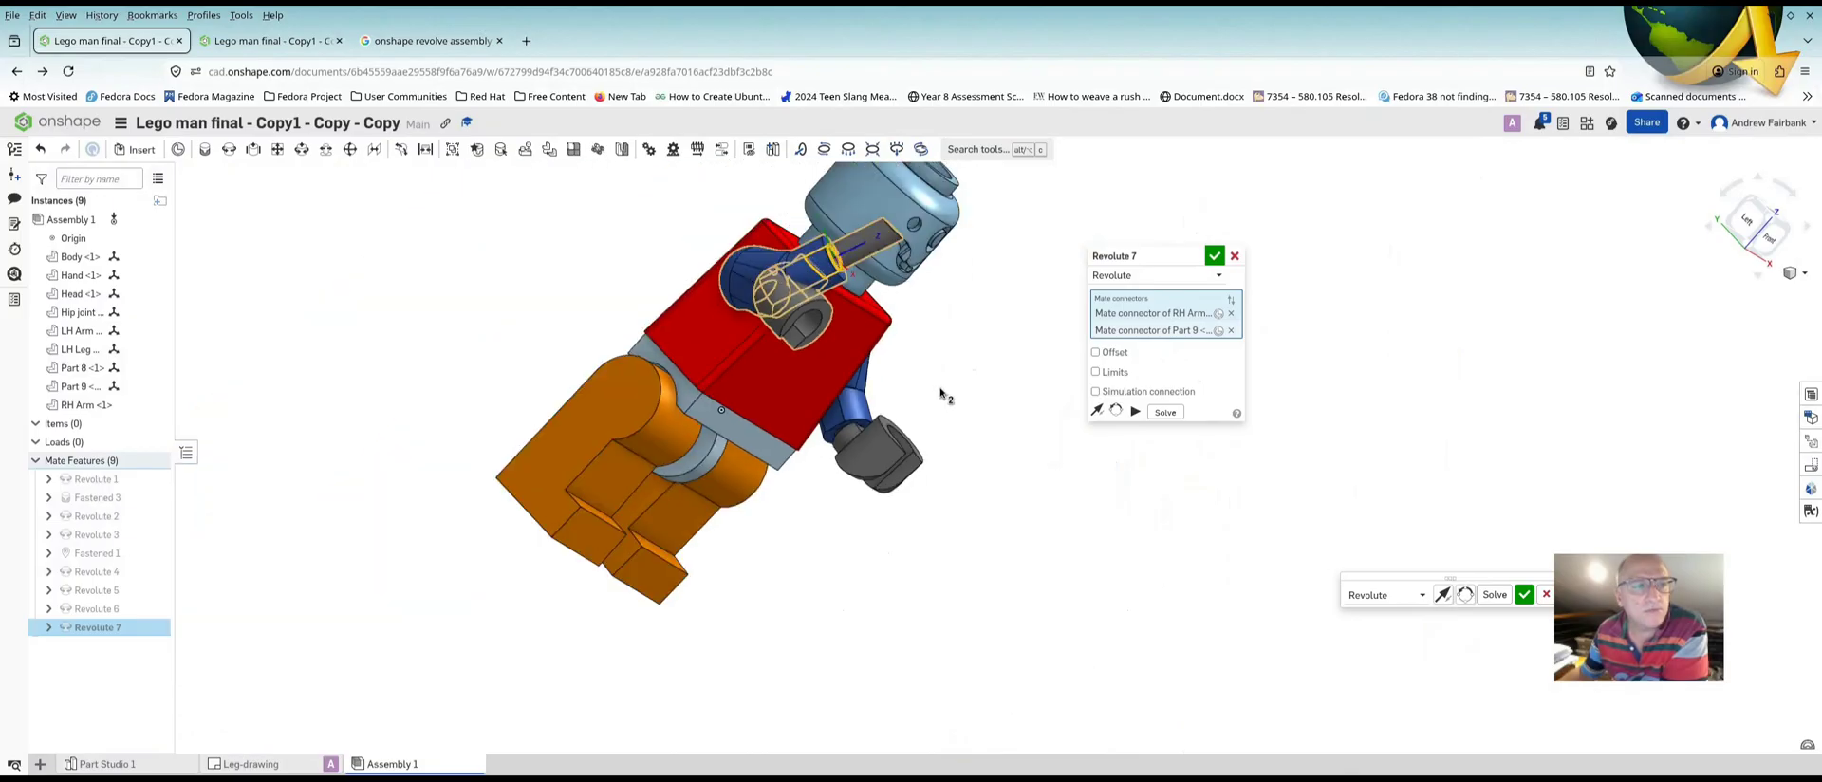
Enable the RH wrist mate's offset and set Z to 1.375 mm, keeping Rotate about X
{"action": "left_click", "coordinate": [1108, 357]}
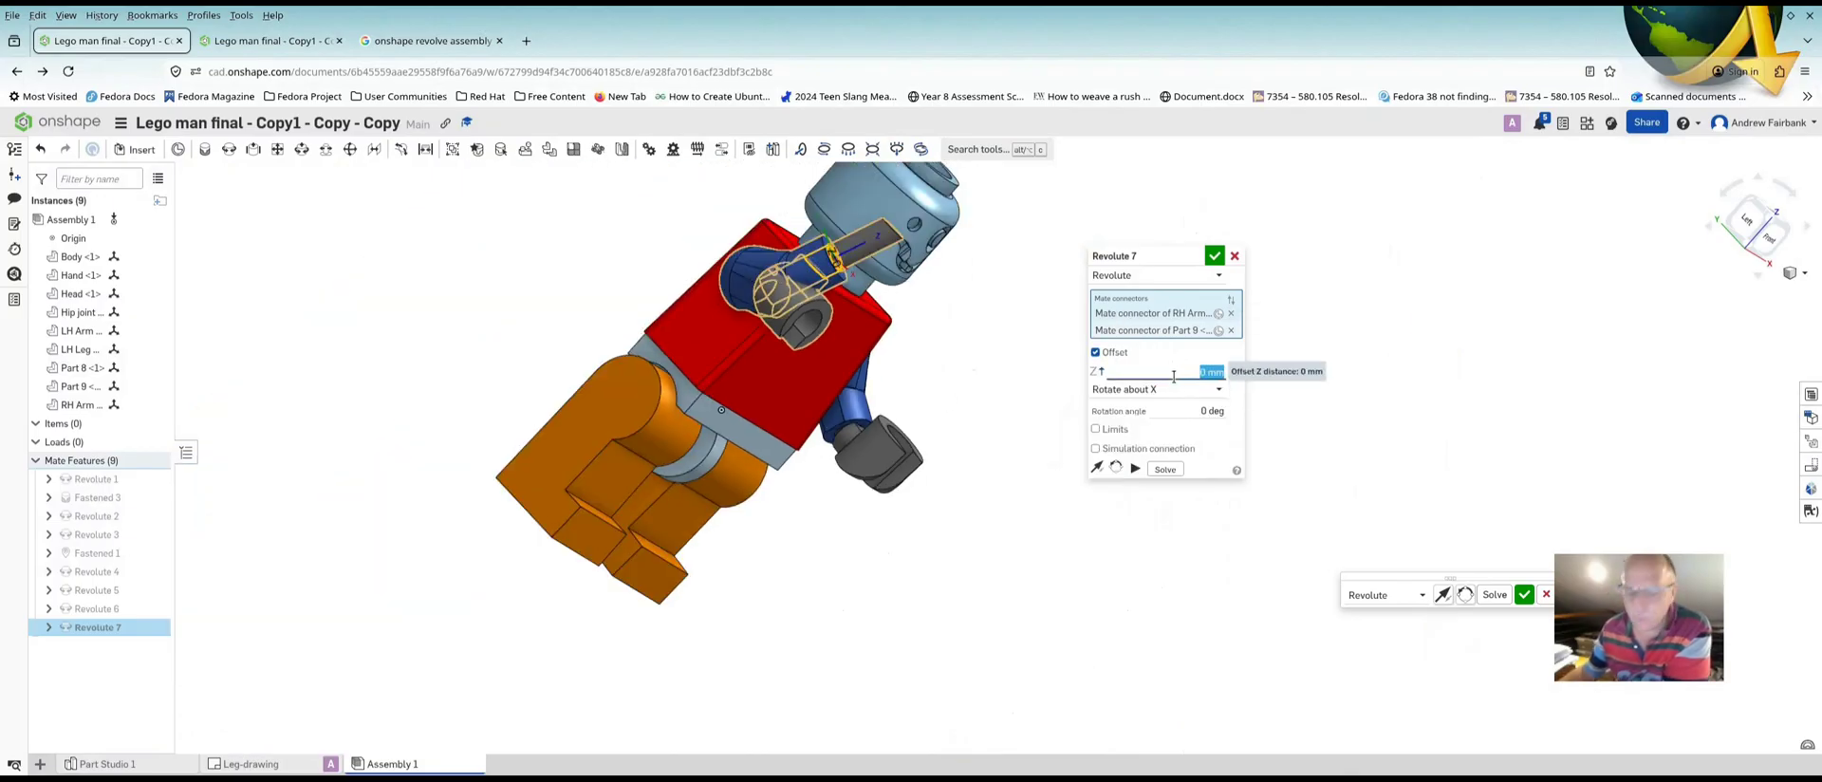
{"action": "type", "text": "01"}
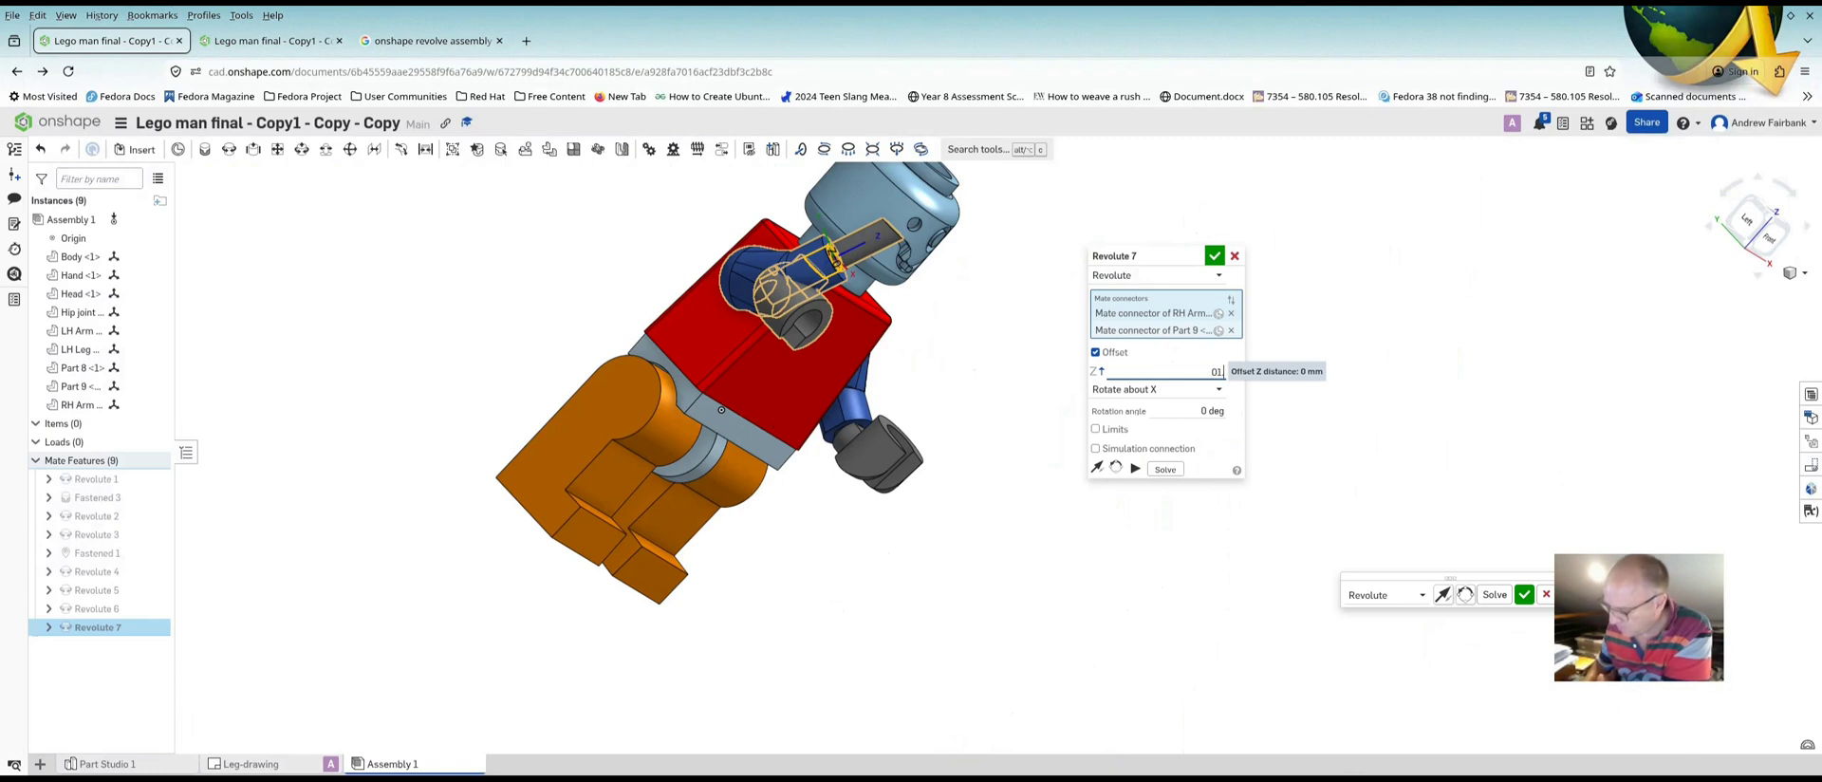
{"action": "type", "text": ".375"}
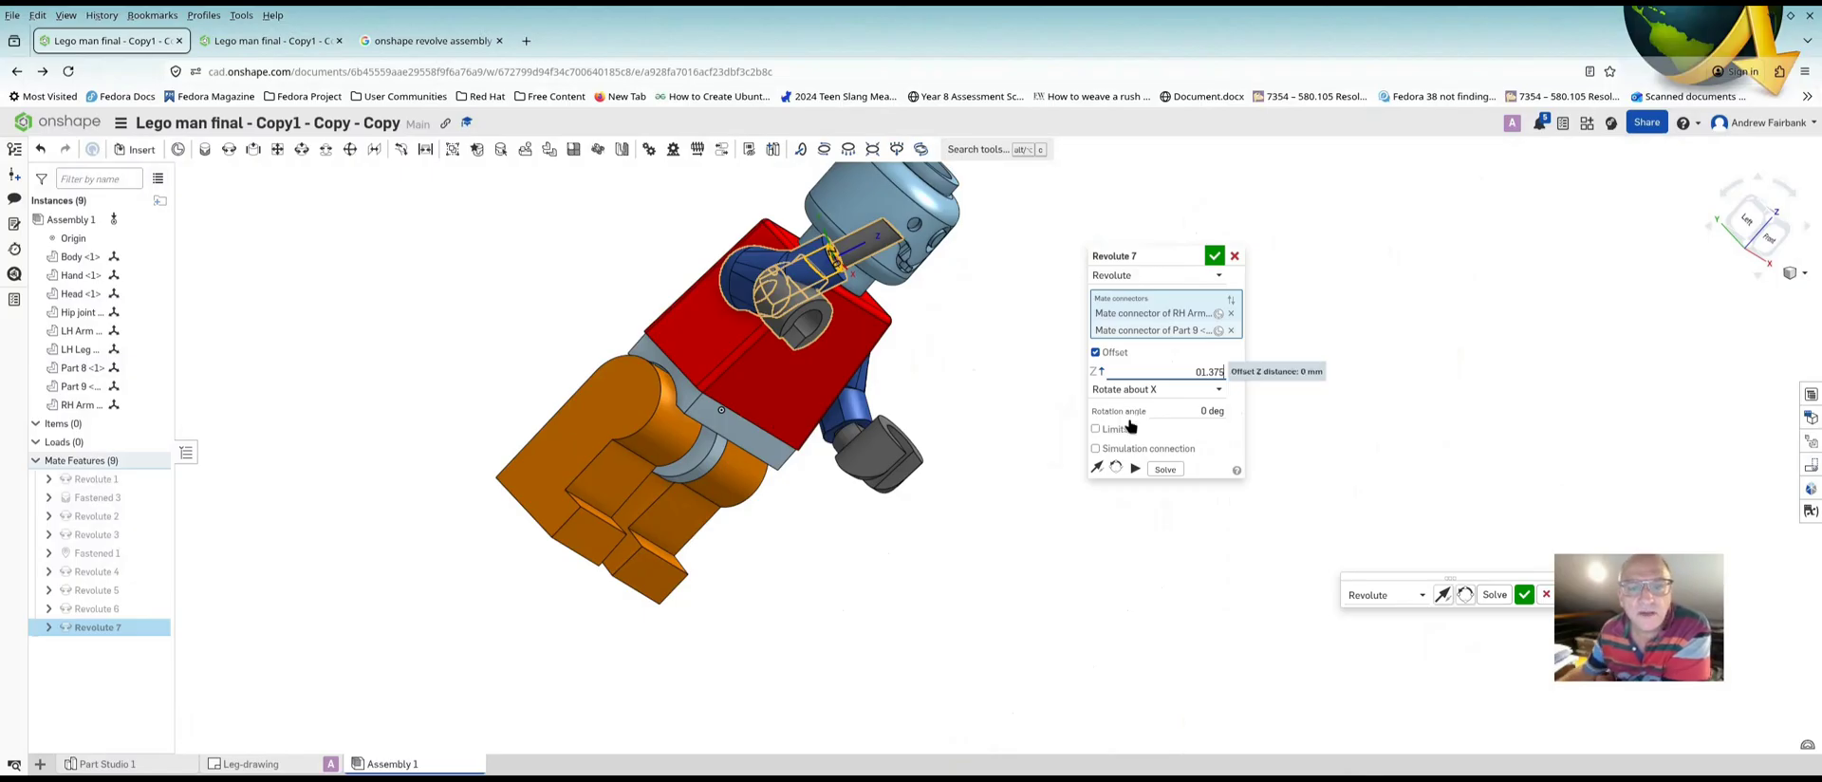
{"action": "left_click", "coordinate": [1215, 390]}
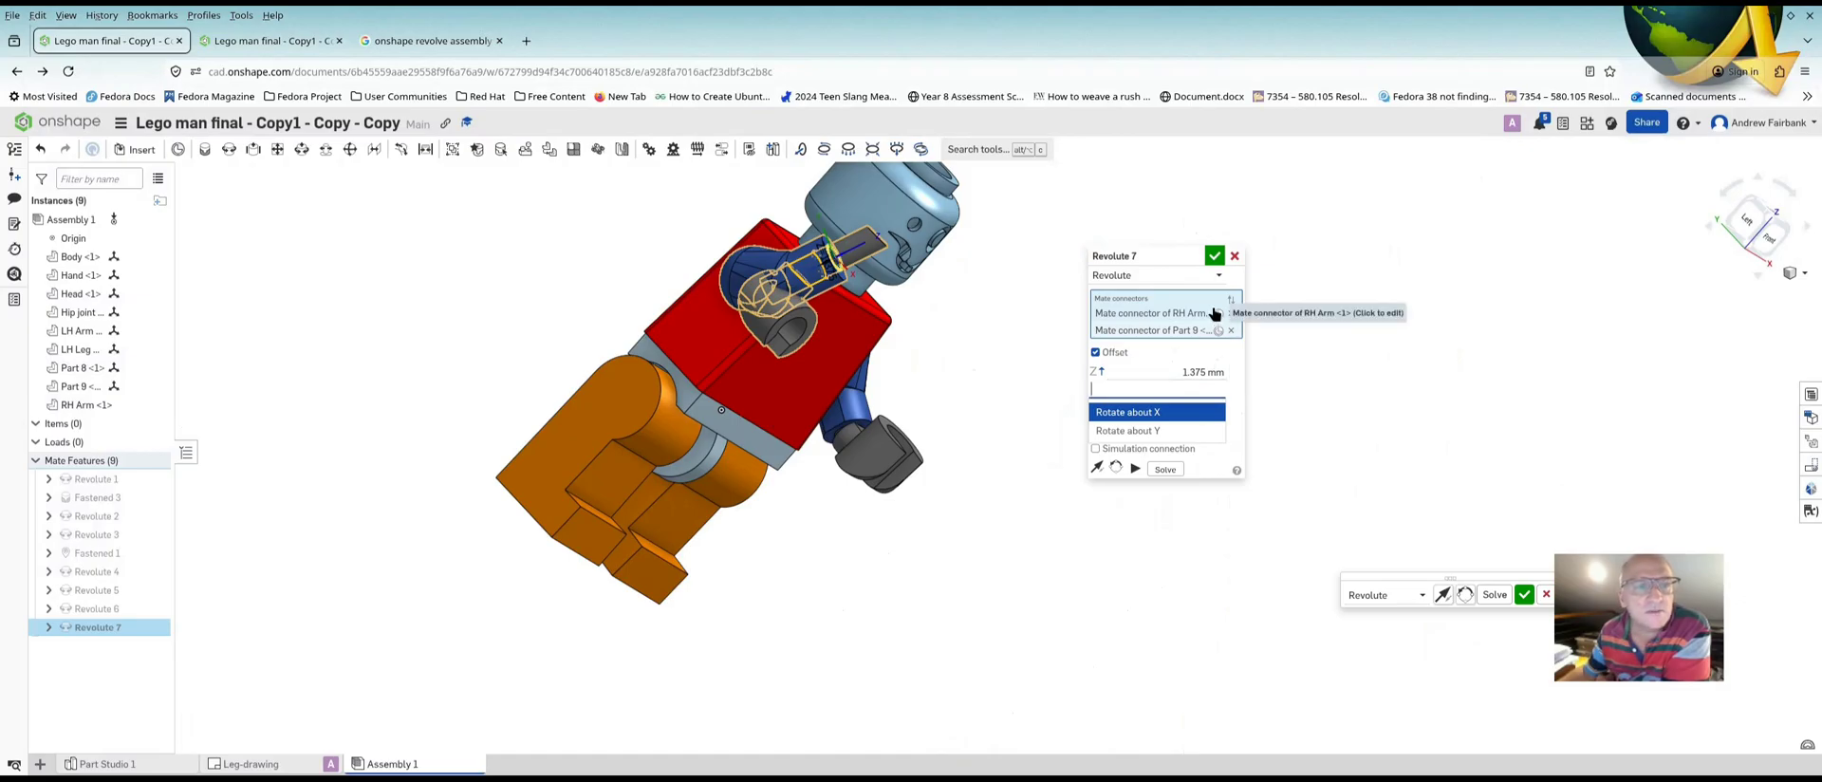
{"action": "left_click", "coordinate": [1154, 370]}
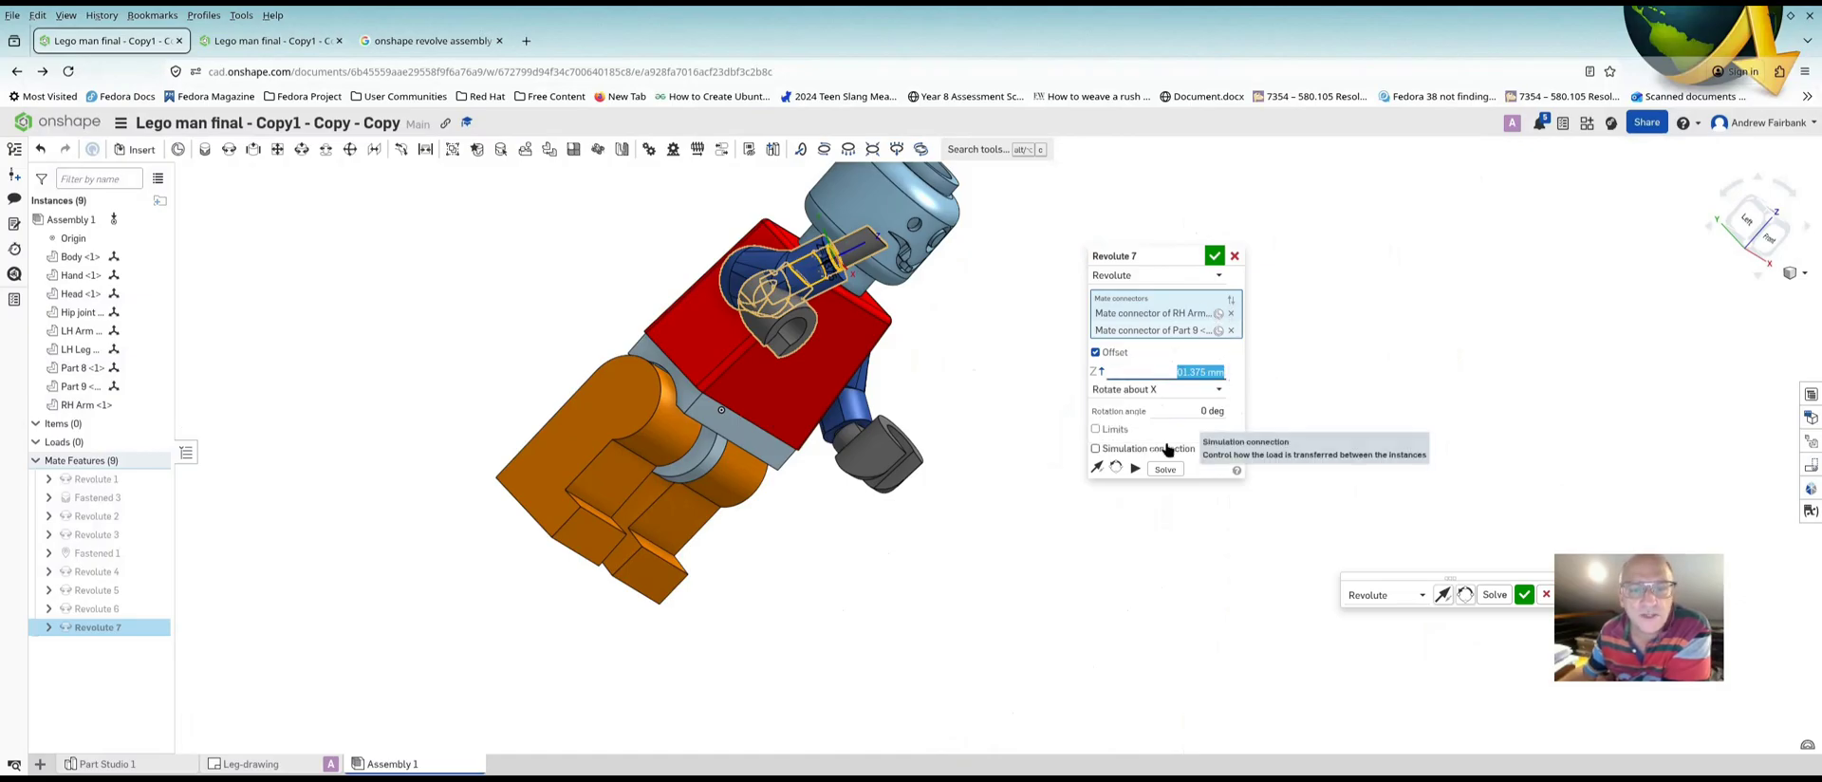
Flip the mate's primary axis so the hand's stem points into the RH Arm, and accept the mate
{"action": "left_click", "coordinate": [1096, 468]}
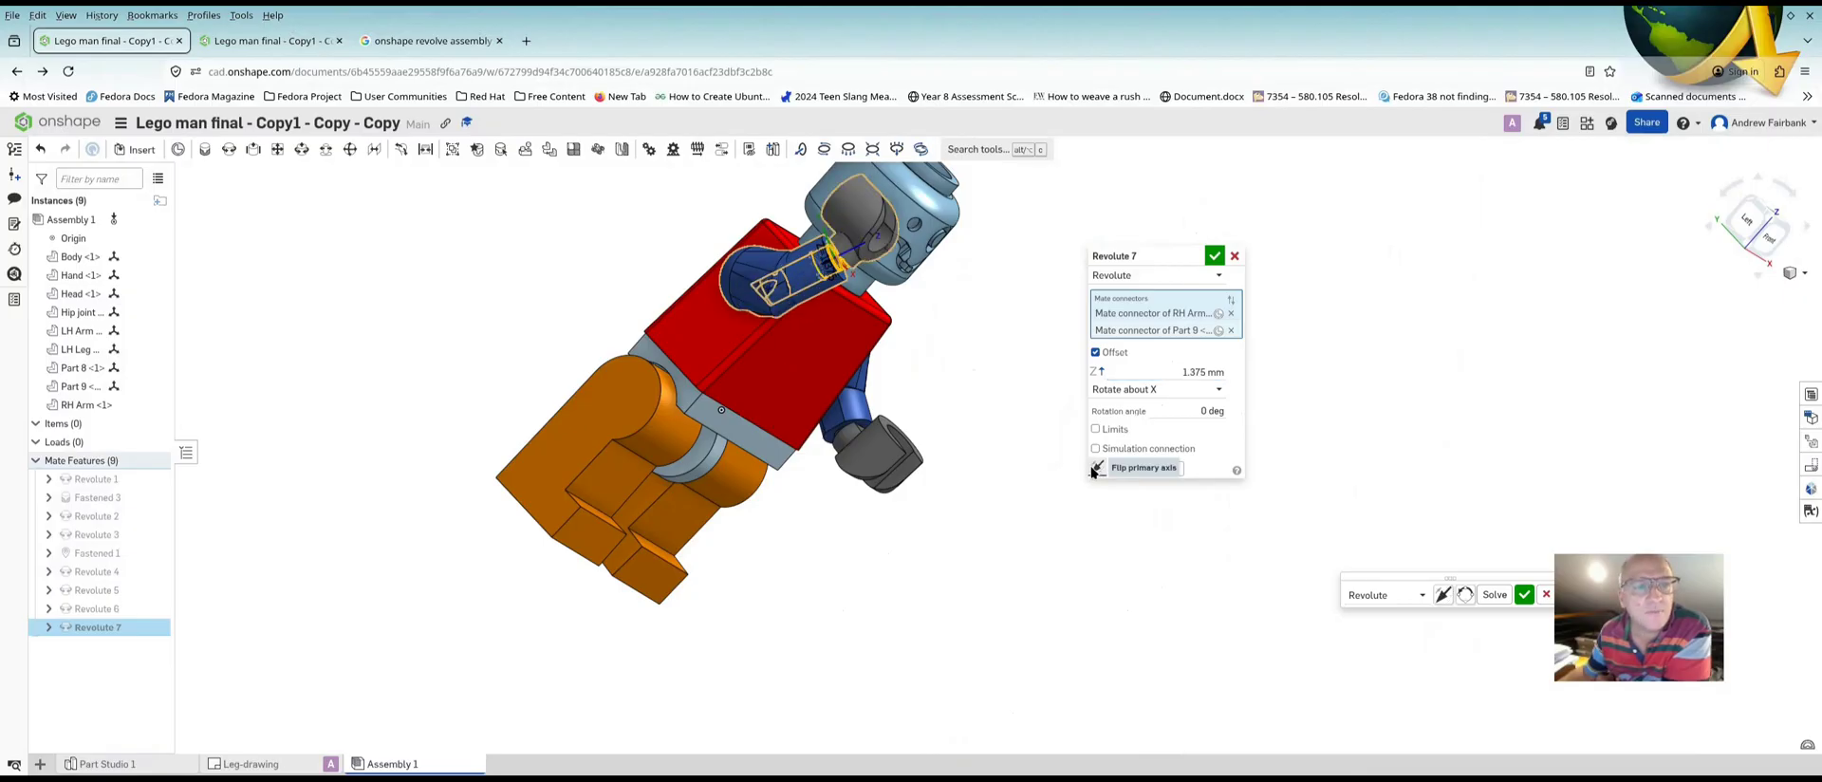
{"action": "left_click", "coordinate": [1096, 467]}
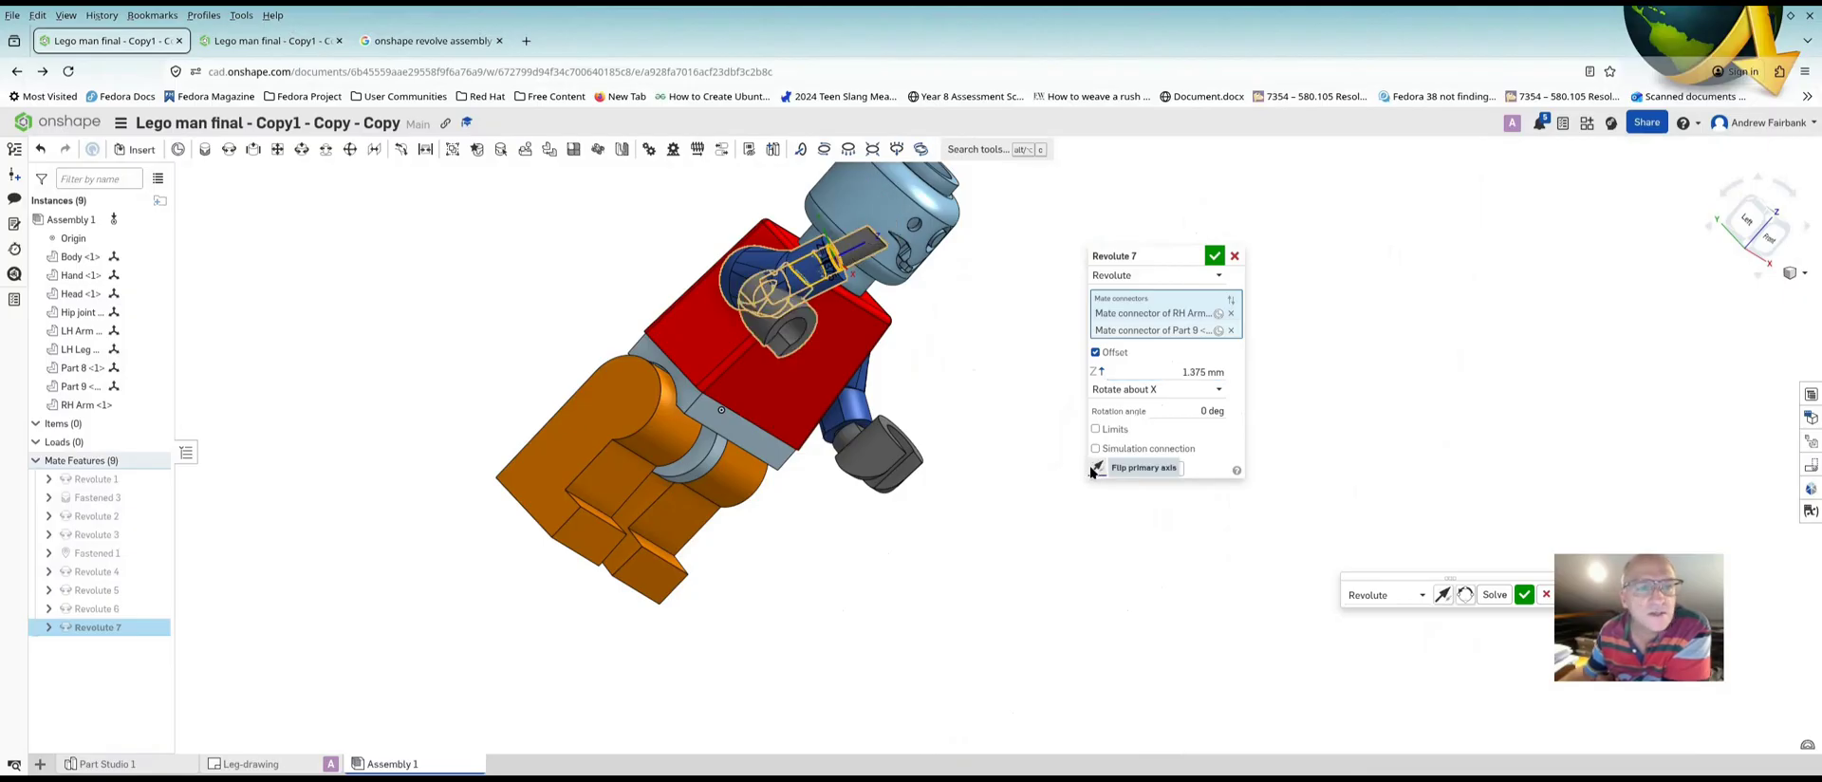
{"action": "left_click", "coordinate": [1096, 468]}
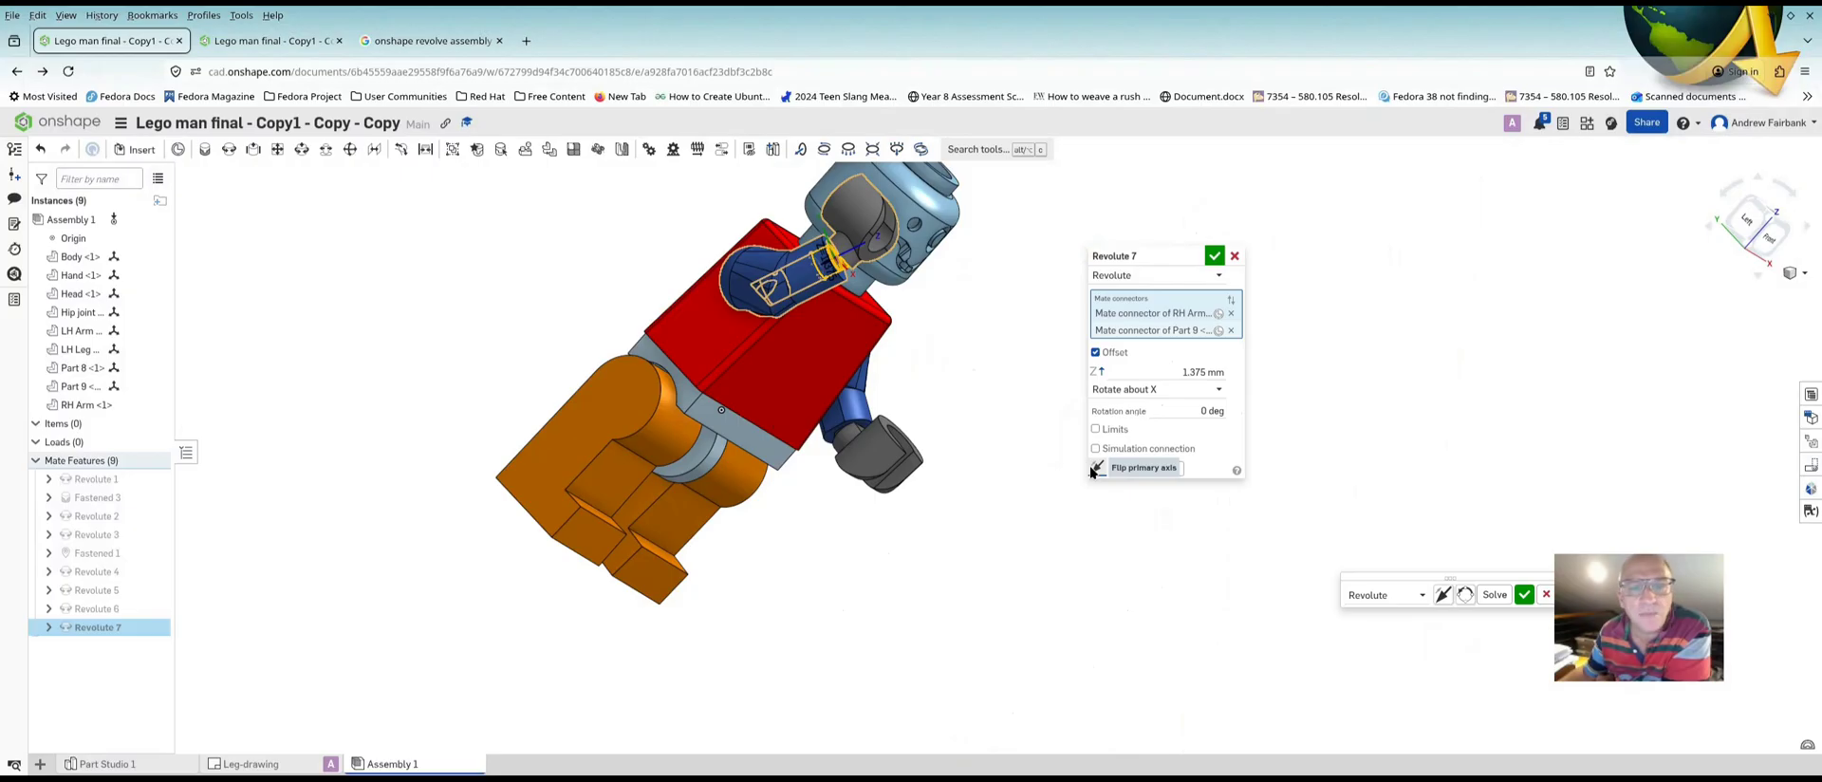
{"action": "left_click", "coordinate": [1214, 256]}
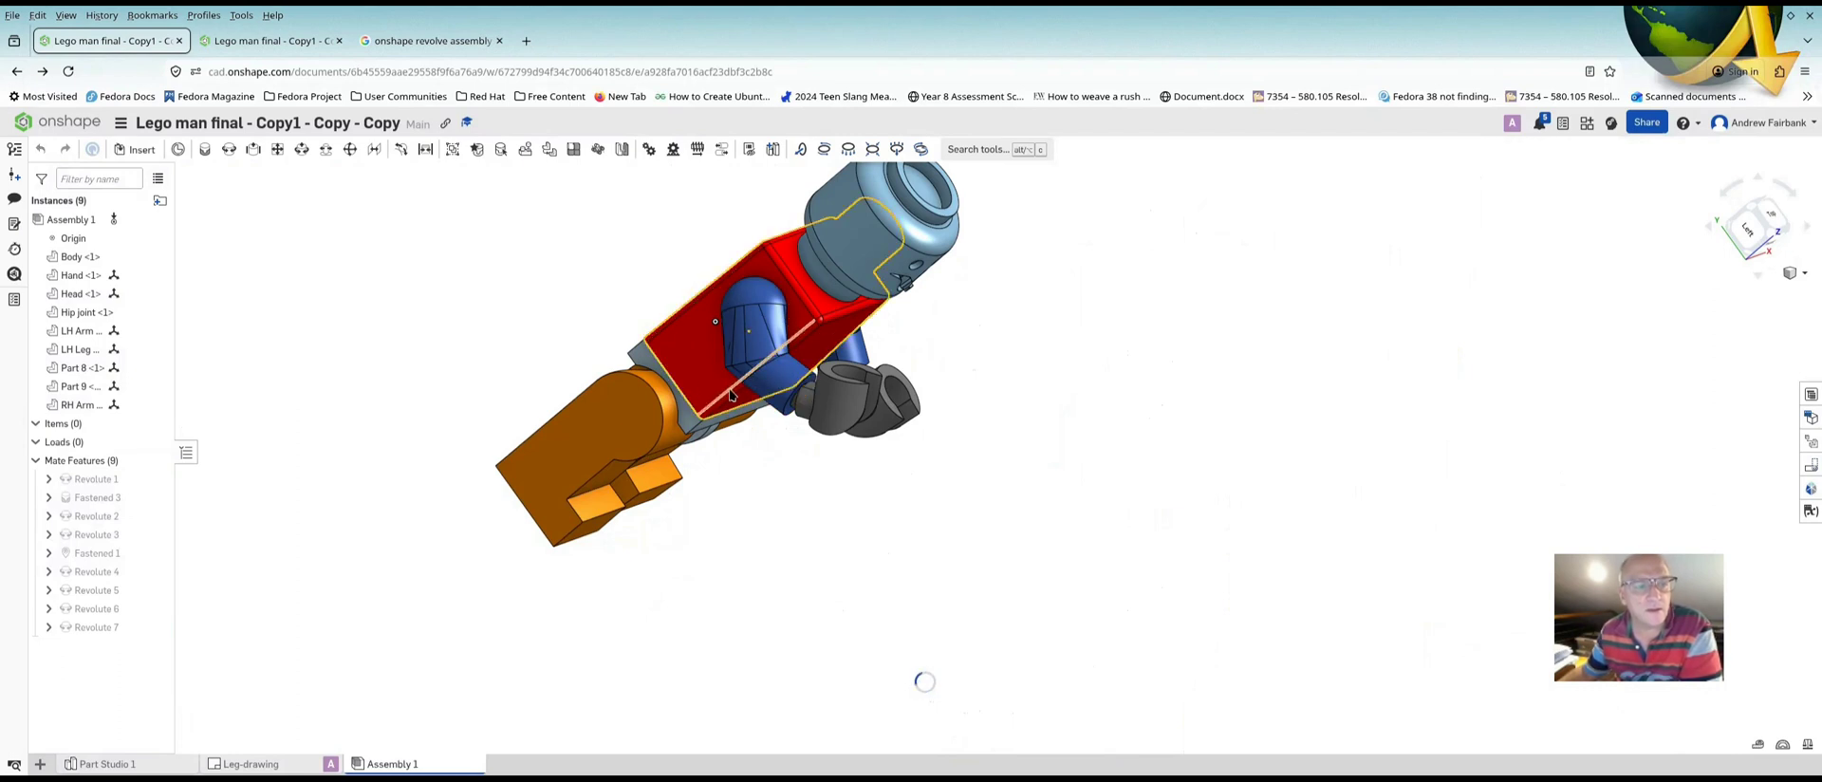
Swing the RH Arm with its attached hand down along the body's side
{"action": "left_click", "coordinate": [793, 398]}
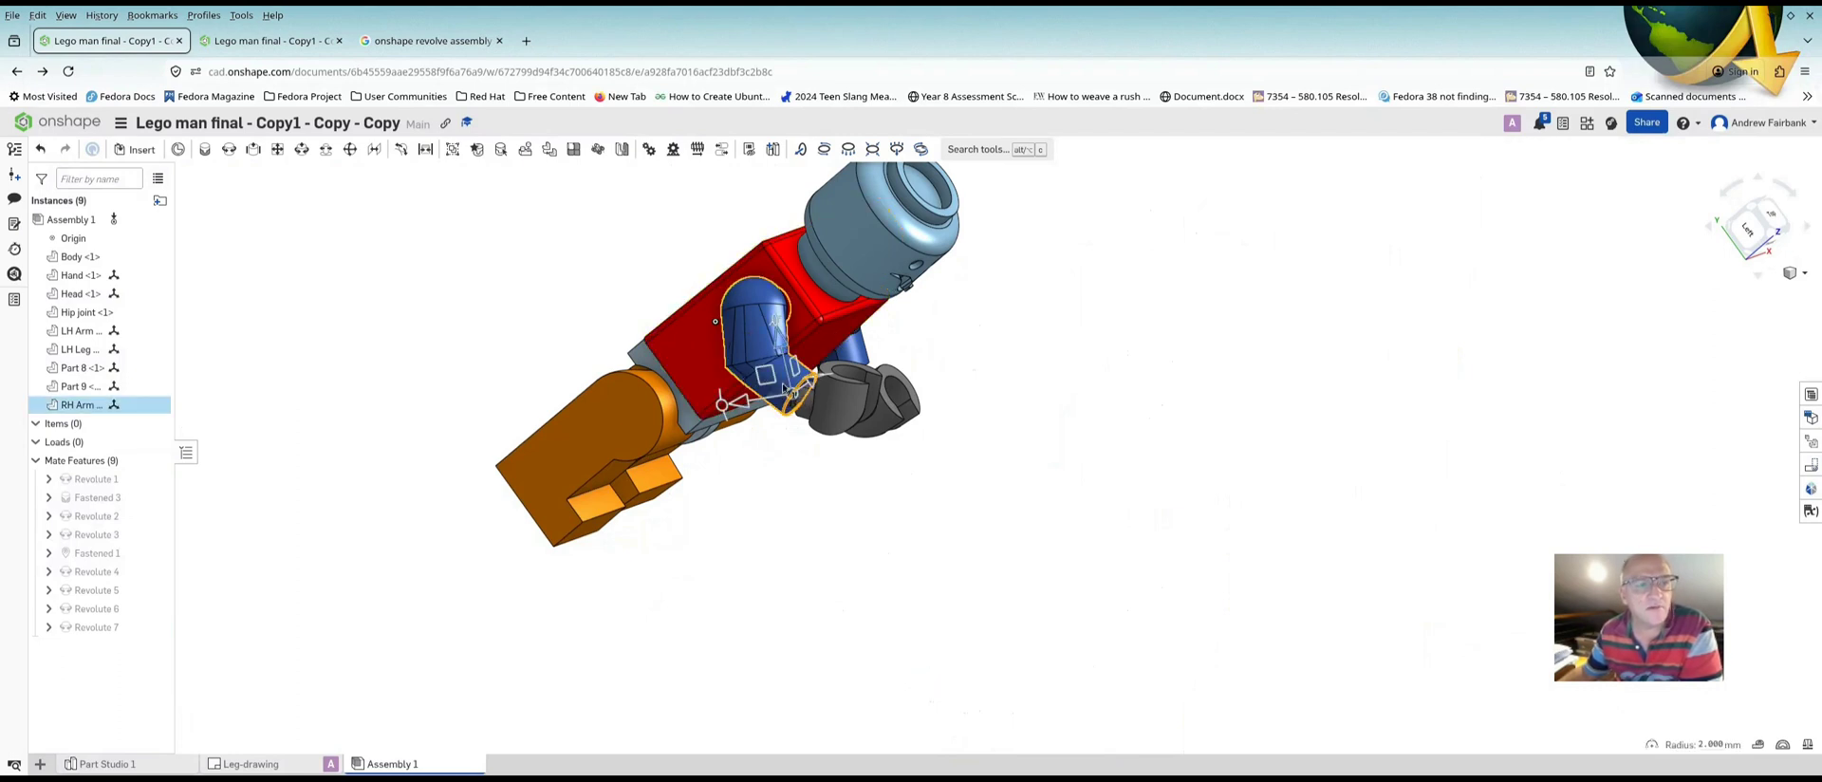
{"action": "left_click", "coordinate": [784, 389]}
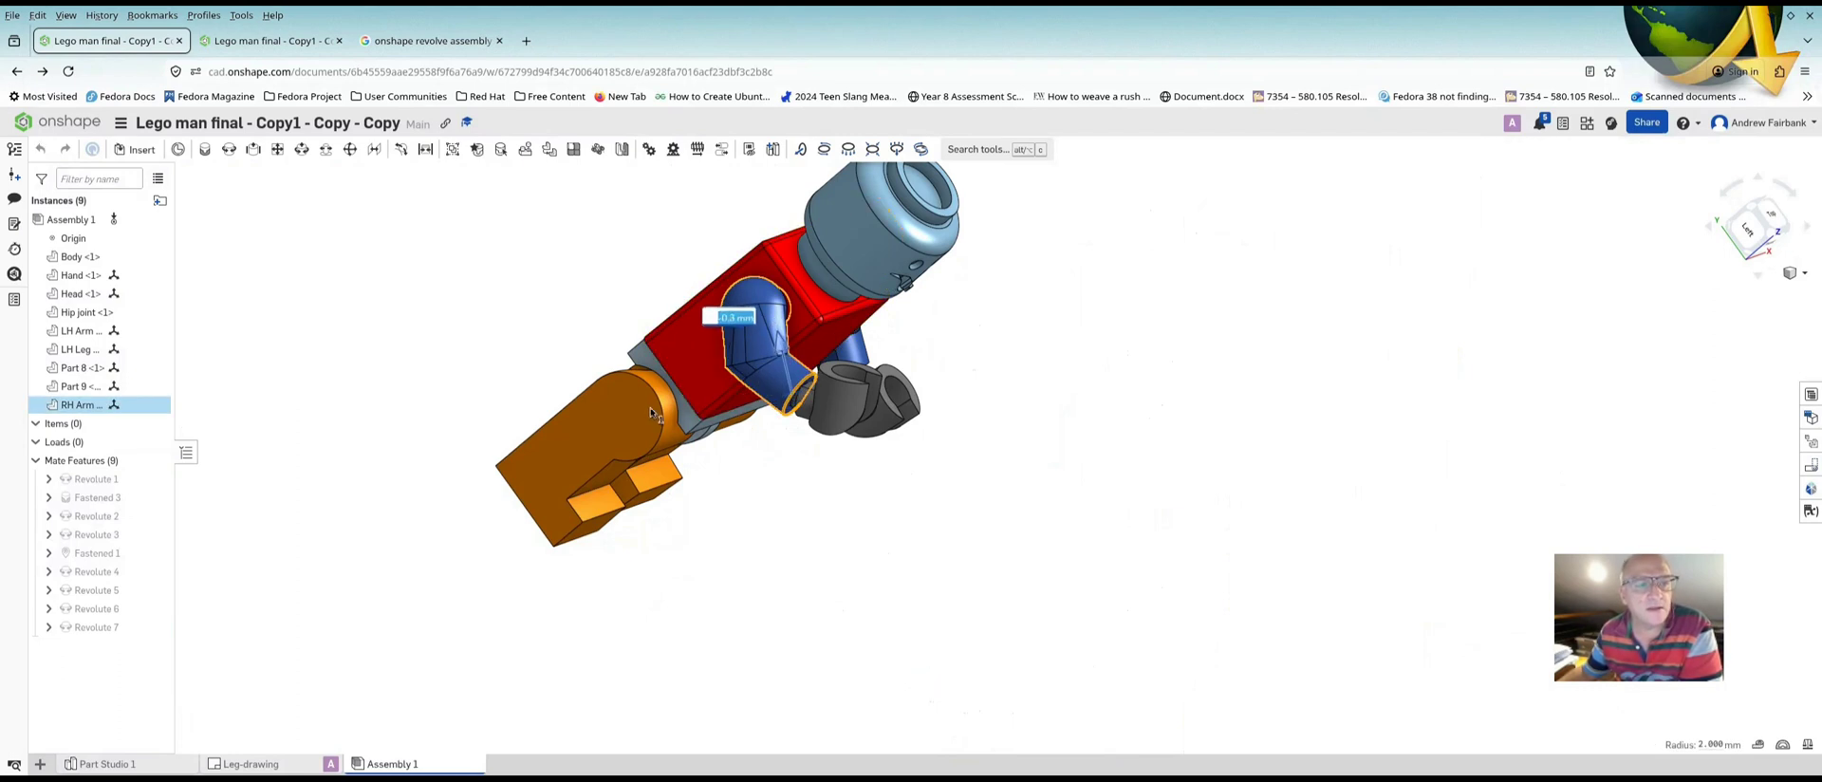
{"action": "left_click", "coordinate": [1176, 312]}
{"action": "left_click", "coordinate": [1084, 290]}
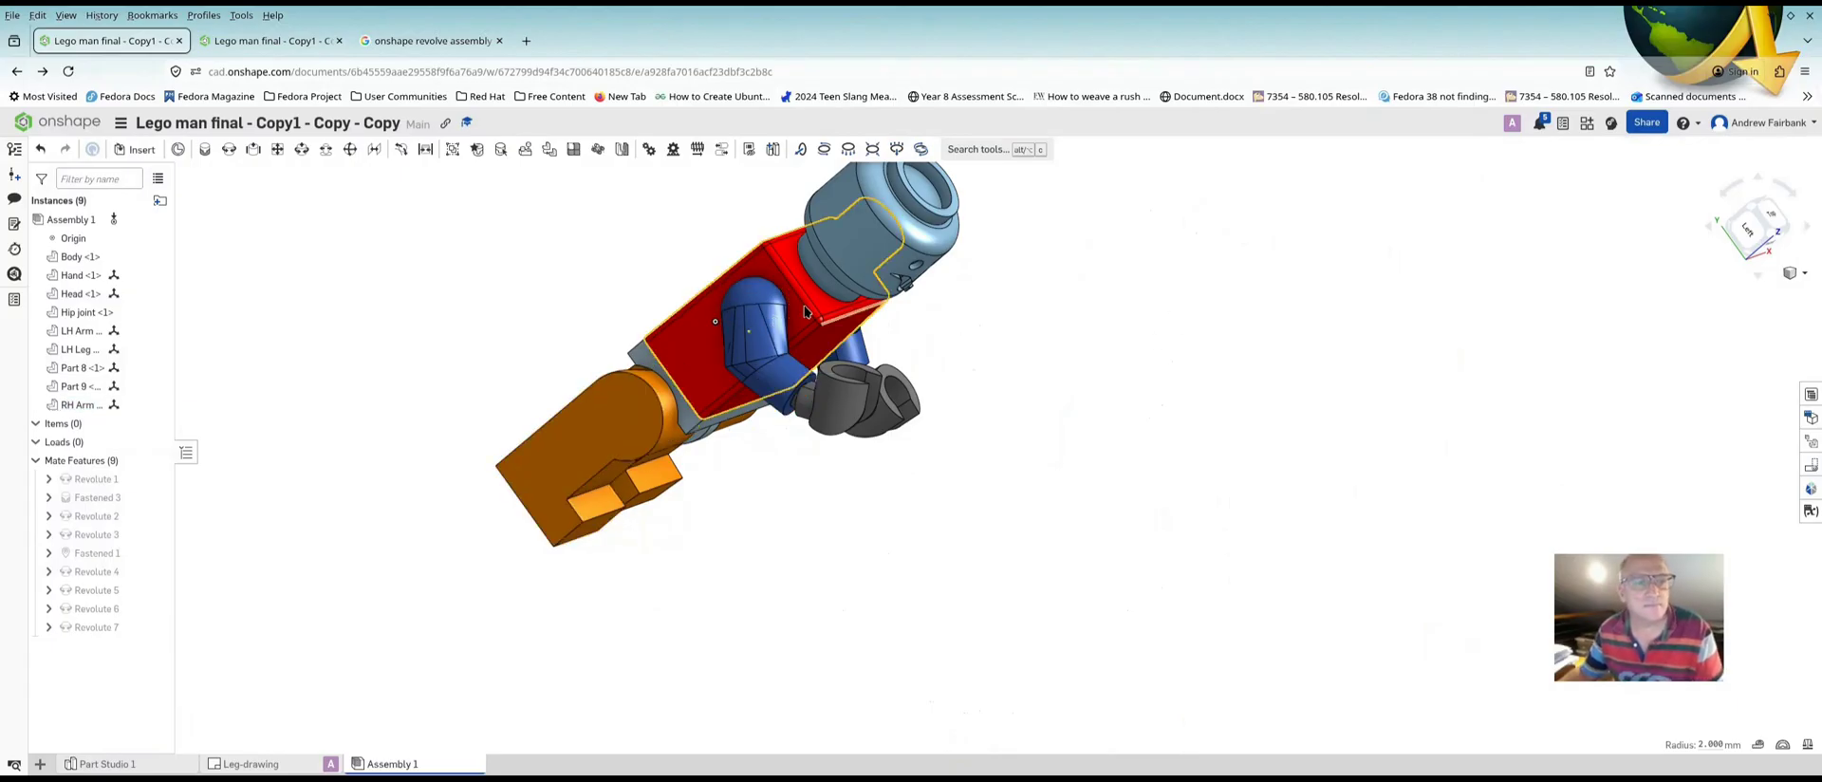
{"action": "left_click_drag", "start_coordinate": [746, 326], "coordinate": [710, 344]}
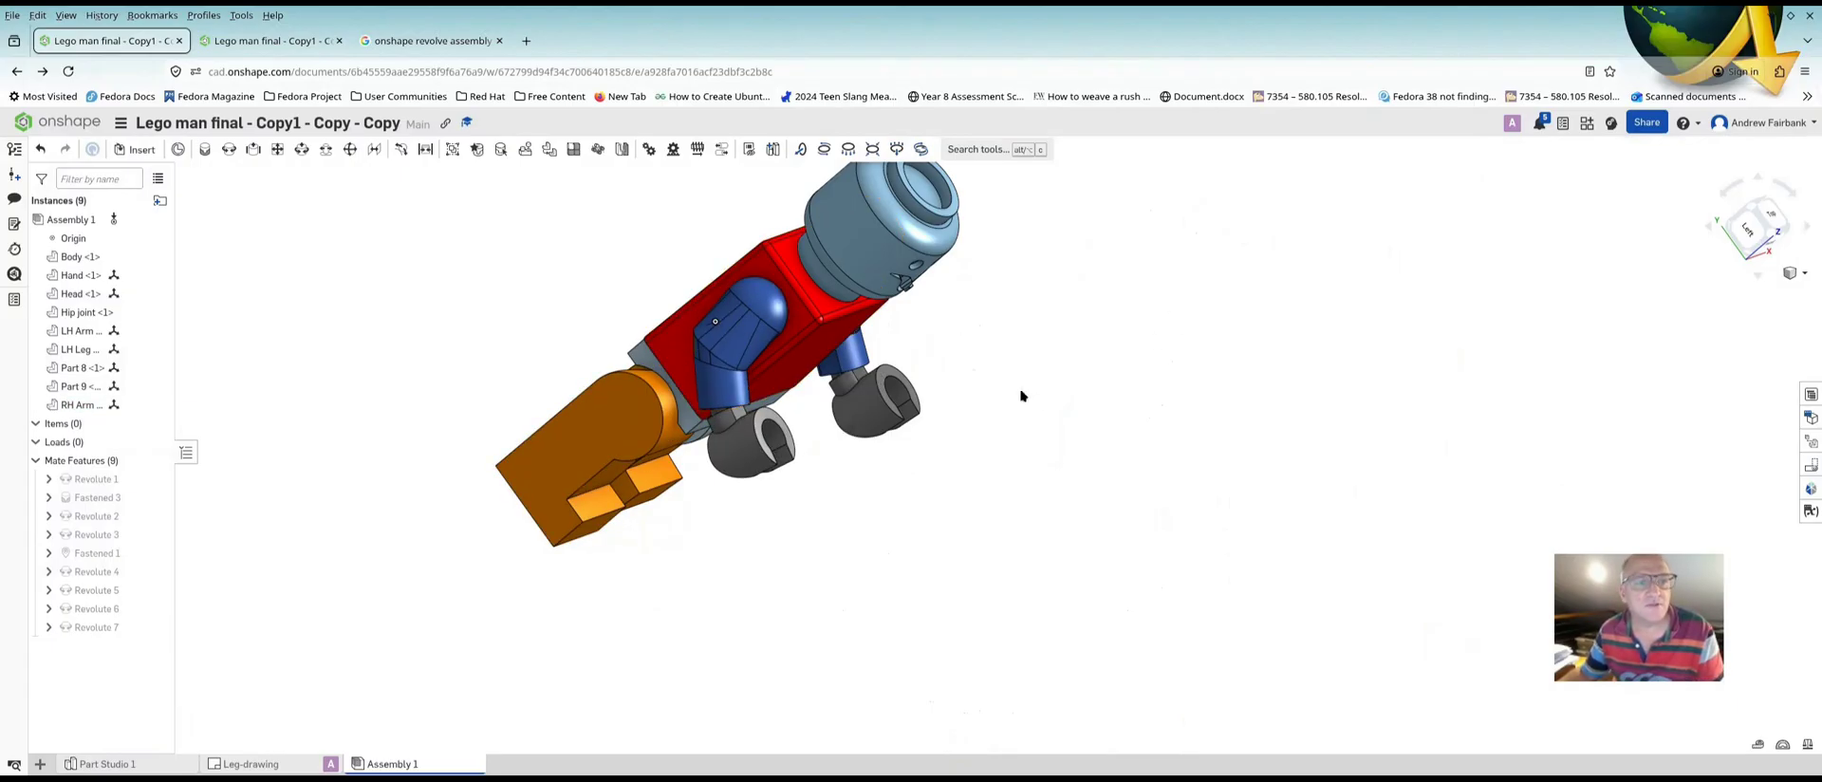